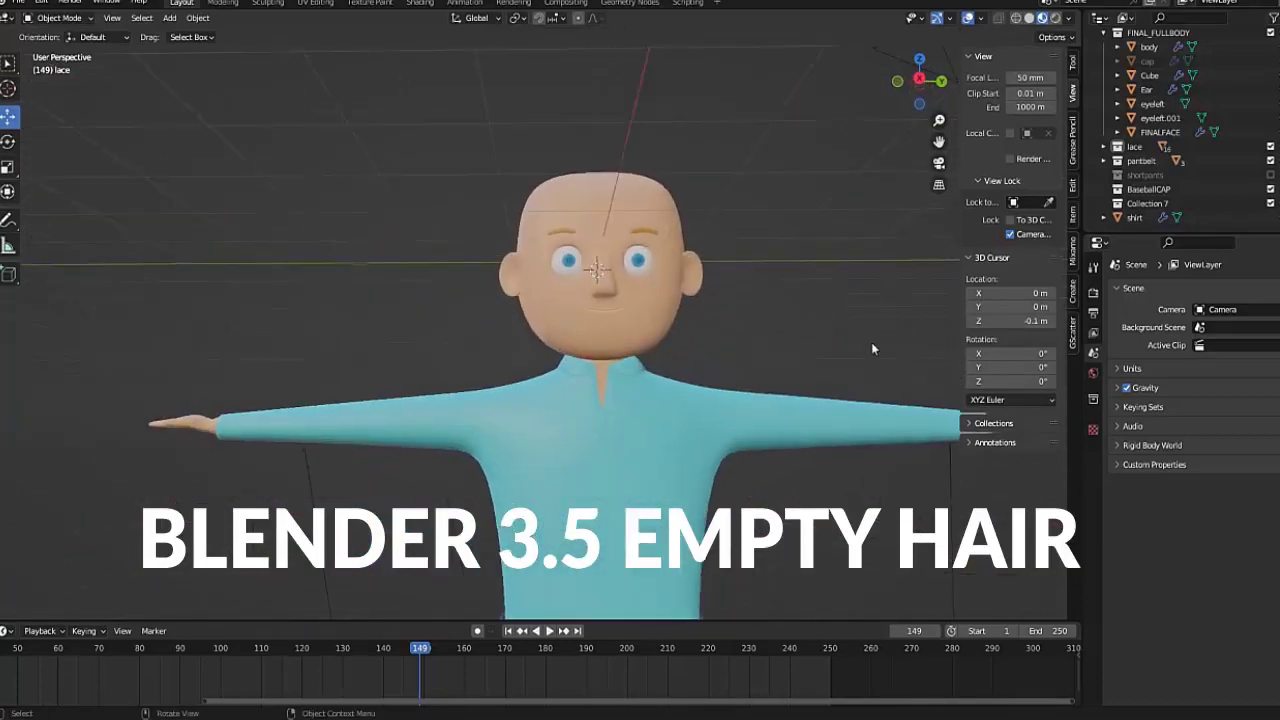
# Step: From a front view, make the FINALFACE head the active object and bring up Add > Curve
pyautogui.scroll(-2, 657, 371)
pyautogui.scroll(4, 658, 371)
pyautogui.scroll(-1, 740, 399)
pyautogui.moveTo(740, 399)
pyautogui.mouseDown(button='middle')
pyautogui.moveTo(766, 422)
pyautogui.moveTo(740, 400)
pyautogui.mouseUp(button='middle')
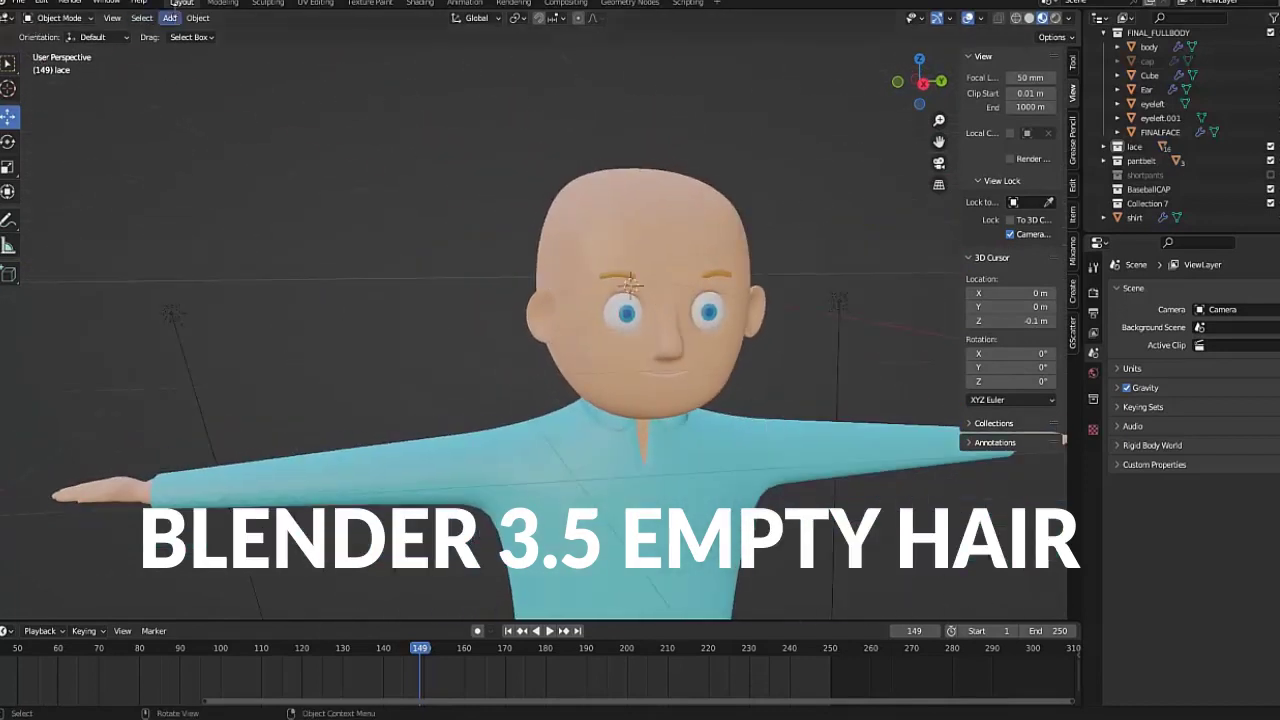
pyautogui.click(172, 18)
pyautogui.click(582, 207)
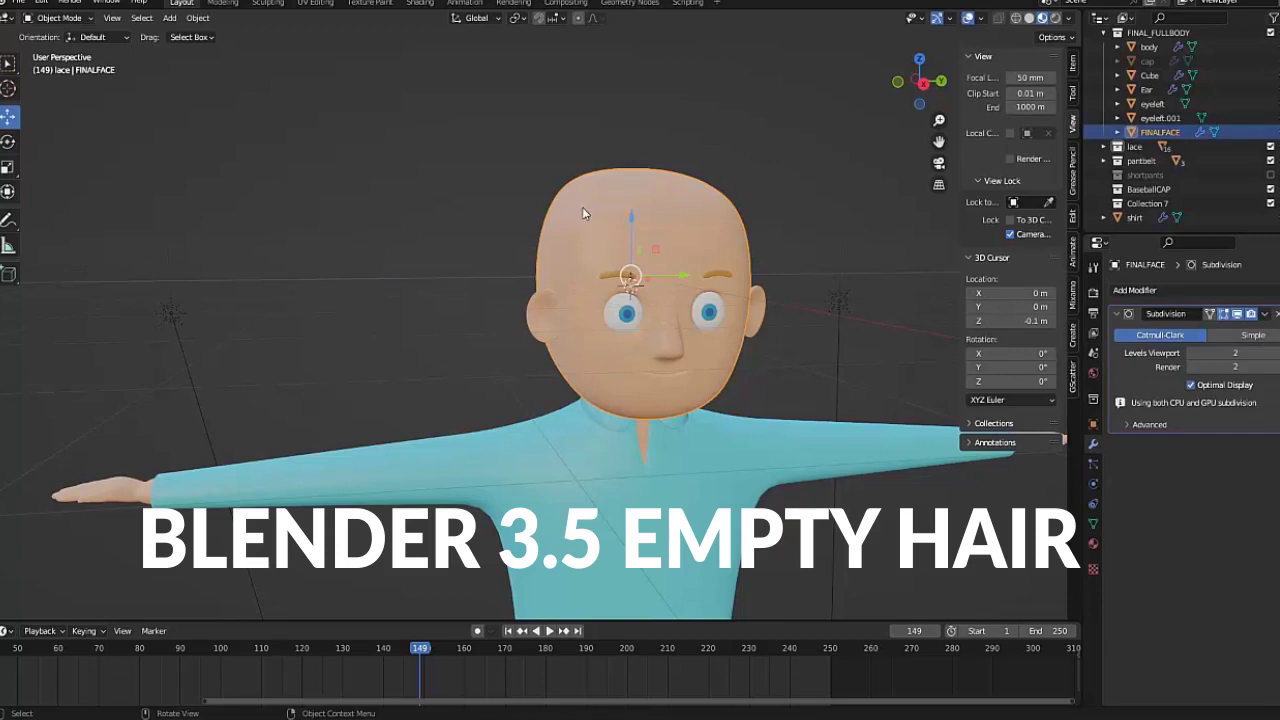
pyautogui.click(170, 18)
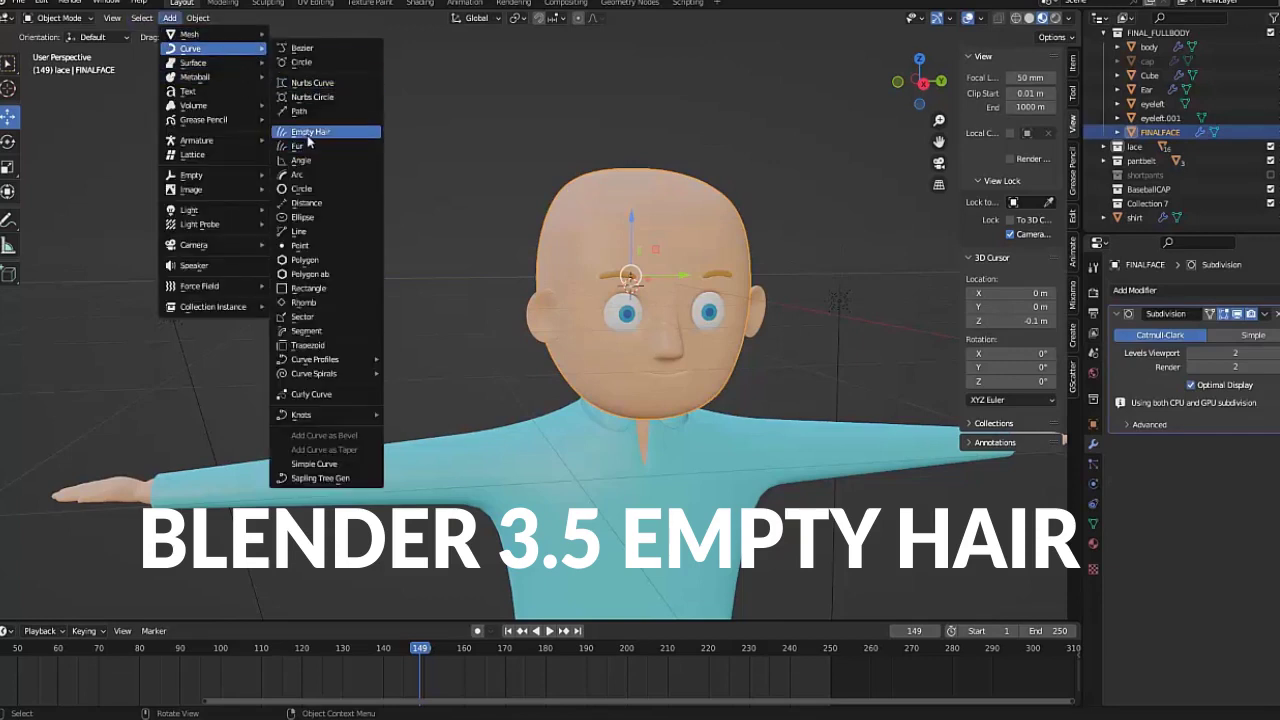
# Step: Add an Empty Hair object on the head, enter Sculpt Mode and select the Add curves brush
pyautogui.moveTo(191, 48)
pyautogui.click(307, 137)
pyautogui.moveTo(757, 333); pyautogui.dragTo(619, 285, button='middle')
pyautogui.click(58, 18)
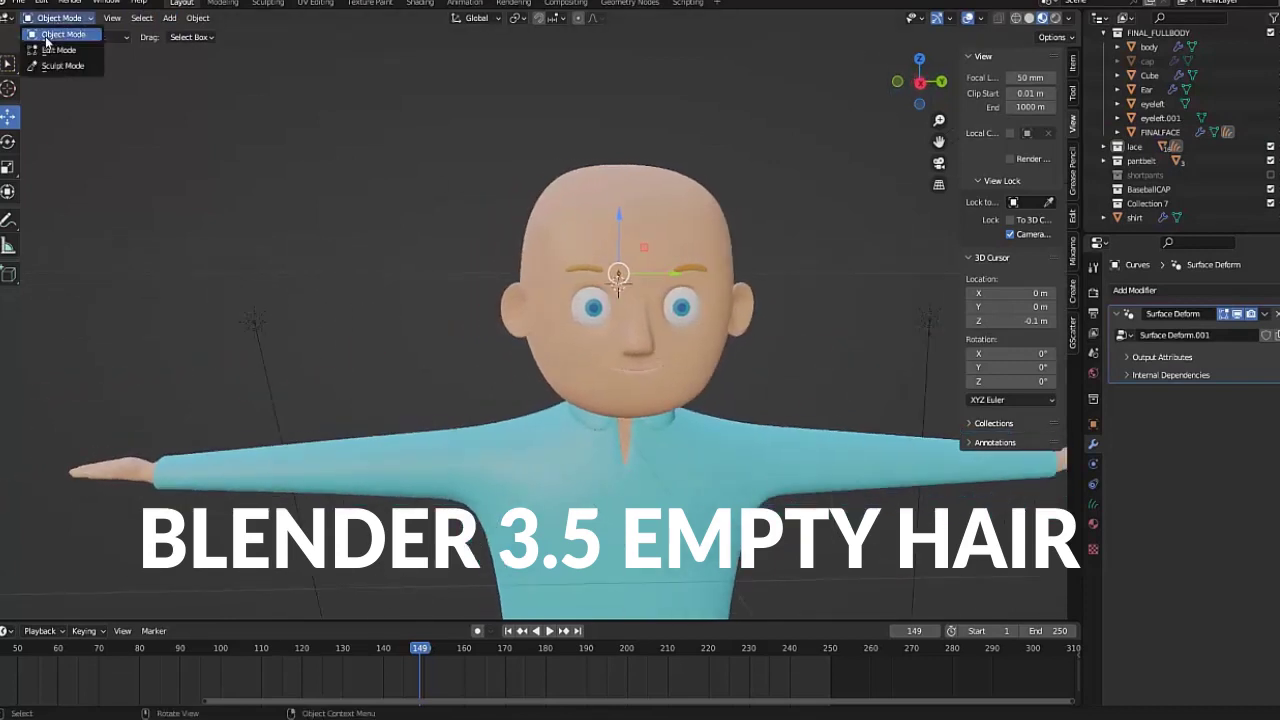
pyautogui.click(48, 58)
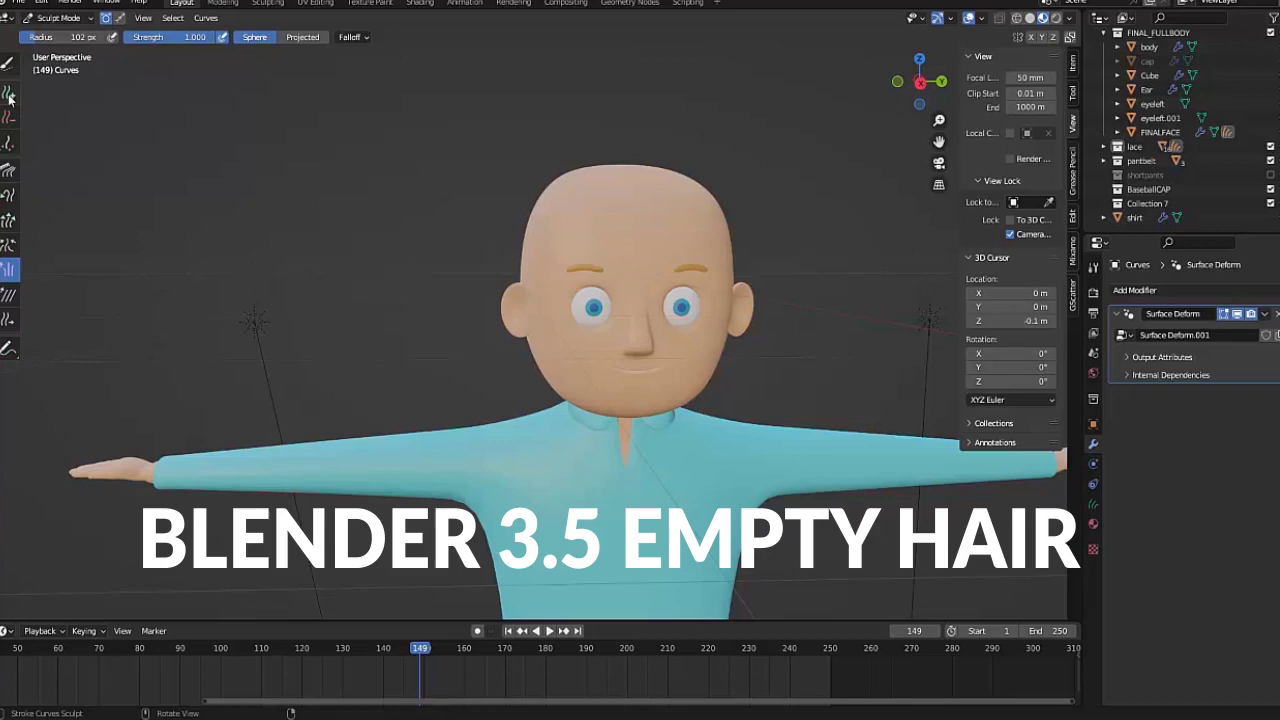
pyautogui.click(9, 95)
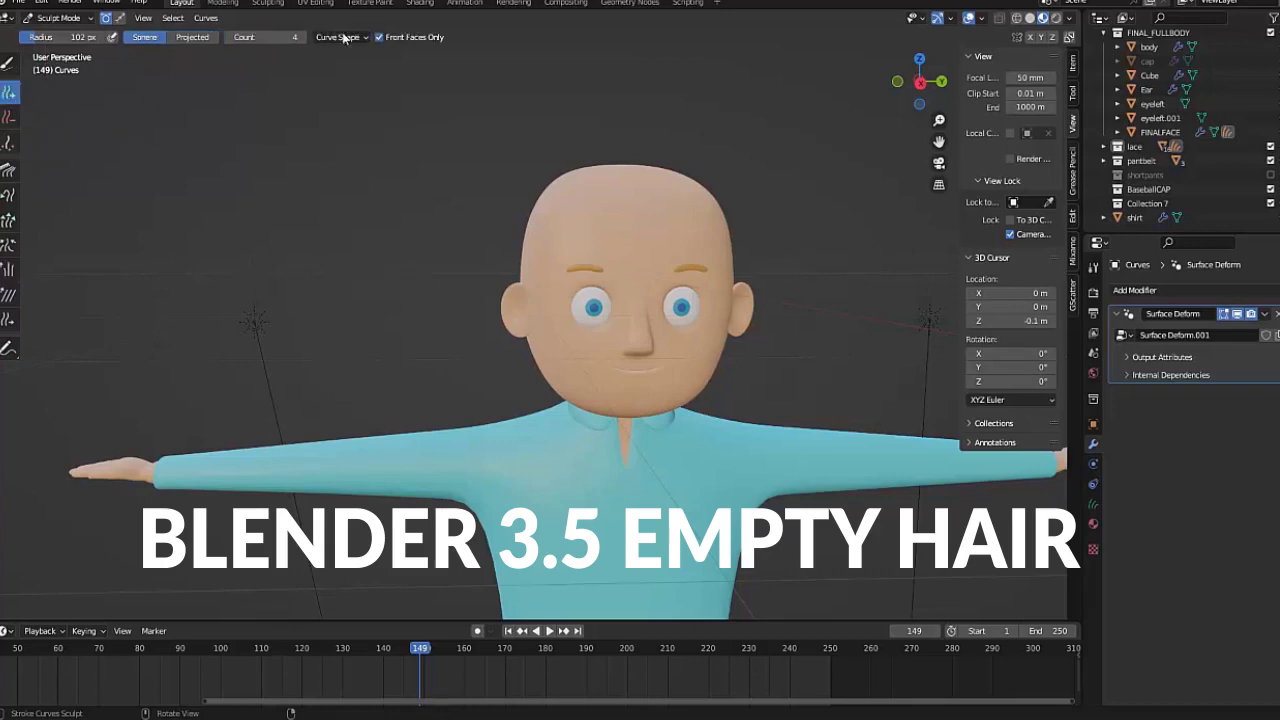
pyautogui.click(366, 40)
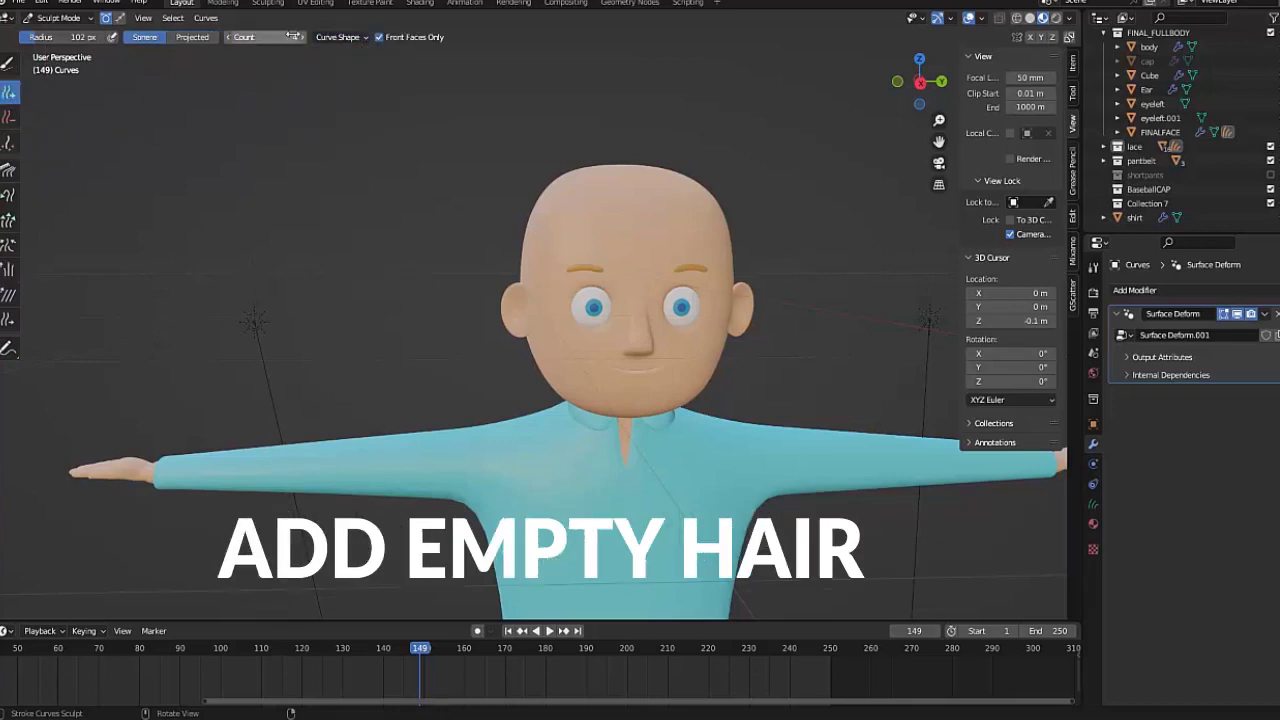
# Step: Set the Add brush Count to 7 and paint strands over the back of the head
pyautogui.moveTo(302, 38); pyautogui.dragTo(320, 38)
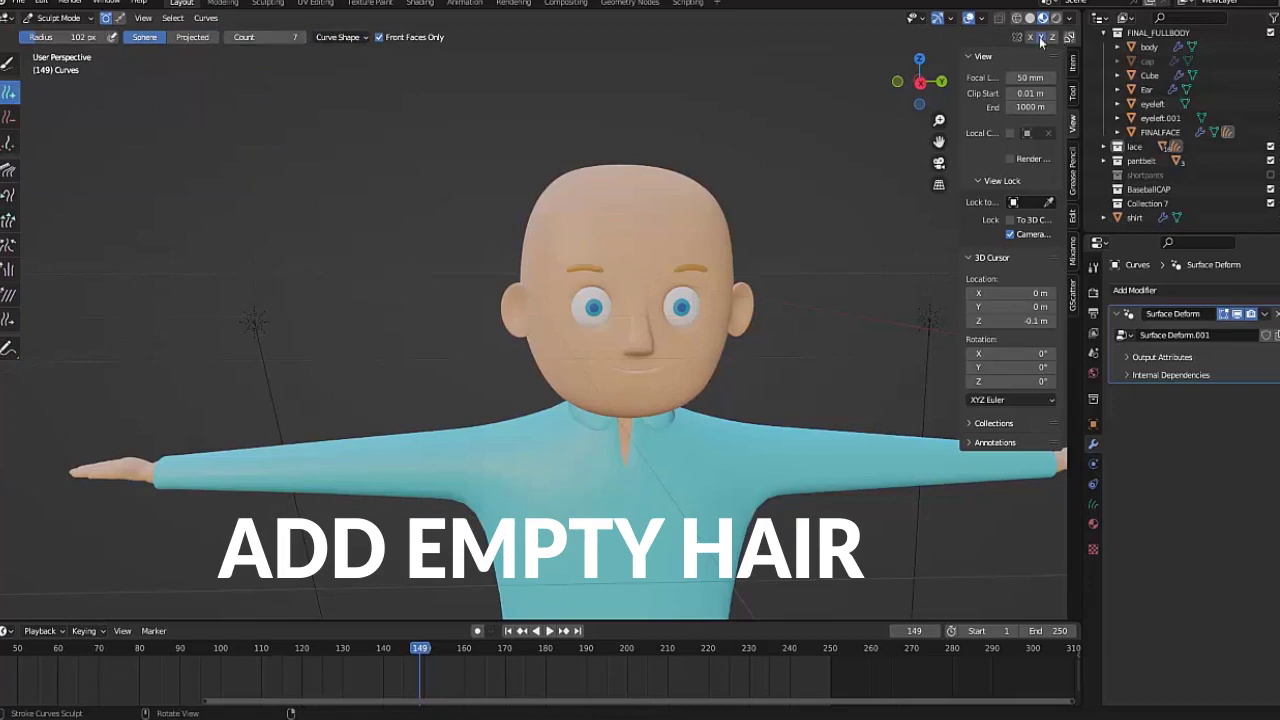
pyautogui.moveTo(590, 245)
pyautogui.mouseDown(button='middle')
pyautogui.moveTo(491, 289)
pyautogui.moveTo(431, 350)
pyautogui.mouseUp(button='middle')
pyautogui.moveTo(458, 346); pyautogui.dragTo(550, 320)
pyautogui.moveTo(550, 320); pyautogui.dragTo(441, 299, button='middle')
pyautogui.moveTo(441, 299)
pyautogui.mouseDown()
pyautogui.moveTo(430, 330)
pyautogui.moveTo(410, 300)
pyautogui.moveTo(550, 300)
pyautogui.moveTo(527, 289)
pyautogui.mouseUp()
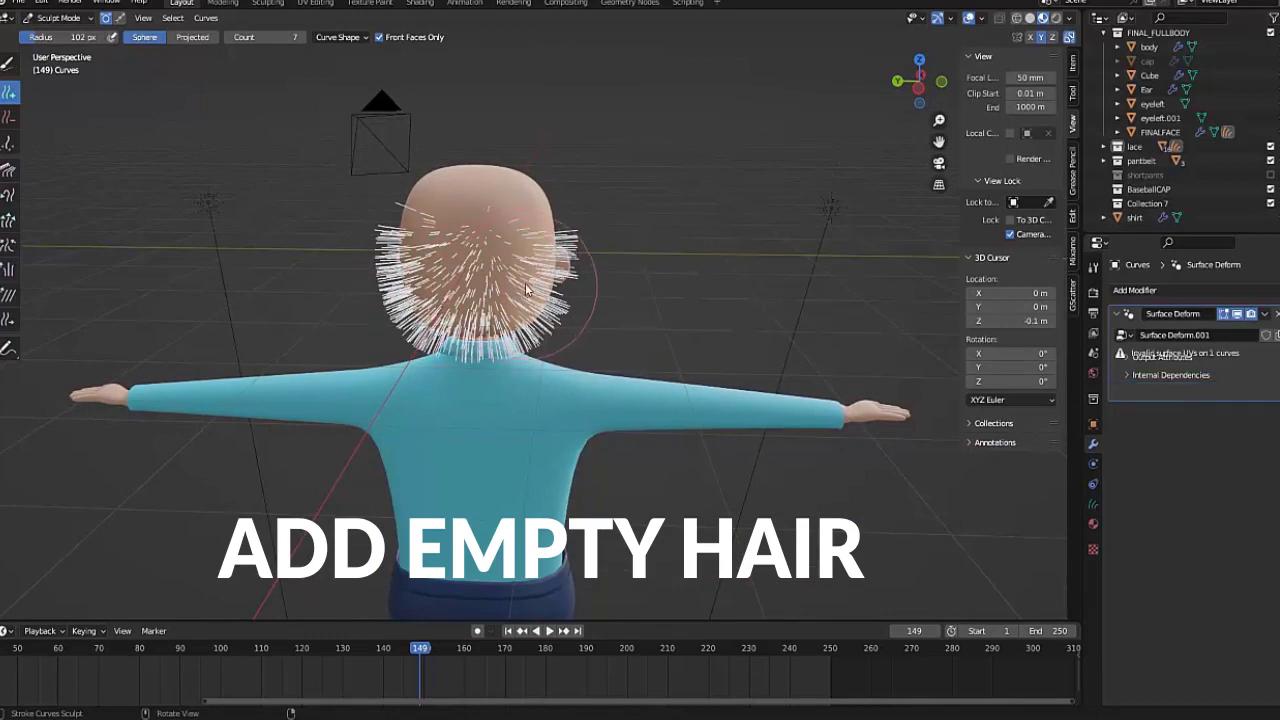
pyautogui.moveTo(527, 289)
pyautogui.mouseDown(button='middle')
pyautogui.moveTo(704, 316)
pyautogui.moveTo(590, 422)
pyautogui.mouseUp(button='middle')
pyautogui.moveTo(590, 422); pyautogui.dragTo(615, 345)
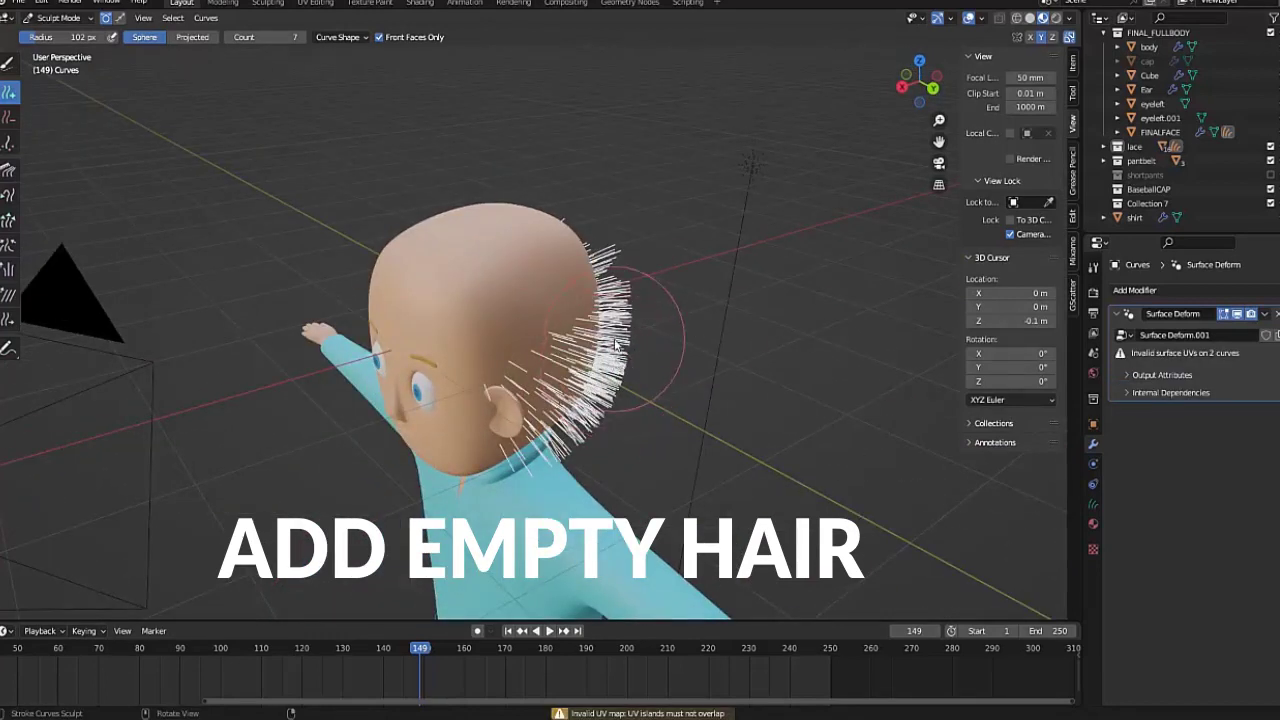
pyautogui.moveTo(615, 345); pyautogui.dragTo(578, 283, button='middle')
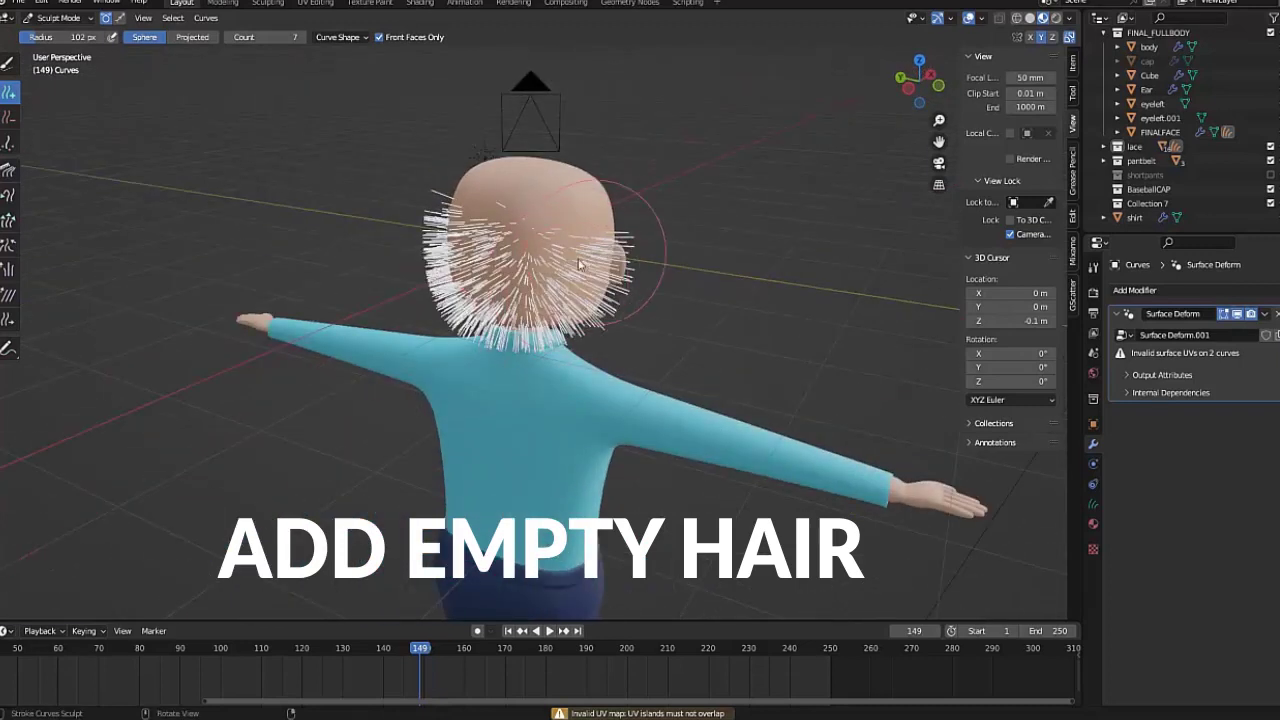
# Step: Shrink the brush radius to 98 px and paint strands over the upper-left, top and crown
pyautogui.moveTo(570, 270); pyautogui.dragTo(526, 302)
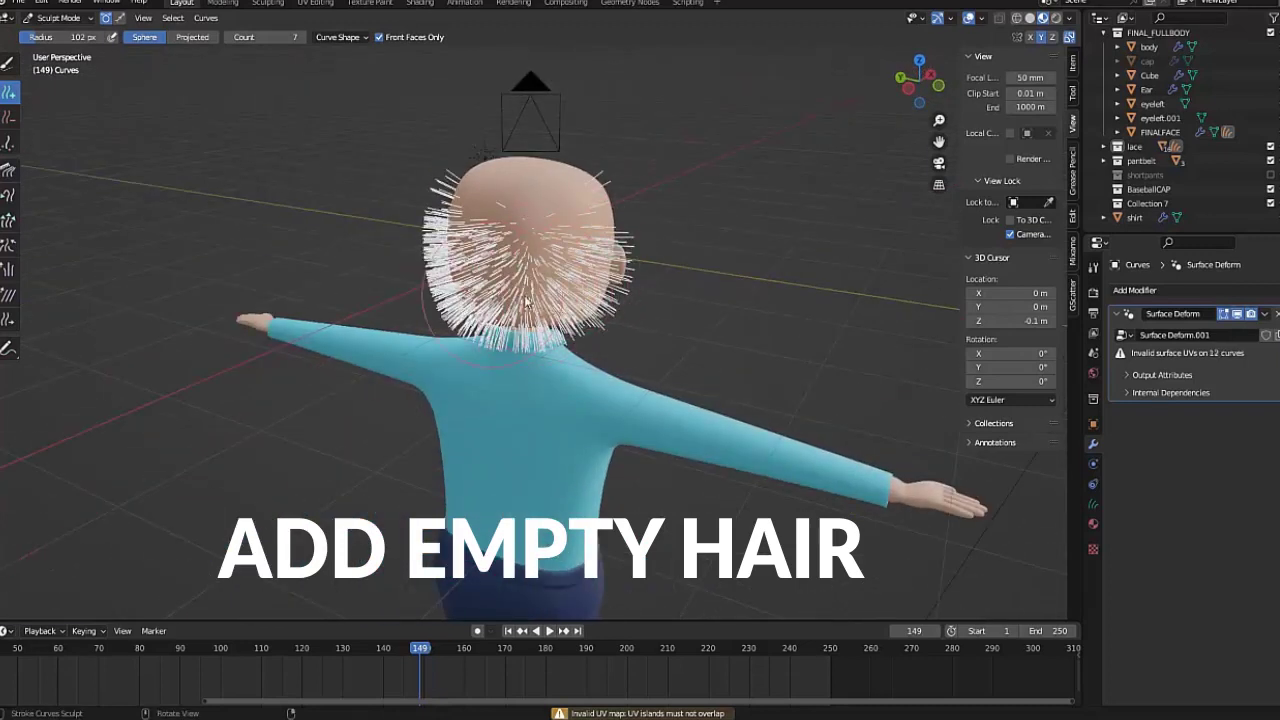
pyautogui.click(36, 60)
pyautogui.moveTo(478, 218)
pyautogui.mouseDown()
pyautogui.moveTo(440, 205)
pyautogui.moveTo(604, 232)
pyautogui.mouseUp()
pyautogui.moveTo(604, 232)
pyautogui.mouseDown(button='middle')
pyautogui.moveTo(457, 277)
pyautogui.moveTo(655, 302)
pyautogui.mouseUp(button='middle')
pyautogui.moveTo(635, 259)
pyautogui.mouseDown()
pyautogui.moveTo(595, 205)
pyautogui.moveTo(610, 170)
pyautogui.moveTo(680, 165)
pyautogui.moveTo(642, 172)
pyautogui.mouseUp()
pyautogui.moveTo(642, 172); pyautogui.dragTo(700, 220, button='middle')
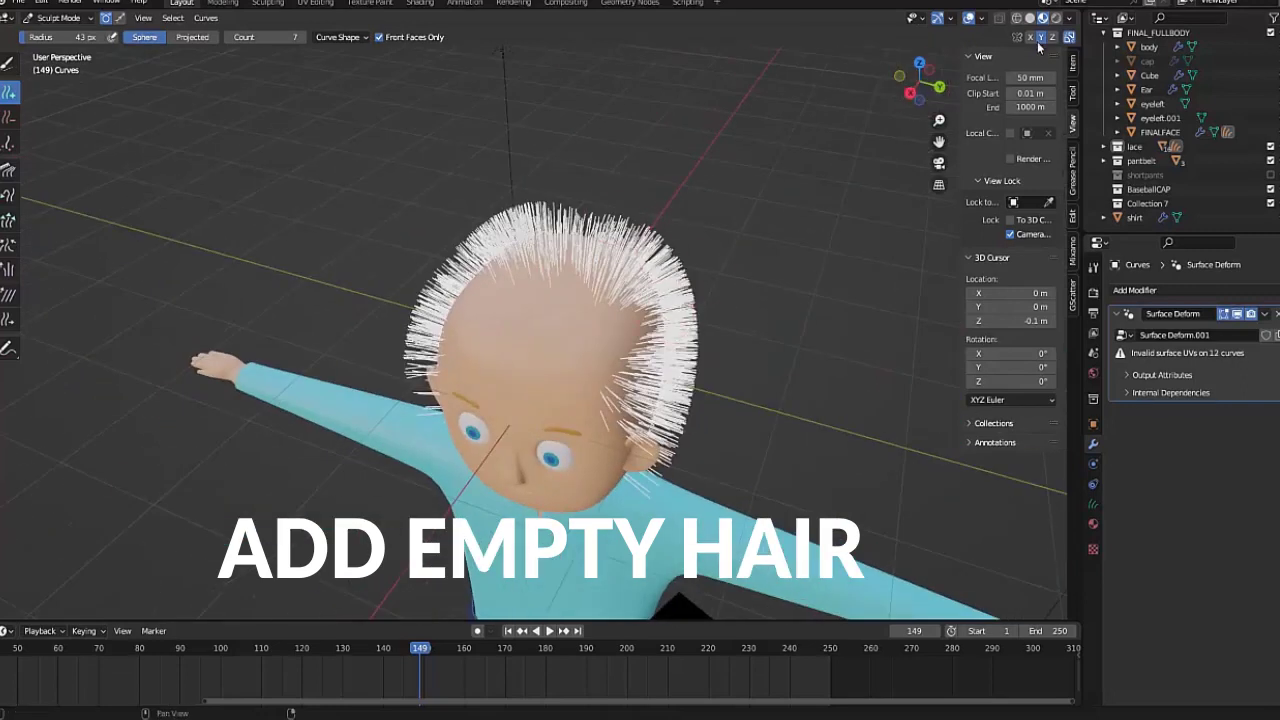
pyautogui.moveTo(604, 316); pyautogui.dragTo(562, 372)
pyautogui.moveTo(644, 316)
pyautogui.mouseDown()
pyautogui.moveTo(596, 389)
pyautogui.moveTo(558, 373)
pyautogui.mouseUp()
pyautogui.moveTo(557, 322)
pyautogui.mouseDown()
pyautogui.moveTo(585, 275)
pyautogui.moveTo(533, 355)
pyautogui.mouseUp()
# Step: Fill in strands on the left side of the head and across the crown
pyautogui.moveTo(533, 355); pyautogui.dragTo(637, 233, button='middle')
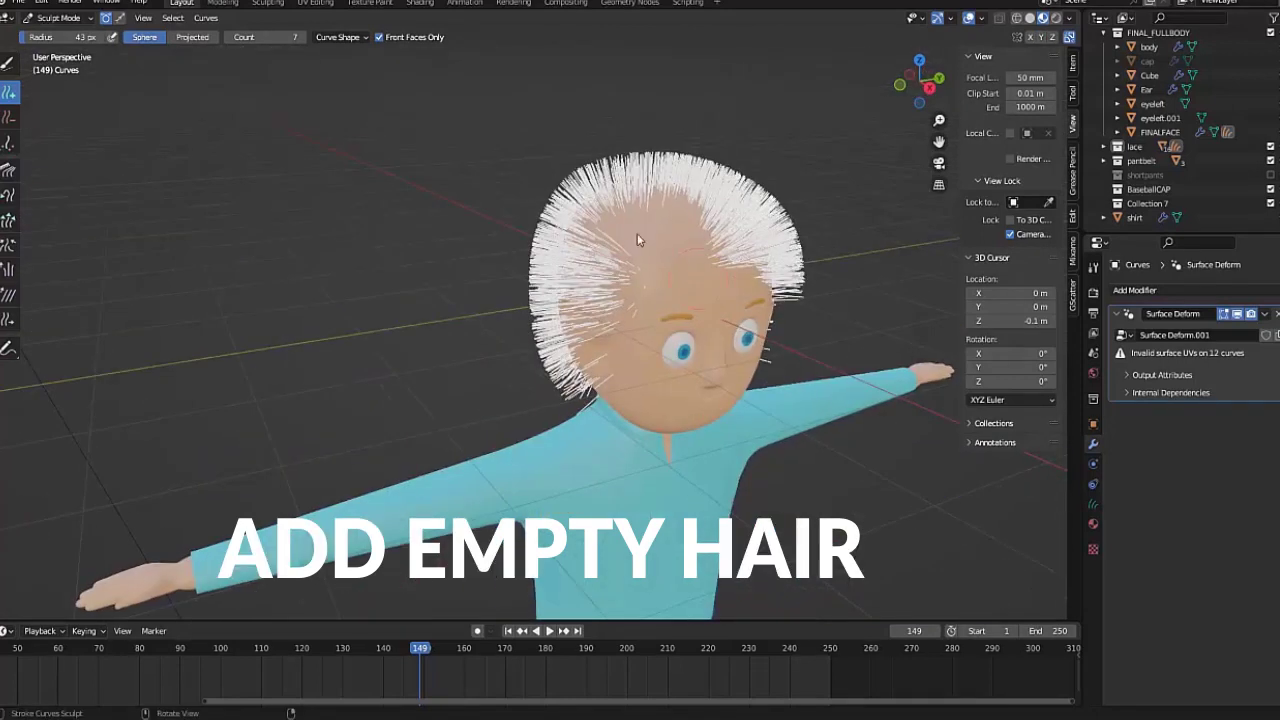
pyautogui.moveTo(585, 329); pyautogui.dragTo(650, 198)
pyautogui.moveTo(688, 279)
pyautogui.mouseDown()
pyautogui.moveTo(663, 214)
pyautogui.moveTo(721, 279)
pyautogui.mouseUp()
pyautogui.moveTo(770, 262)
pyautogui.mouseDown(button='middle')
pyautogui.moveTo(715, 239)
pyautogui.moveTo(729, 237)
pyautogui.mouseUp(button='middle')
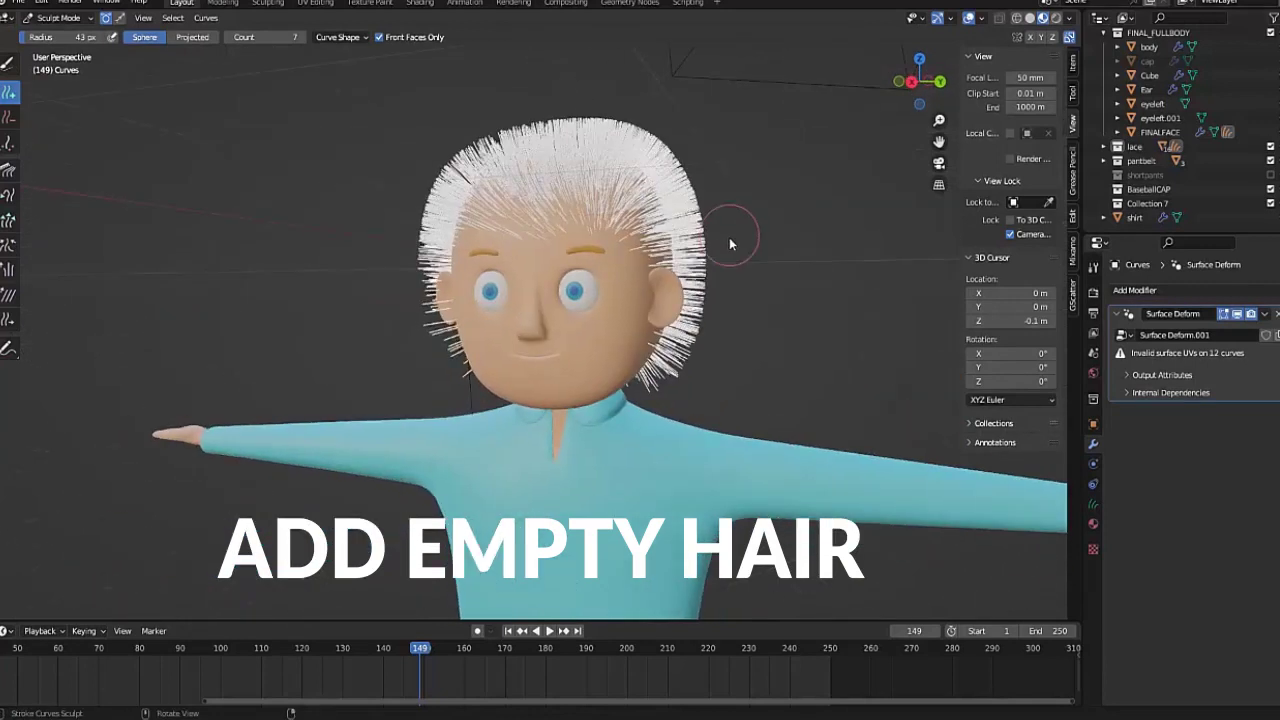
pyautogui.click(6, 118)
pyautogui.moveTo(519, 393); pyautogui.dragTo(600, 380, button='middle')
# Step: Set the brush radius to 15 px, then switch to the Comb brush at 114 px radius
pyautogui.click(55, 37)
pyautogui.write('15')
pyautogui.press('Return')
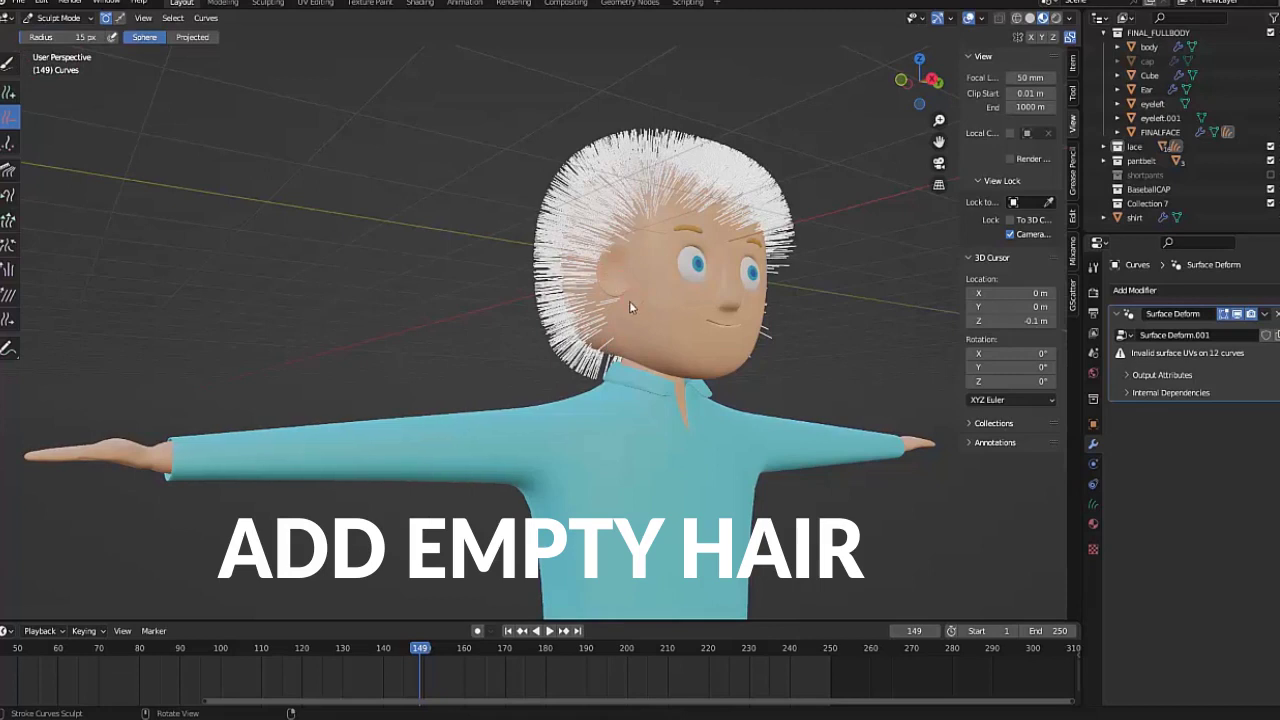
pyautogui.moveTo(612, 316)
pyautogui.mouseDown(button='middle')
pyautogui.moveTo(565, 291)
pyautogui.moveTo(630, 350)
pyautogui.mouseUp(button='middle')
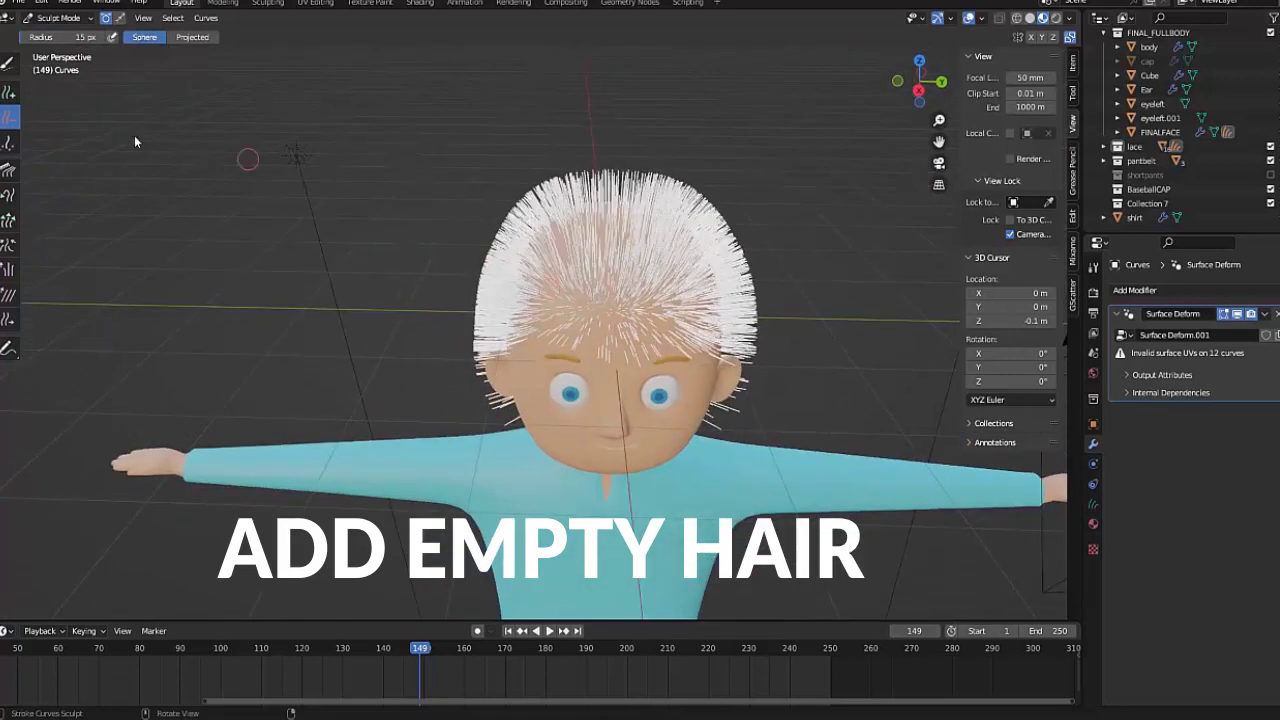
pyautogui.click(12, 175)
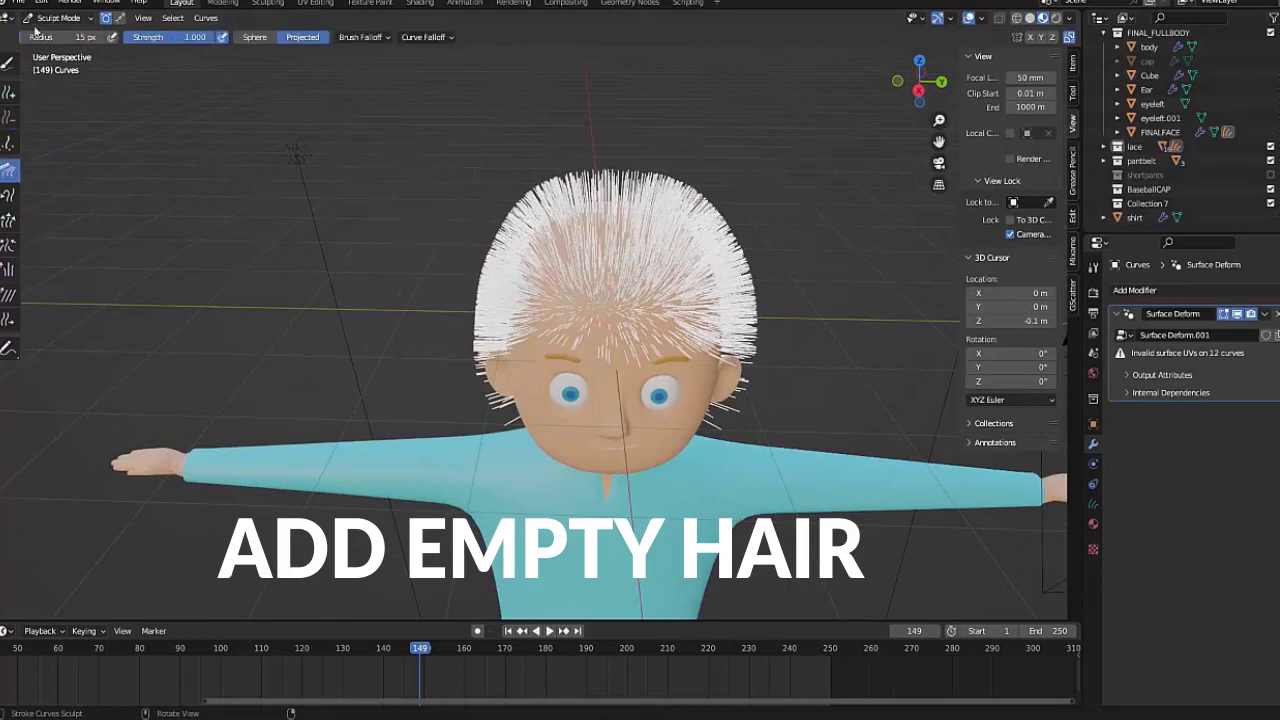
pyautogui.moveTo(40, 37); pyautogui.dragTo(140, 37)
pyautogui.moveTo(222, 172)
pyautogui.mouseDown(button='middle')
pyautogui.moveTo(451, 206)
pyautogui.moveTo(577, 157)
pyautogui.mouseUp(button='middle')
# Step: Comb the hair on the upper-left, top and left side of the head down flat
pyautogui.moveTo(577, 157)
pyautogui.mouseDown()
pyautogui.moveTo(529, 143)
pyautogui.moveTo(497, 196)
pyautogui.moveTo(489, 308)
pyautogui.mouseUp()
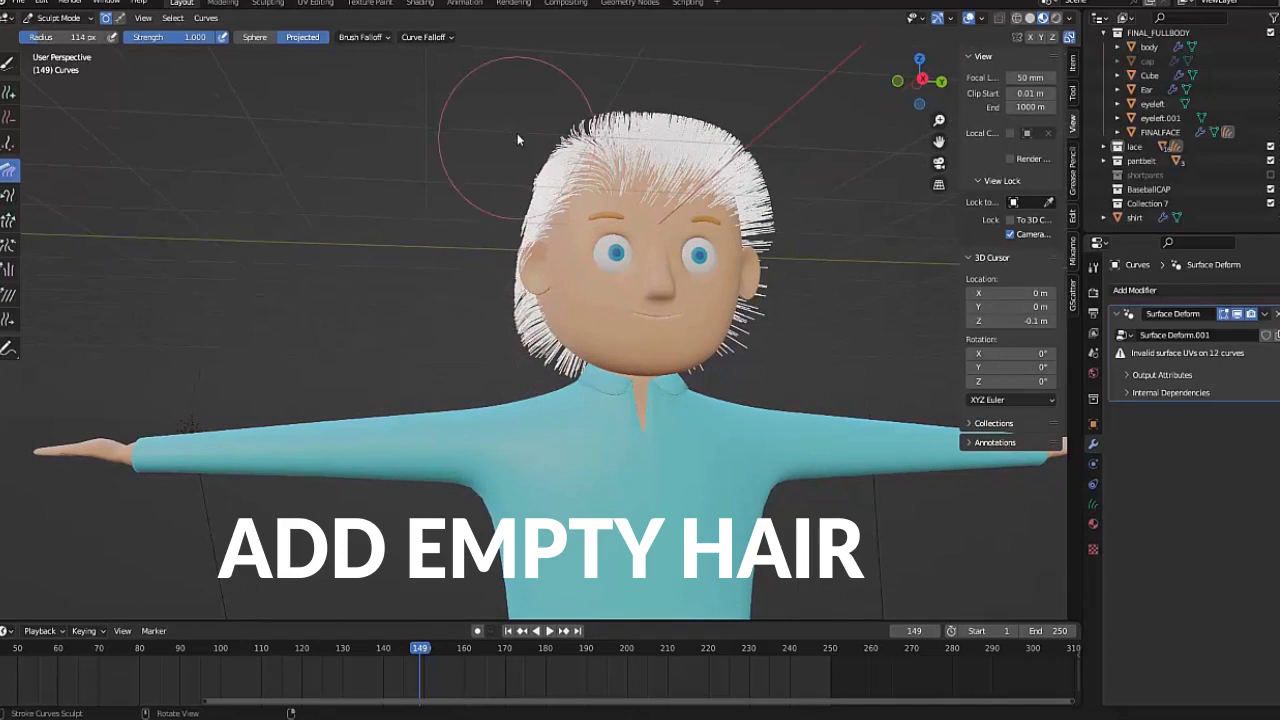
pyautogui.moveTo(528, 86)
pyautogui.mouseDown()
pyautogui.moveTo(769, 133)
pyautogui.moveTo(786, 190)
pyautogui.mouseUp()
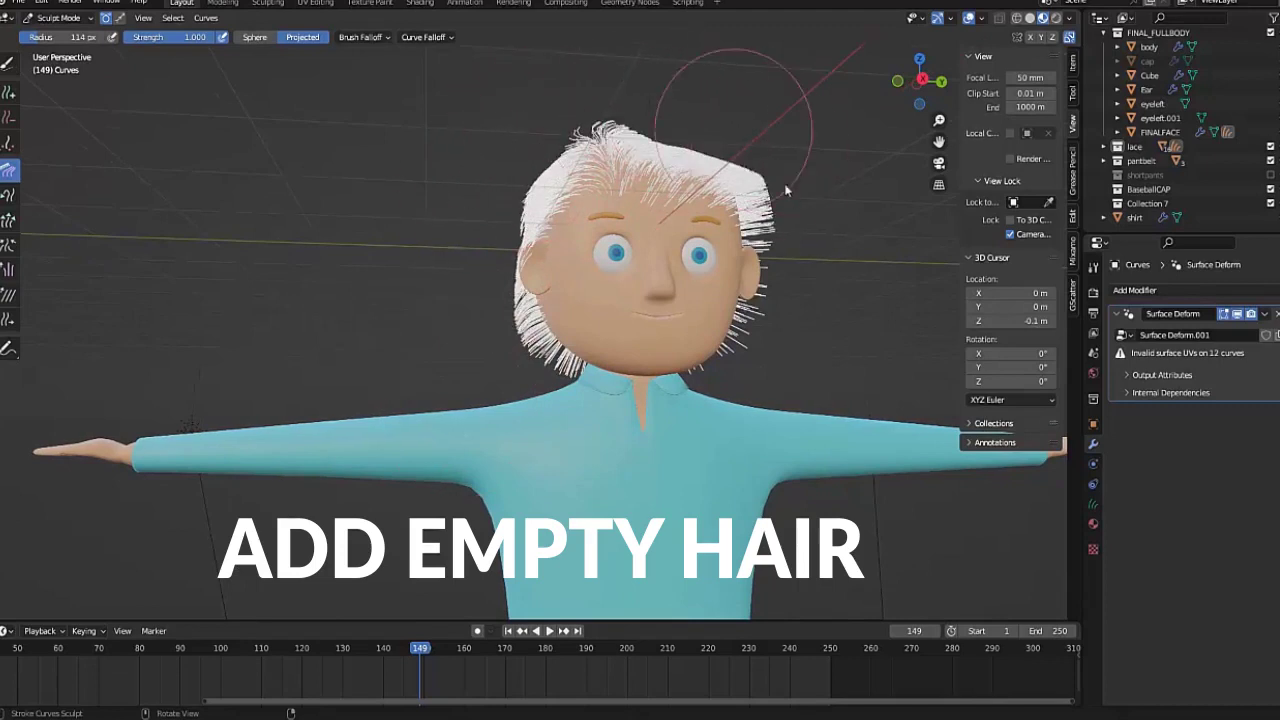
pyautogui.moveTo(830, 334); pyautogui.dragTo(613, 307, button='middle')
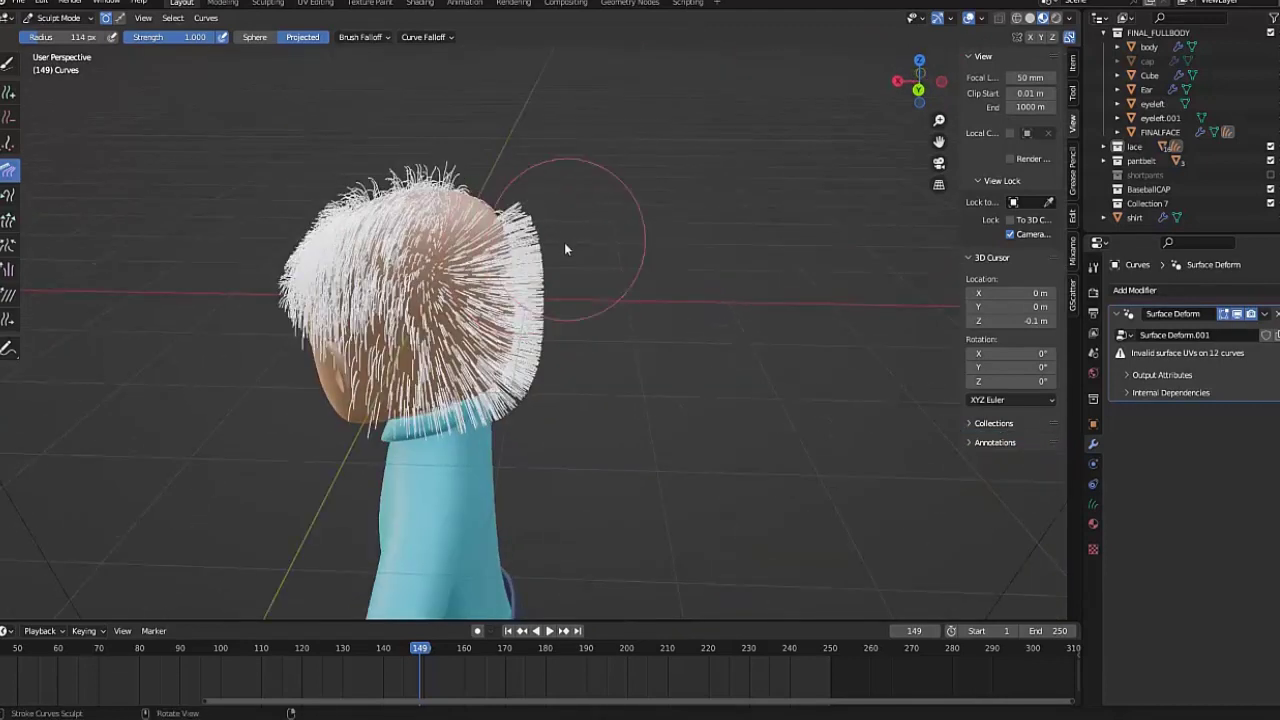
pyautogui.moveTo(565, 248); pyautogui.dragTo(470, 300, button='middle')
pyautogui.moveTo(340, 300)
pyautogui.mouseDown()
pyautogui.moveTo(455, 278)
pyautogui.moveTo(485, 290)
pyautogui.mouseUp()
pyautogui.moveTo(557, 457)
pyautogui.mouseDown(button='middle')
pyautogui.moveTo(717, 396)
pyautogui.moveTo(704, 284)
pyautogui.mouseUp(button='middle')
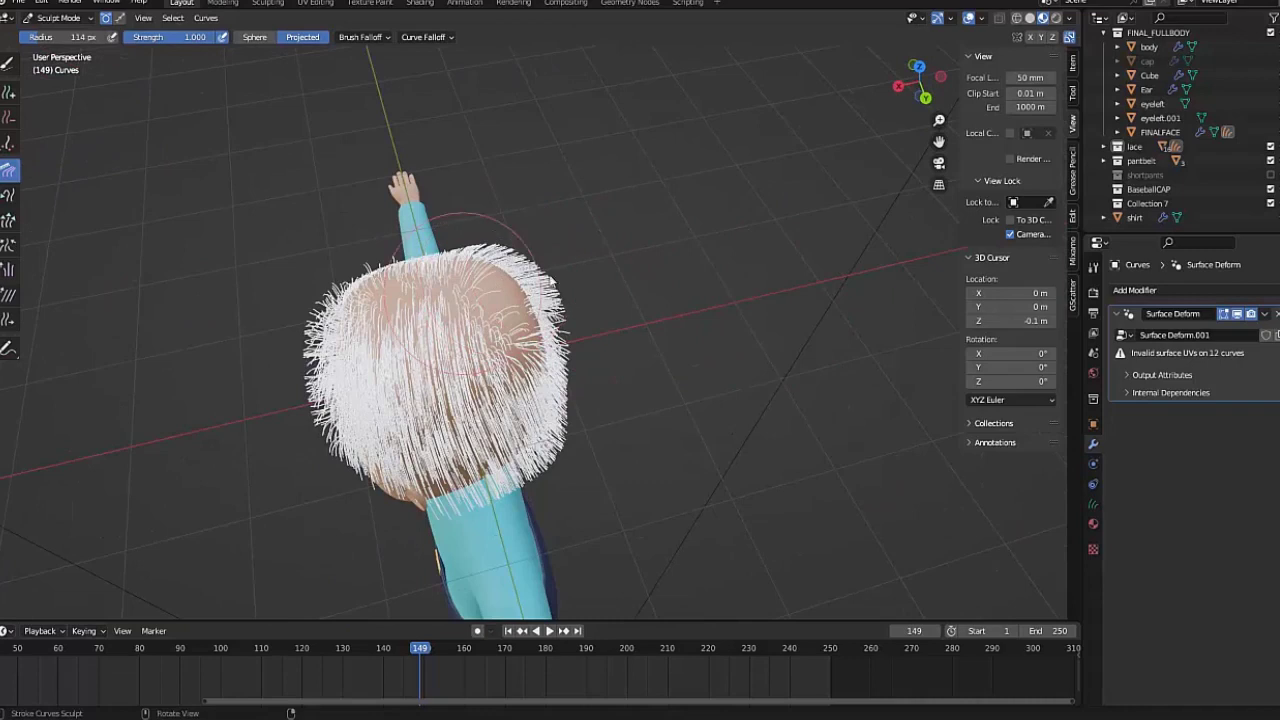
# Step: Comb the right-side and crown hair flatter, then shrink the brush radius
pyautogui.moveTo(475, 290); pyautogui.dragTo(610, 318)
pyautogui.moveTo(514, 308)
pyautogui.mouseDown()
pyautogui.moveTo(528, 271)
pyautogui.moveTo(666, 324)
pyautogui.moveTo(631, 290)
pyautogui.moveTo(562, 260)
pyautogui.mouseUp()
pyautogui.moveTo(562, 260)
pyautogui.mouseDown(button='middle')
pyautogui.moveTo(663, 271)
pyautogui.moveTo(495, 164)
pyautogui.mouseUp(button='middle')
pyautogui.moveTo(496, 171)
pyautogui.mouseDown()
pyautogui.moveTo(531, 280)
pyautogui.moveTo(505, 371)
pyautogui.moveTo(508, 420)
pyautogui.mouseUp()
pyautogui.moveTo(537, 268)
pyautogui.mouseDown()
pyautogui.moveTo(420, 290)
pyautogui.moveTo(320, 420)
pyautogui.moveTo(304, 594)
pyautogui.mouseUp()
pyautogui.moveTo(304, 455)
pyautogui.mouseDown(button='middle')
pyautogui.moveTo(549, 523)
pyautogui.moveTo(522, 487)
pyautogui.moveTo(686, 474)
pyautogui.moveTo(645, 480)
pyautogui.mouseUp(button='middle')
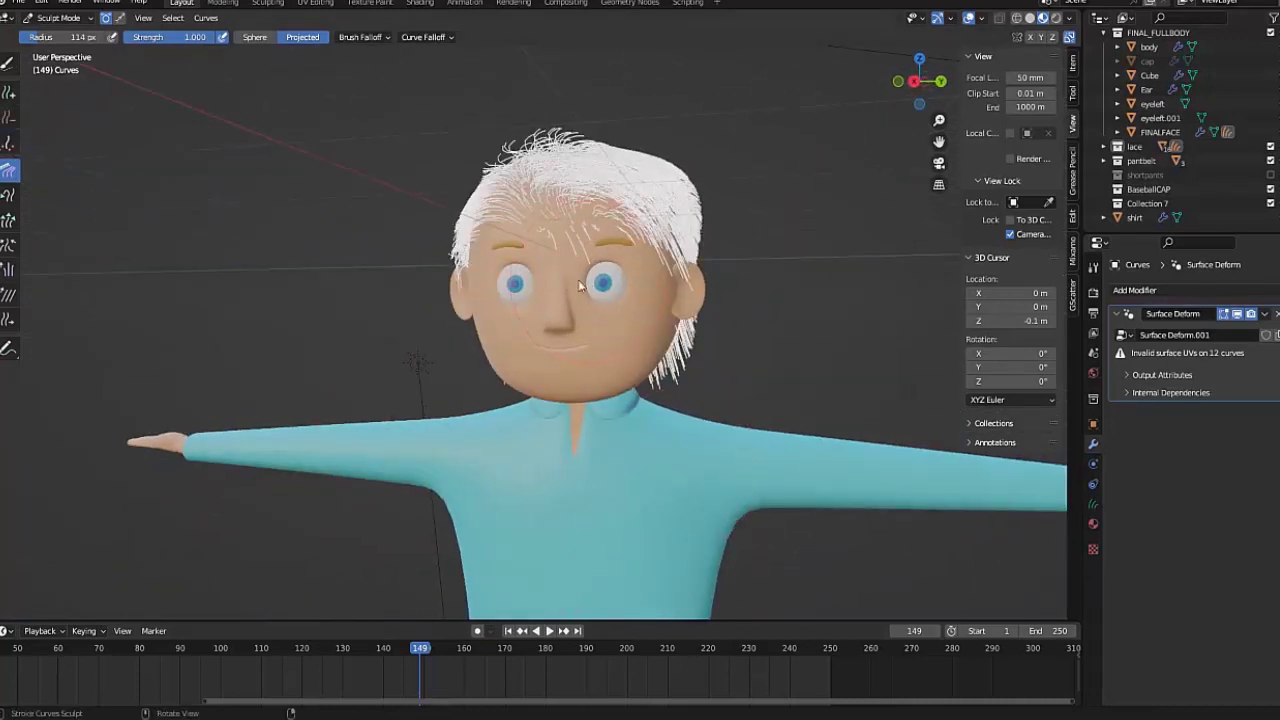
pyautogui.moveTo(47, 44); pyautogui.dragTo(30, 44)
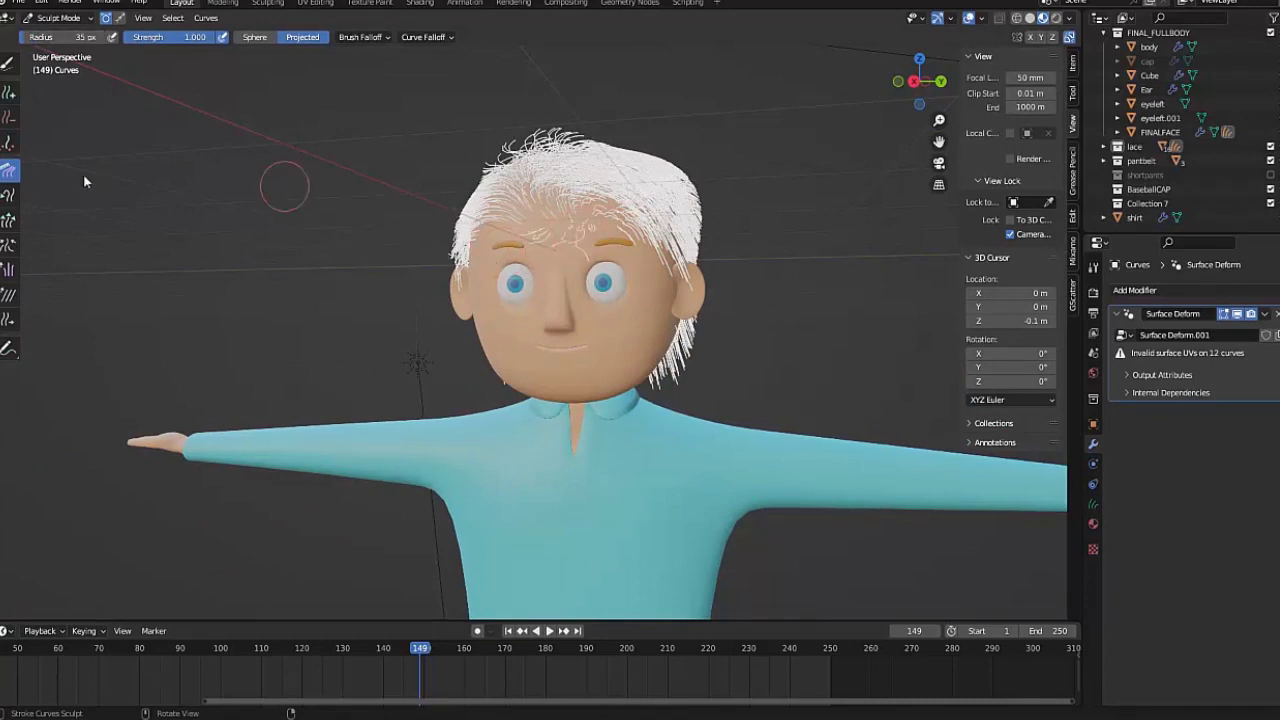
# Step: Comb the hair on the right side of the head near the ear
pyautogui.click(7, 118)
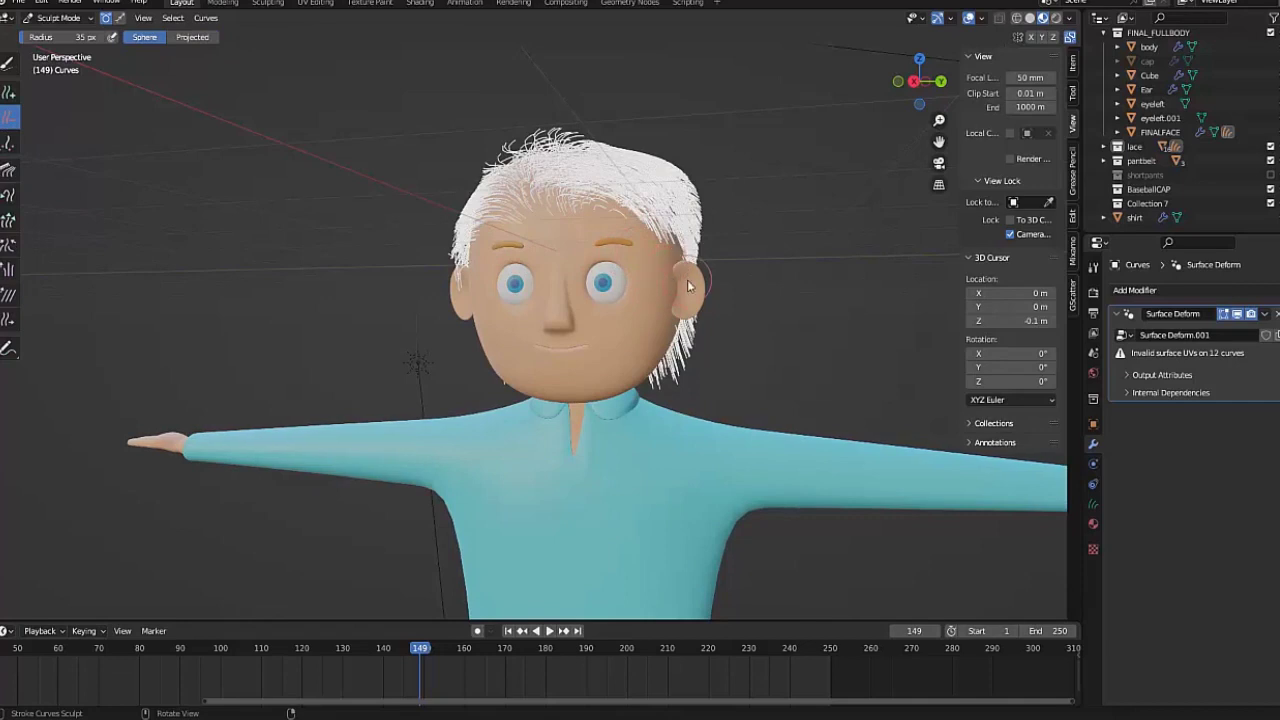
pyautogui.moveTo(666, 330); pyautogui.dragTo(548, 348, button='middle')
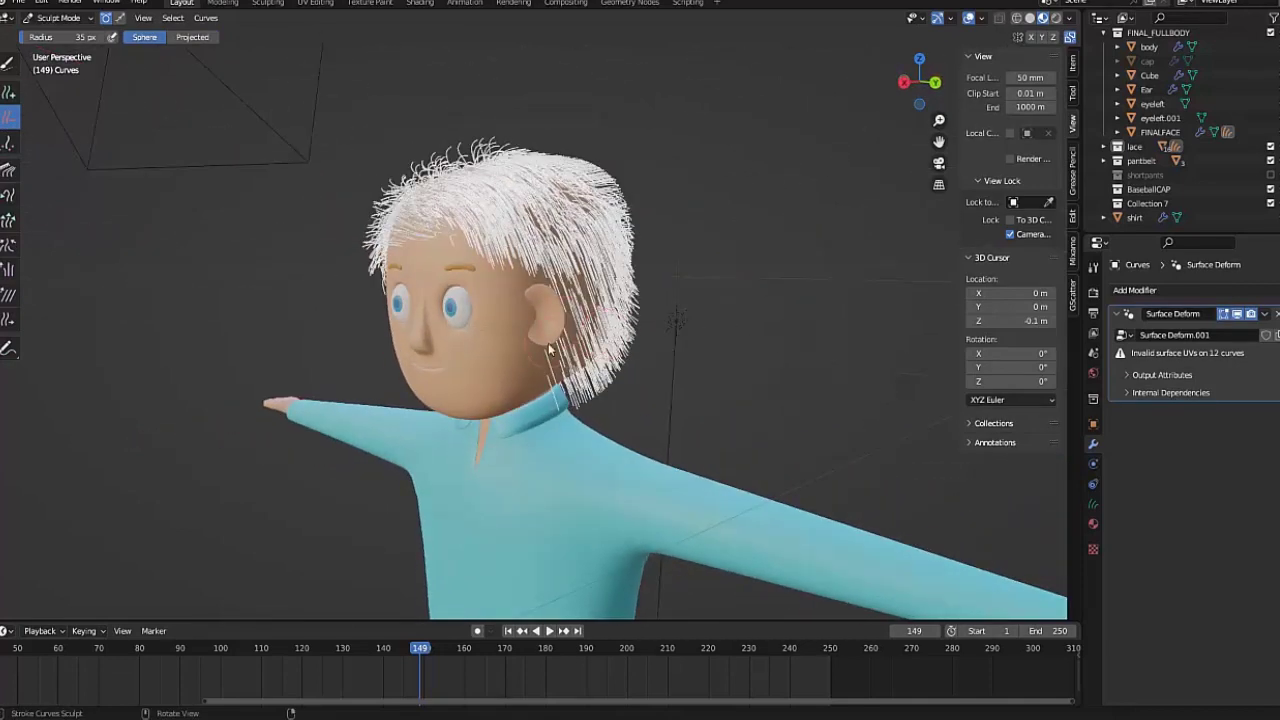
pyautogui.moveTo(547, 393)
pyautogui.mouseDown(button='middle')
pyautogui.moveTo(634, 400)
pyautogui.moveTo(598, 271)
pyautogui.mouseUp(button='middle')
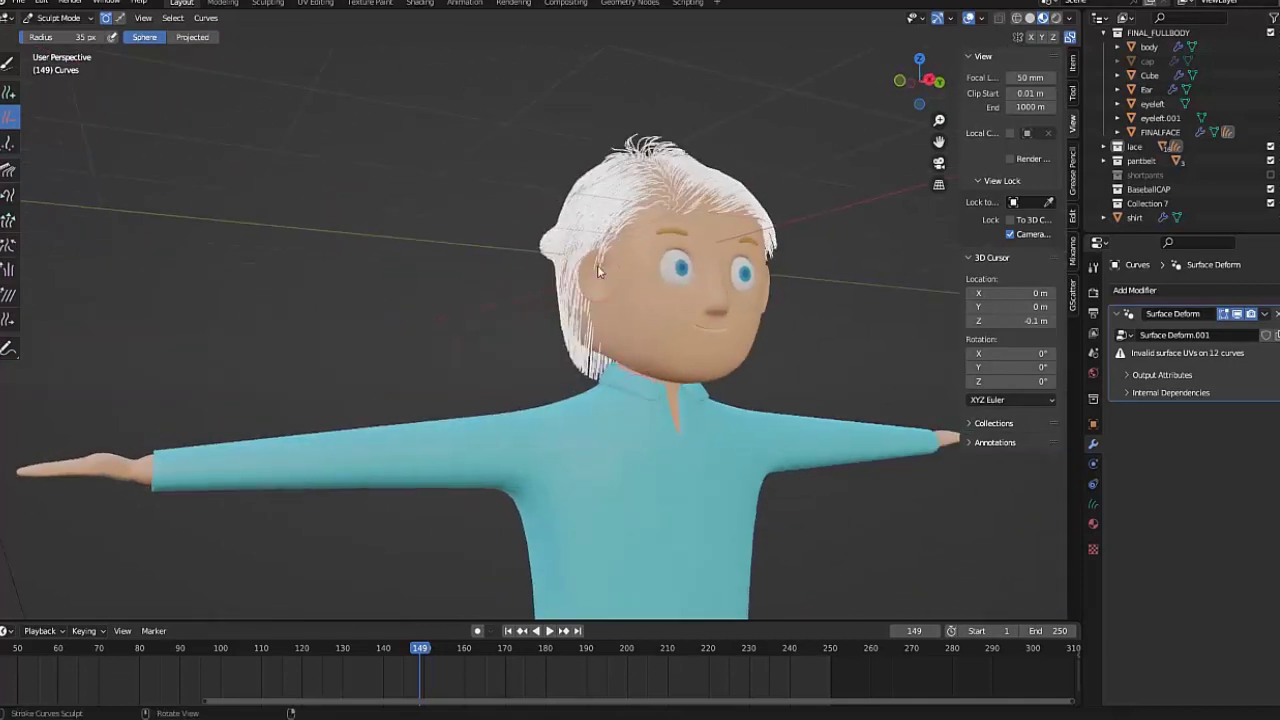
pyautogui.moveTo(607, 348); pyautogui.dragTo(584, 375, button='middle')
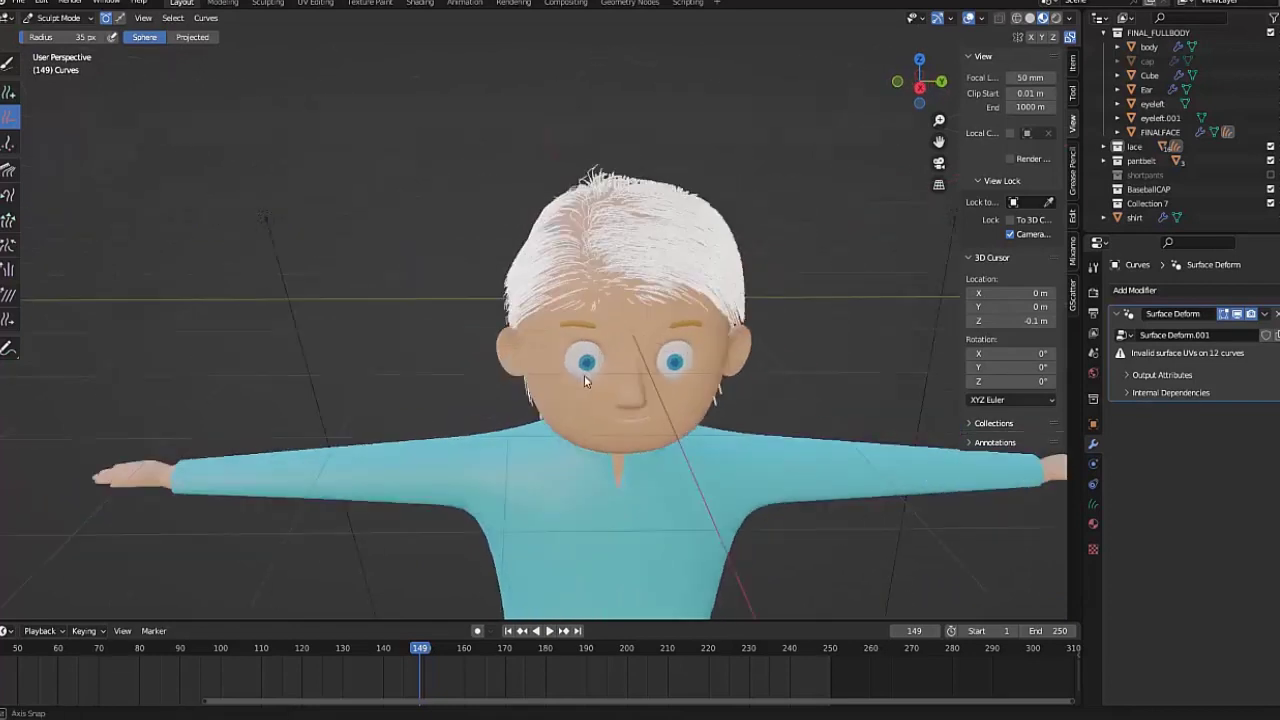
pyautogui.click(7, 170)
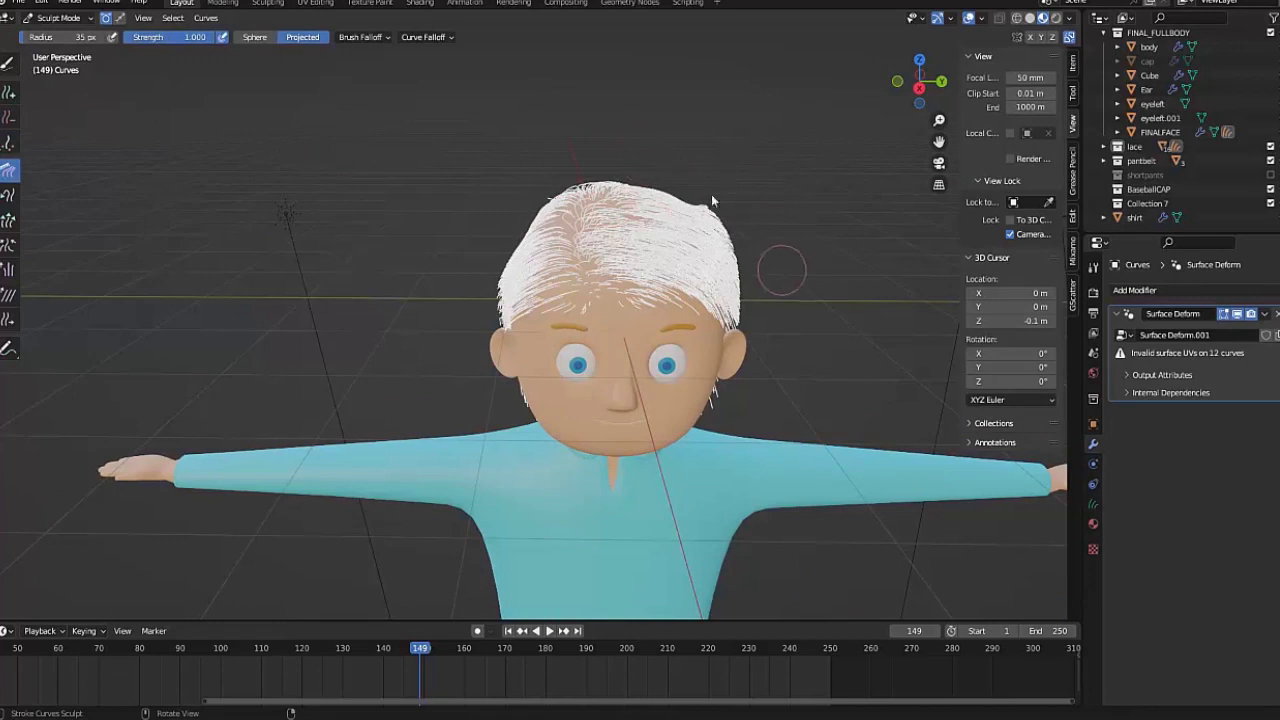
pyautogui.moveTo(711, 200); pyautogui.dragTo(750, 381)
pyautogui.moveTo(750, 443)
pyautogui.mouseDown(button='middle')
pyautogui.moveTo(574, 505)
pyautogui.moveTo(510, 268)
pyautogui.mouseUp(button='middle')
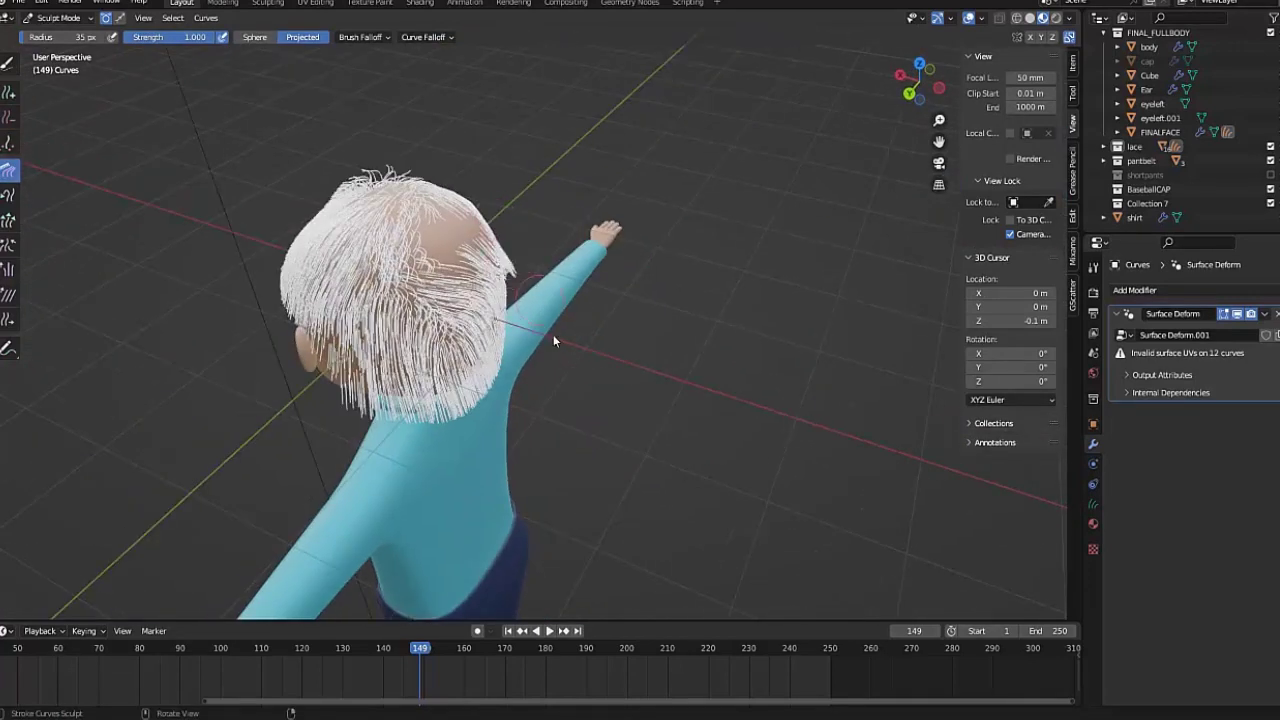
# Step: Add more strands over the back of the head and around the crown
pyautogui.click(8, 93)
pyautogui.moveTo(467, 226); pyautogui.dragTo(454, 224)
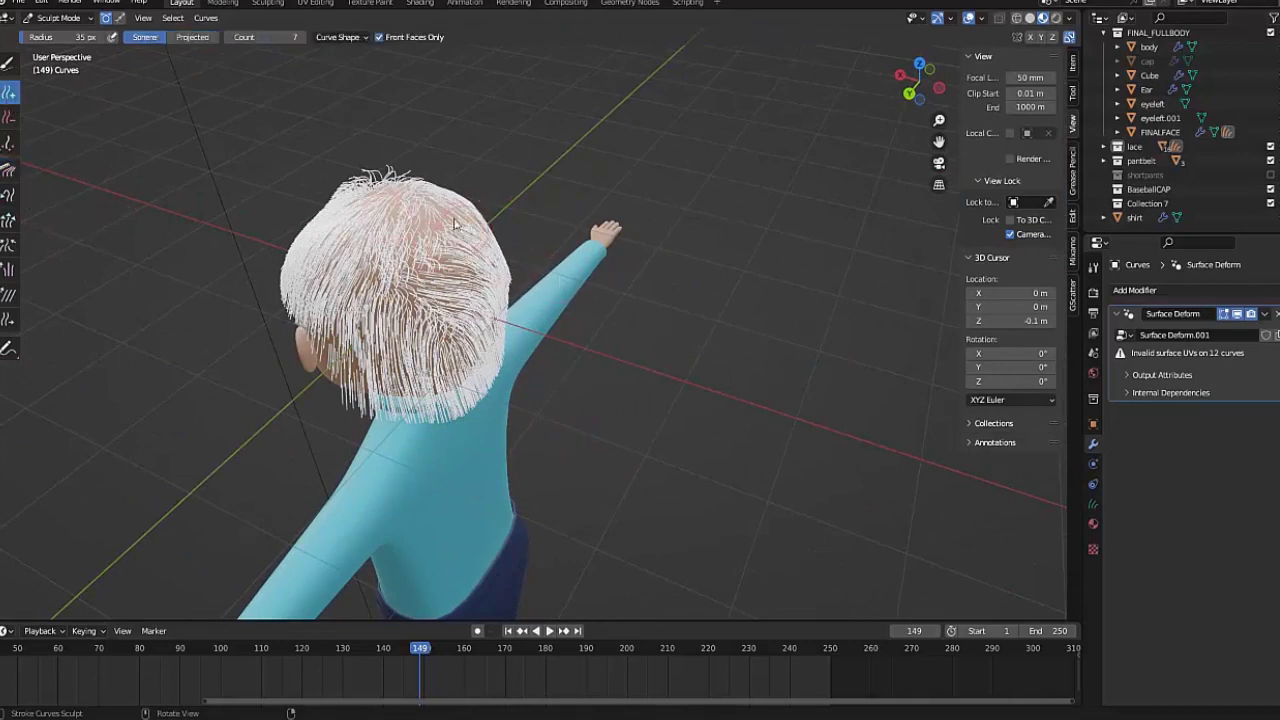
pyautogui.moveTo(431, 256)
pyautogui.mouseDown(button='middle')
pyautogui.moveTo(575, 269)
pyautogui.moveTo(590, 343)
pyautogui.mouseUp(button='middle')
pyautogui.moveTo(643, 323); pyautogui.dragTo(582, 329)
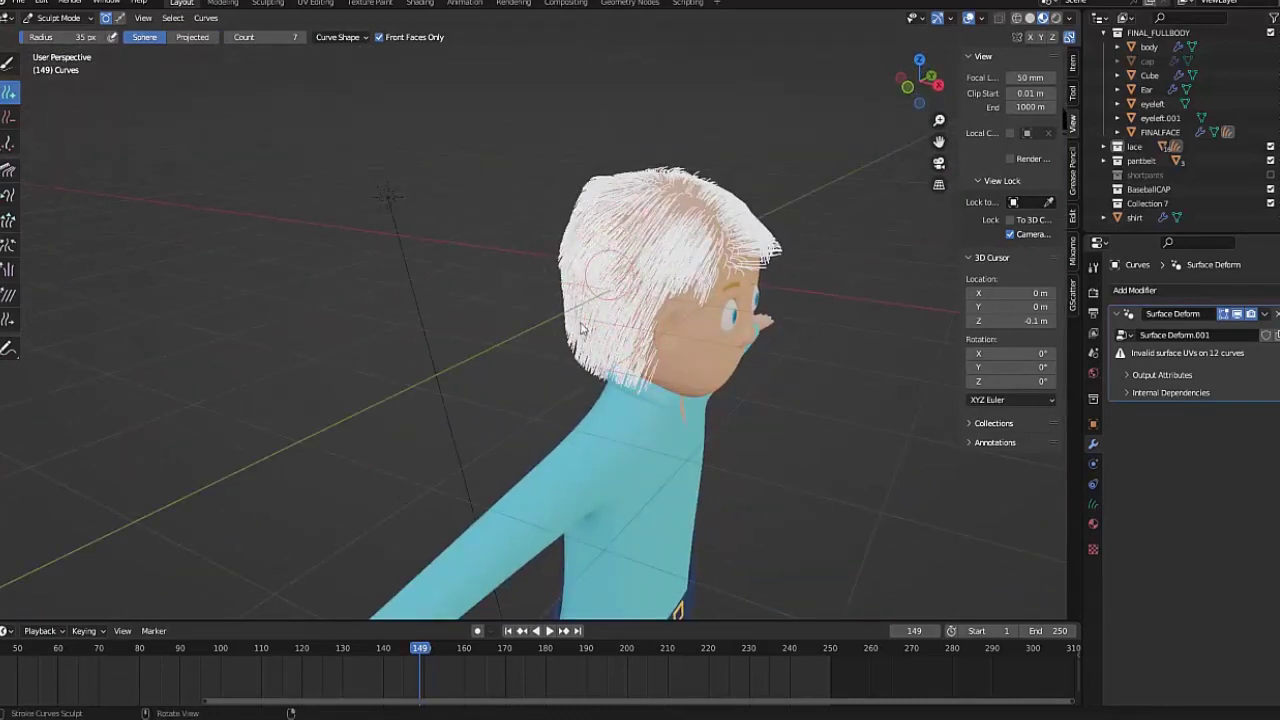
pyautogui.moveTo(663, 199); pyautogui.dragTo(684, 197)
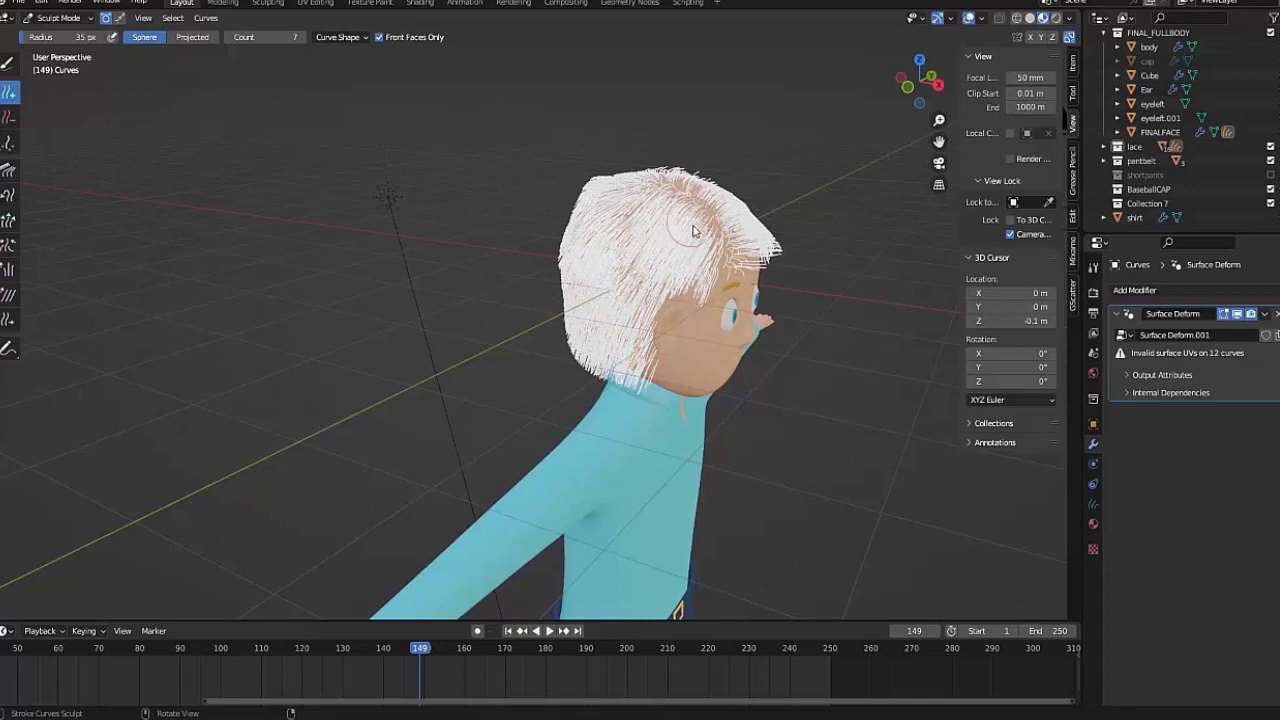
pyautogui.moveTo(616, 244); pyautogui.dragTo(645, 203)
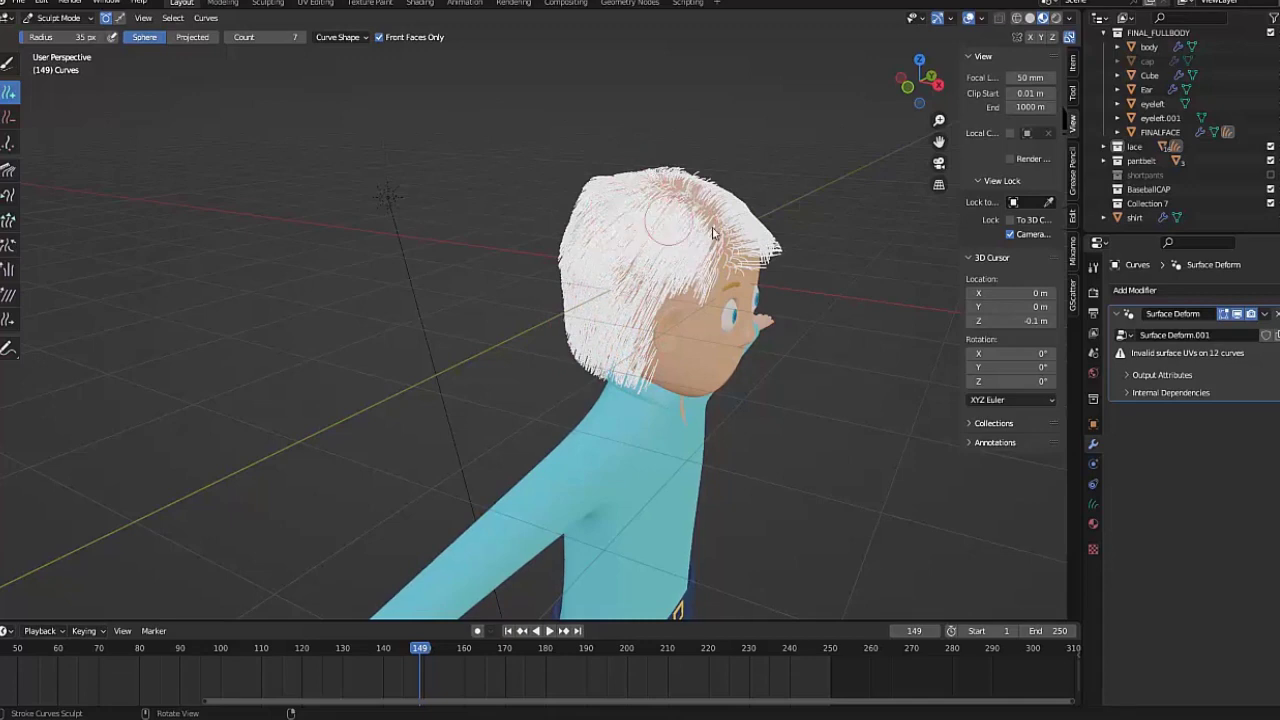
# Step: Fill in extra strands down the front of the head for a fuller fringe
pyautogui.moveTo(713, 233); pyautogui.dragTo(588, 222, button='middle')
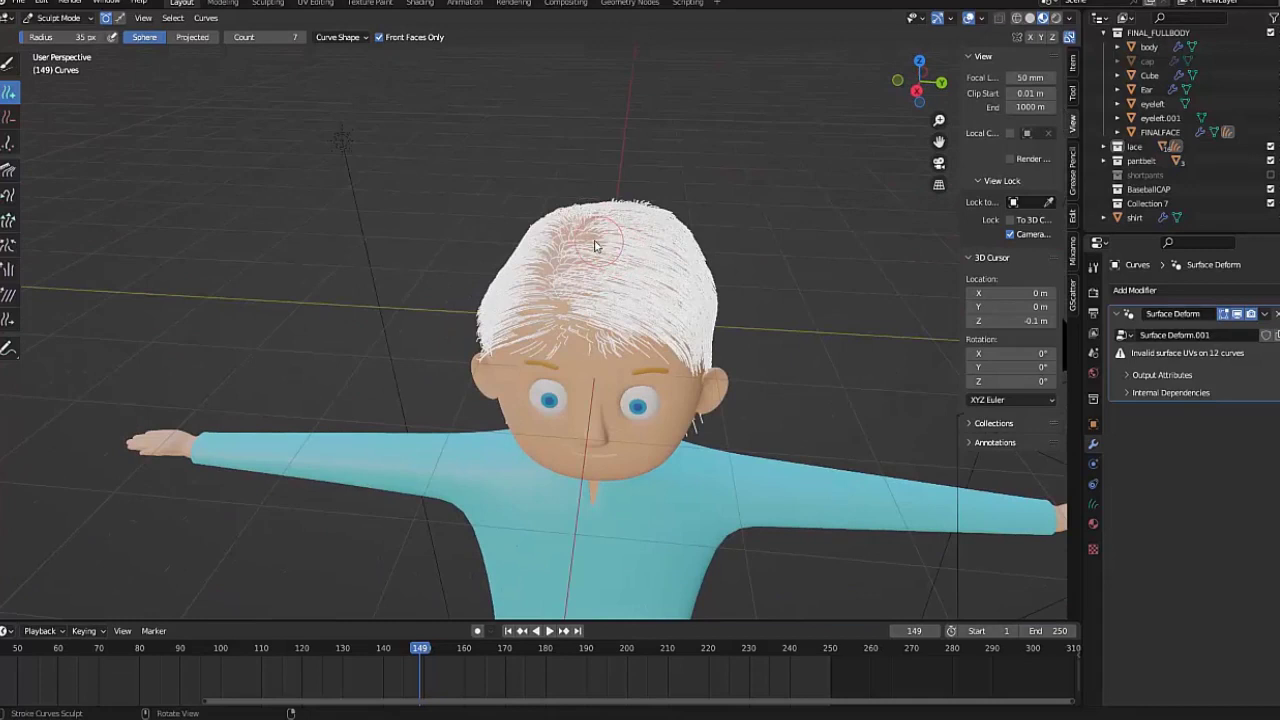
pyautogui.moveTo(602, 235); pyautogui.dragTo(585, 325)
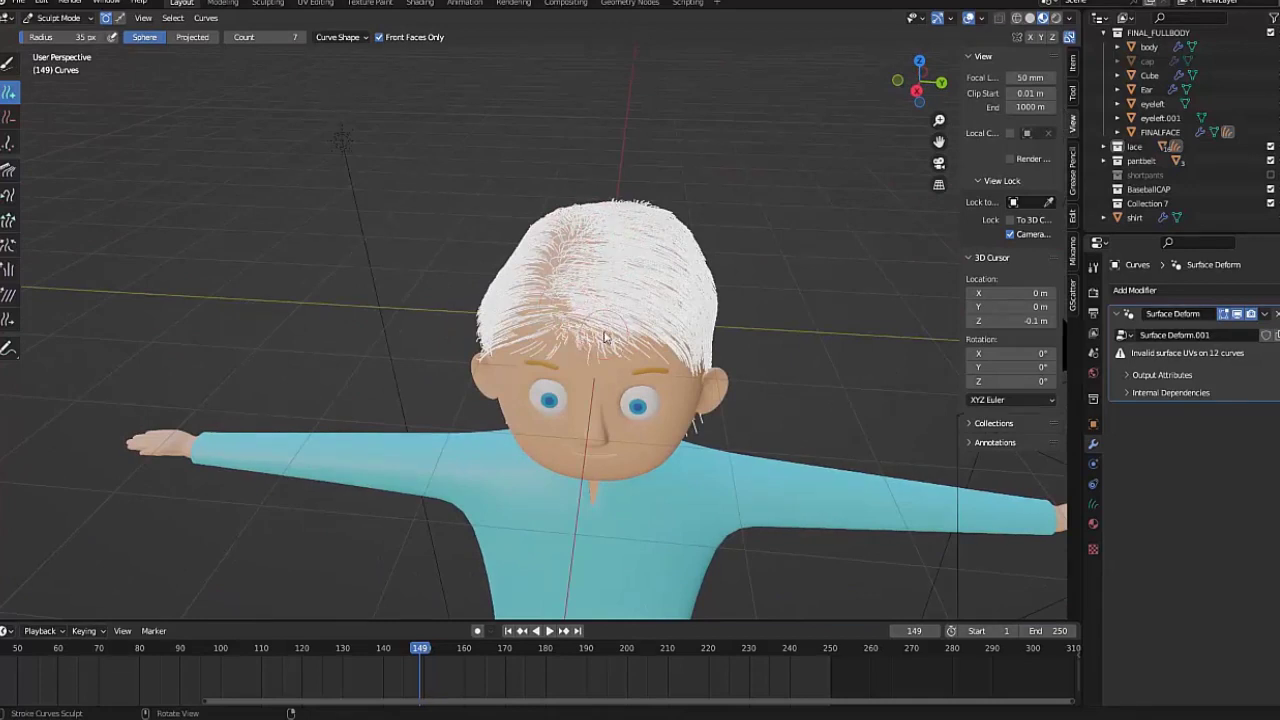
pyautogui.moveTo(672, 350)
pyautogui.mouseDown(button='middle')
pyautogui.moveTo(648, 265)
pyautogui.moveTo(558, 215)
pyautogui.mouseUp(button='middle')
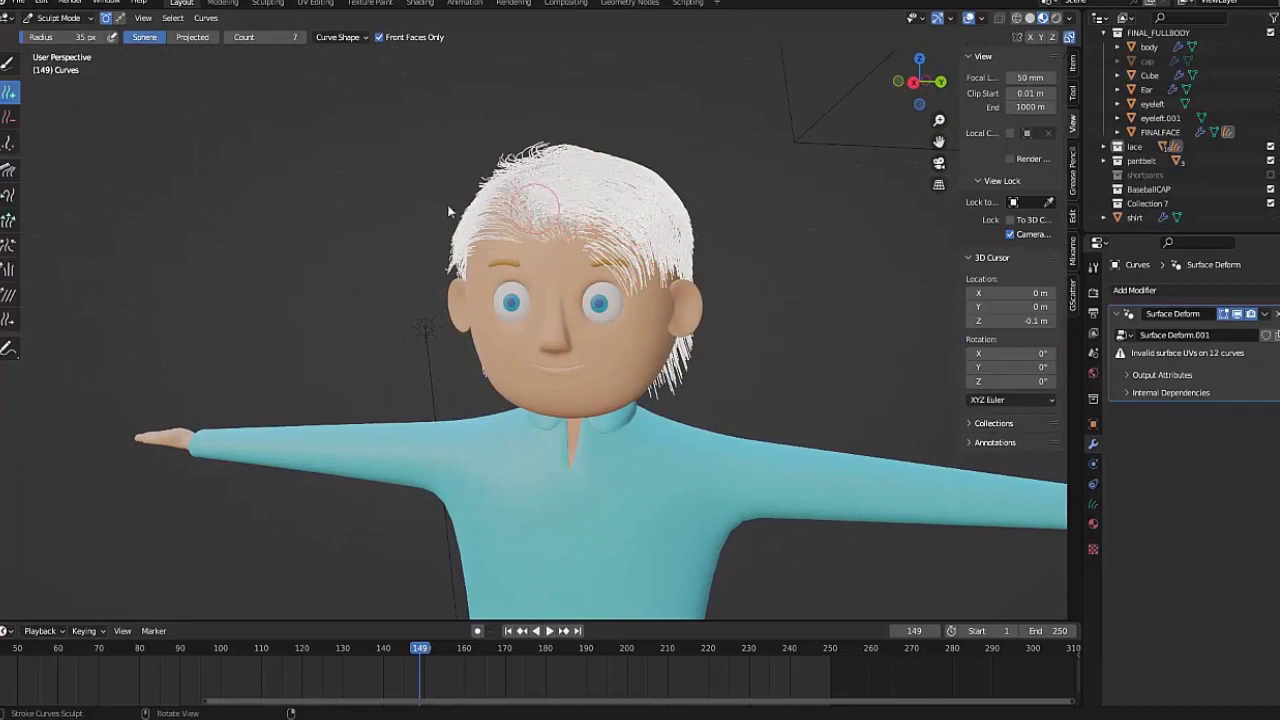
pyautogui.click(8, 117)
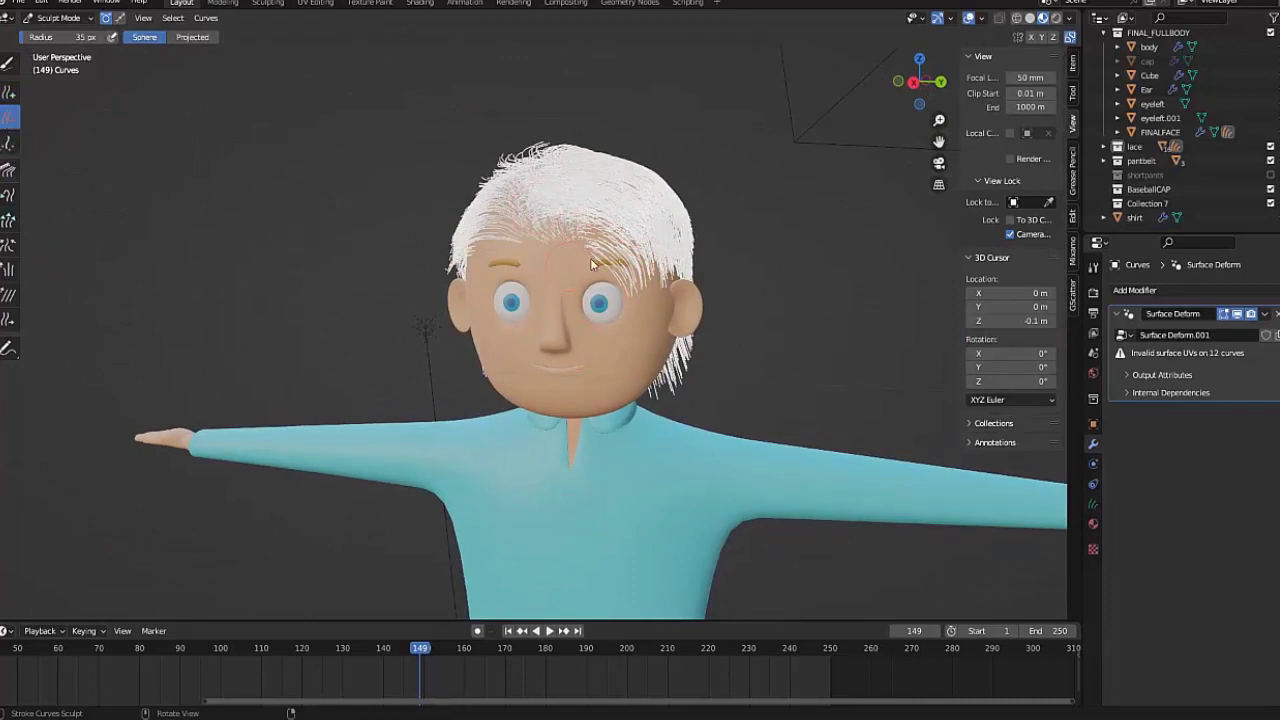
pyautogui.moveTo(672, 408)
pyautogui.mouseDown(button='middle')
pyautogui.moveTo(514, 386)
pyautogui.moveTo(651, 413)
pyautogui.mouseUp(button='middle')
# Step: Comb the strands on top of the head upward
pyautogui.click(6, 172)
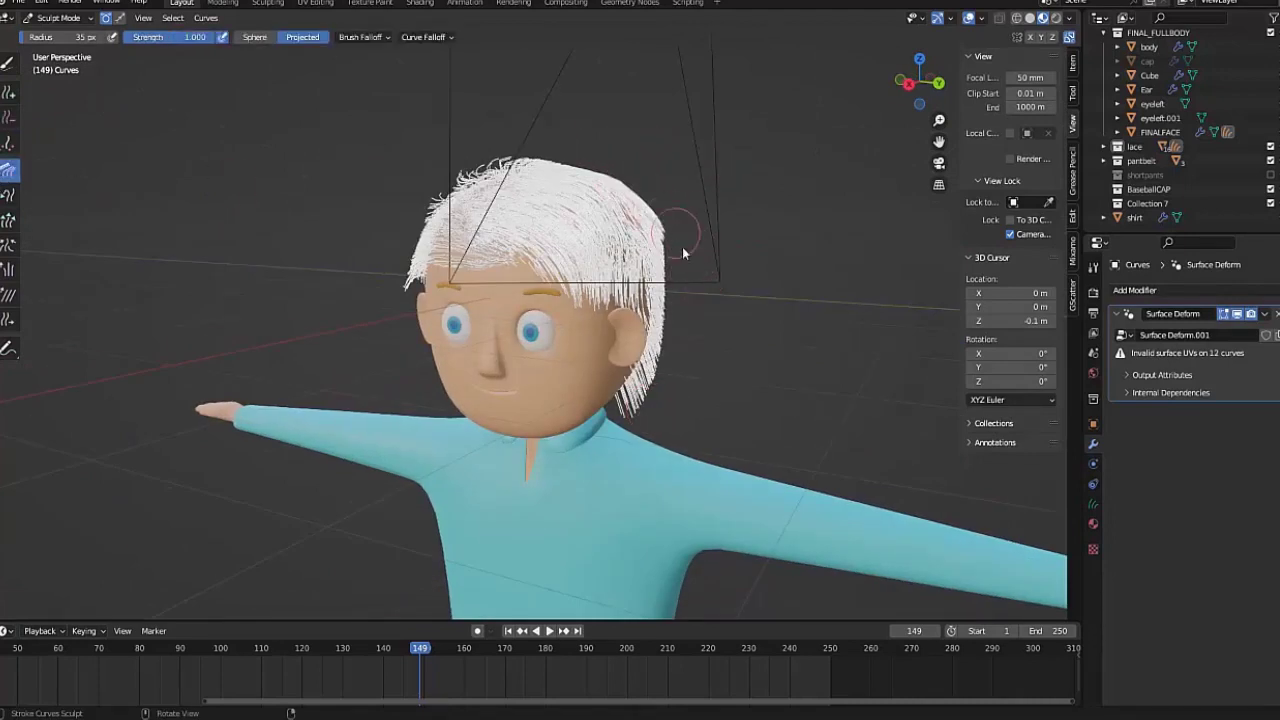
pyautogui.moveTo(460, 176); pyautogui.dragTo(719, 146, button='middle')
pyautogui.moveTo(671, 132)
pyautogui.mouseDown()
pyautogui.moveTo(634, 126)
pyautogui.moveTo(618, 143)
pyautogui.moveTo(615, 126)
pyautogui.moveTo(631, 127)
pyautogui.mouseUp()
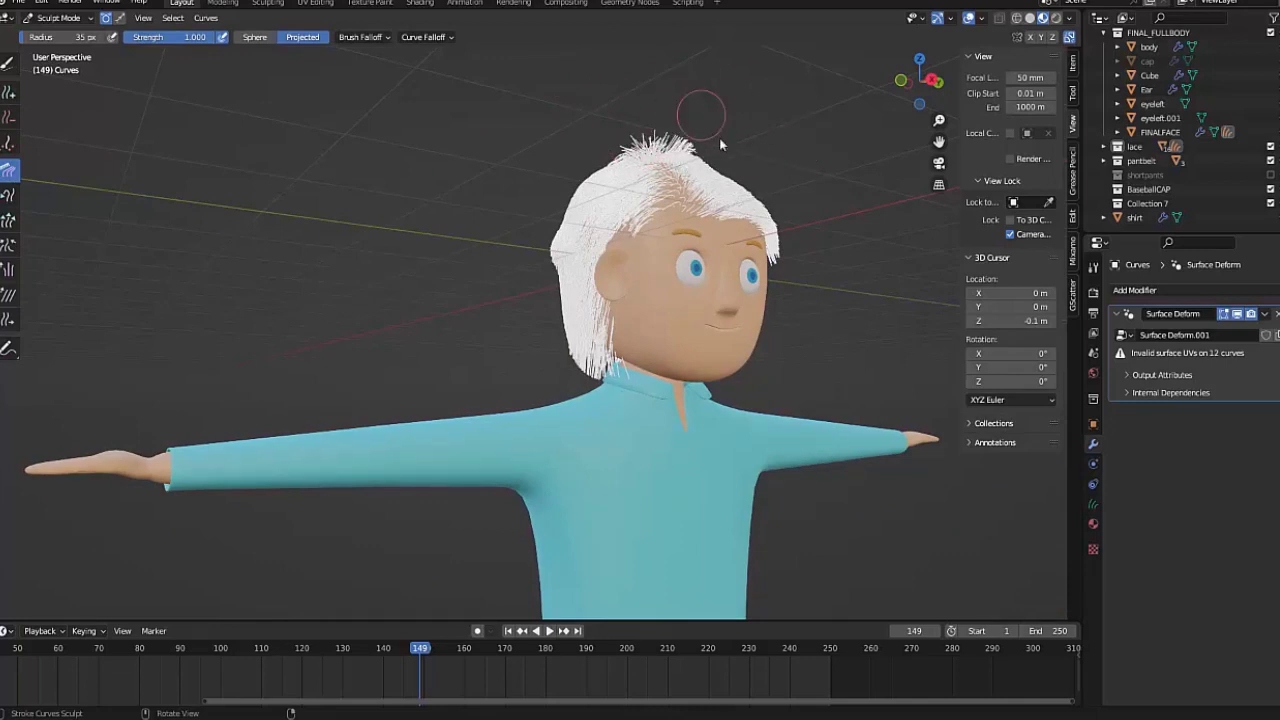
pyautogui.moveTo(708, 147)
pyautogui.mouseDown(button='middle')
pyautogui.moveTo(783, 180)
pyautogui.moveTo(610, 172)
pyautogui.mouseUp(button='middle')
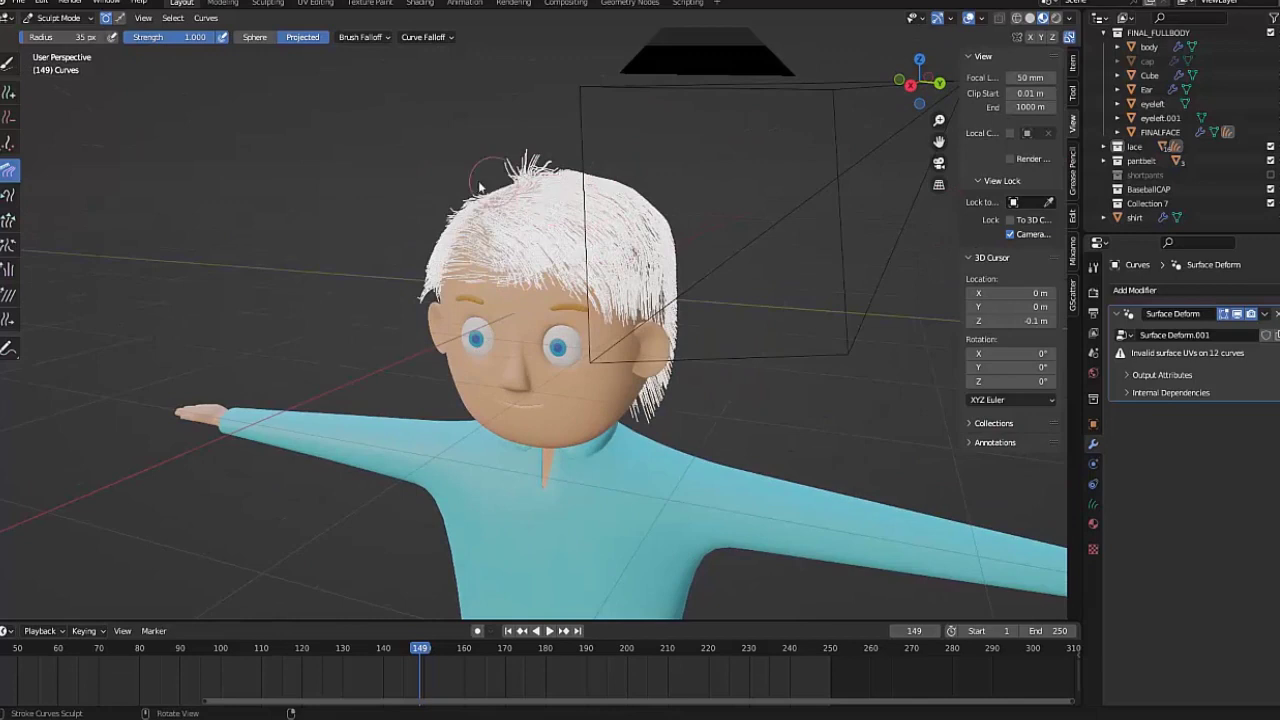
pyautogui.moveTo(436, 243); pyautogui.dragTo(501, 280, button='middle')
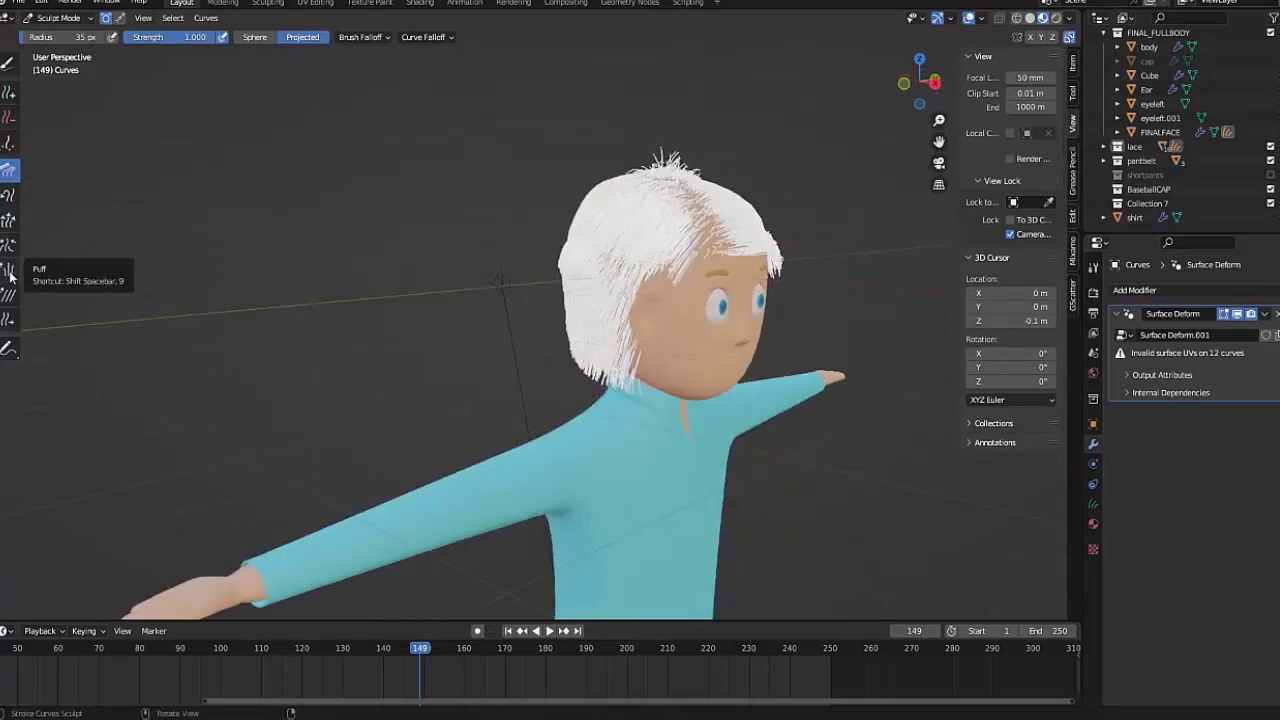
# Step: Puff up the top hair with the Puff brush at 71 px radius
pyautogui.click(11, 271)
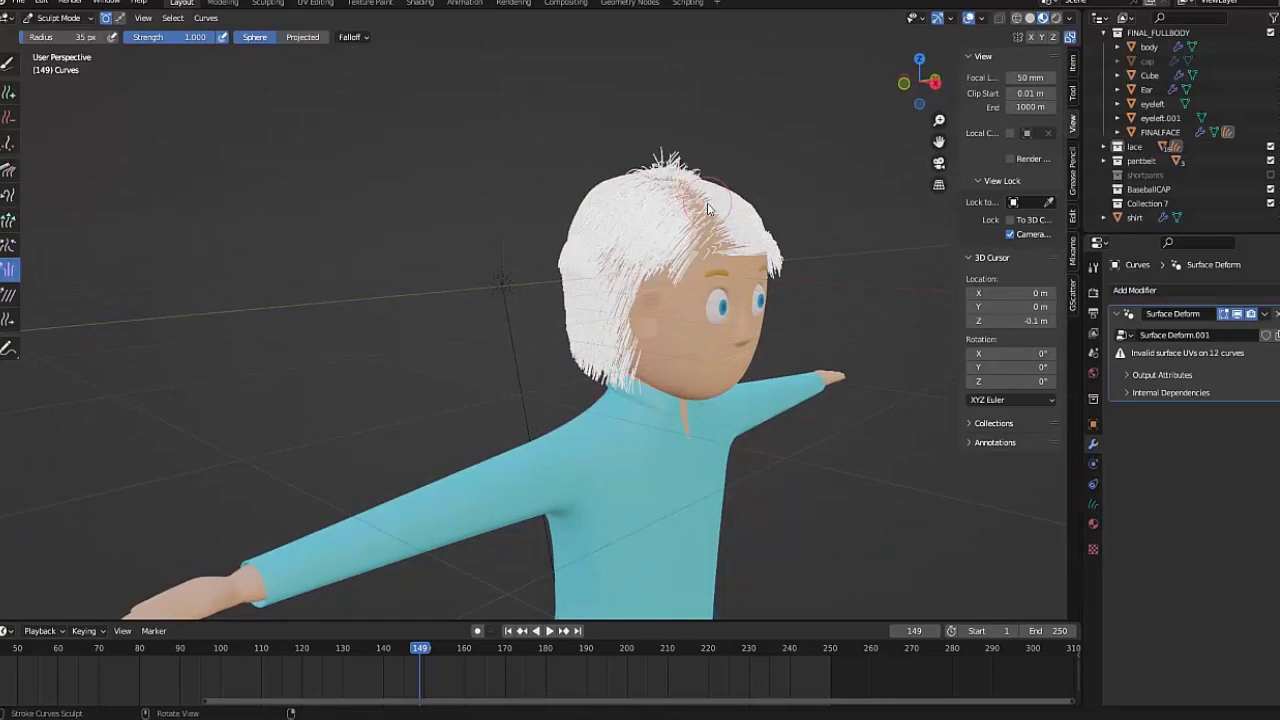
pyautogui.moveTo(35, 40); pyautogui.dragTo(75, 40)
pyautogui.moveTo(728, 166); pyautogui.dragTo(634, 137, button='middle')
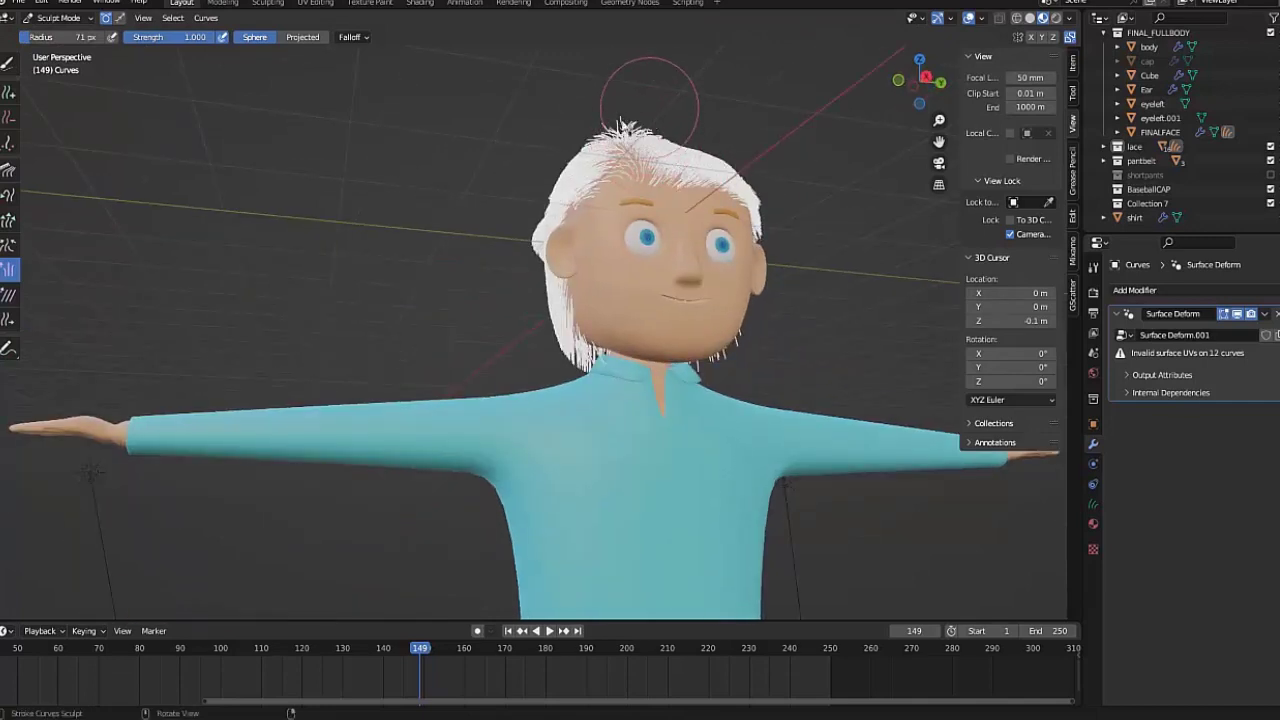
pyautogui.moveTo(411, 267)
pyautogui.mouseDown(button='middle')
pyautogui.moveTo(294, 342)
pyautogui.moveTo(180, 311)
pyautogui.mouseUp(button='middle')
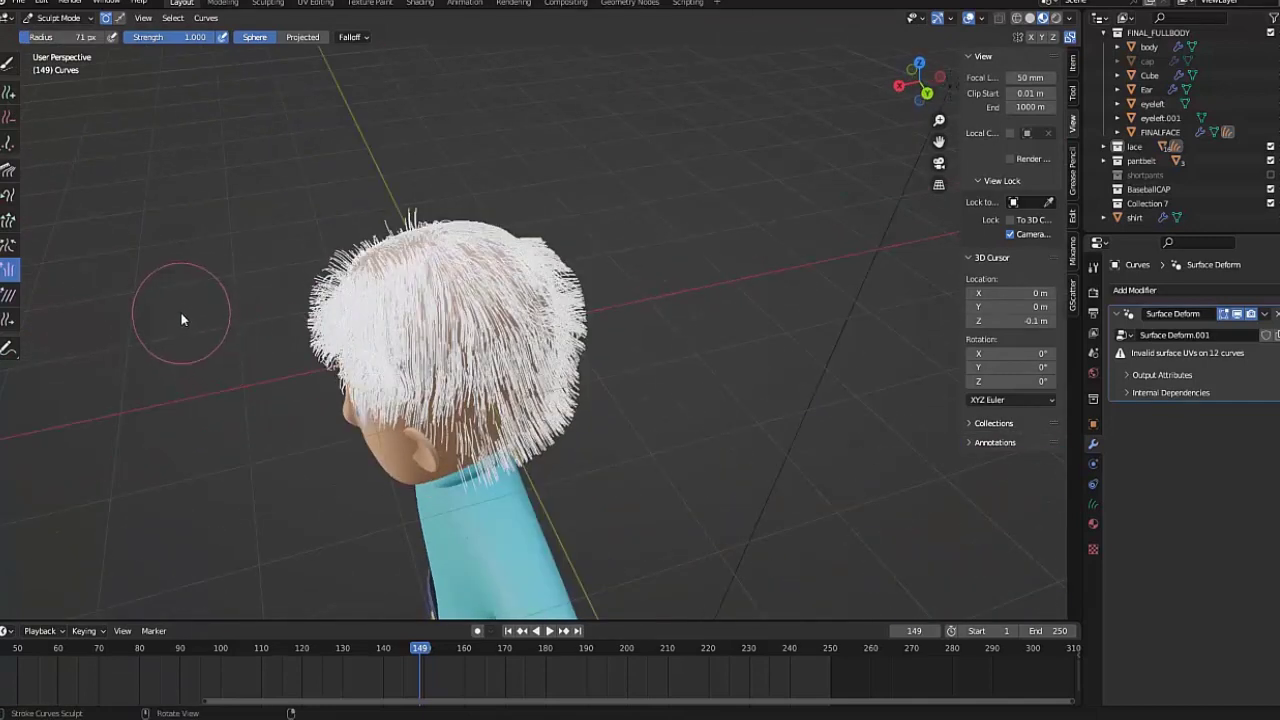
pyautogui.click(7, 171)
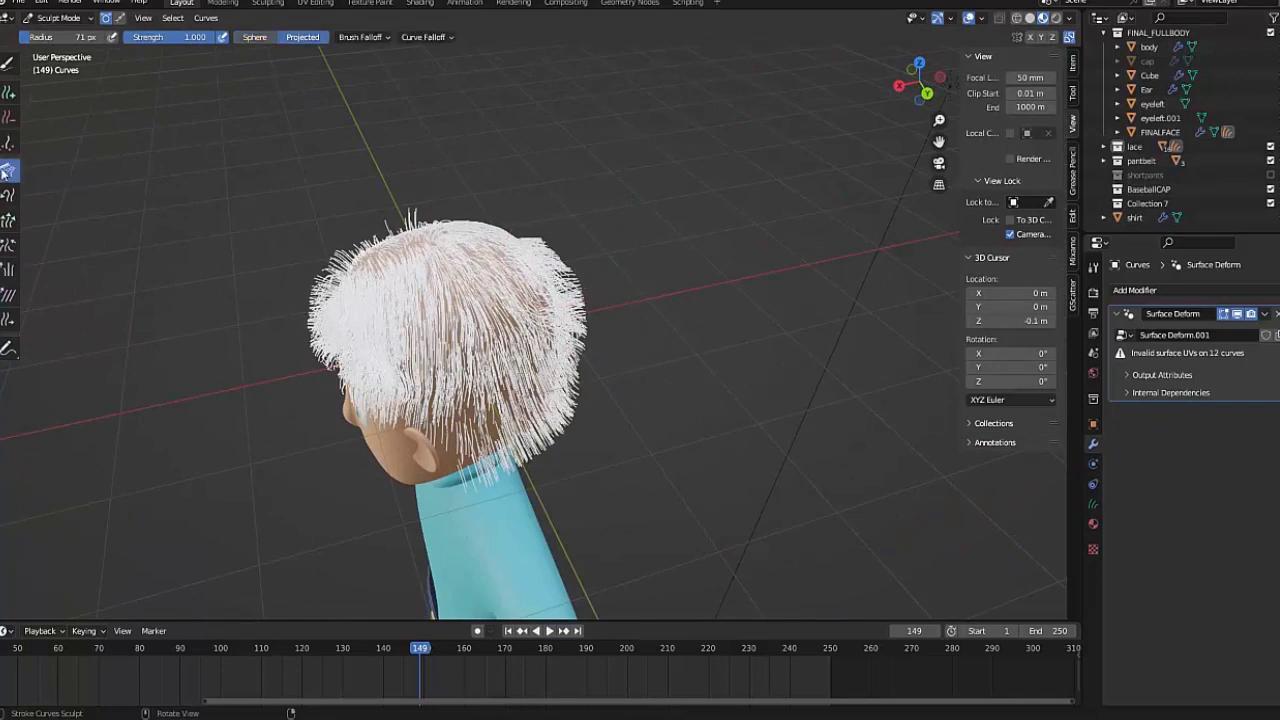
pyautogui.moveTo(608, 418)
pyautogui.mouseDown(button='middle')
pyautogui.moveTo(808, 440)
pyautogui.moveTo(777, 449)
pyautogui.moveTo(680, 414)
pyautogui.moveTo(654, 434)
pyautogui.moveTo(921, 440)
pyautogui.moveTo(235, 425)
pyautogui.moveTo(219, 391)
pyautogui.mouseUp(button='middle')
pyautogui.moveTo(584, 395)
pyautogui.mouseDown(button='middle')
pyautogui.moveTo(554, 390)
pyautogui.moveTo(566, 375)
pyautogui.mouseUp(button='middle')
pyautogui.click(8, 117)
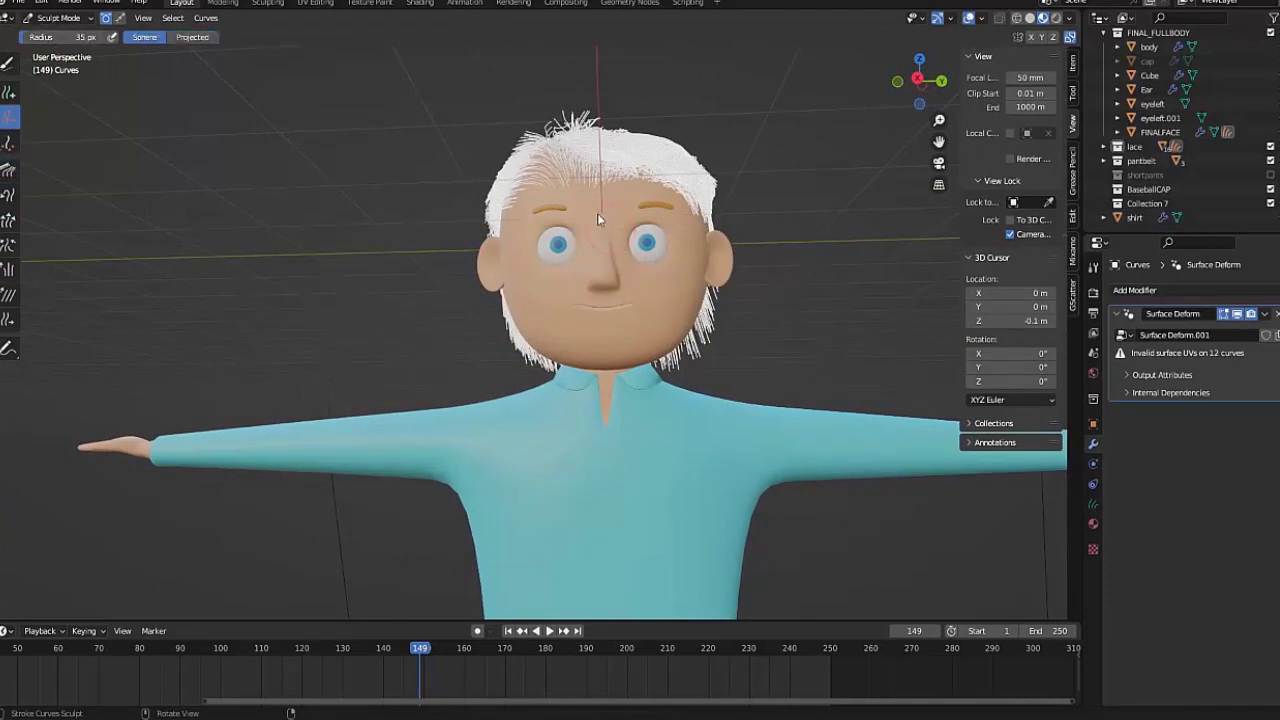
pyautogui.moveTo(578, 239); pyautogui.dragTo(680, 337, button='middle')
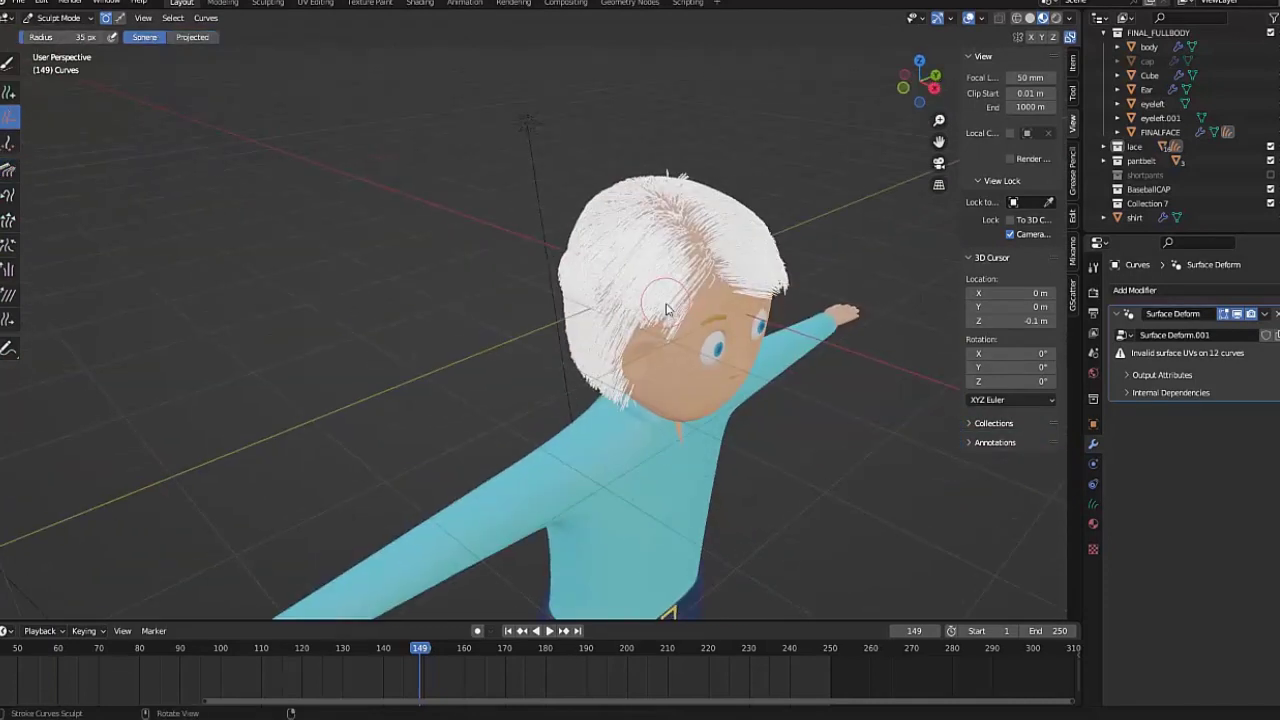
# Step: Rename the hair material to newhair005 and tint its base colour toward red-orange
pyautogui.click(1093, 522)
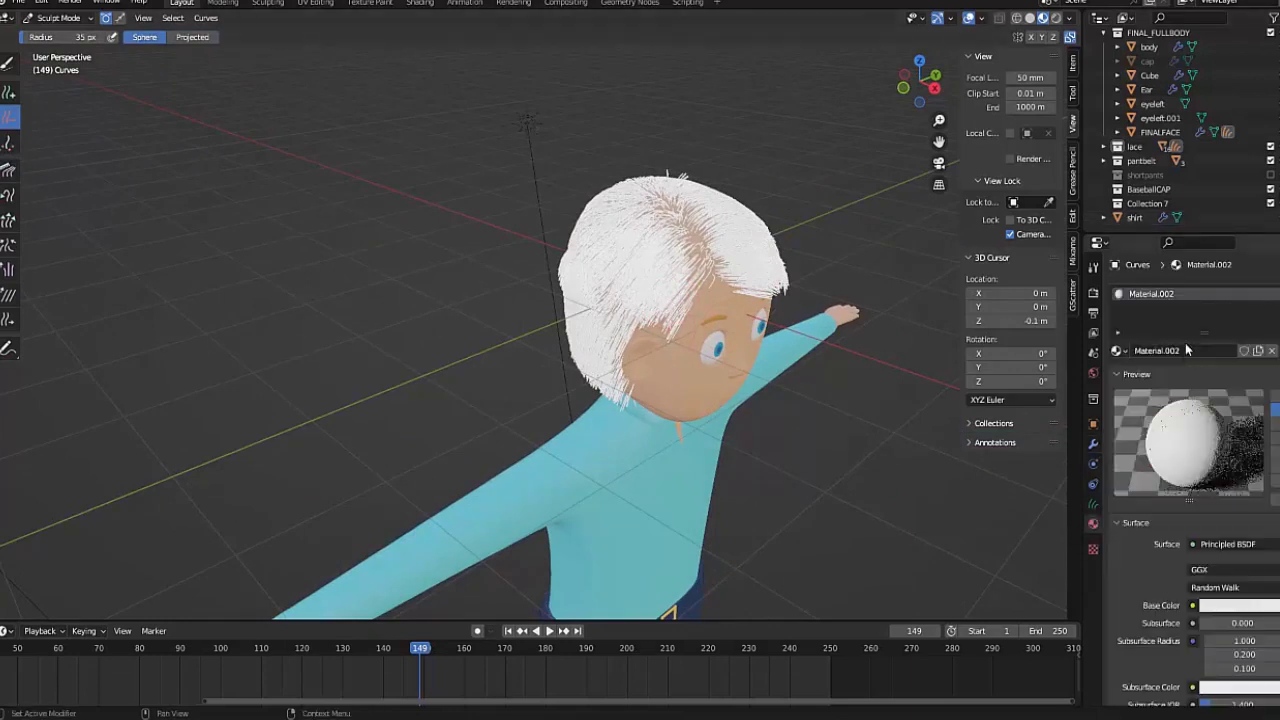
pyautogui.doubleClick(1184, 350)
pyautogui.write('newhair005')
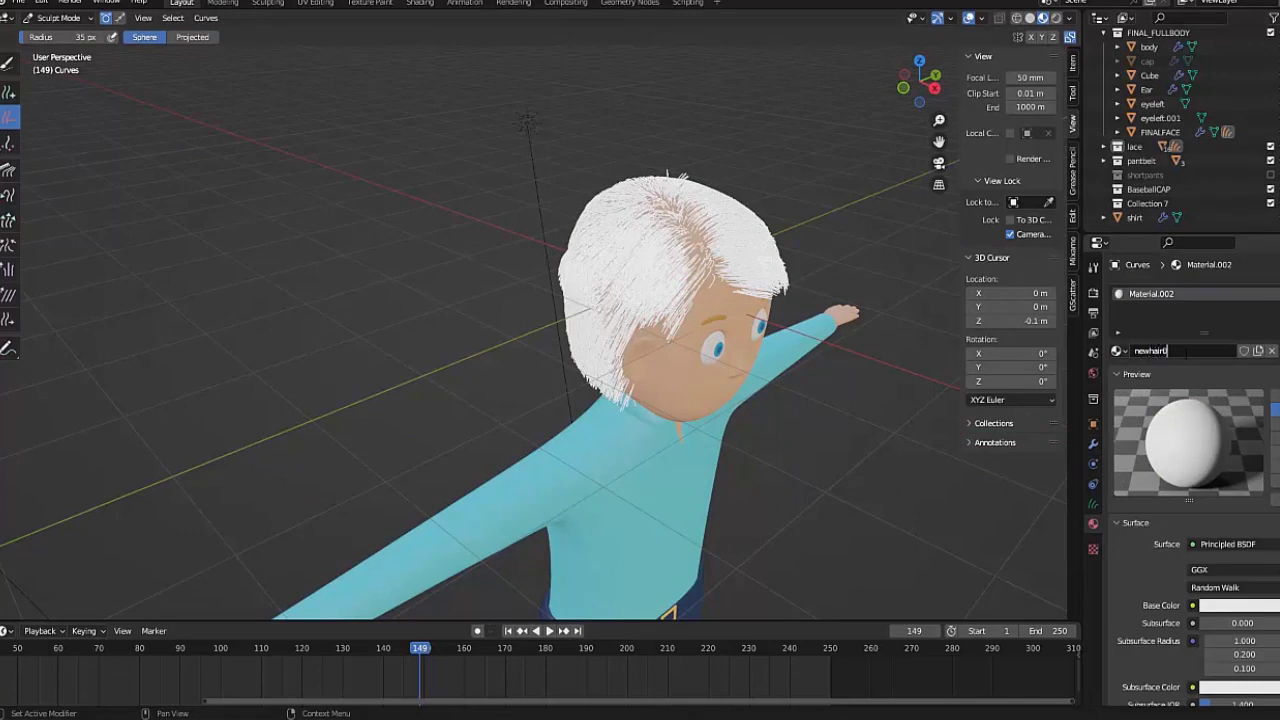
pyautogui.press('Return')
pyautogui.click(1259, 607)
pyautogui.moveTo(1232, 501)
pyautogui.mouseDown()
pyautogui.moveTo(1204, 489)
pyautogui.moveTo(1221, 501)
pyautogui.mouseUp()
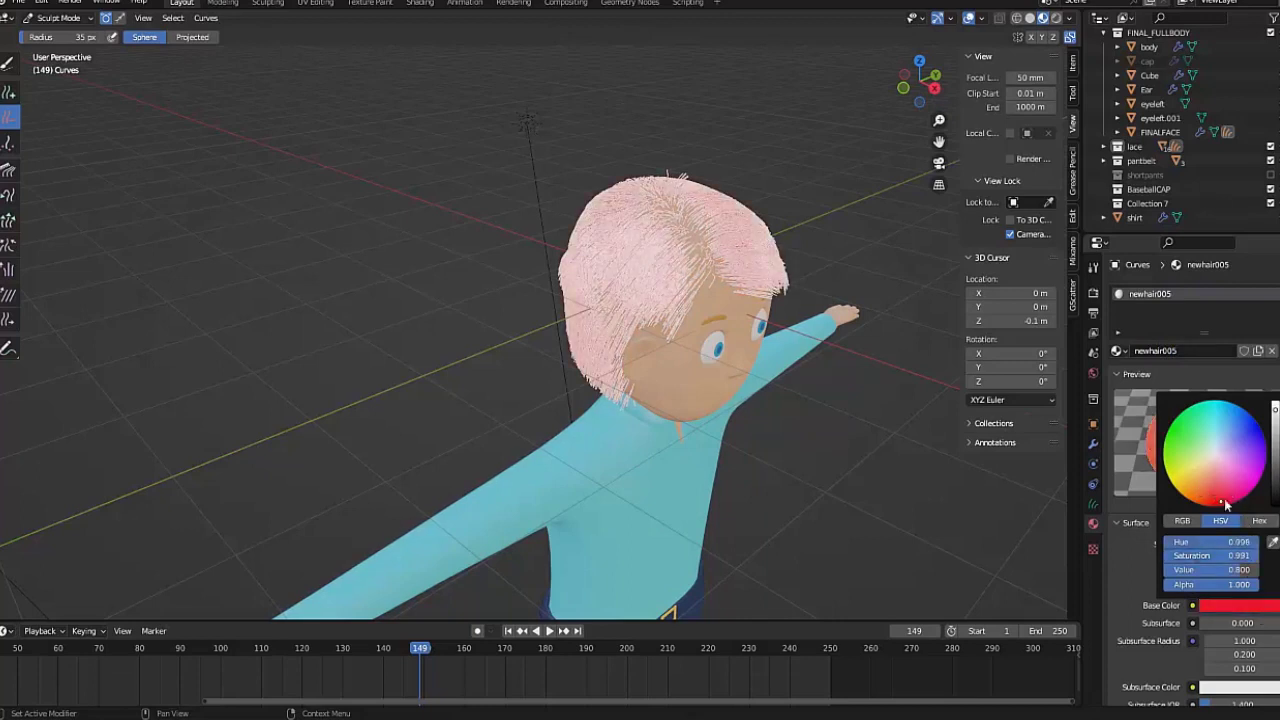
# Step: Set the hair's subsurface colour to a darker orange
pyautogui.keyDown('ctrl'); pyautogui.scroll(-8, 1221, 501); pyautogui.keyUp('ctrl')
pyautogui.keyDown('ctrl'); pyautogui.scroll(-5, 1221, 501); pyautogui.keyUp('ctrl')
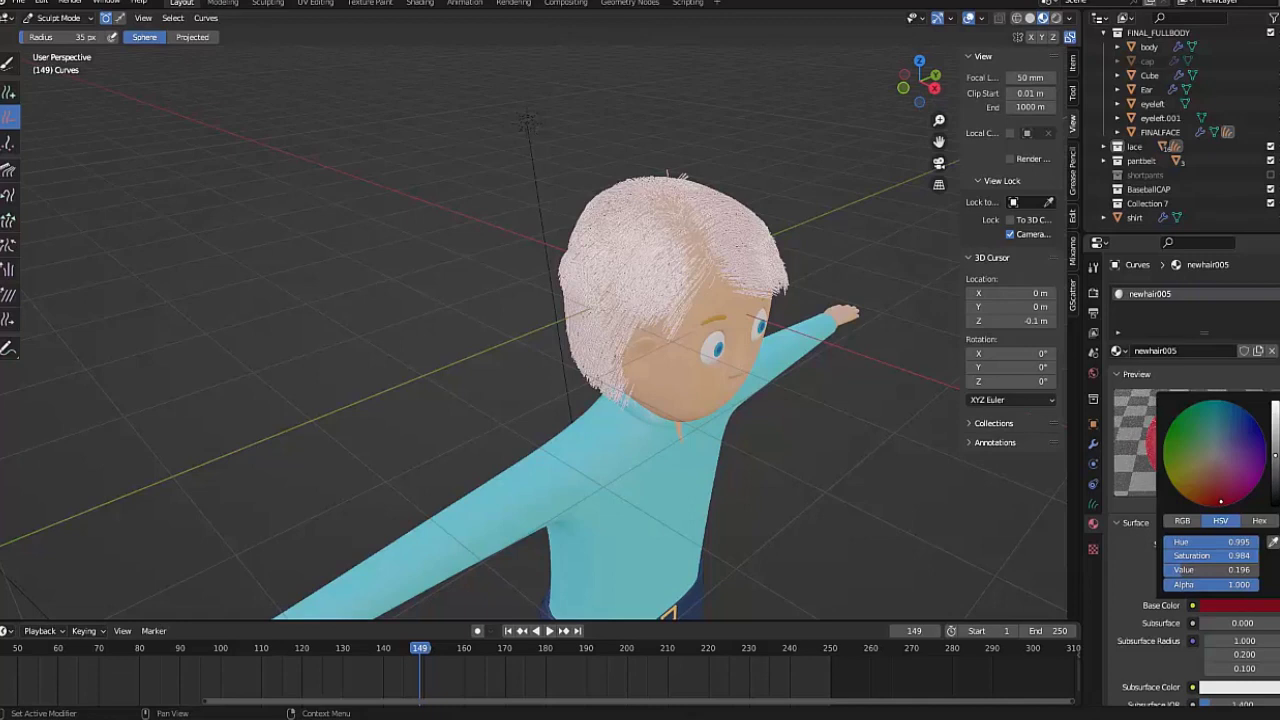
pyautogui.keyDown('ctrl'); pyautogui.scroll(2, 1221, 501); pyautogui.keyUp('ctrl')
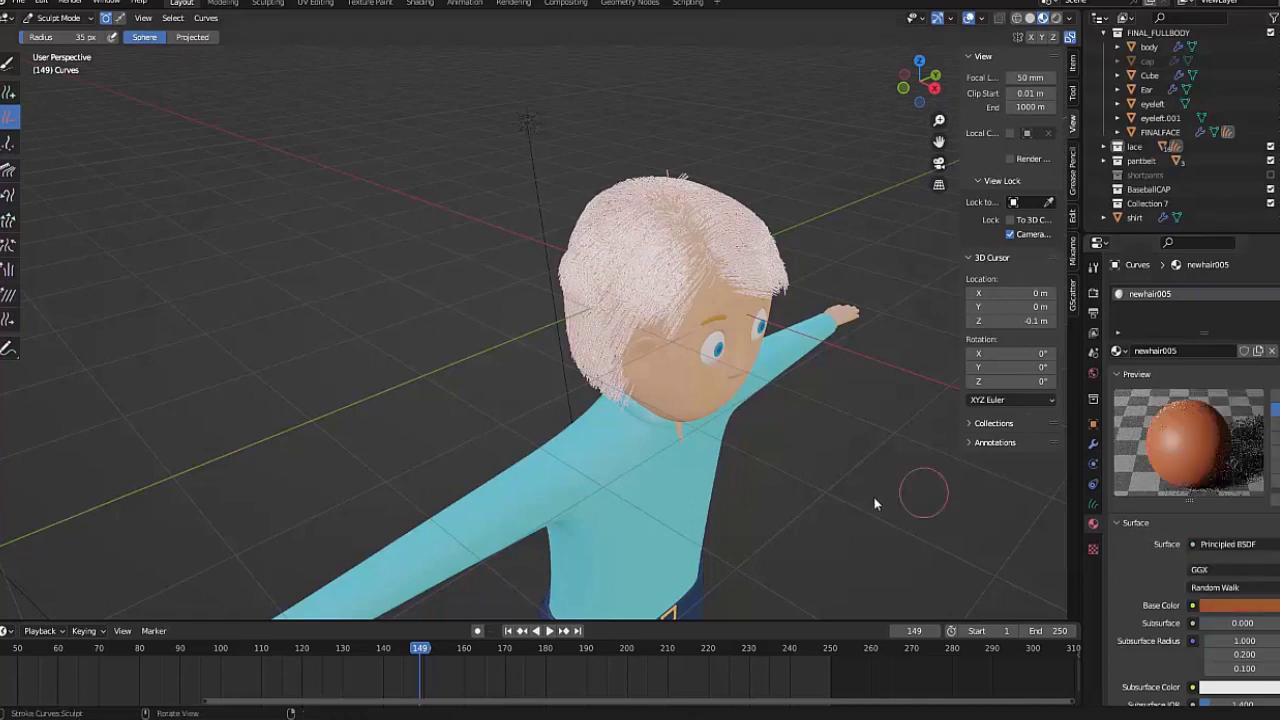
pyautogui.moveTo(923, 491); pyautogui.dragTo(807, 463, button='middle')
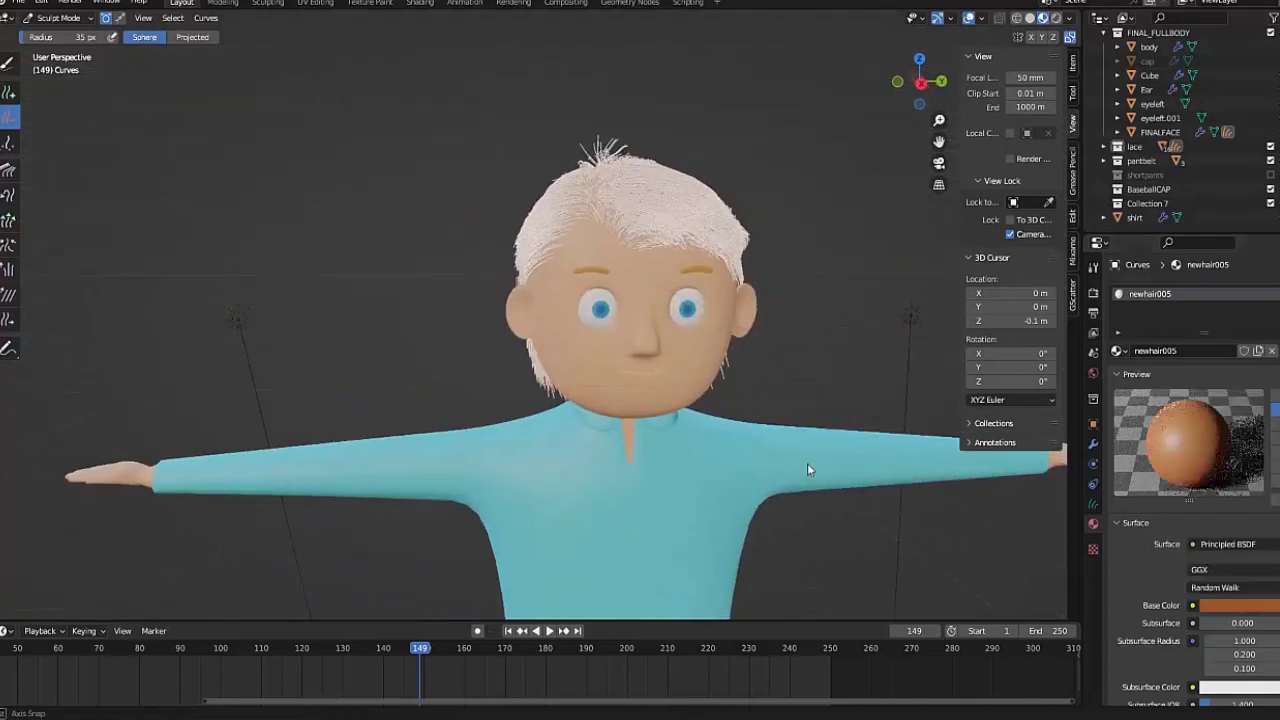
pyautogui.click(1227, 690)
pyautogui.moveTo(1210, 537); pyautogui.dragTo(1205, 571)
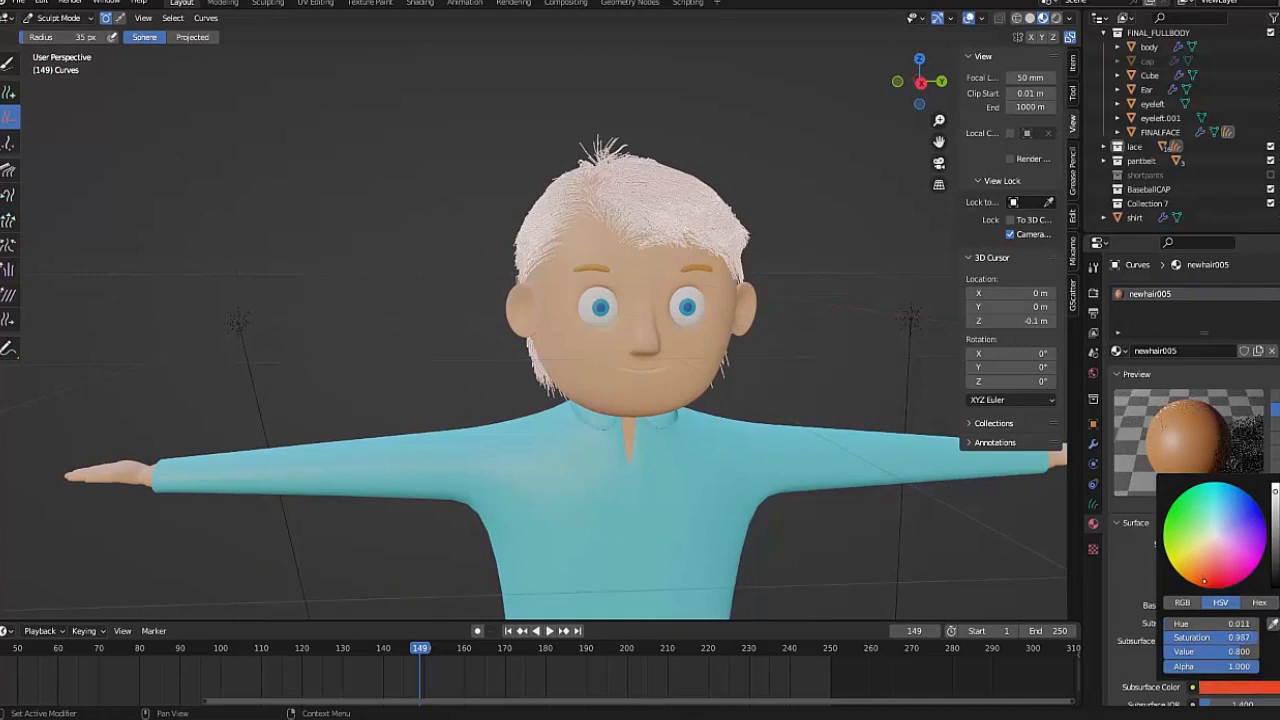
pyautogui.moveTo(1276, 491); pyautogui.dragTo(1276, 533)
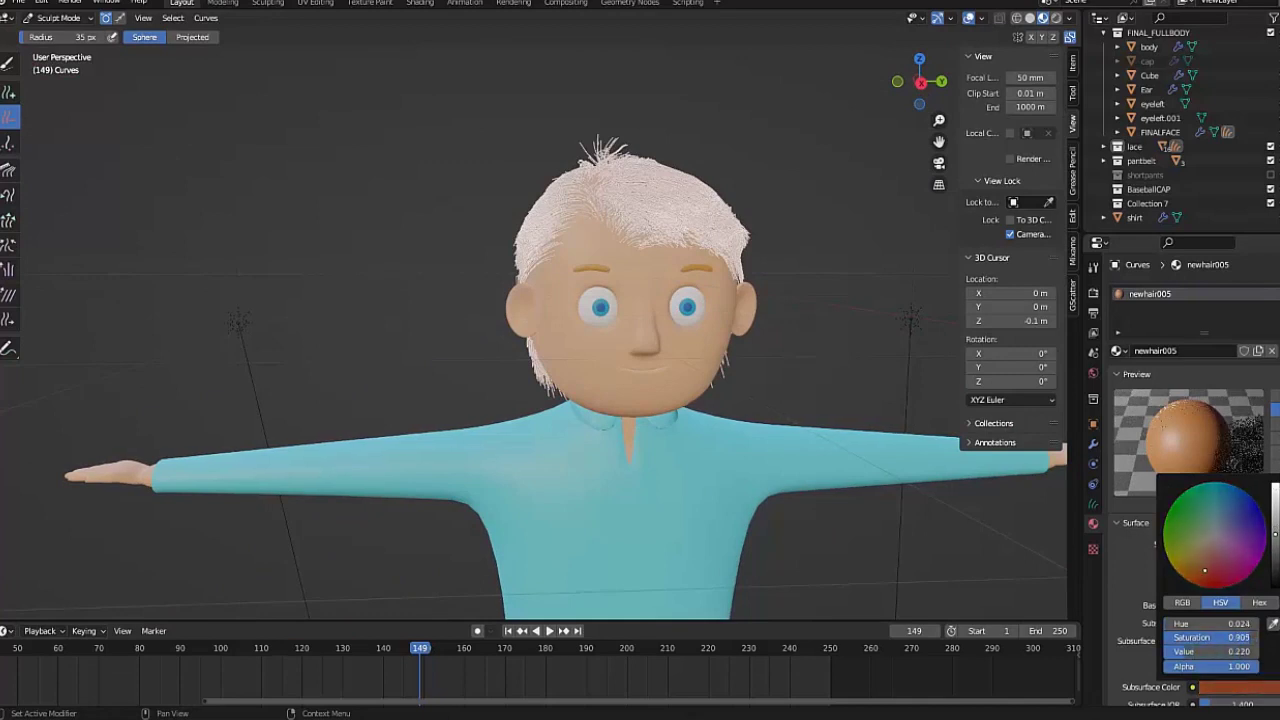
# Step: Darken the hair base colour to near black and return to Object Mode
pyautogui.click(1235, 607)
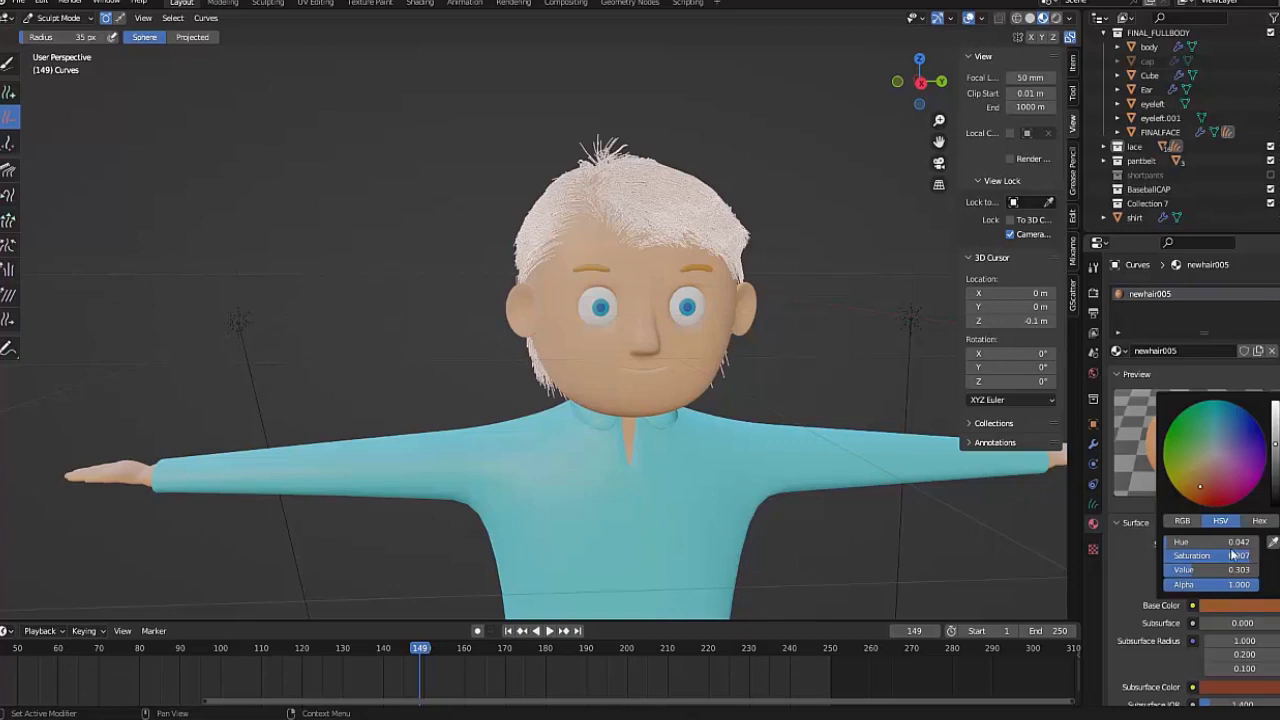
pyautogui.moveTo(1276, 466); pyautogui.dragTo(1276, 500)
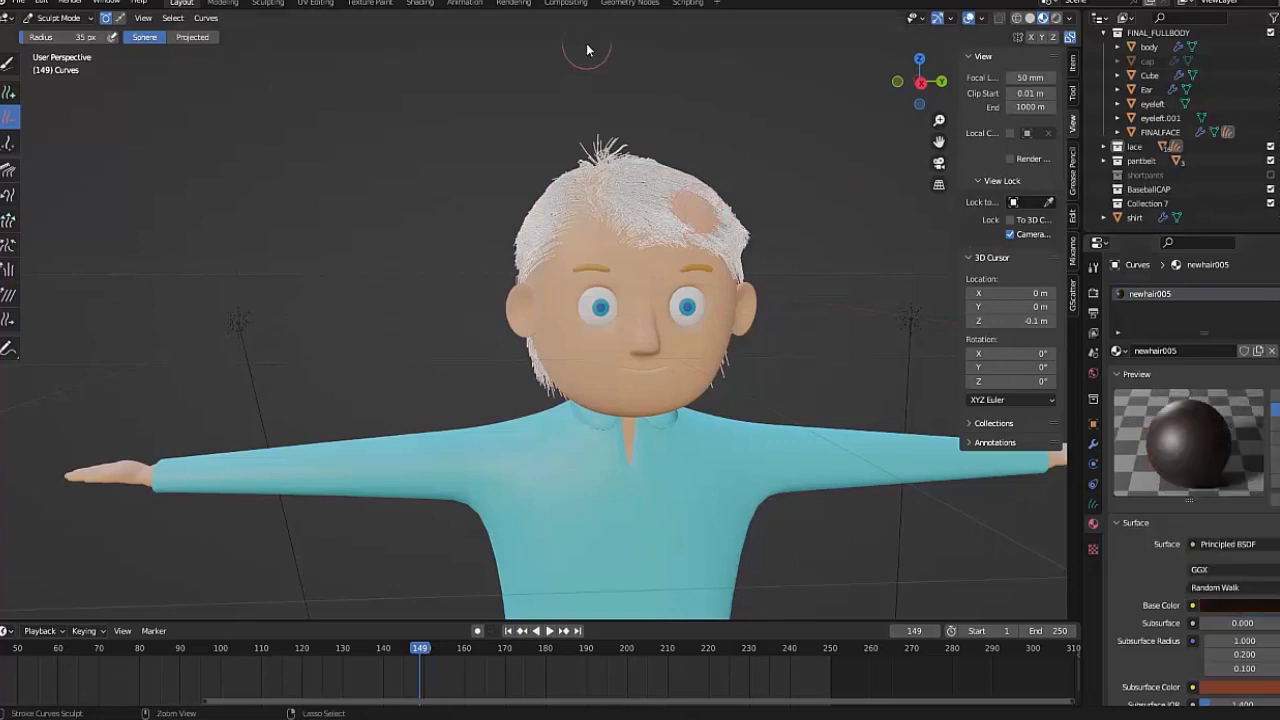
pyautogui.click(58, 18)
pyautogui.click(55, 38)
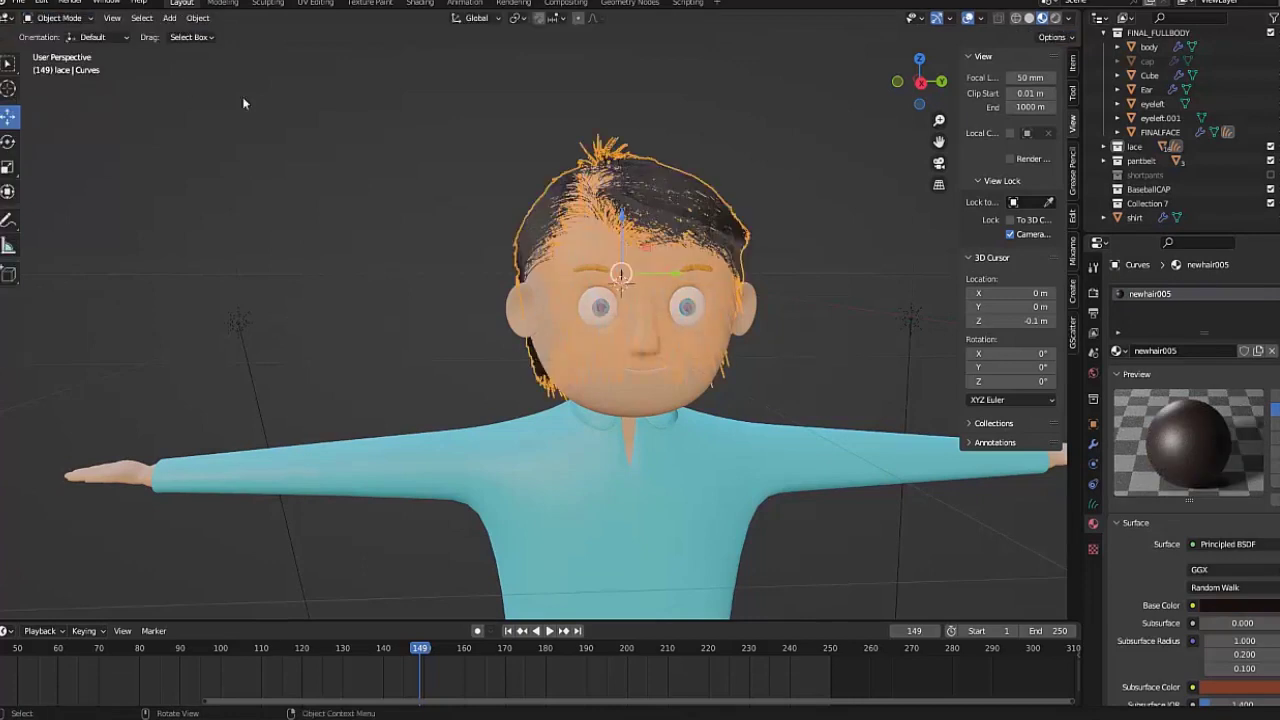
pyautogui.moveTo(247, 104); pyautogui.dragTo(1176, 404, button='middle')
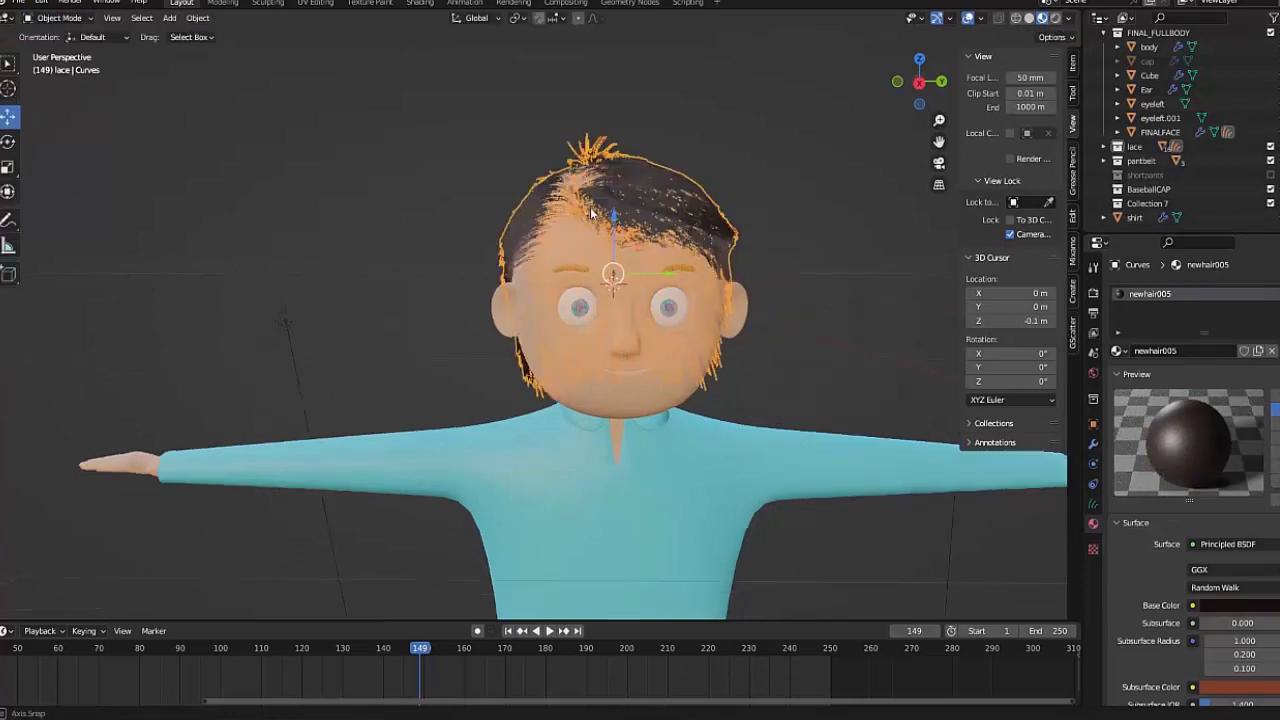
# Step: Lighten the base colour to brown (hue 0.047, saturation 0.906, value 0.296) and enter Sculpt Mode
pyautogui.click(1234, 606)
pyautogui.moveTo(1275, 495); pyautogui.dragTo(1275, 440)
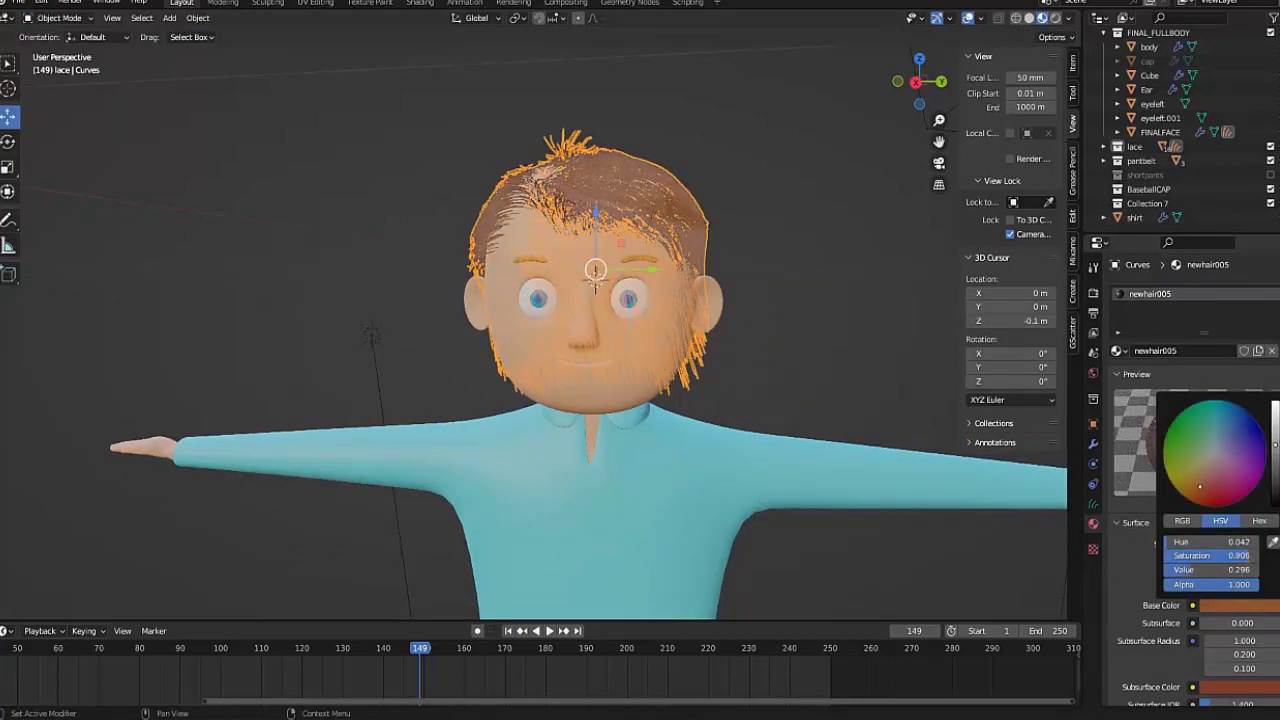
pyautogui.moveTo(660, 350)
pyautogui.mouseDown(button='middle')
pyautogui.moveTo(716, 360)
pyautogui.moveTo(690, 362)
pyautogui.mouseUp(button='middle')
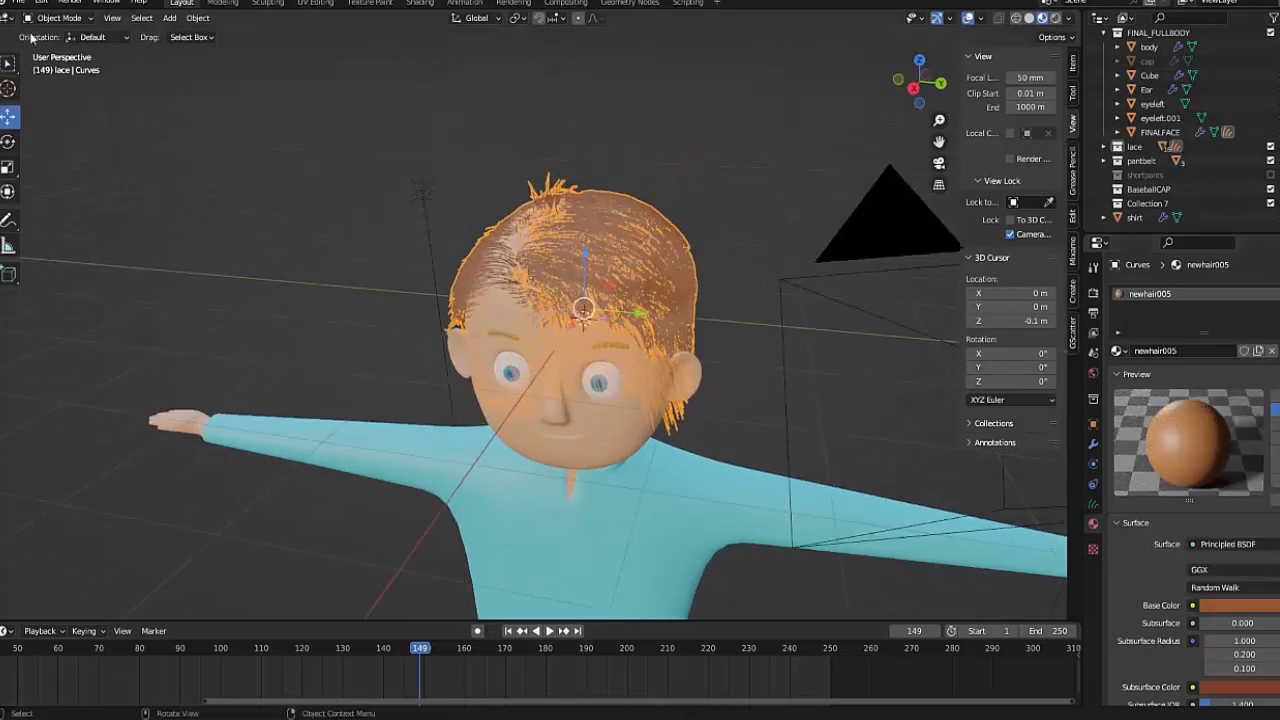
pyautogui.click(58, 18)
pyautogui.click(60, 65)
# Step: Paint new hair strands on top of the head with the Add curves brush
pyautogui.moveTo(177, 137); pyautogui.dragTo(40, 210, button='middle')
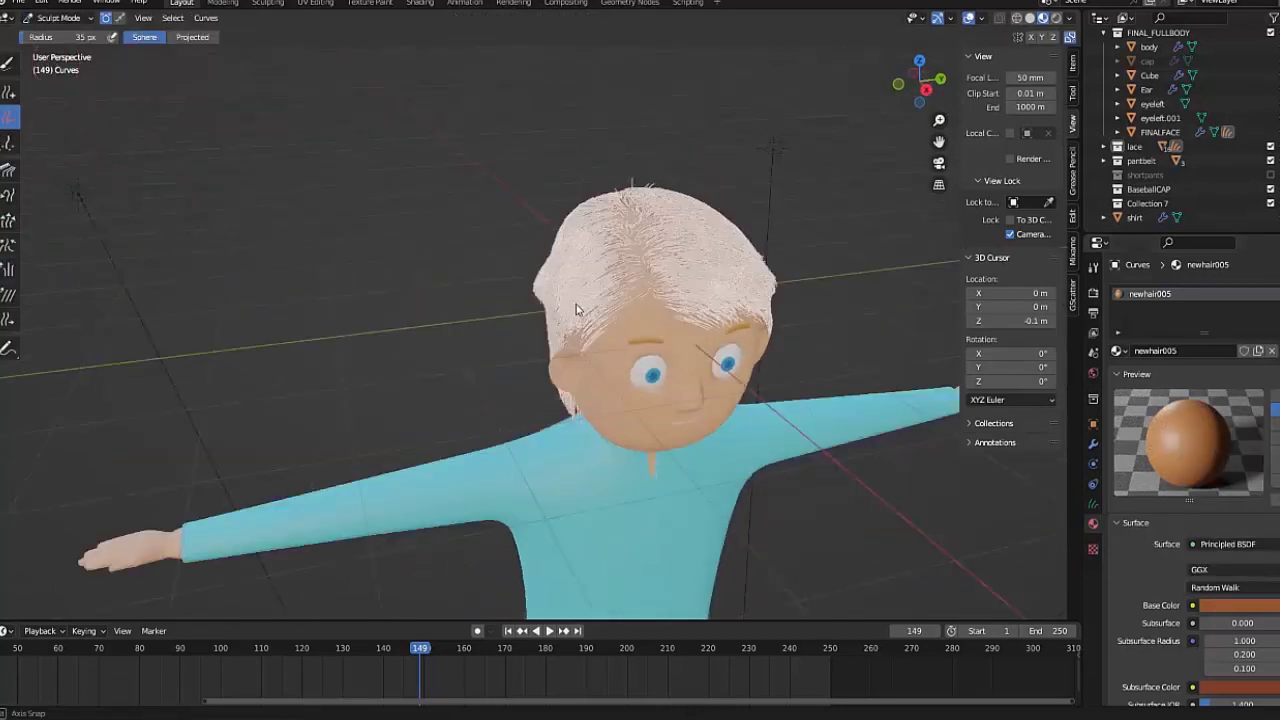
pyautogui.click(8, 93)
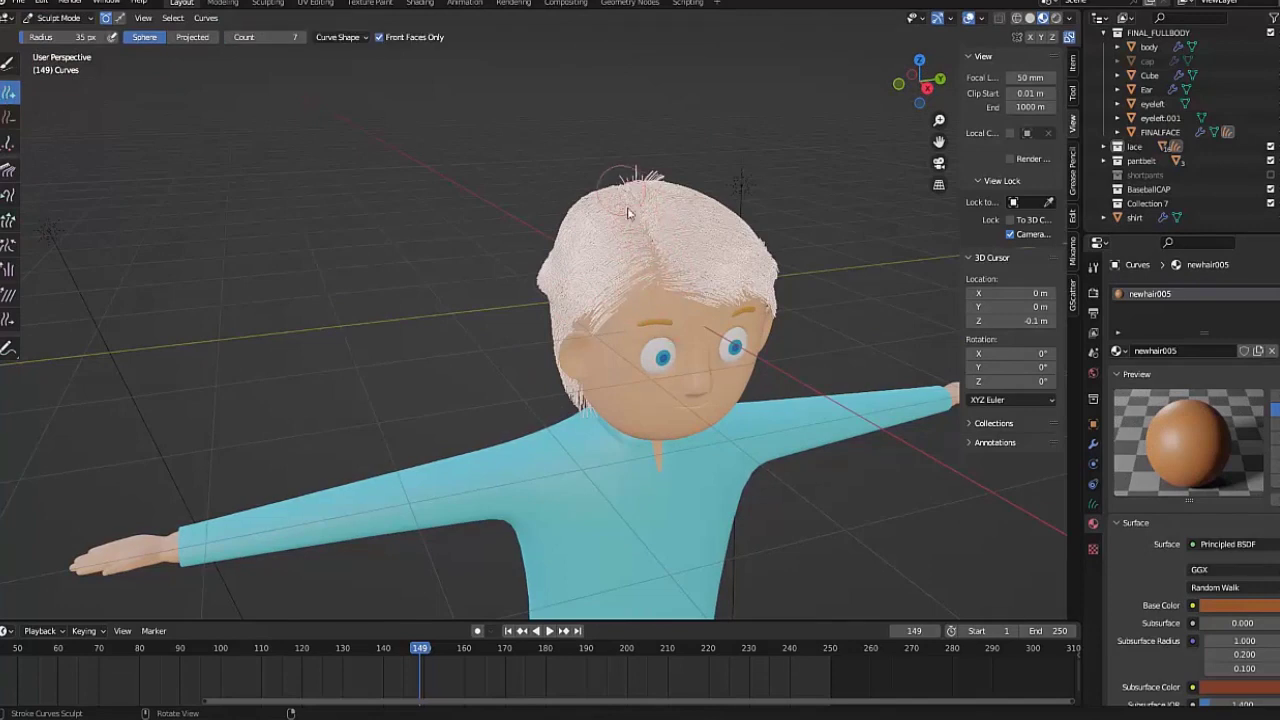
pyautogui.moveTo(632, 208); pyautogui.dragTo(495, 336, button='middle')
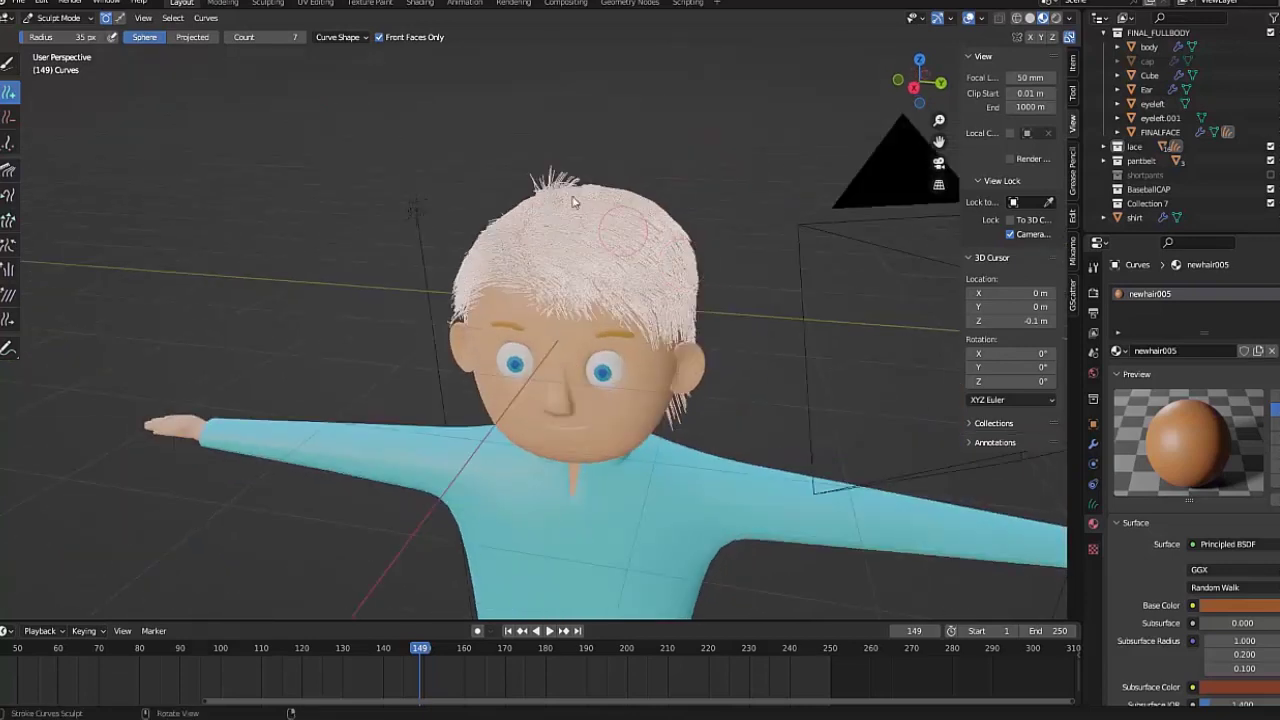
pyautogui.moveTo(557, 308); pyautogui.dragTo(578, 470)
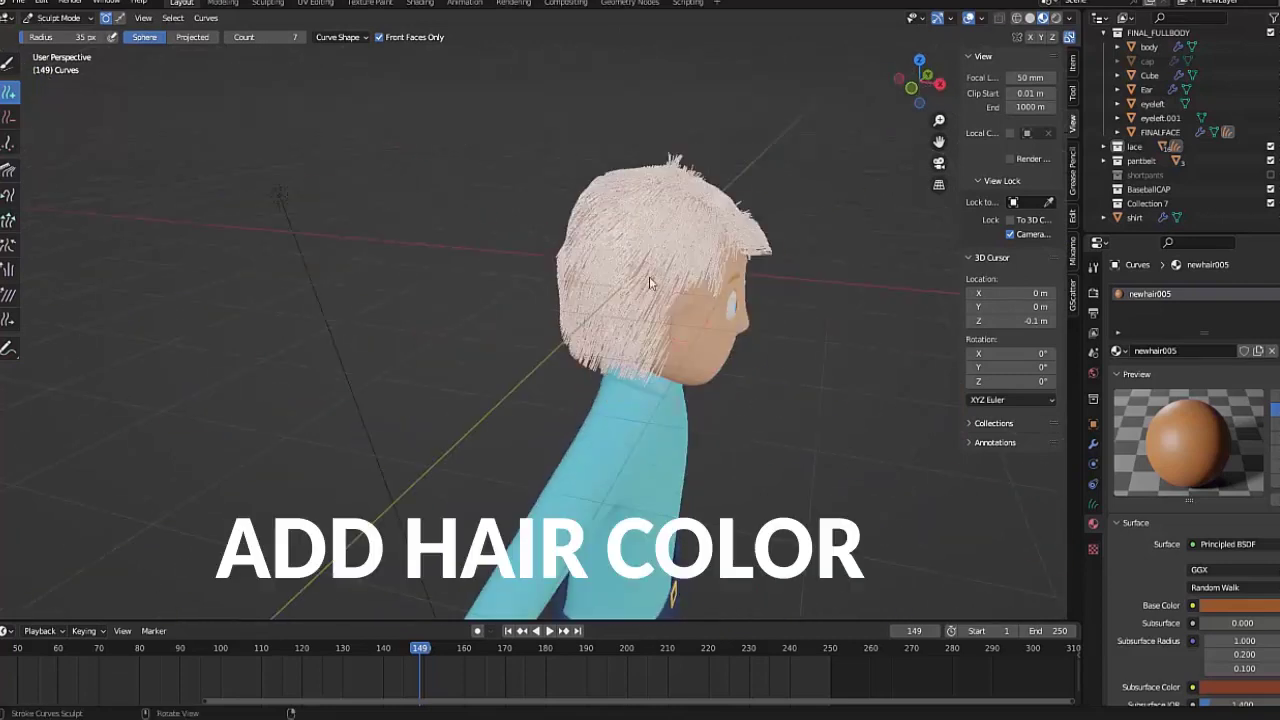
pyautogui.moveTo(562, 268)
pyautogui.mouseDown(button='middle')
pyautogui.moveTo(494, 228)
pyautogui.moveTo(560, 250)
pyautogui.mouseUp(button='middle')
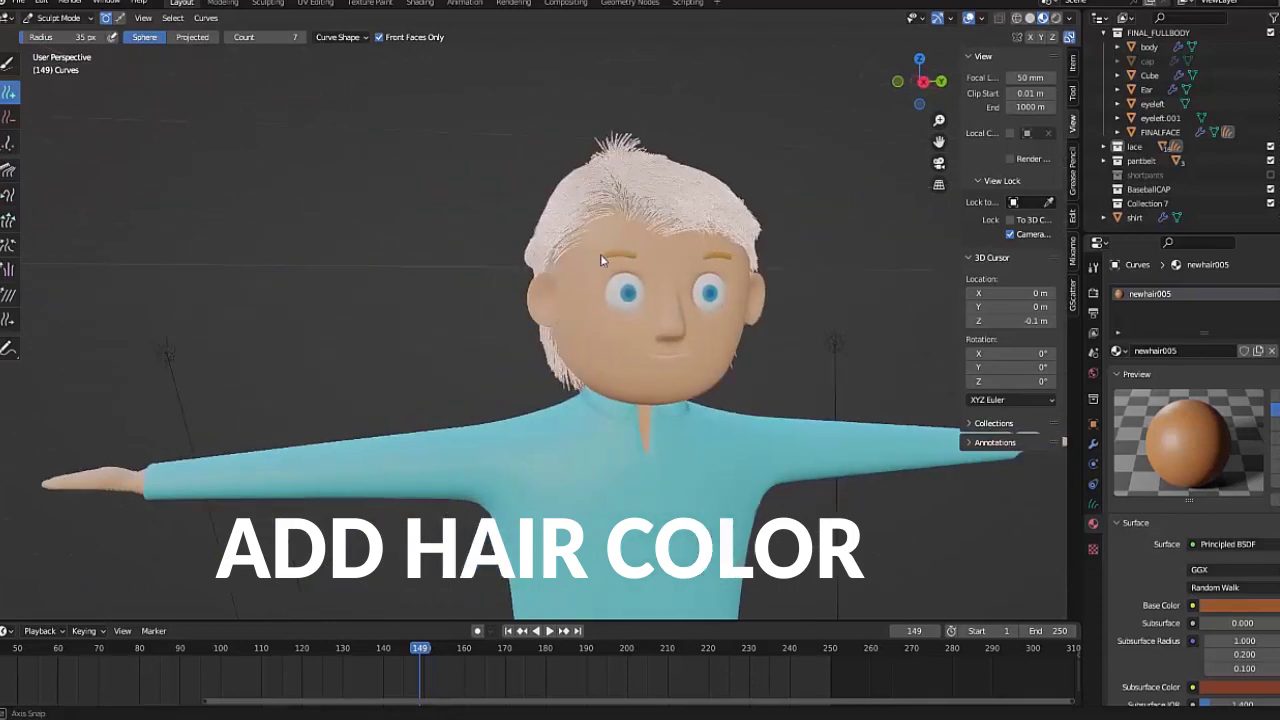
# Step: Reshape the hair with another sculpt brush, then return to Object Mode
pyautogui.click(8, 269)
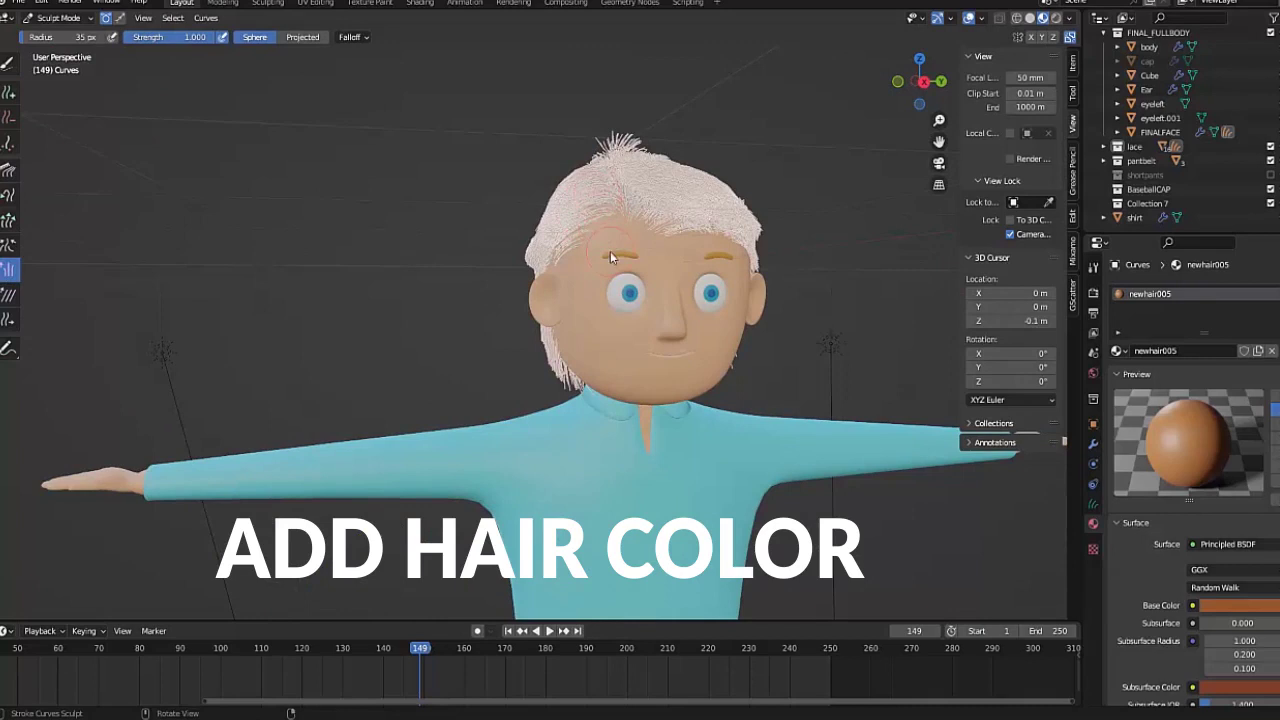
pyautogui.moveTo(603, 236); pyautogui.dragTo(536, 135, button='middle')
pyautogui.moveTo(527, 180)
pyautogui.mouseDown(button='middle')
pyautogui.moveTo(641, 487)
pyautogui.moveTo(600, 362)
pyautogui.mouseUp(button='middle')
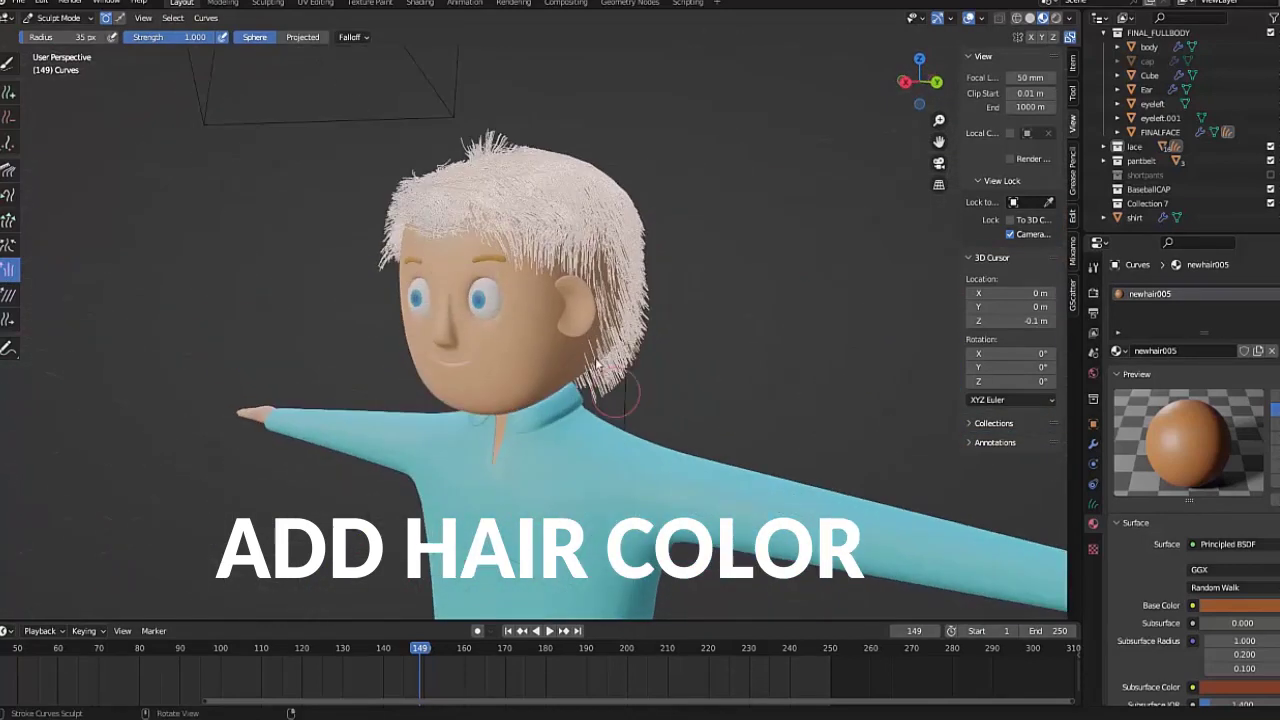
pyautogui.click(58, 17)
pyautogui.click(50, 31)
pyautogui.moveTo(230, 258)
pyautogui.mouseDown(button='middle')
pyautogui.moveTo(583, 318)
pyautogui.moveTo(580, 372)
pyautogui.mouseUp(button='middle')
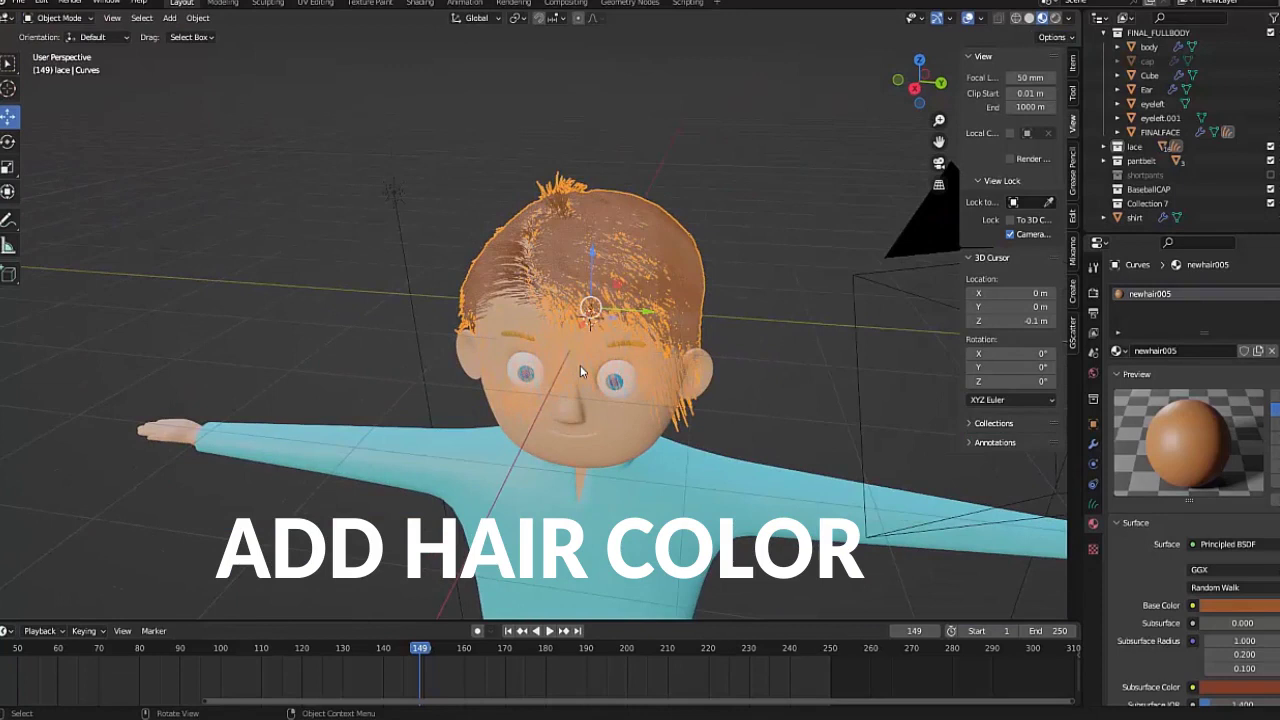
# Step: Render with F12 to check the brown hair, close the render, then open the timeline's editor-type list
pyautogui.press('F12')
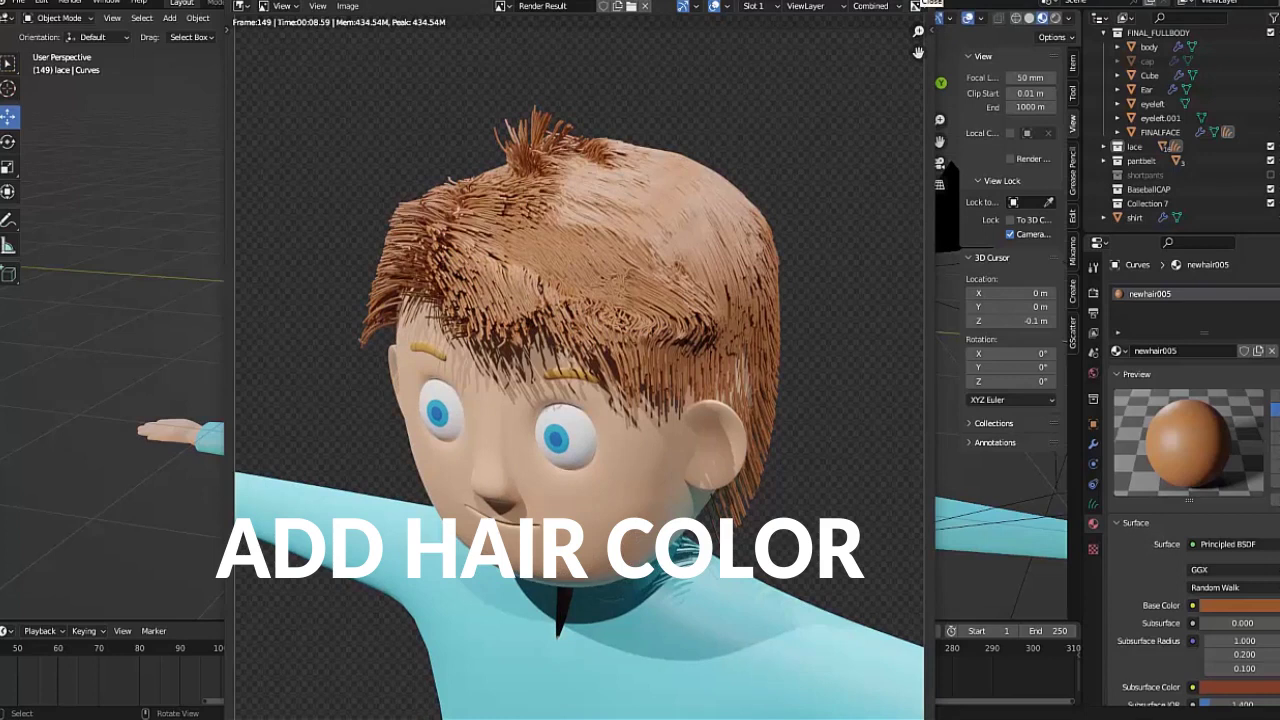
pyautogui.click(916, 5)
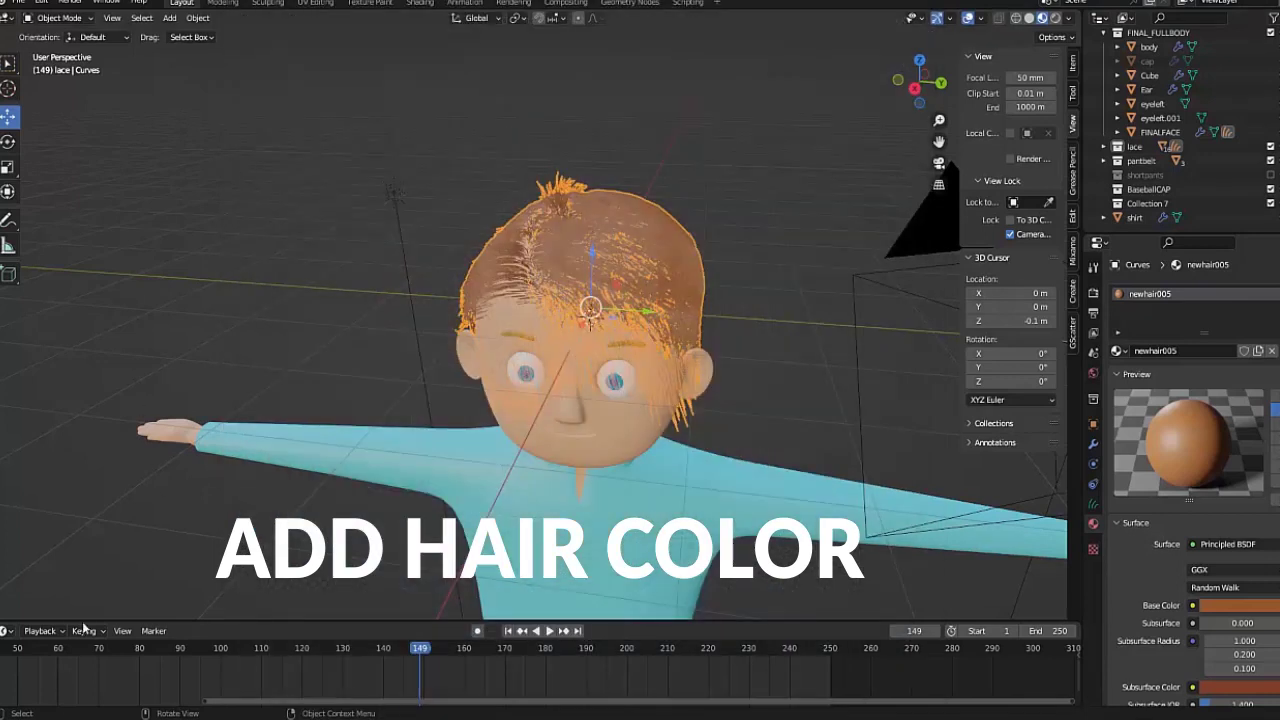
pyautogui.click(12, 631)
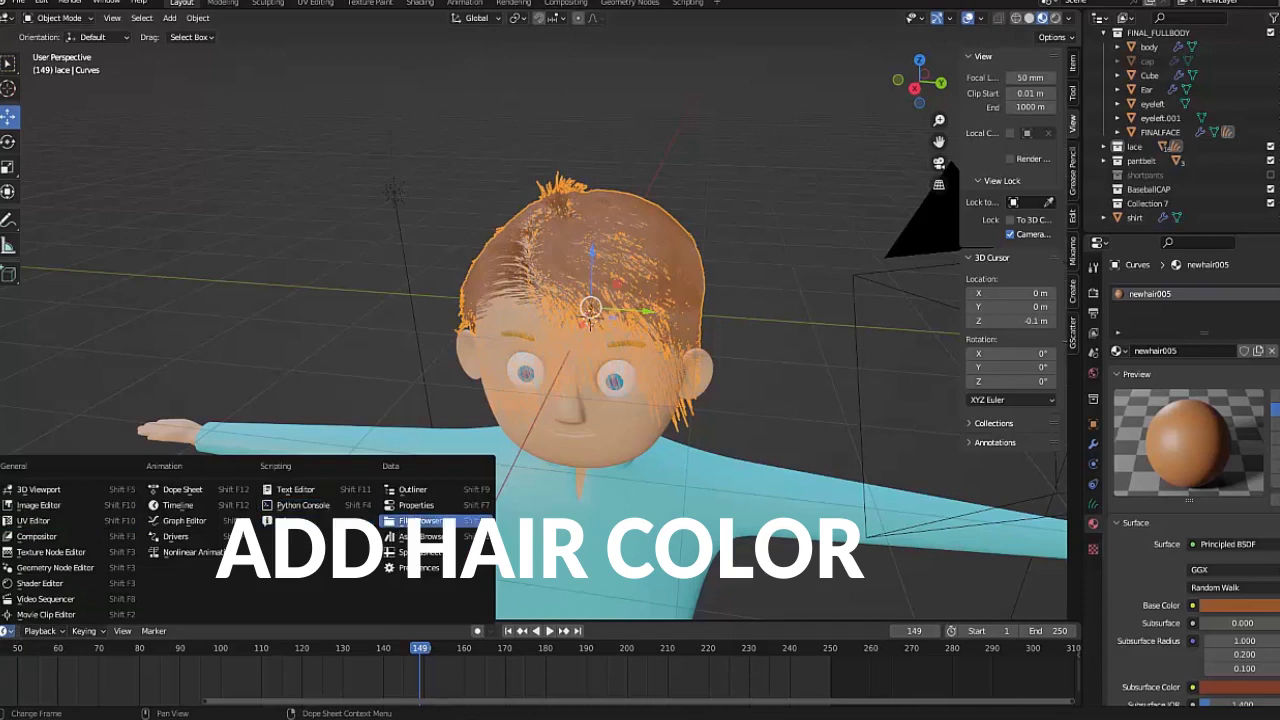
# Step: Turn the timeline into a taller Asset Browser showing the Generation hair assets
pyautogui.click(422, 537)
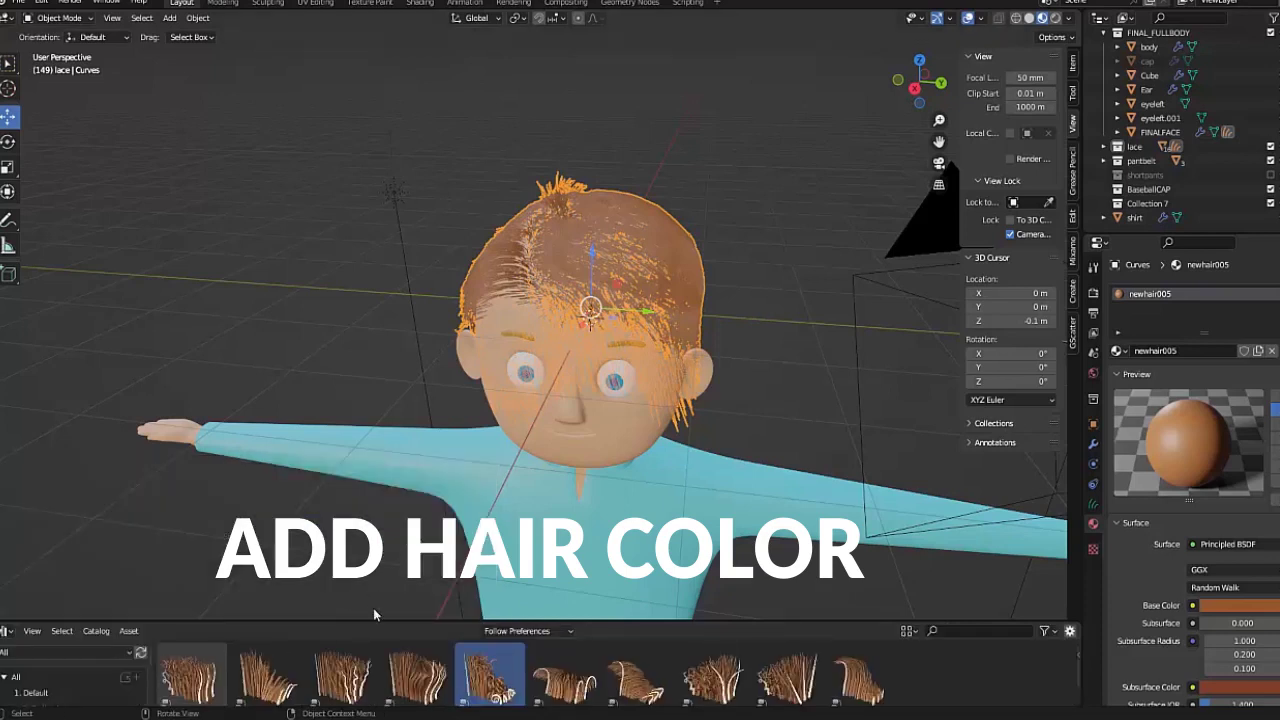
pyautogui.moveTo(379, 619); pyautogui.dragTo(379, 455)
pyautogui.click(40, 619)
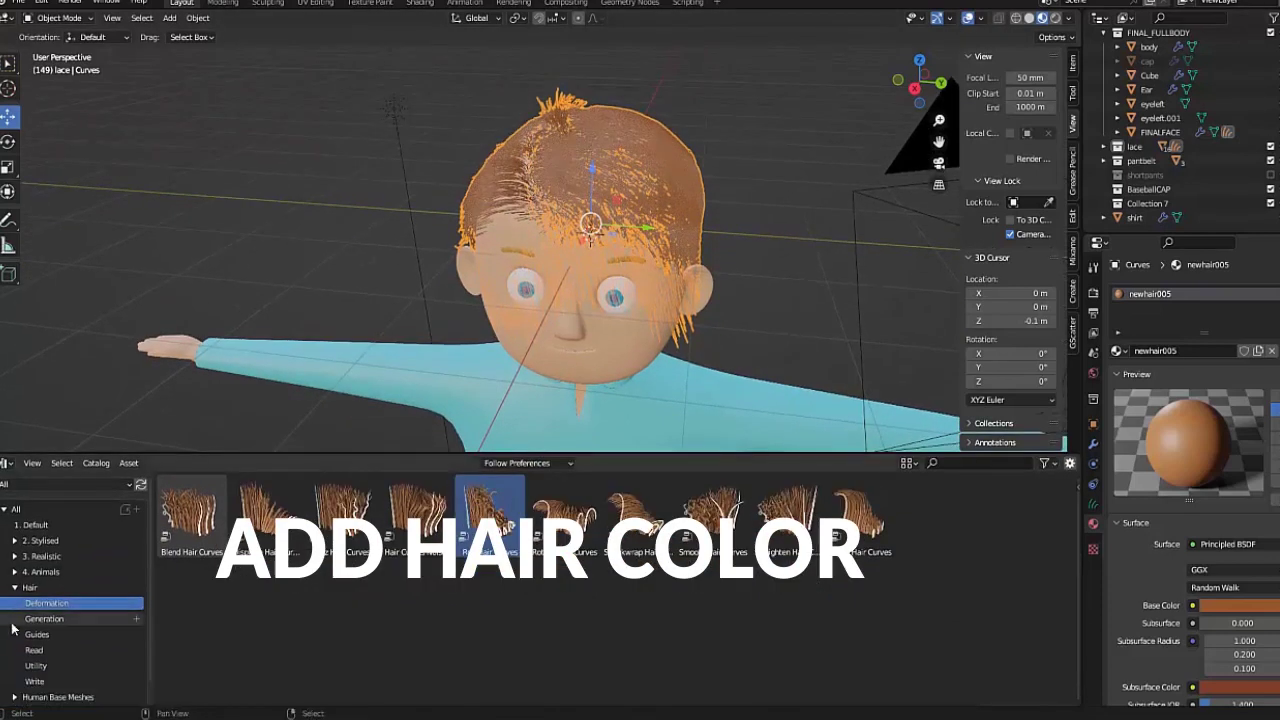
pyautogui.click(39, 624)
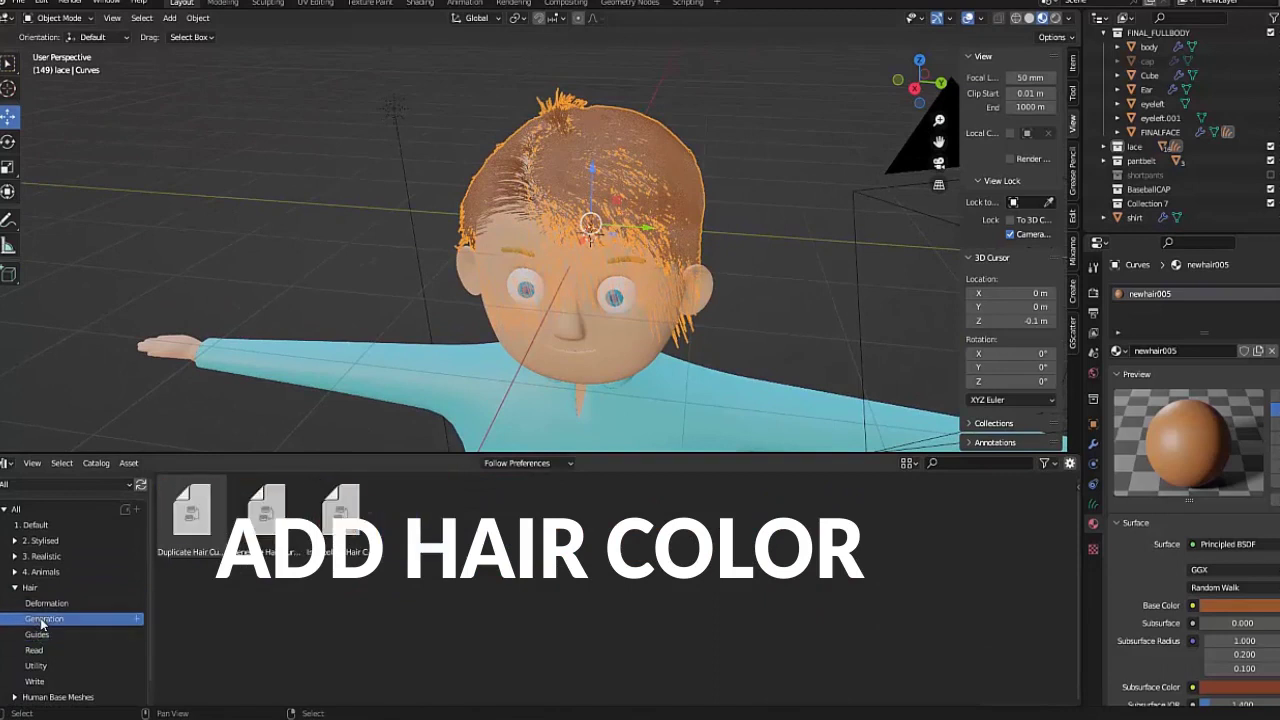
# Step: Browse the hair catalogs to Write and apply Set Hair Curve Profile to the hair
pyautogui.click(38, 634)
pyautogui.click(38, 650)
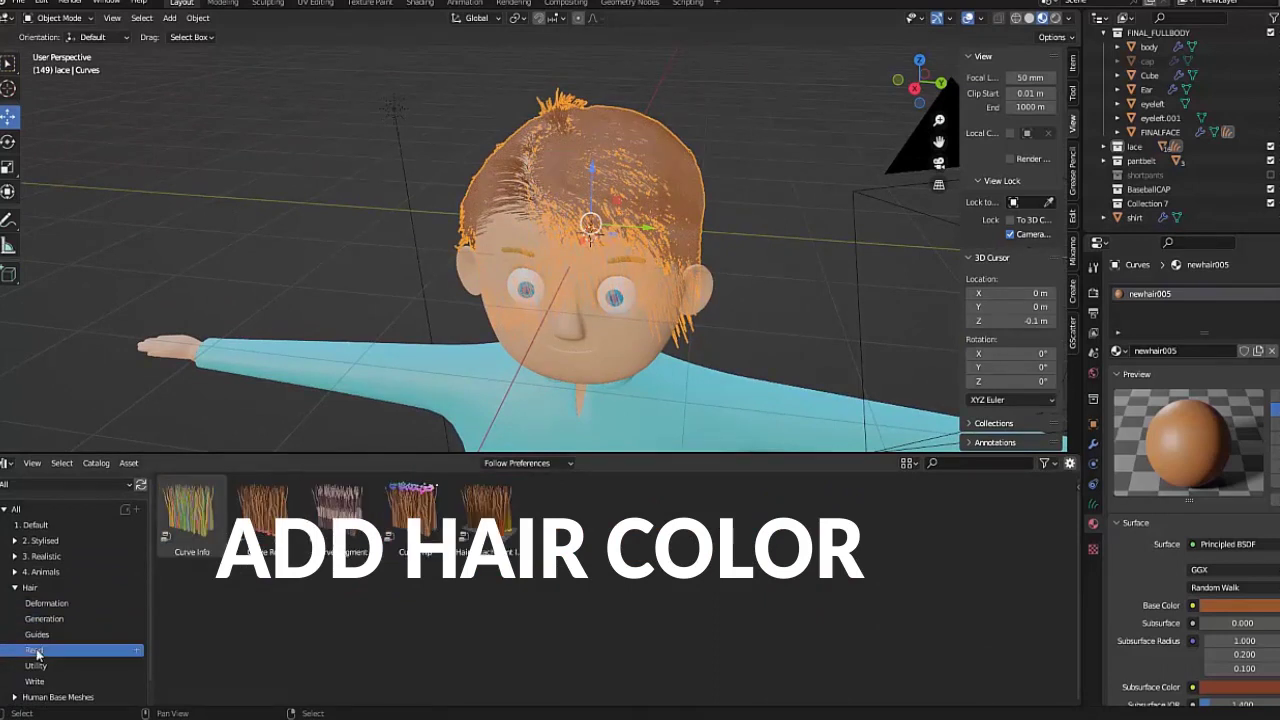
pyautogui.click(45, 666)
pyautogui.click(36, 681)
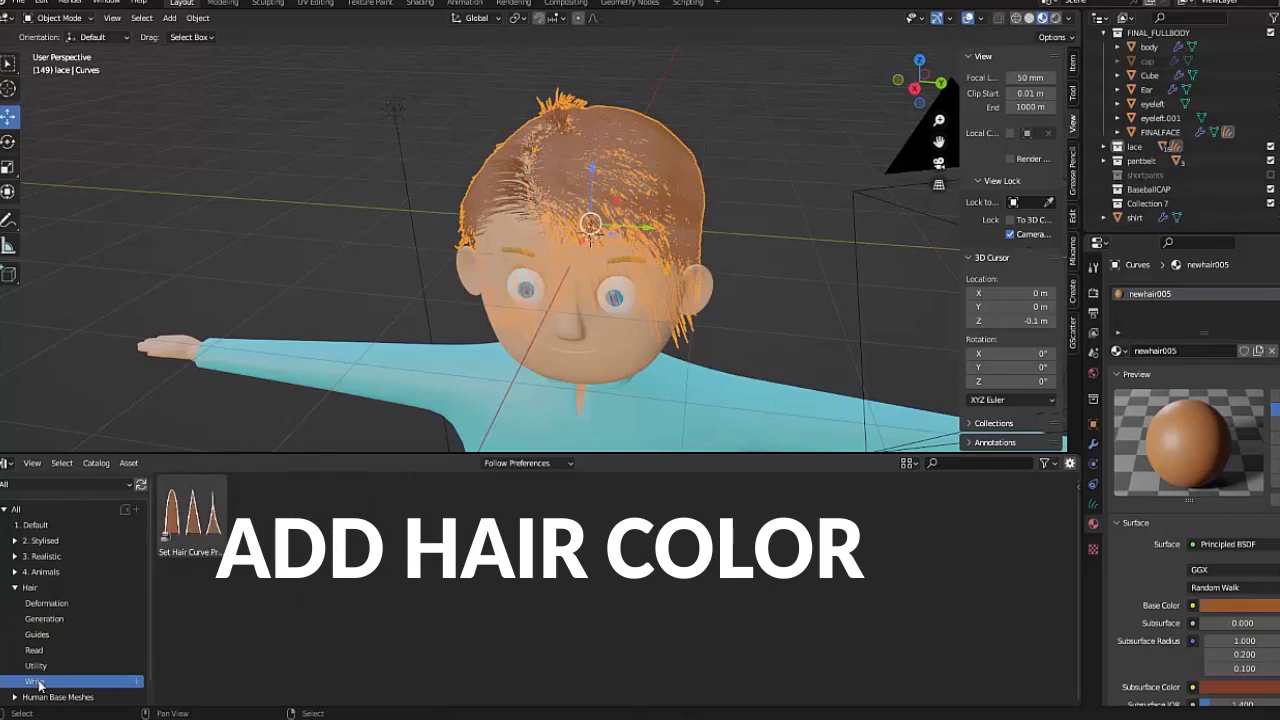
pyautogui.moveTo(178, 556); pyautogui.dragTo(645, 140)
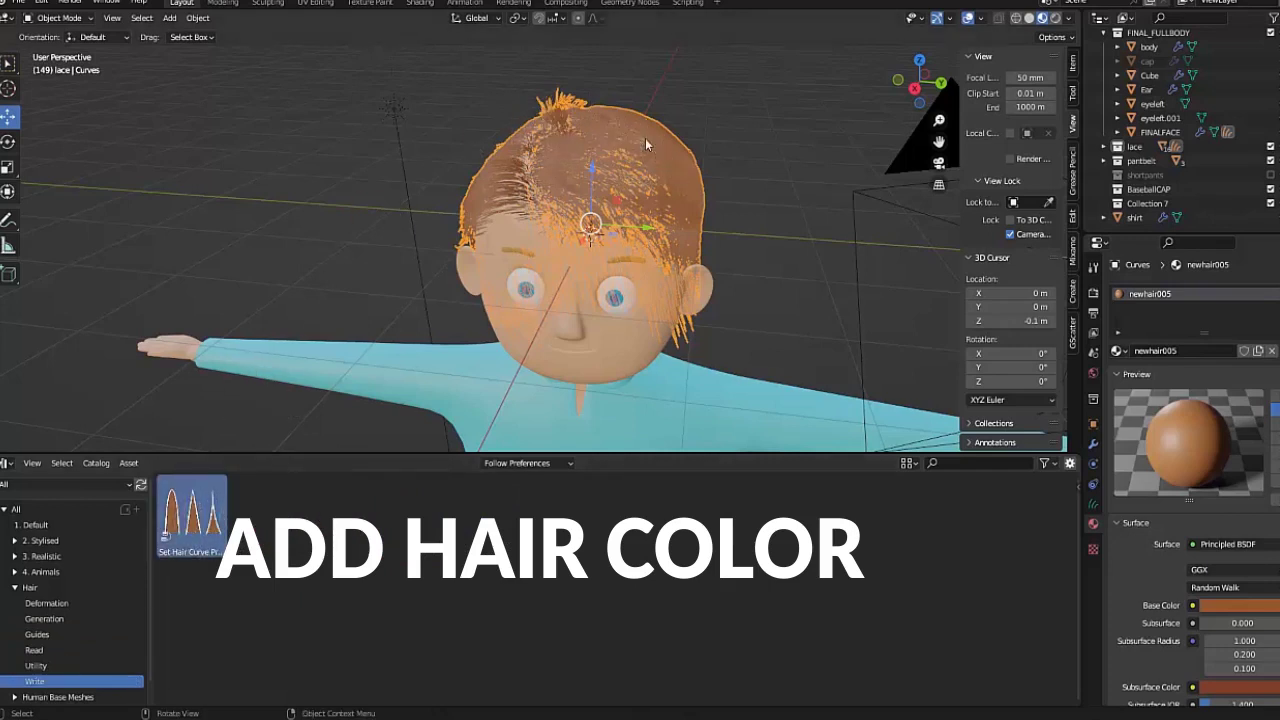
# Step: Give the hair profile radius 0.18 m, shape 0.680 and factor min 0.430, then list Deformation assets
pyautogui.click(1093, 443)
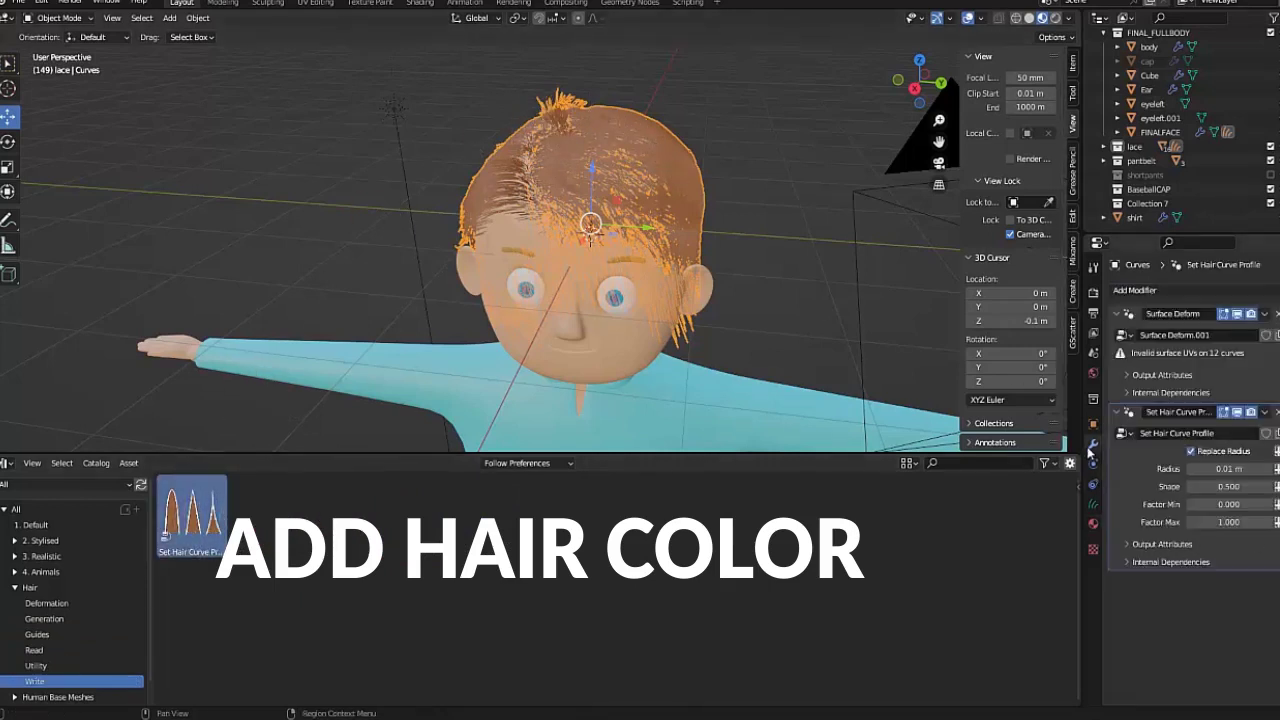
pyautogui.moveTo(1212, 472)
pyautogui.mouseDown()
pyautogui.moveTo(1240, 472)
pyautogui.moveTo(1208, 468)
pyautogui.moveTo(1236, 486)
pyautogui.moveTo(1210, 486)
pyautogui.moveTo(1245, 504)
pyautogui.moveTo(1210, 504)
pyautogui.mouseUp()
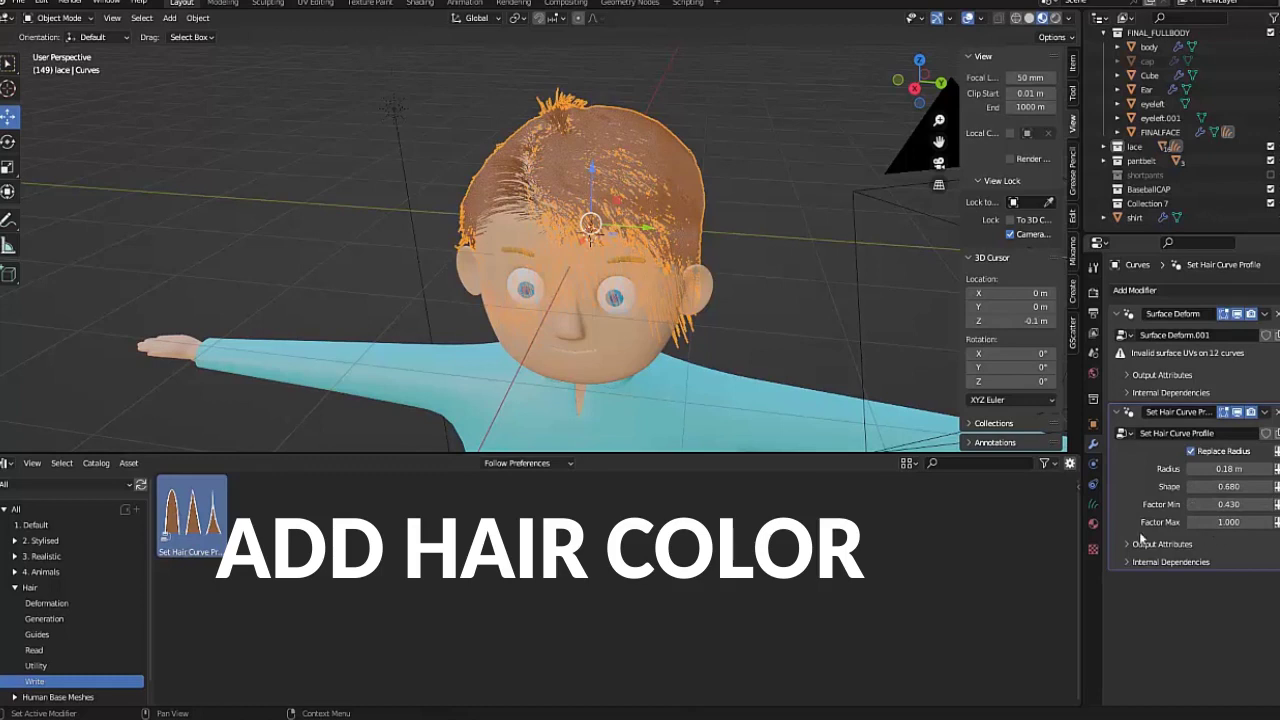
pyautogui.click(1116, 412)
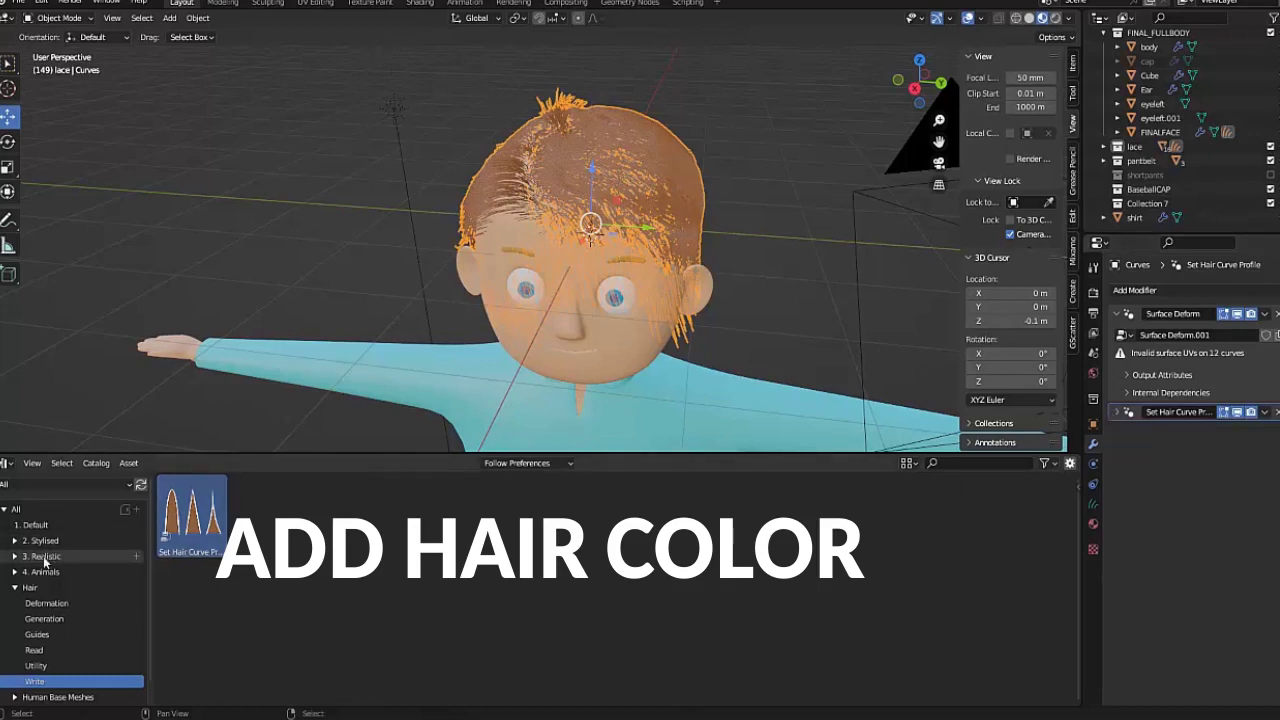
pyautogui.click(40, 603)
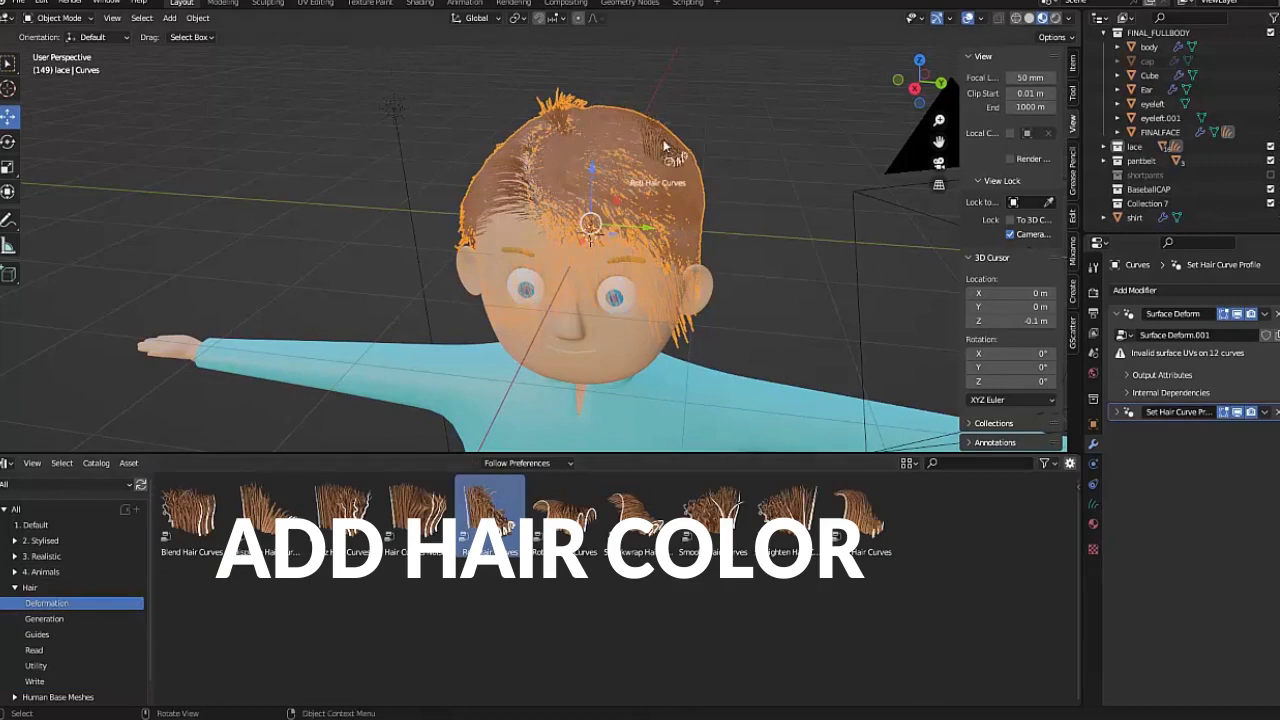
# Step: Apply Roll Hair Curves to the hair with subdivision 4 and roll depth 0.37 m
pyautogui.moveTo(492, 497); pyautogui.dragTo(640, 140)
pyautogui.moveTo(1228, 488)
pyautogui.mouseDown()
pyautogui.moveTo(1245, 488)
pyautogui.moveTo(1240, 523)
pyautogui.moveTo(1265, 523)
pyautogui.moveTo(1222, 537)
pyautogui.moveTo(1262, 559)
pyautogui.mouseUp()
pyautogui.moveTo(760, 410)
pyautogui.mouseDown(button='middle')
pyautogui.moveTo(815, 421)
pyautogui.moveTo(861, 416)
pyautogui.moveTo(852, 407)
pyautogui.mouseUp(button='middle')
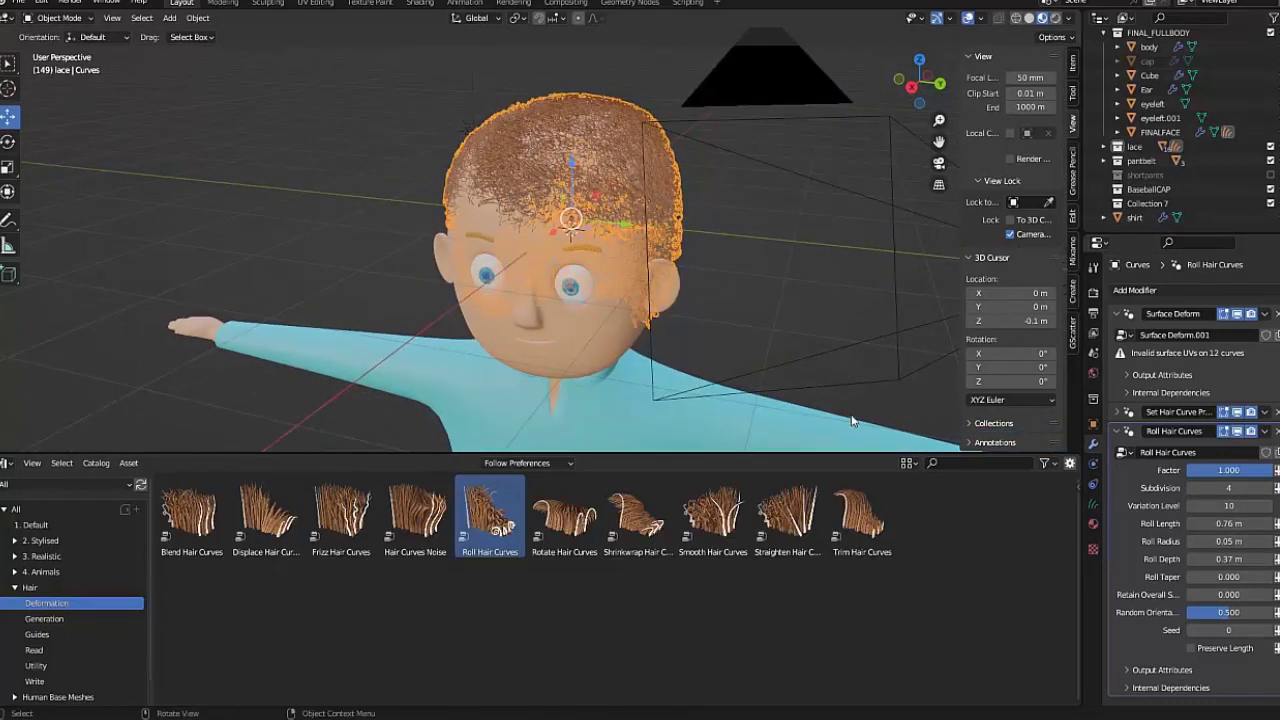
# Step: Render the scene with F12 to inspect the tightly curled brown hair
pyautogui.press('F12')
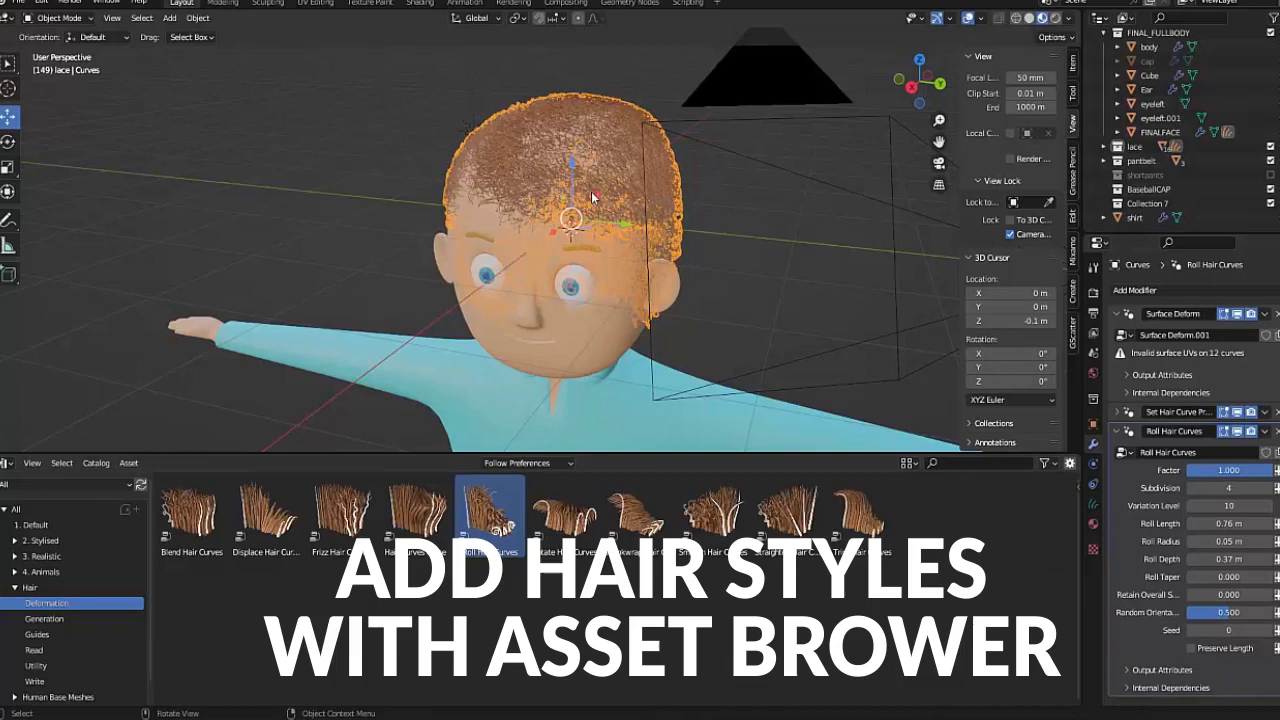
# Step: Undo the Roll Hair Curves curls and apply Straighten Hair Curves to the hair
pyautogui.moveTo(545, 217); pyautogui.dragTo(609, 233, button='middle')
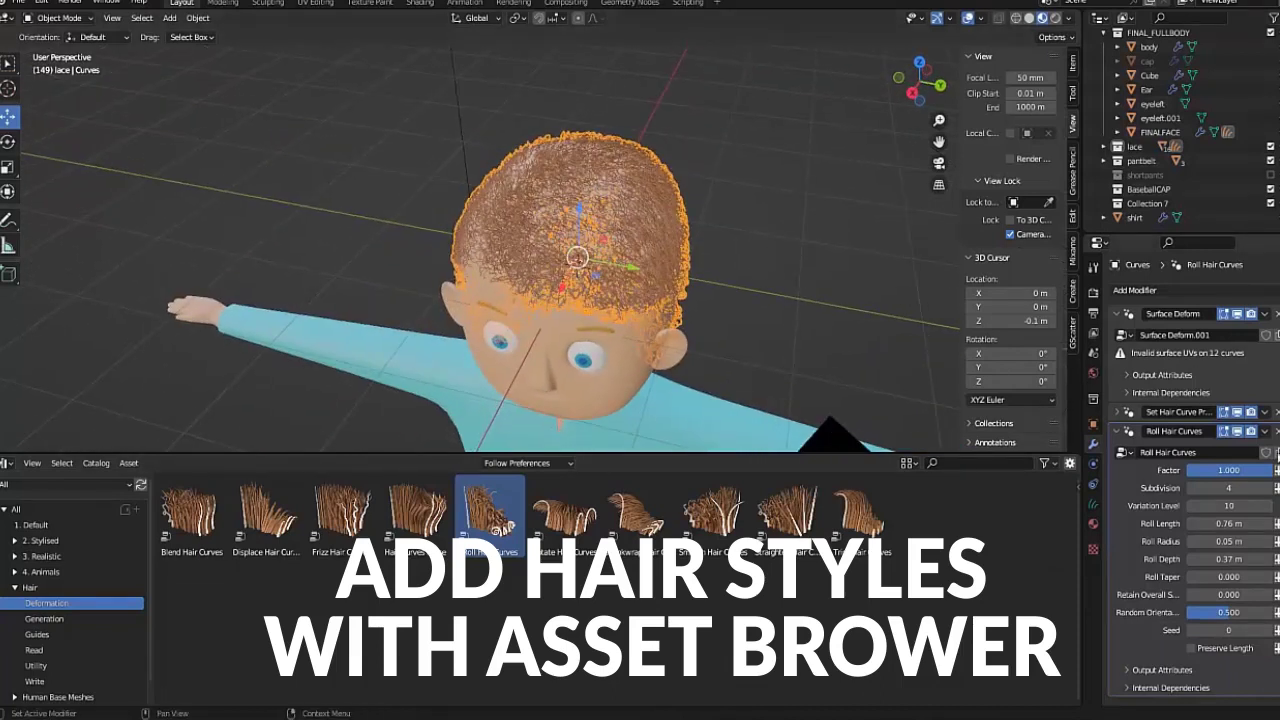
pyautogui.hotkey('ctrl', 'z')
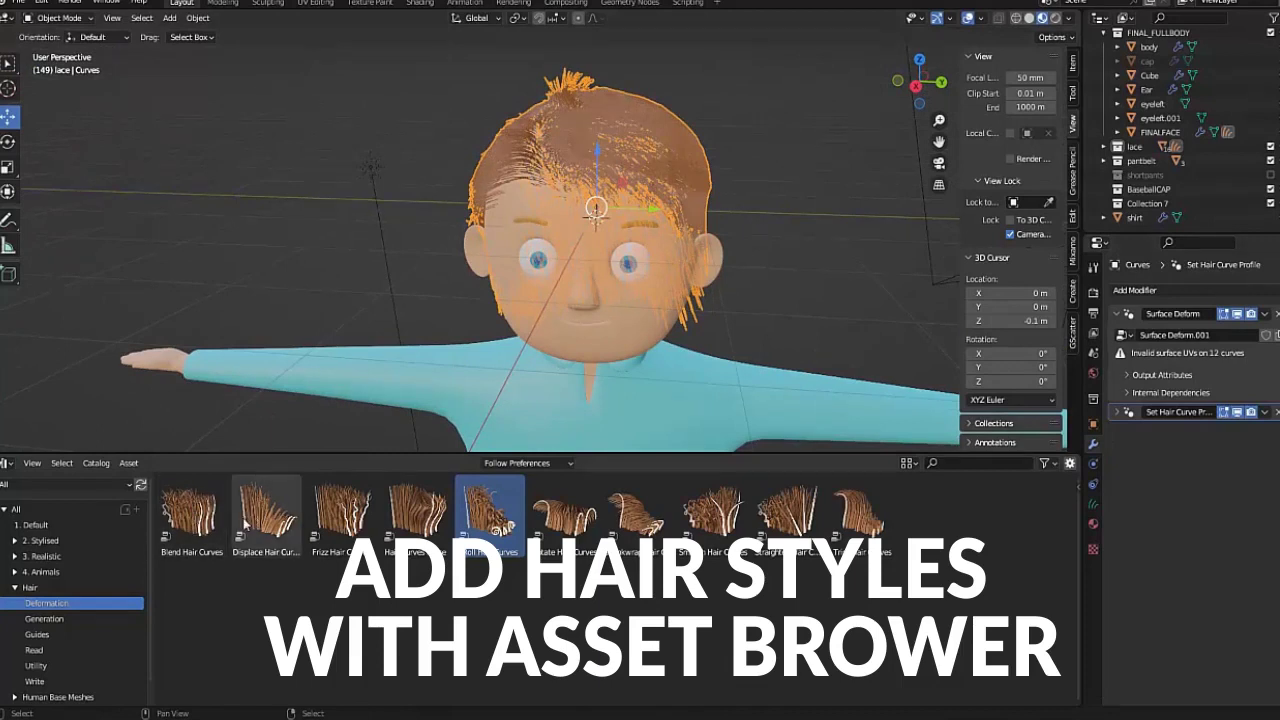
pyautogui.click(712, 512)
pyautogui.click(793, 525)
pyautogui.click(866, 527)
pyautogui.click(793, 527)
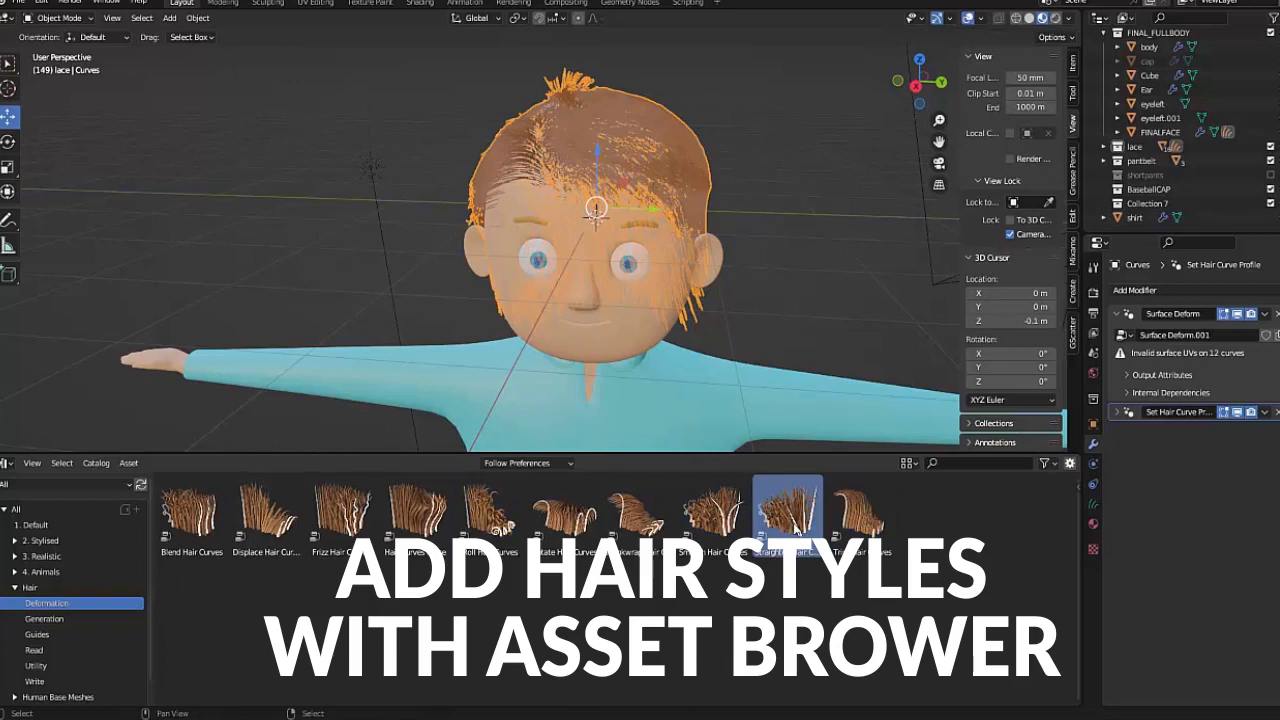
pyautogui.moveTo(795, 527); pyautogui.dragTo(685, 175)
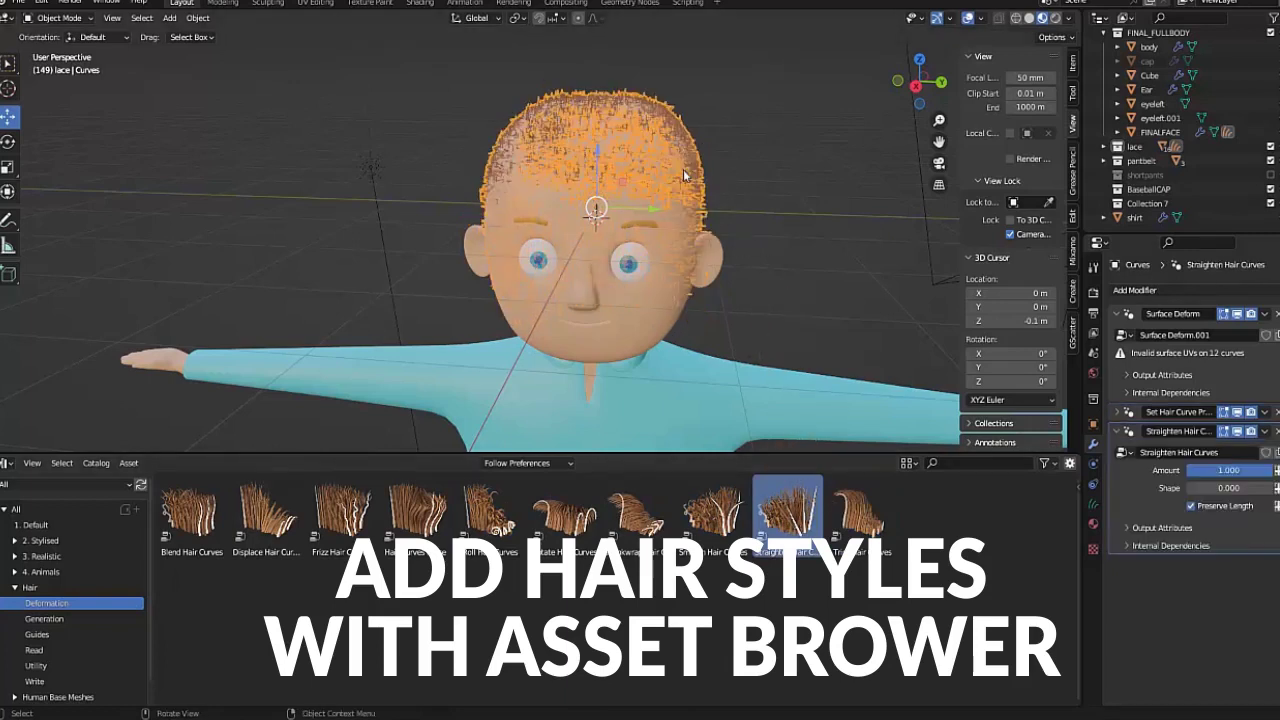
# Step: Set the straighten shape to 0.750 and apply Blend Hair Curves to the hair
pyautogui.click(1228, 488)
pyautogui.write('0.37')
pyautogui.press('Return')
pyautogui.moveTo(1228, 488); pyautogui.dragTo(1200, 488)
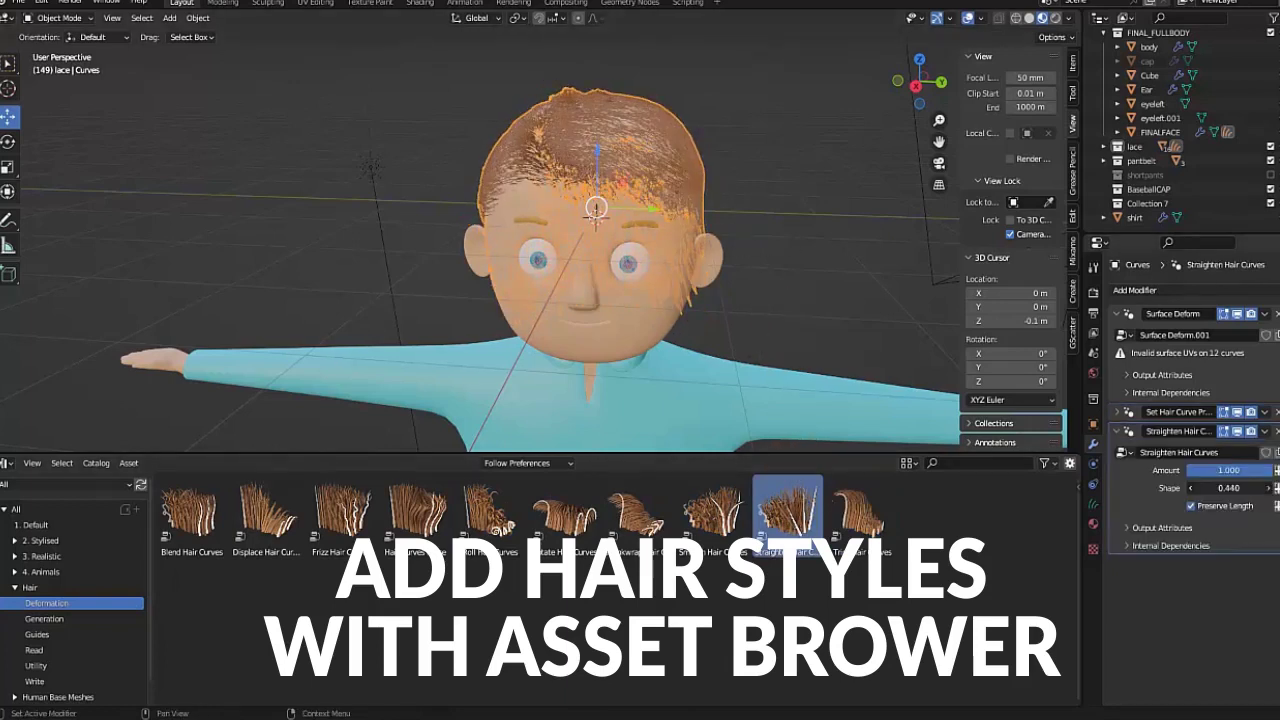
pyautogui.moveTo(1228, 487); pyautogui.dragTo(1225, 487)
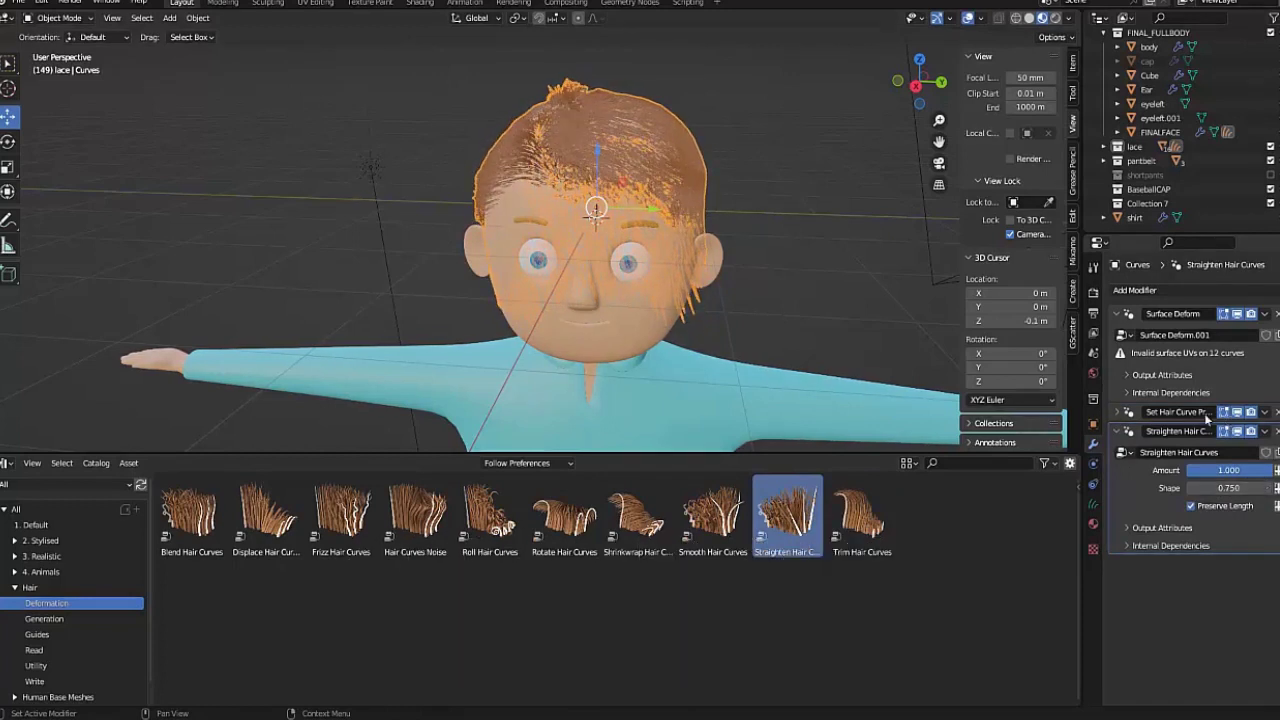
pyautogui.moveTo(700, 300); pyautogui.dragTo(769, 322, button='middle')
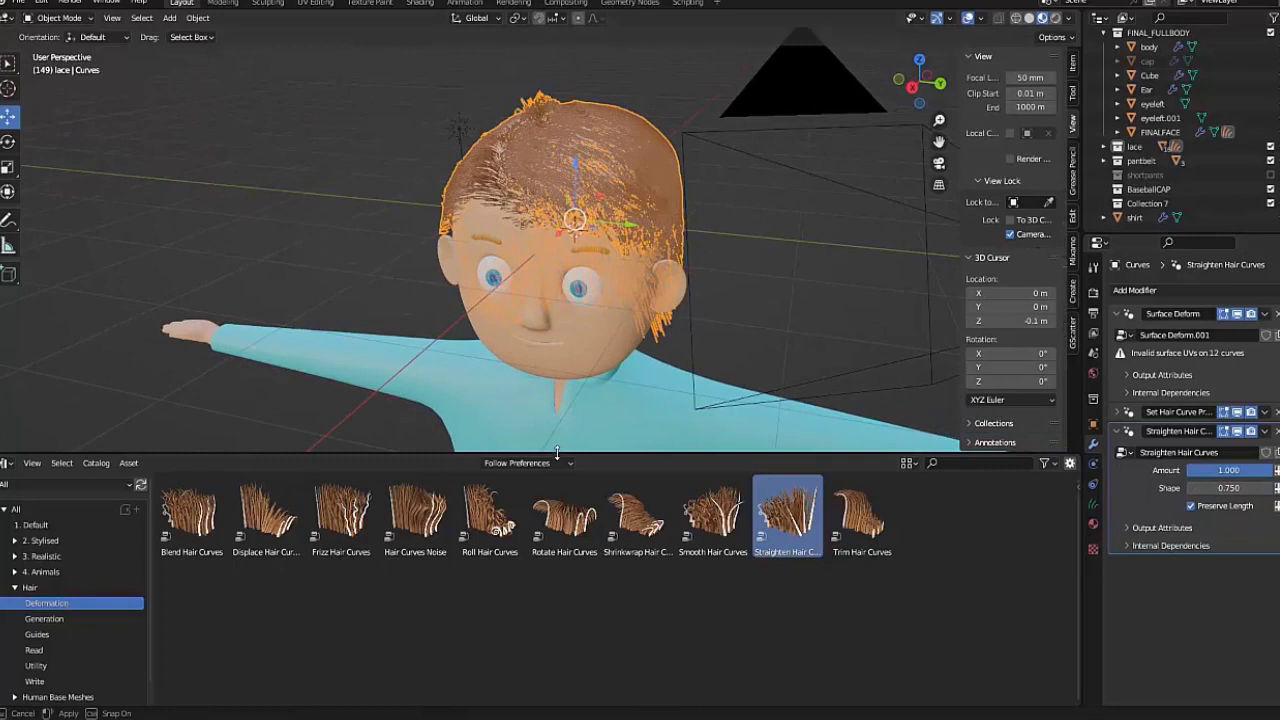
pyautogui.moveTo(552, 452); pyautogui.dragTo(552, 510)
pyautogui.moveTo(192, 572); pyautogui.dragTo(563, 182)
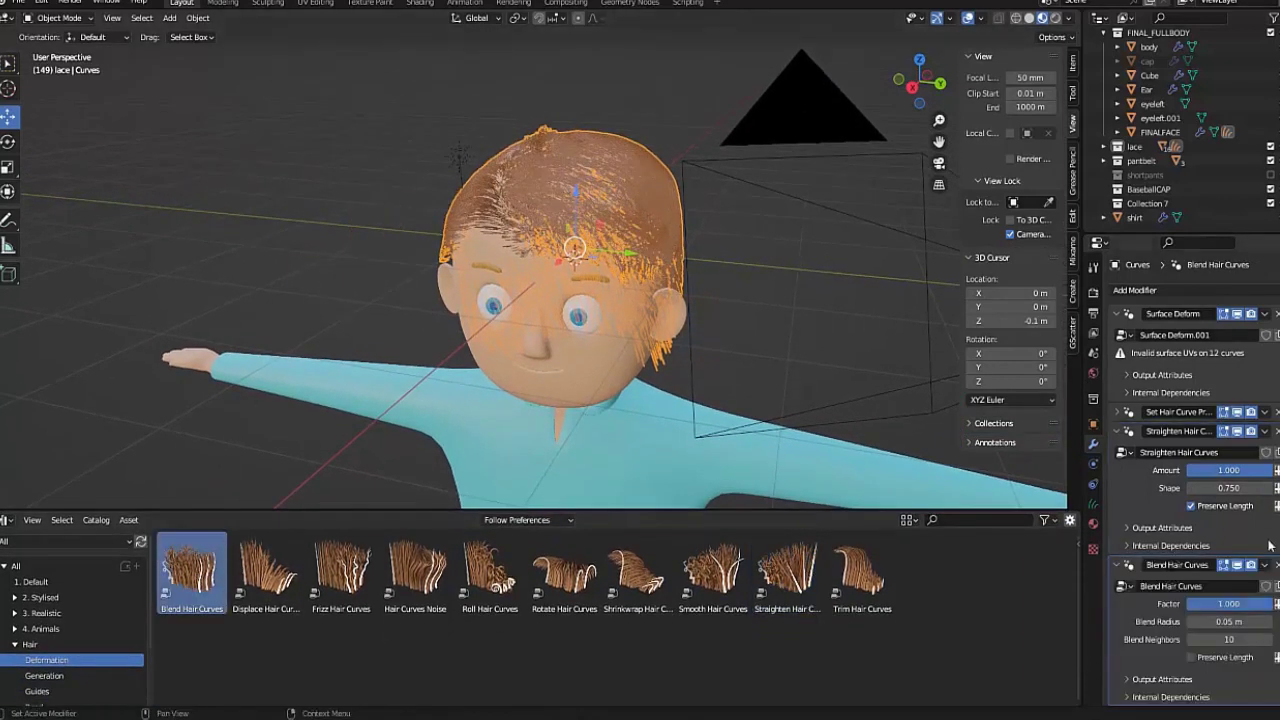
# Step: Set Blend Hair Curves to radius 0.02 m and 22 neighbours, then render from the front
pyautogui.moveTo(1228, 622)
pyautogui.mouseDown()
pyautogui.moveTo(1200, 622)
pyautogui.moveTo(1255, 639)
pyautogui.mouseUp()
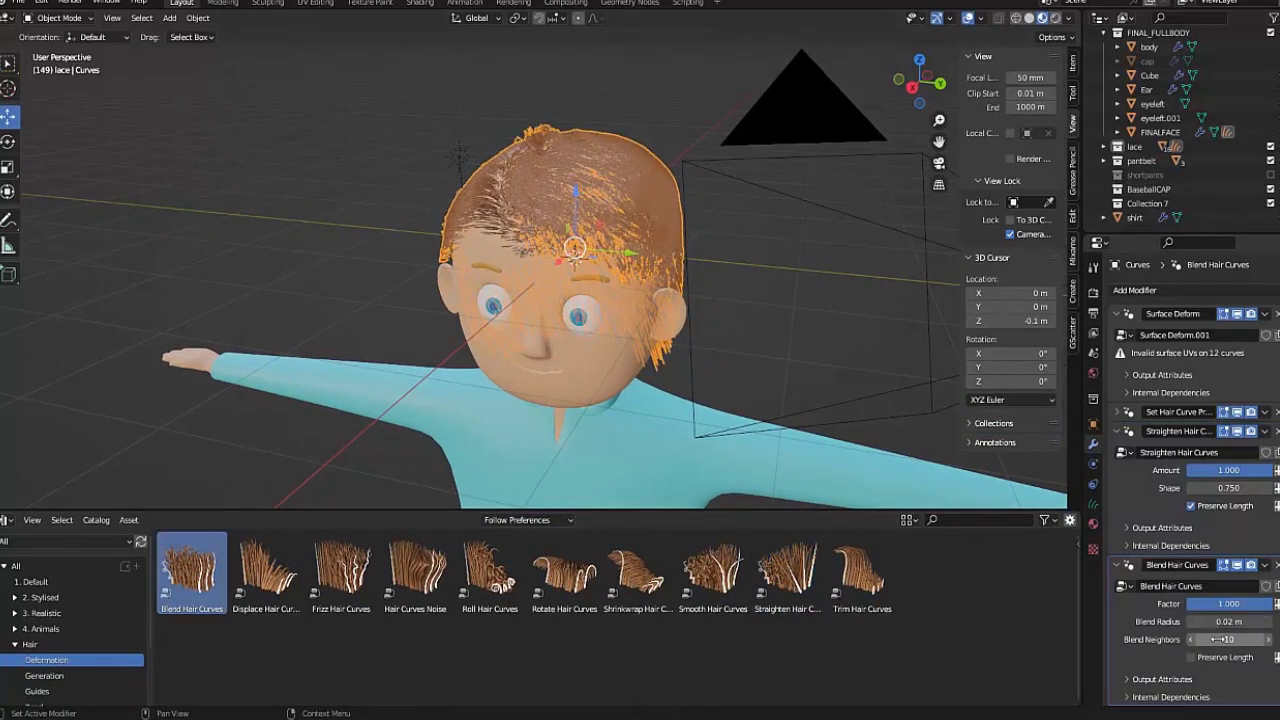
pyautogui.moveTo(791, 466)
pyautogui.mouseDown(button='middle')
pyautogui.moveTo(651, 423)
pyautogui.moveTo(677, 405)
pyautogui.moveTo(752, 423)
pyautogui.moveTo(725, 410)
pyautogui.mouseUp(button='middle')
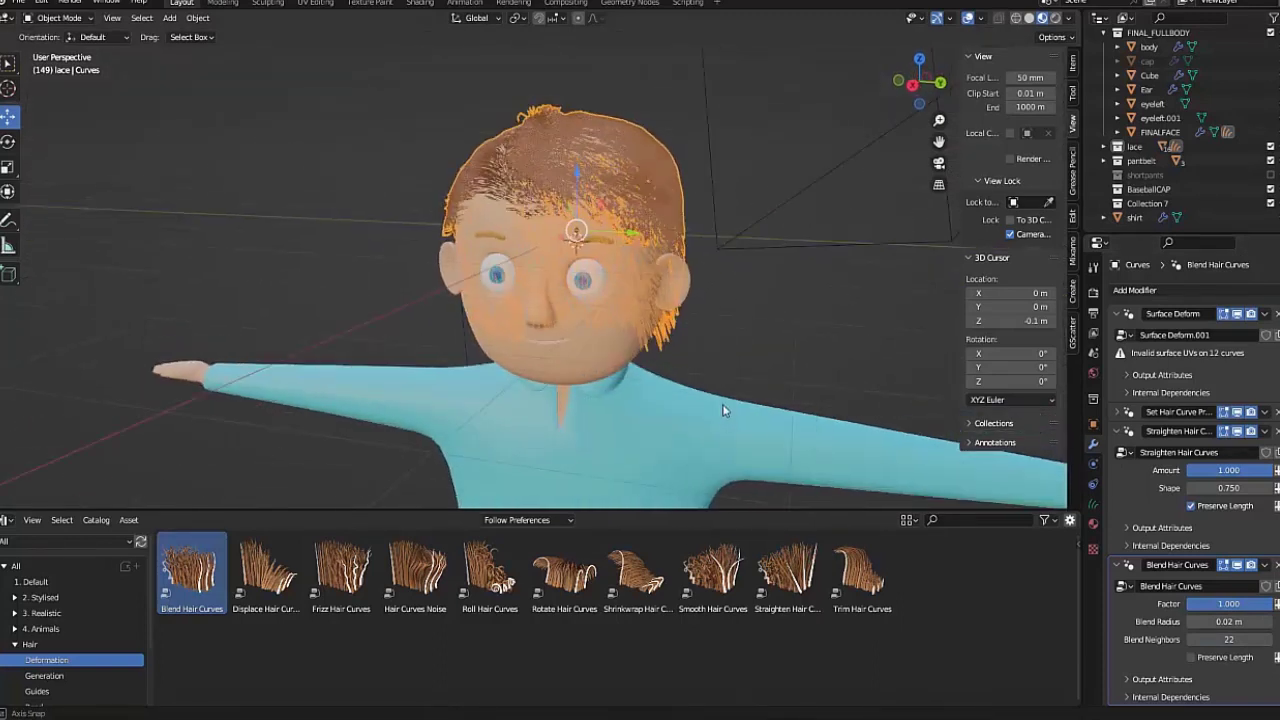
pyautogui.press('F12')
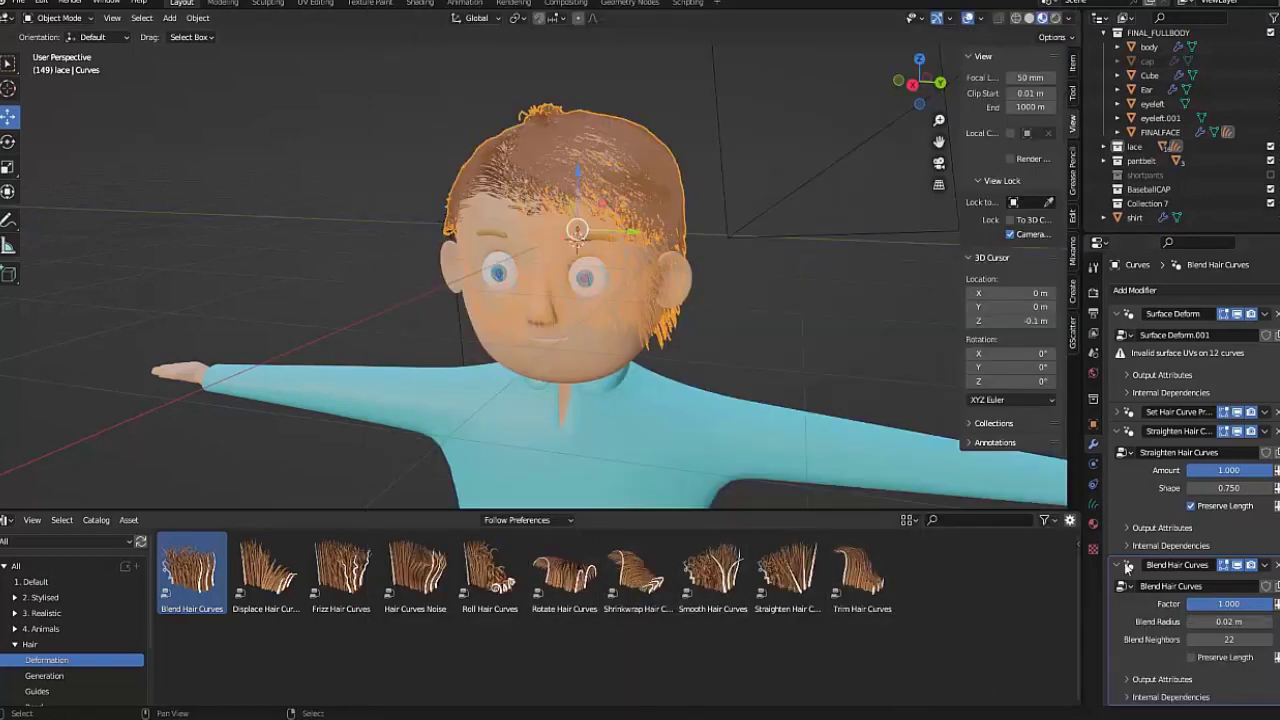
# Step: Undo the blend, straighten and set-curve modifiers, render the hair, and close the result
pyautogui.hotkey('ctrl', 'z')
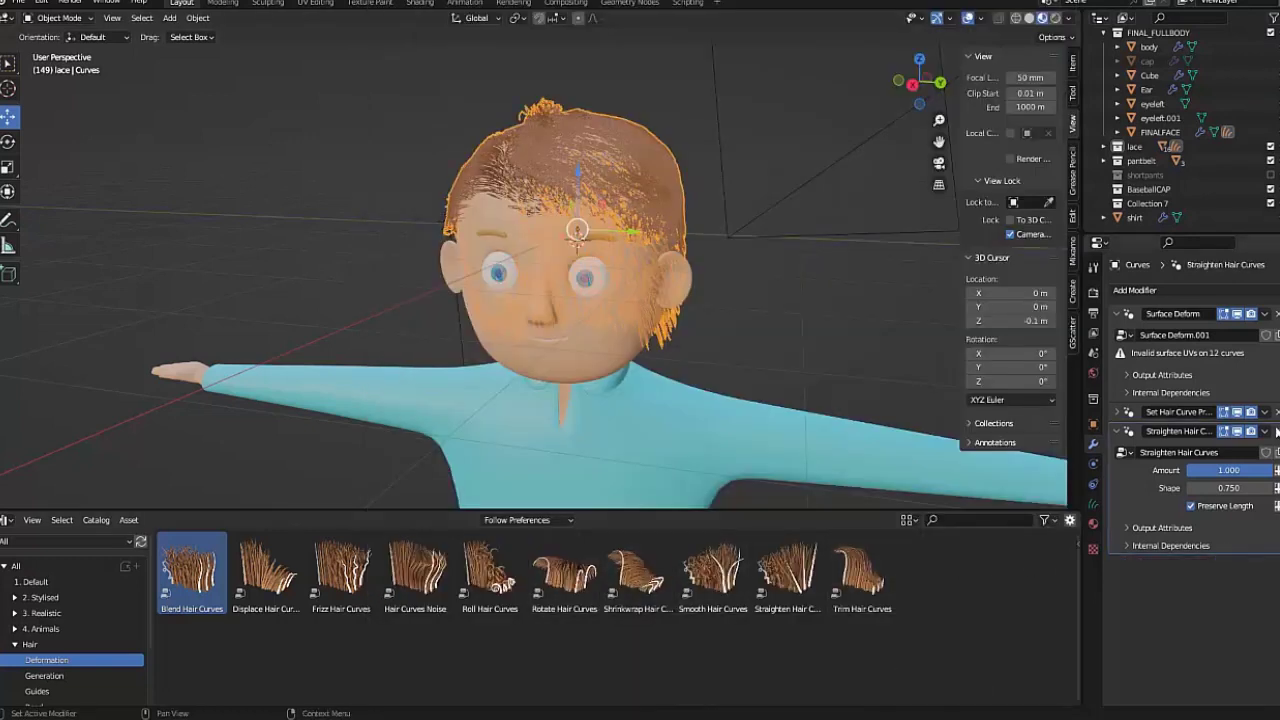
pyautogui.hotkey('ctrl', 'z')
pyautogui.hotkey('ctrl', 'z')
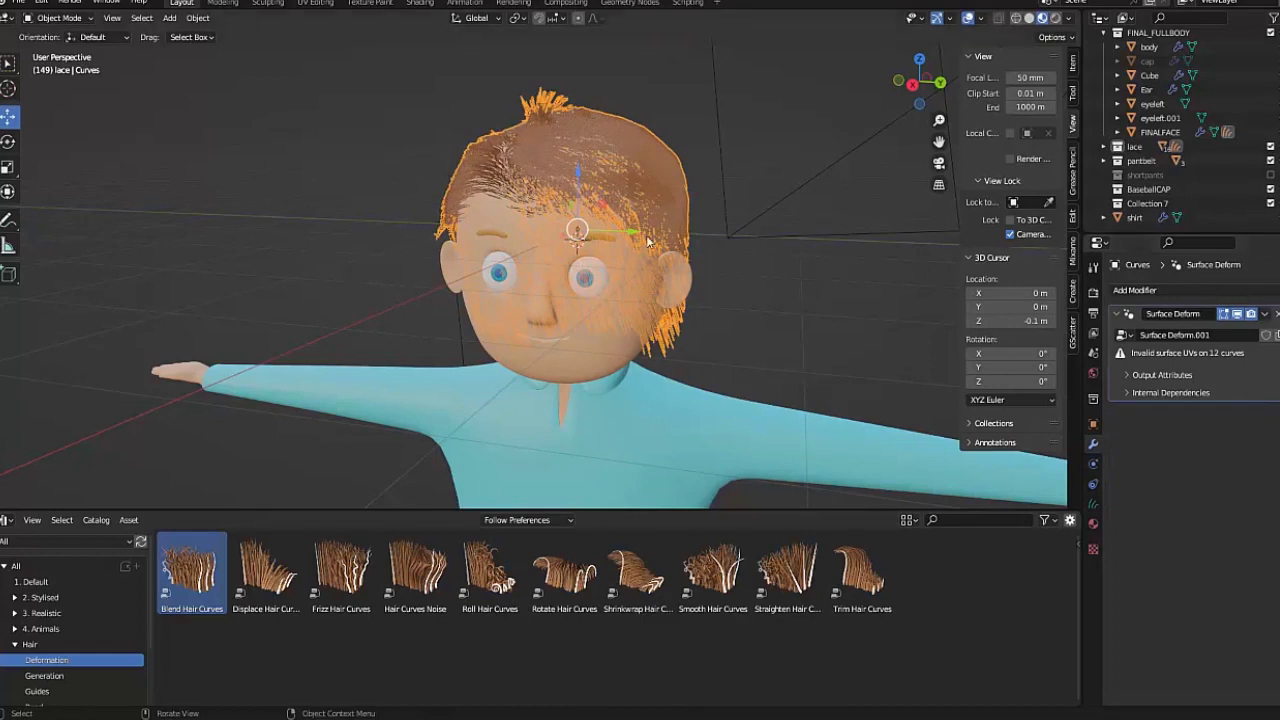
pyautogui.click(734, 345)
pyautogui.press('F12')
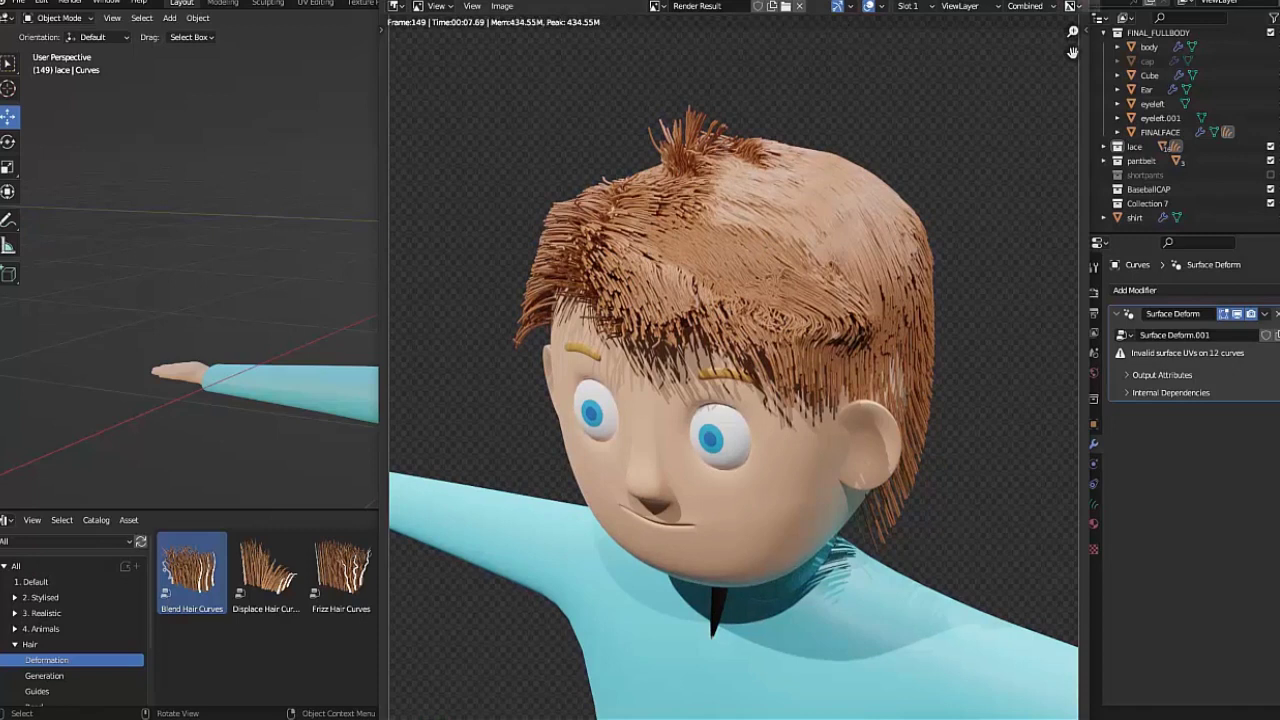
pyautogui.click(1072, 6)
pyautogui.click(629, 144)
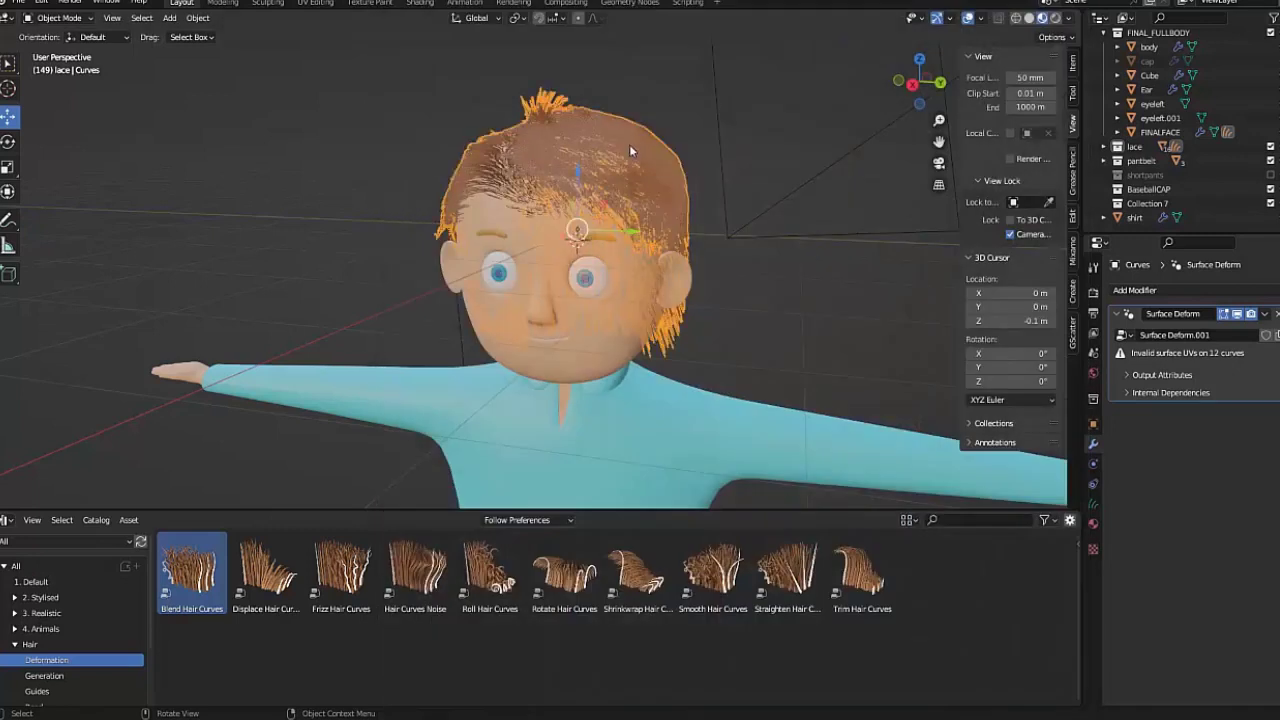
# Step: Enter hair Sculpt Mode and erase the forehead strands with the Delete brush
pyautogui.click(59, 17)
pyautogui.click(62, 63)
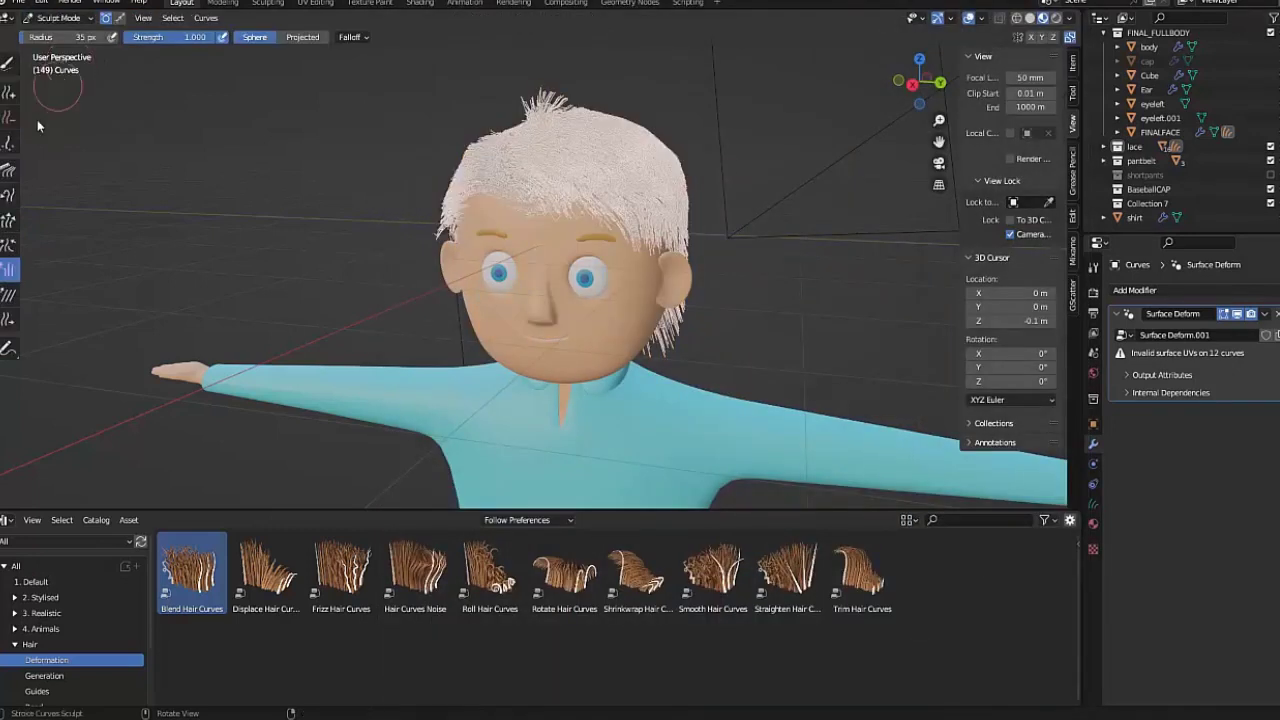
pyautogui.click(8, 117)
pyautogui.moveTo(537, 172)
pyautogui.mouseDown()
pyautogui.moveTo(587, 196)
pyautogui.moveTo(523, 165)
pyautogui.mouseUp()
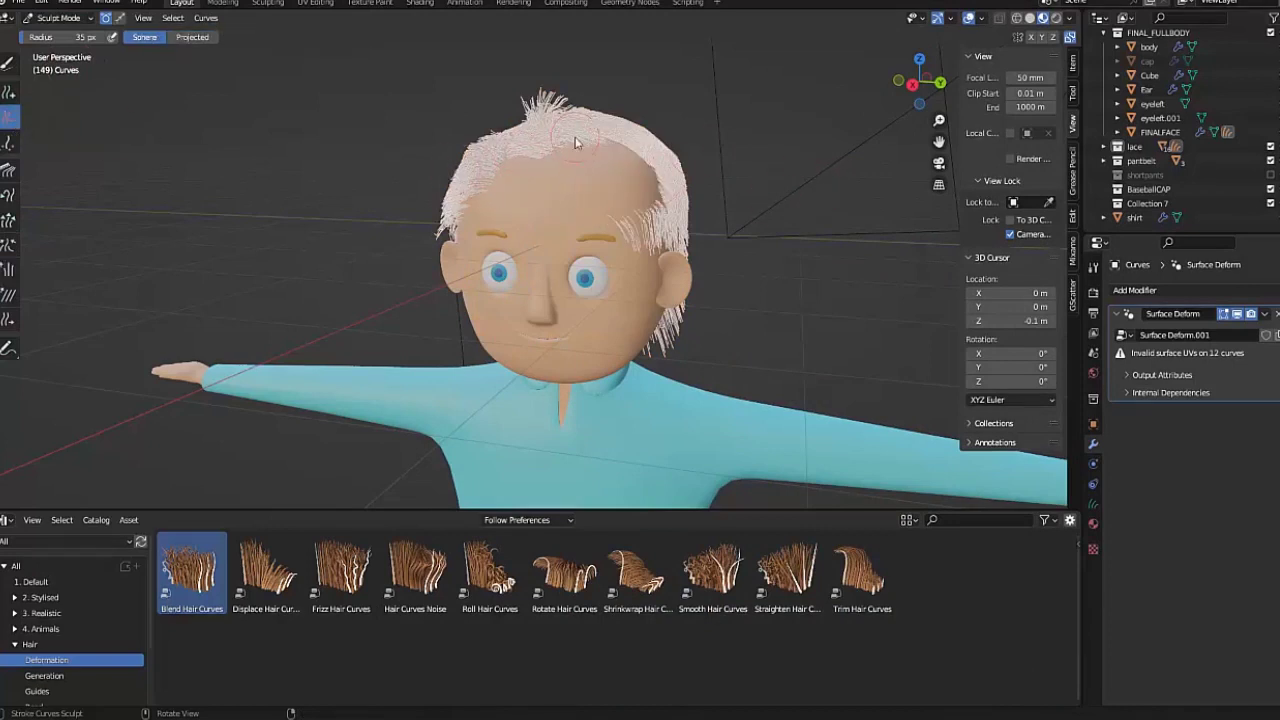
pyautogui.moveTo(630, 195); pyautogui.dragTo(655, 232)
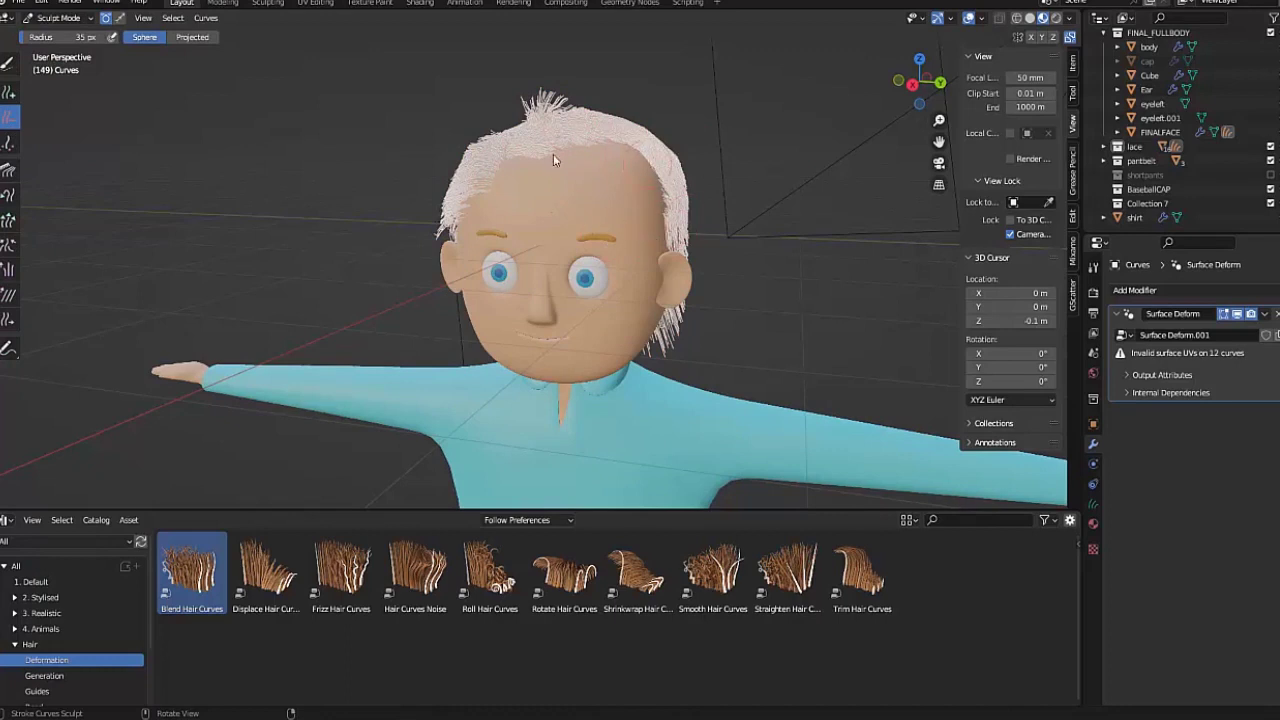
# Step: Enlarge the brush to 261 px and wipe all remaining hair off the head
pyautogui.moveTo(521, 210); pyautogui.dragTo(660, 303, button='middle')
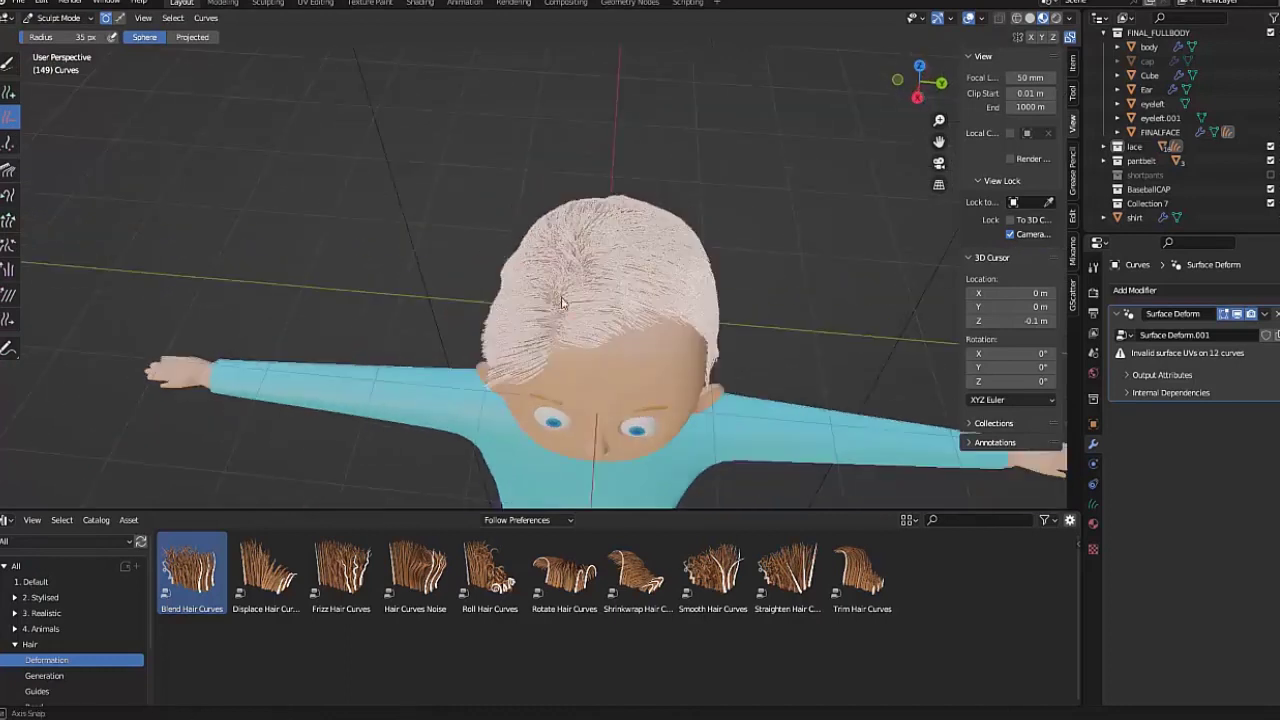
pyautogui.moveTo(660, 303)
pyautogui.mouseDown()
pyautogui.moveTo(677, 316)
pyautogui.moveTo(594, 206)
pyautogui.moveTo(643, 237)
pyautogui.moveTo(630, 193)
pyautogui.moveTo(656, 257)
pyautogui.mouseUp()
pyautogui.press('f')
pyautogui.click(618, 184)
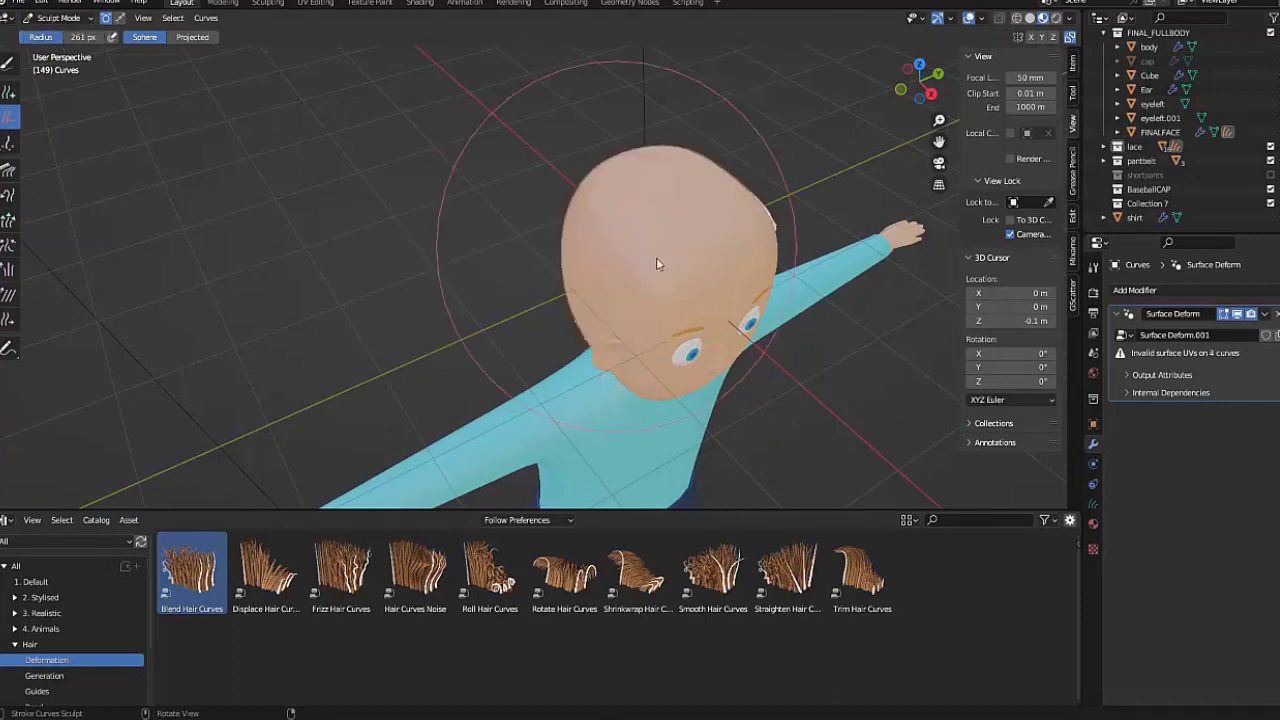
pyautogui.moveTo(644, 200); pyautogui.dragTo(610, 235, button='middle')
pyautogui.moveTo(654, 320)
pyautogui.mouseDown(button='middle')
pyautogui.moveTo(528, 293)
pyautogui.moveTo(600, 343)
pyautogui.moveTo(290, 166)
pyautogui.mouseUp(button='middle')
# Step: Set up the Add curves brush to add 4 curves per stroke
pyautogui.click(8, 92)
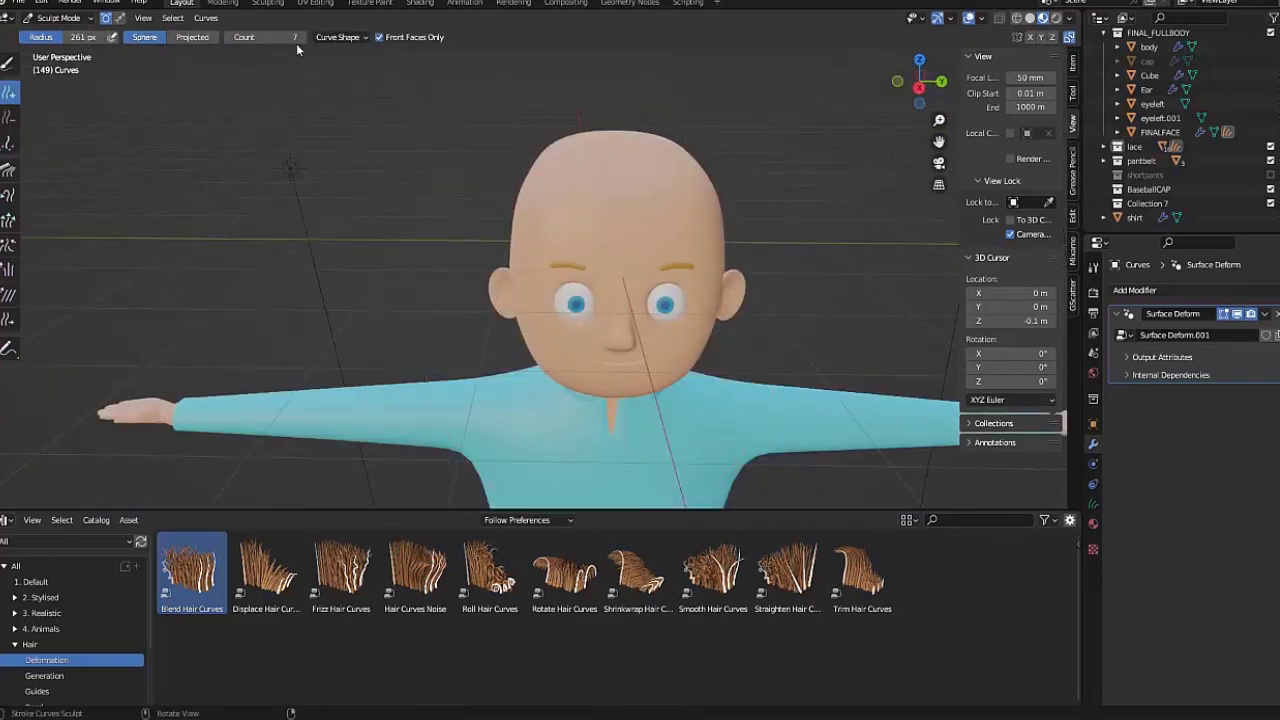
pyautogui.click(232, 40)
pyautogui.click(232, 40)
pyautogui.click(232, 40)
pyautogui.click(366, 40)
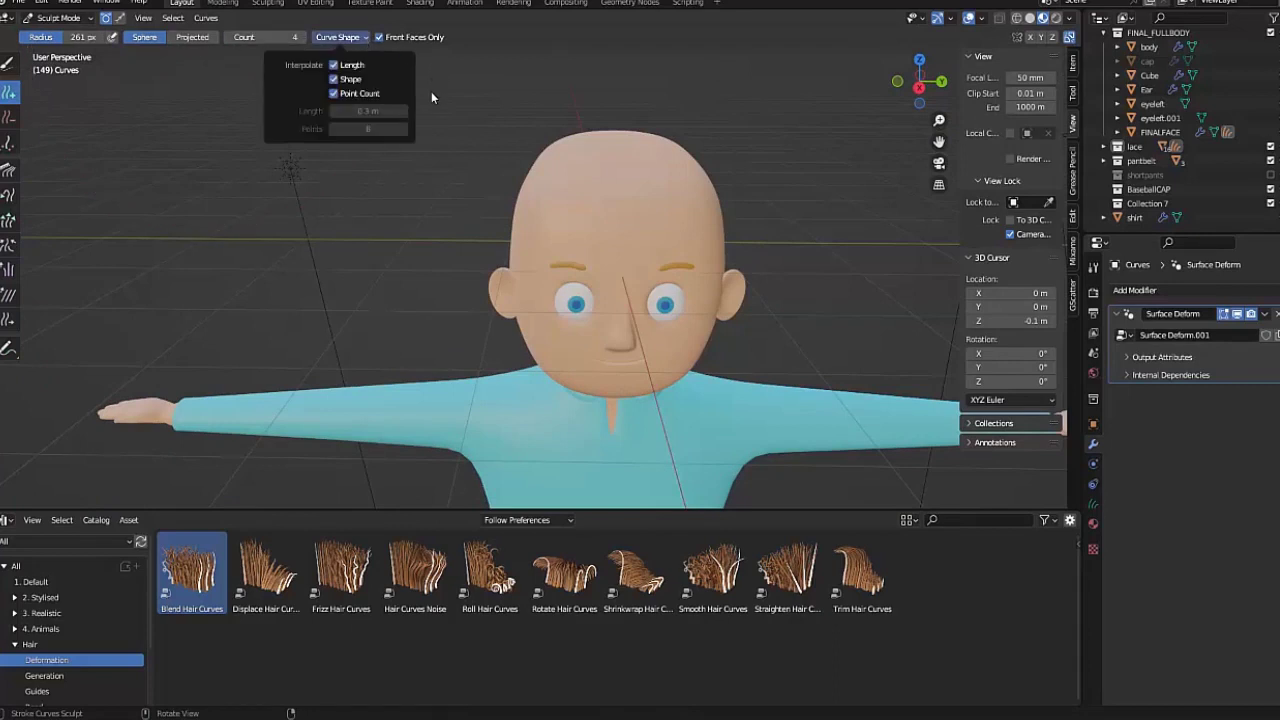
pyautogui.click(358, 40)
pyautogui.click(365, 40)
# Step: Paint new strands over the back of the head and neck with a 59 px brush
pyautogui.moveTo(365, 42)
pyautogui.mouseDown(button='middle')
pyautogui.moveTo(441, 80)
pyautogui.moveTo(352, 73)
pyautogui.mouseUp(button='middle')
pyautogui.press('f')
pyautogui.click(474, 316)
pyautogui.moveTo(338, 308); pyautogui.dragTo(477, 297)
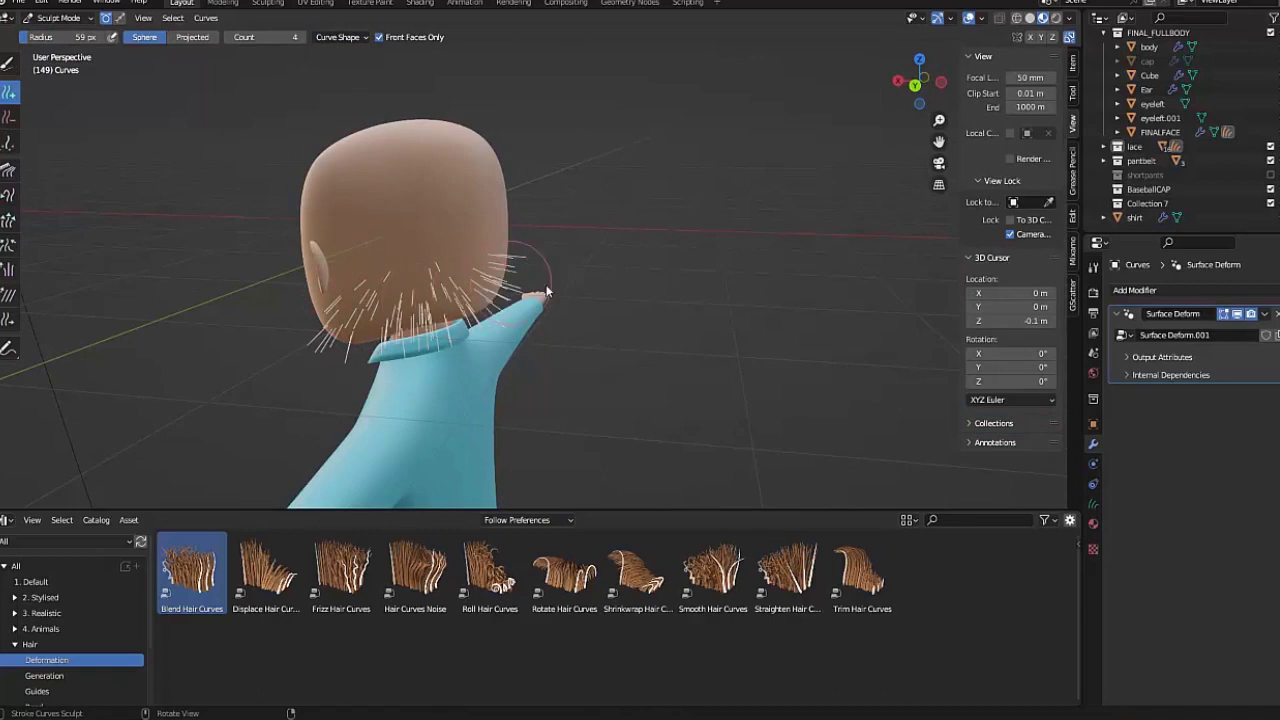
pyautogui.moveTo(547, 291); pyautogui.dragTo(517, 267, button='middle')
pyautogui.moveTo(535, 262); pyautogui.dragTo(562, 268)
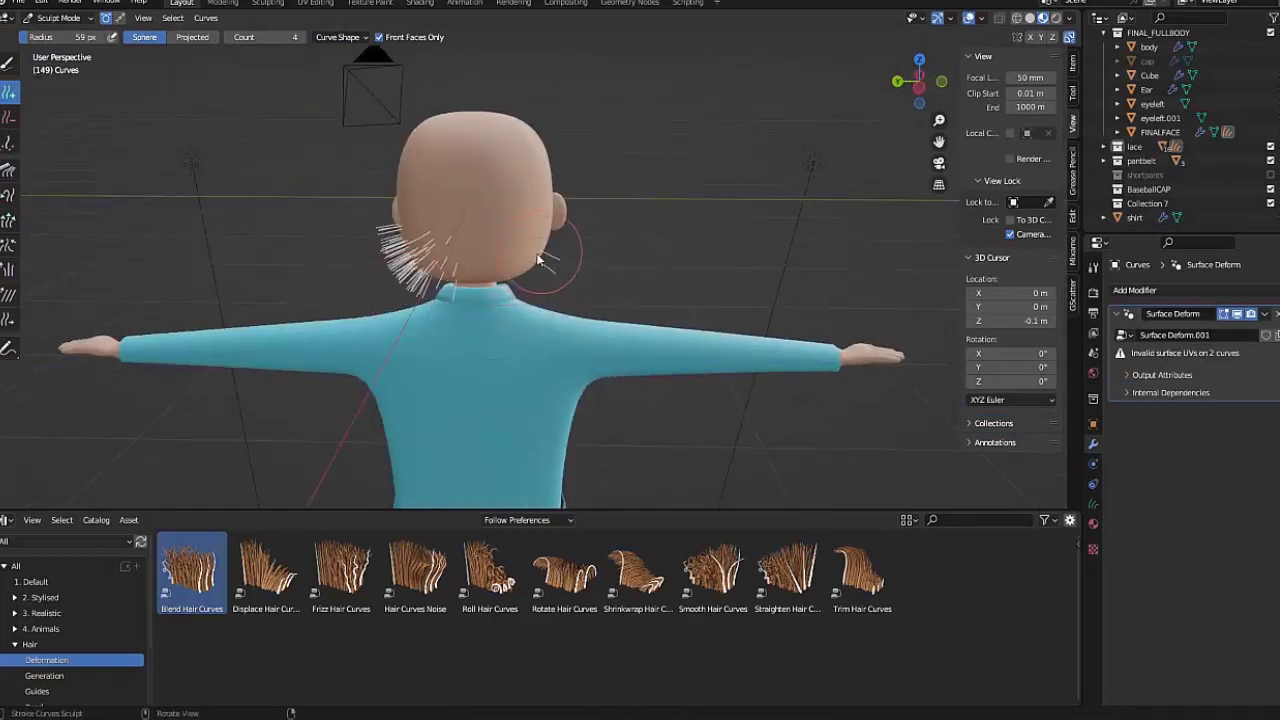
pyautogui.moveTo(562, 268); pyautogui.dragTo(525, 265, button='middle')
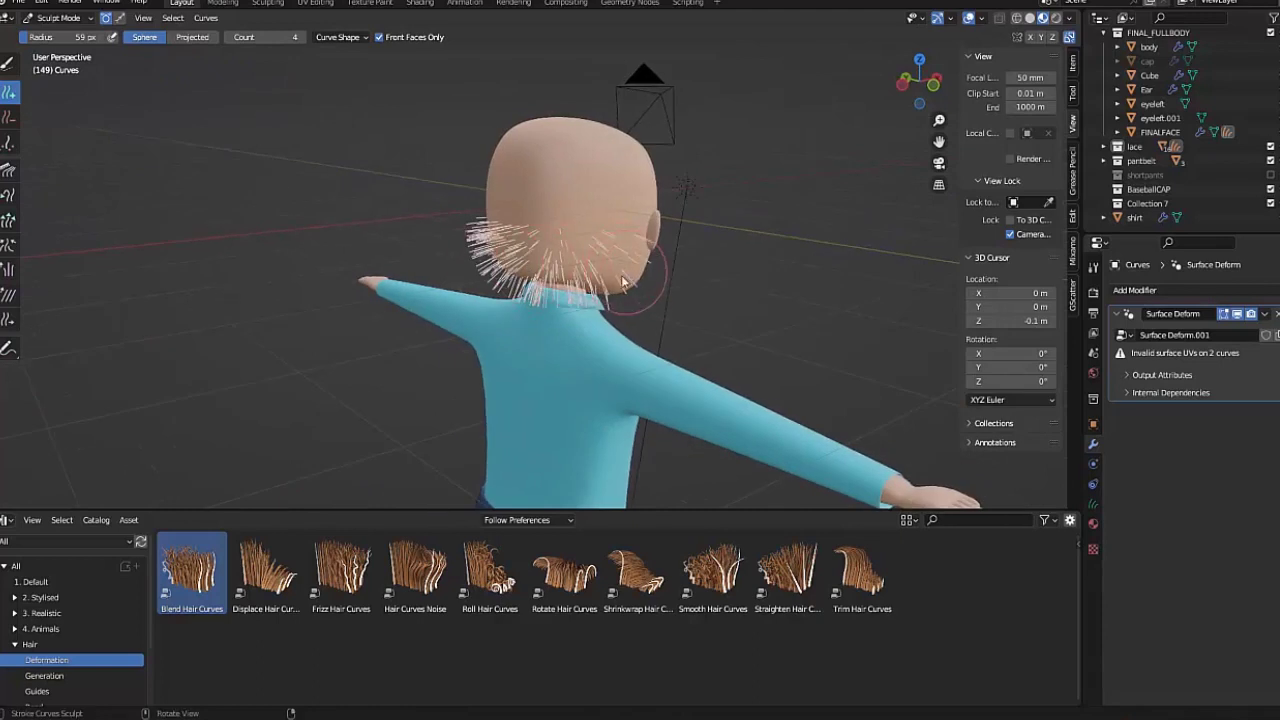
pyautogui.moveTo(623, 282); pyautogui.dragTo(370, 281, button='middle')
pyautogui.moveTo(370, 281); pyautogui.dragTo(420, 302)
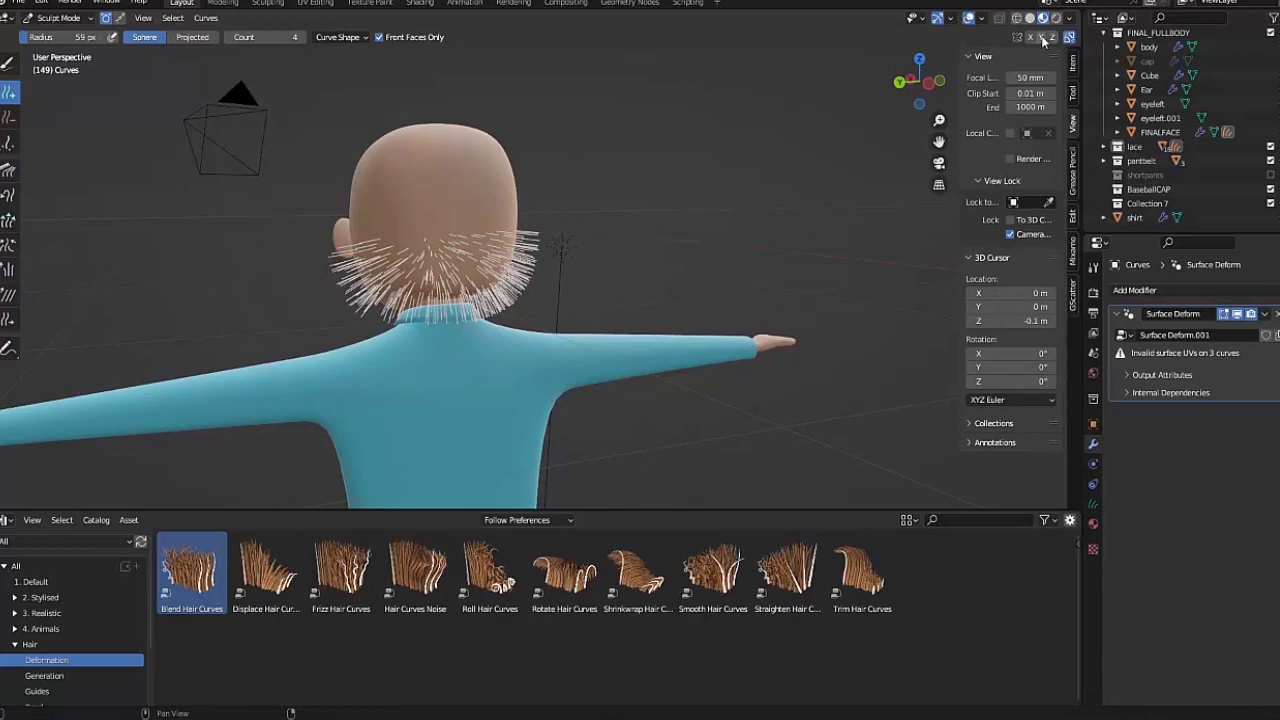
# Step: Comb the new back-of-head hair downward
pyautogui.moveTo(470, 212); pyautogui.dragTo(410, 215, button='middle')
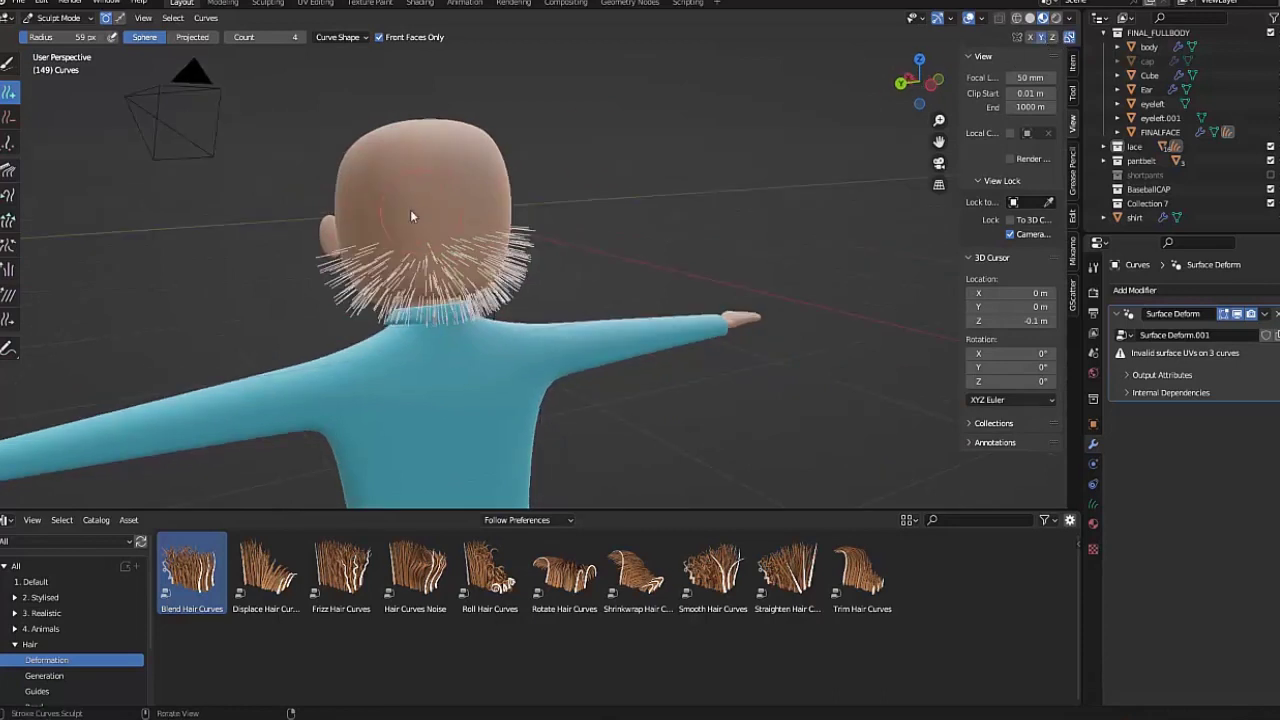
pyautogui.click(9, 174)
pyautogui.moveTo(395, 285)
pyautogui.mouseDown()
pyautogui.moveTo(350, 360)
pyautogui.moveTo(433, 388)
pyautogui.moveTo(457, 325)
pyautogui.moveTo(543, 330)
pyautogui.mouseUp()
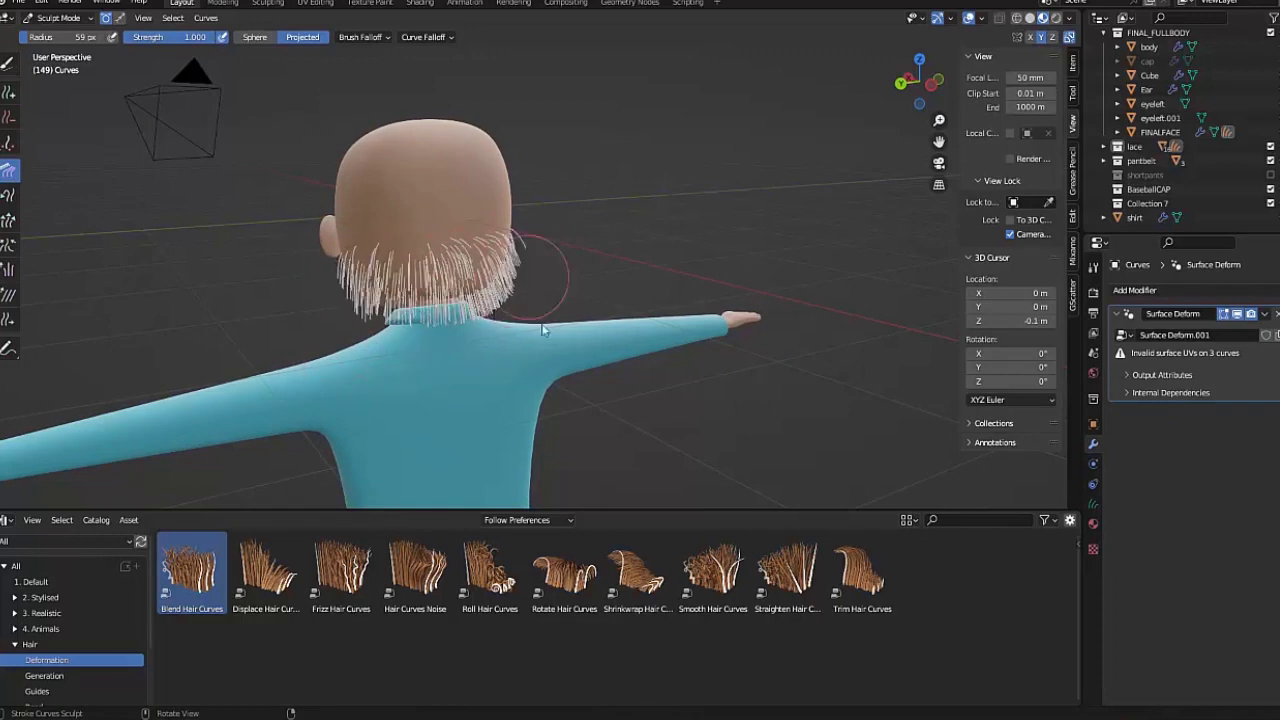
pyautogui.moveTo(543, 330)
pyautogui.mouseDown(button='middle')
pyautogui.moveTo(637, 290)
pyautogui.moveTo(501, 337)
pyautogui.moveTo(420, 330)
pyautogui.mouseUp(button='middle')
# Step: Add new strands over the back and upper back of the head
pyautogui.click(8, 117)
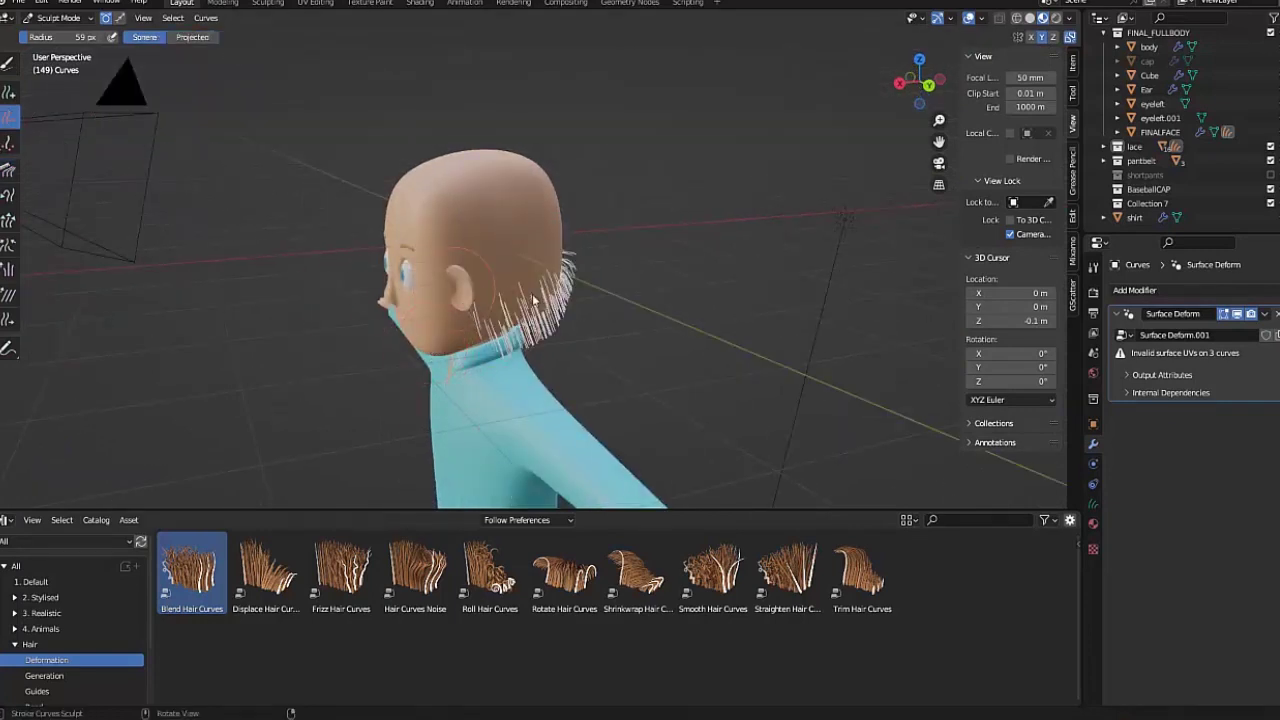
pyautogui.moveTo(418, 345); pyautogui.dragTo(316, 268, button='middle')
pyautogui.click(8, 92)
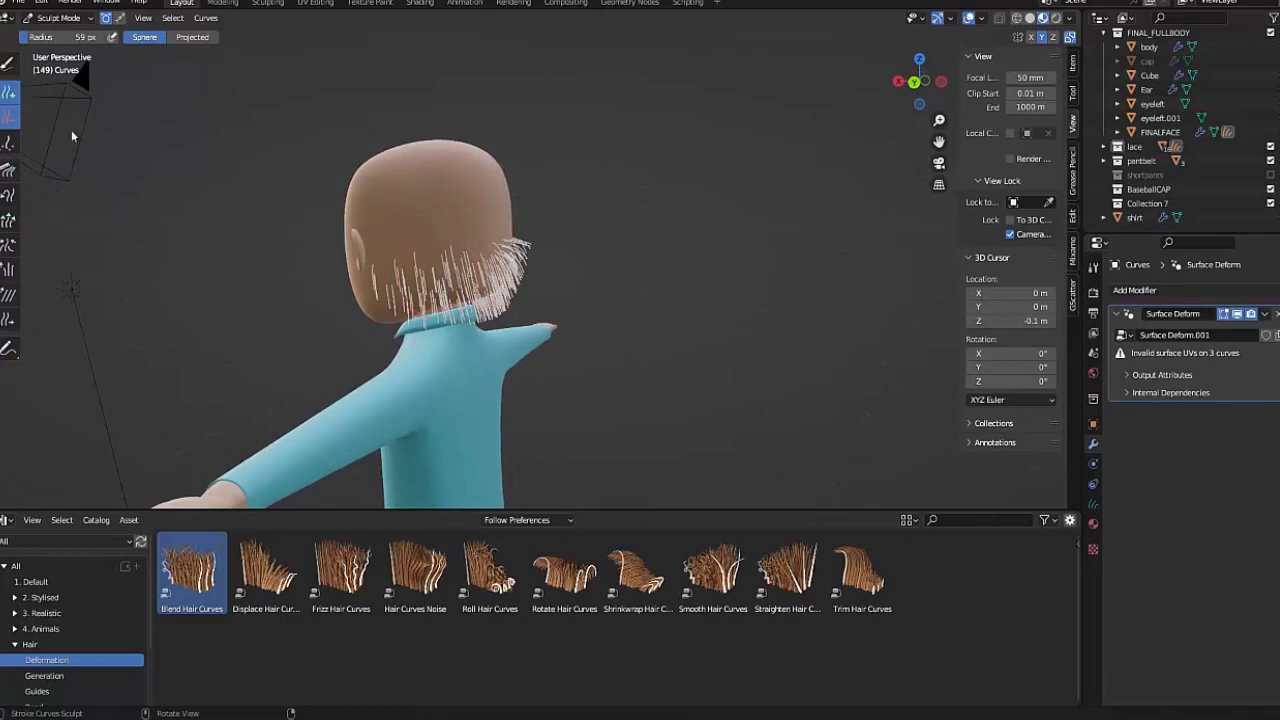
pyautogui.moveTo(420, 293)
pyautogui.mouseDown()
pyautogui.moveTo(432, 268)
pyautogui.moveTo(407, 258)
pyautogui.mouseUp()
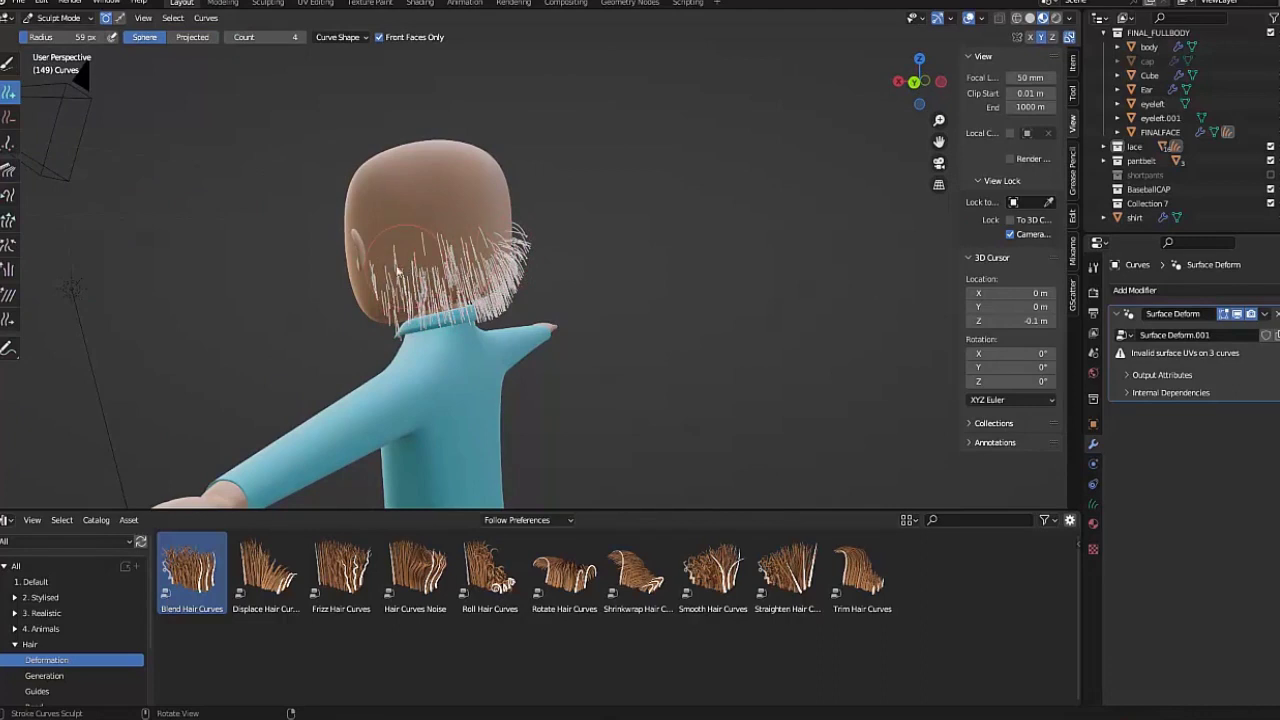
pyautogui.moveTo(448, 251); pyautogui.dragTo(487, 243, button='middle')
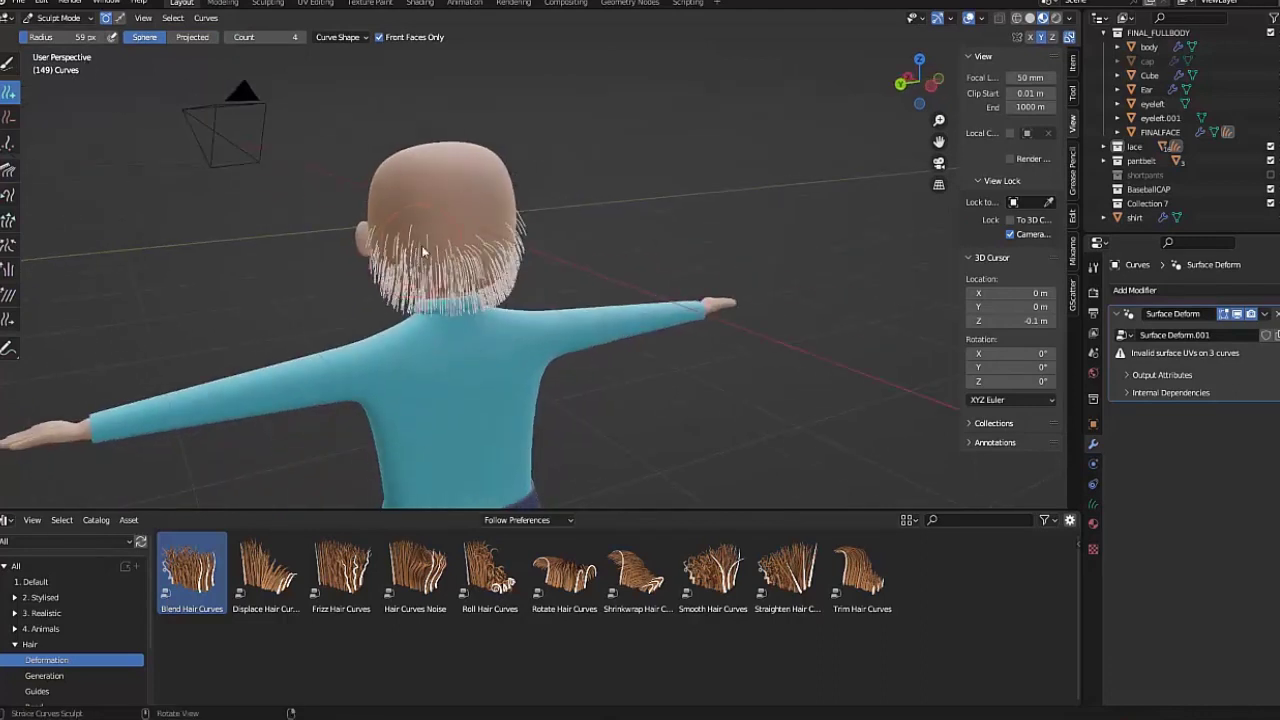
pyautogui.moveTo(487, 243)
pyautogui.mouseDown()
pyautogui.moveTo(436, 186)
pyautogui.moveTo(455, 200)
pyautogui.mouseUp()
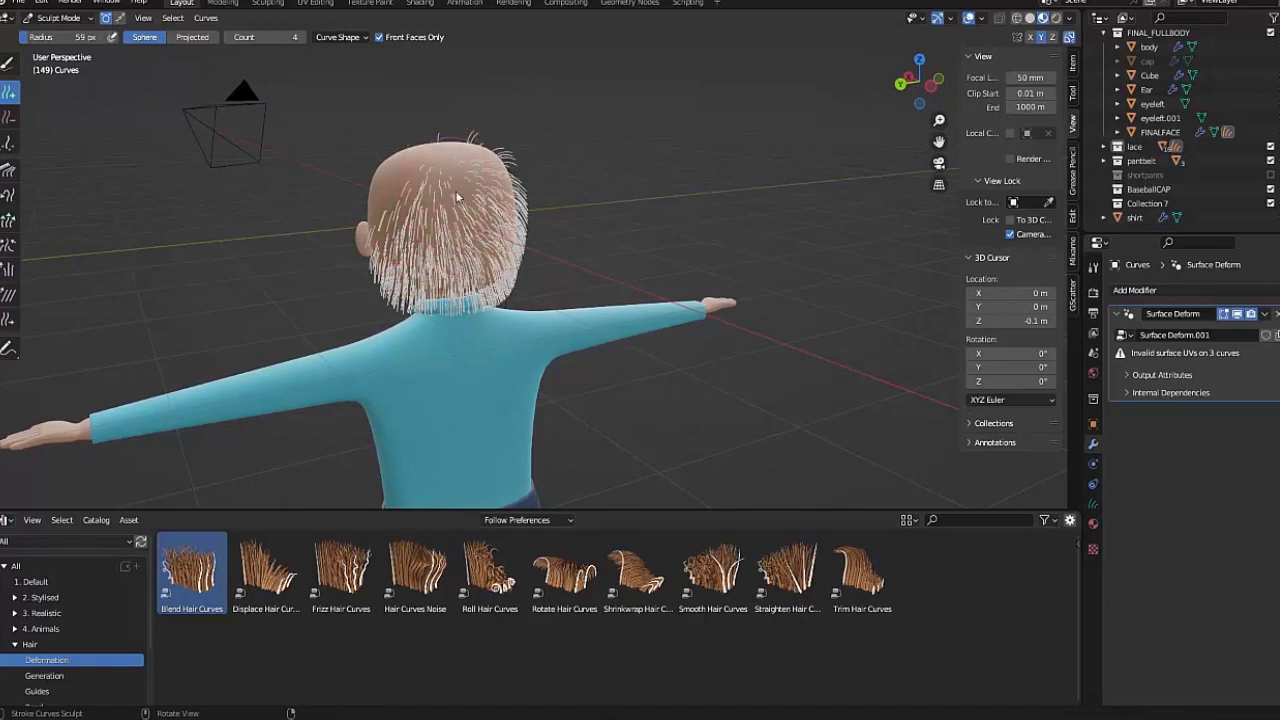
# Step: Fill the crown, sides and top of the head with new strands
pyautogui.moveTo(466, 230); pyautogui.dragTo(515, 230, button='middle')
pyautogui.moveTo(515, 229); pyautogui.dragTo(405, 267)
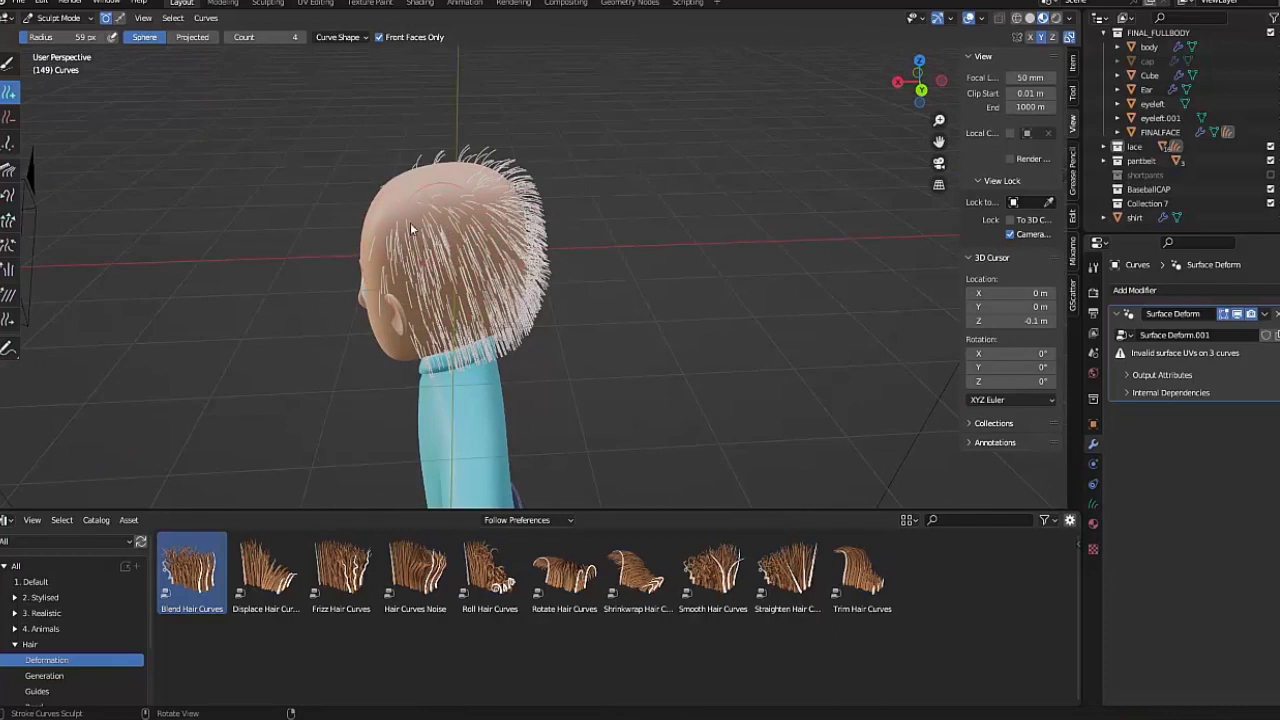
pyautogui.moveTo(410, 226); pyautogui.dragTo(425, 330)
pyautogui.moveTo(440, 310)
pyautogui.mouseDown(button='middle')
pyautogui.moveTo(557, 226)
pyautogui.moveTo(588, 262)
pyautogui.moveTo(536, 225)
pyautogui.mouseUp(button='middle')
pyautogui.moveTo(481, 245)
pyautogui.mouseDown()
pyautogui.moveTo(557, 264)
pyautogui.moveTo(518, 282)
pyautogui.moveTo(474, 249)
pyautogui.mouseUp()
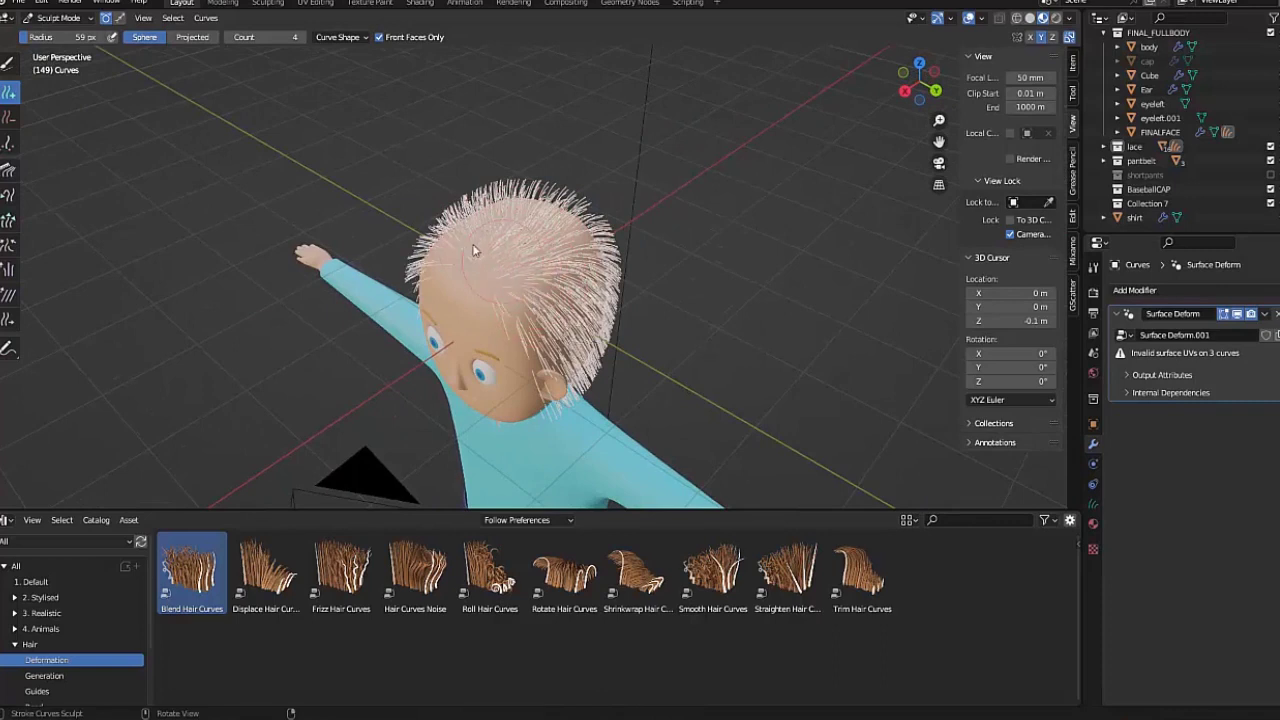
pyautogui.moveTo(474, 235); pyautogui.dragTo(548, 216, button='middle')
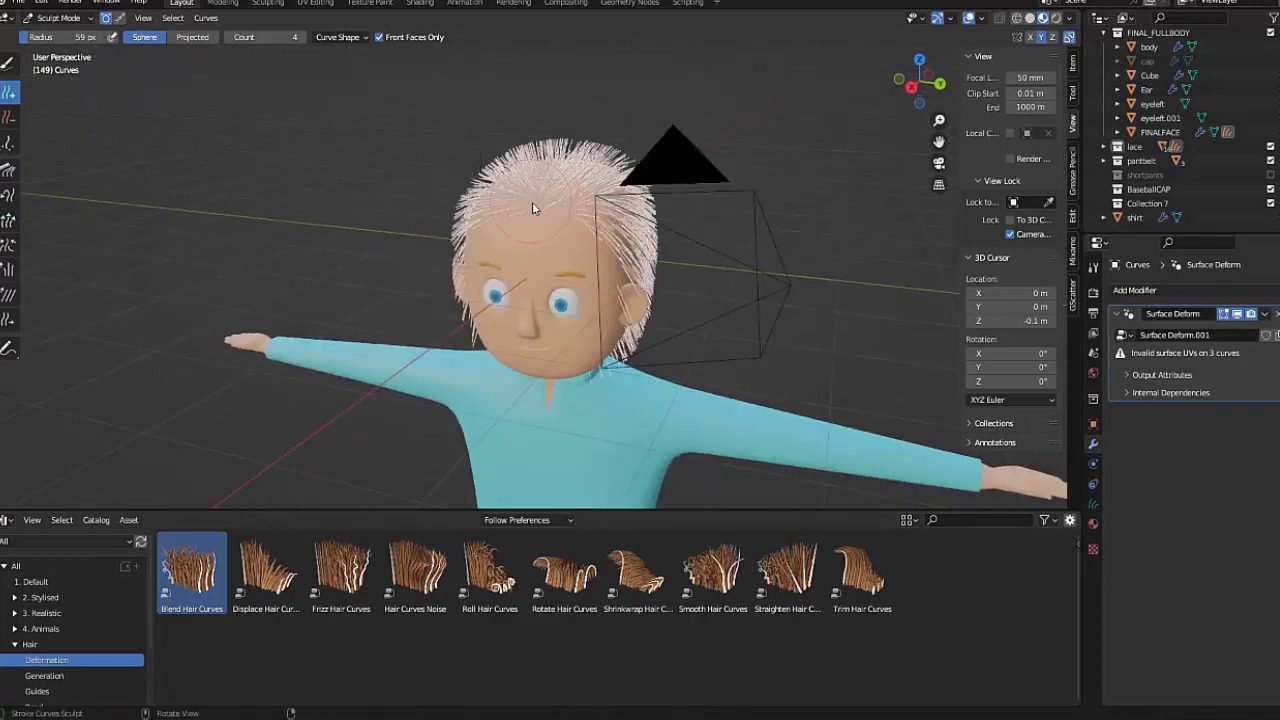
pyautogui.moveTo(455, 205)
pyautogui.mouseDown(button='middle')
pyautogui.moveTo(486, 186)
pyautogui.moveTo(494, 243)
pyautogui.moveTo(530, 240)
pyautogui.mouseUp(button='middle')
# Step: Try the Add and Delete curve brushes at a smaller radius while orbiting the character
pyautogui.click(8, 117)
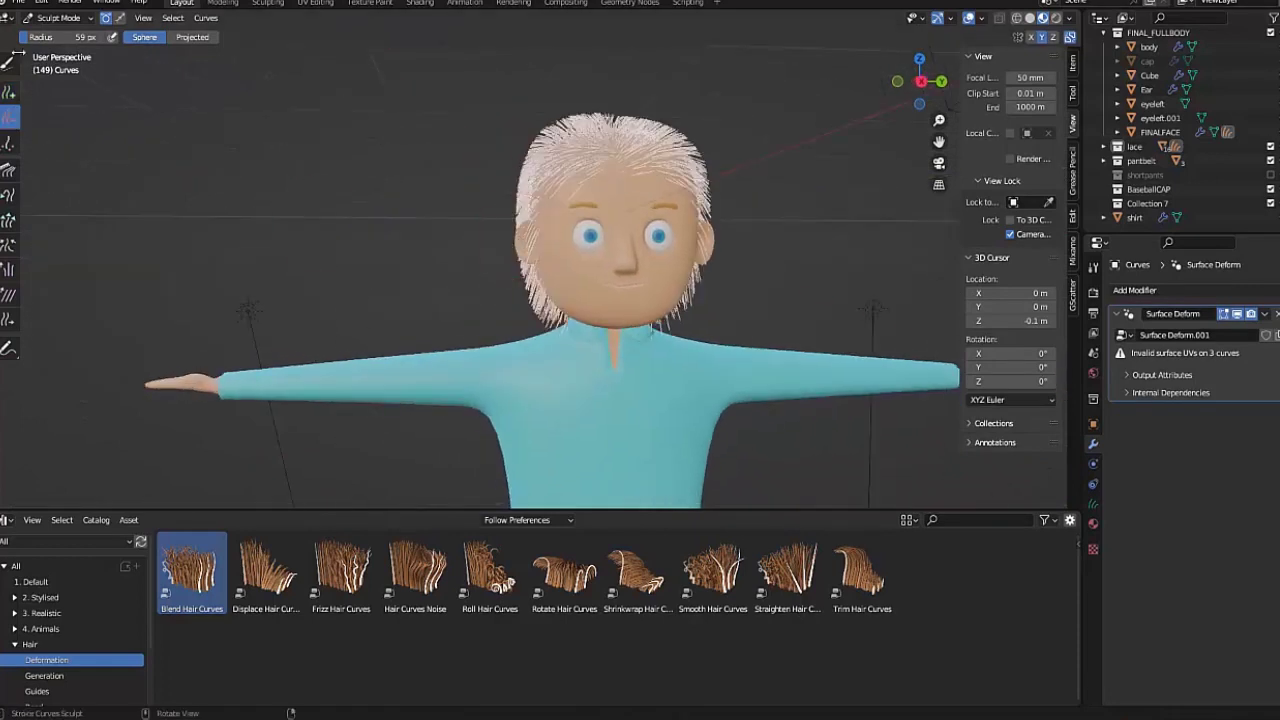
pyautogui.press('[')
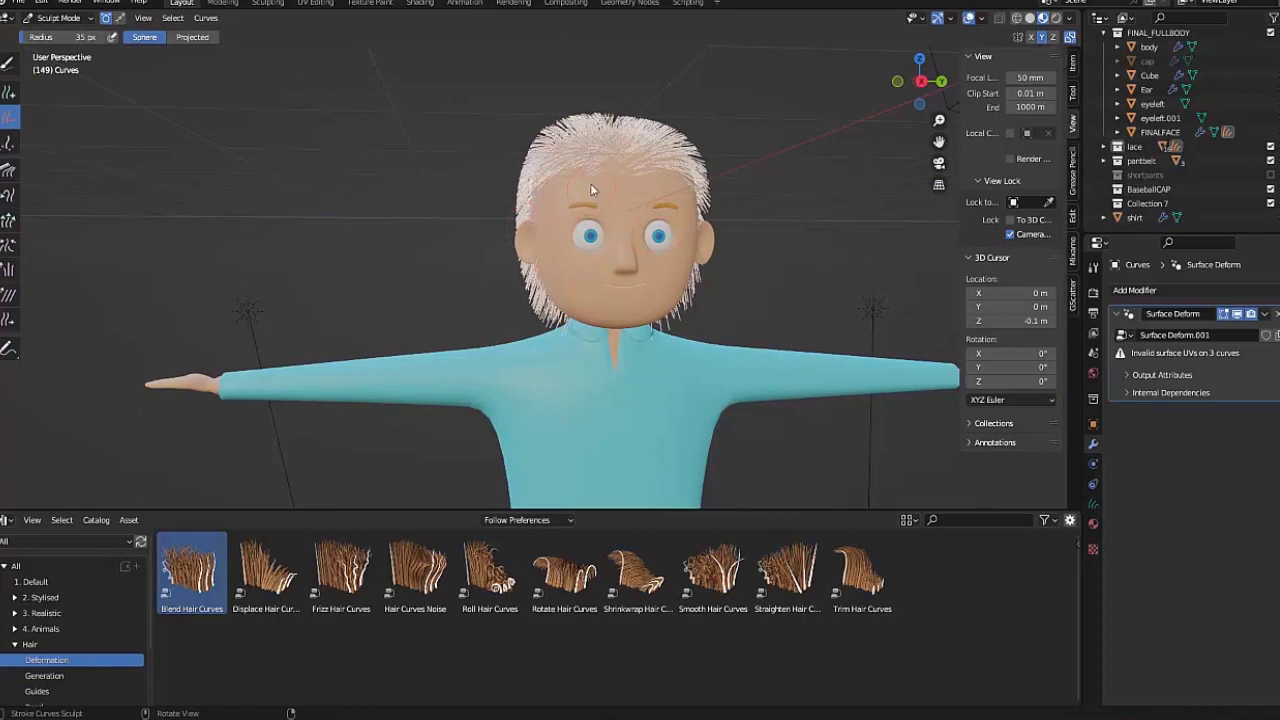
pyautogui.moveTo(565, 214); pyautogui.dragTo(583, 302, button='middle')
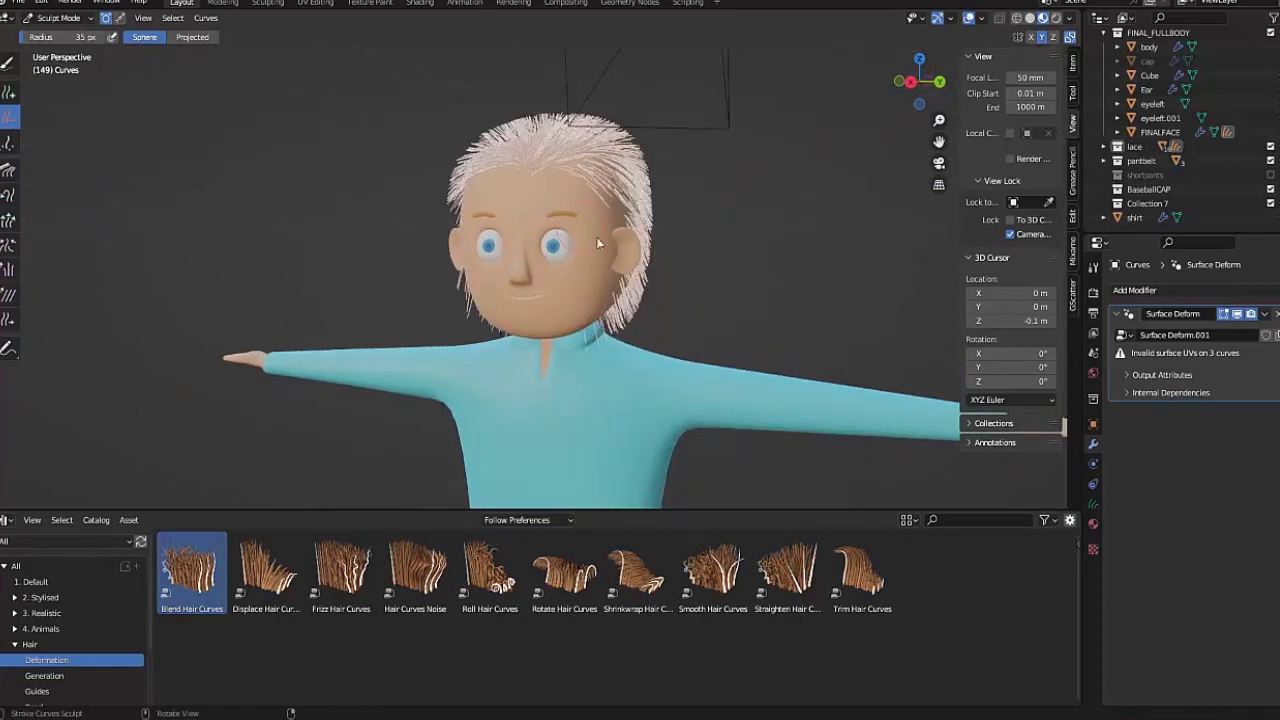
pyautogui.moveTo(598, 243); pyautogui.dragTo(570, 250, button='middle')
pyautogui.click(8, 92)
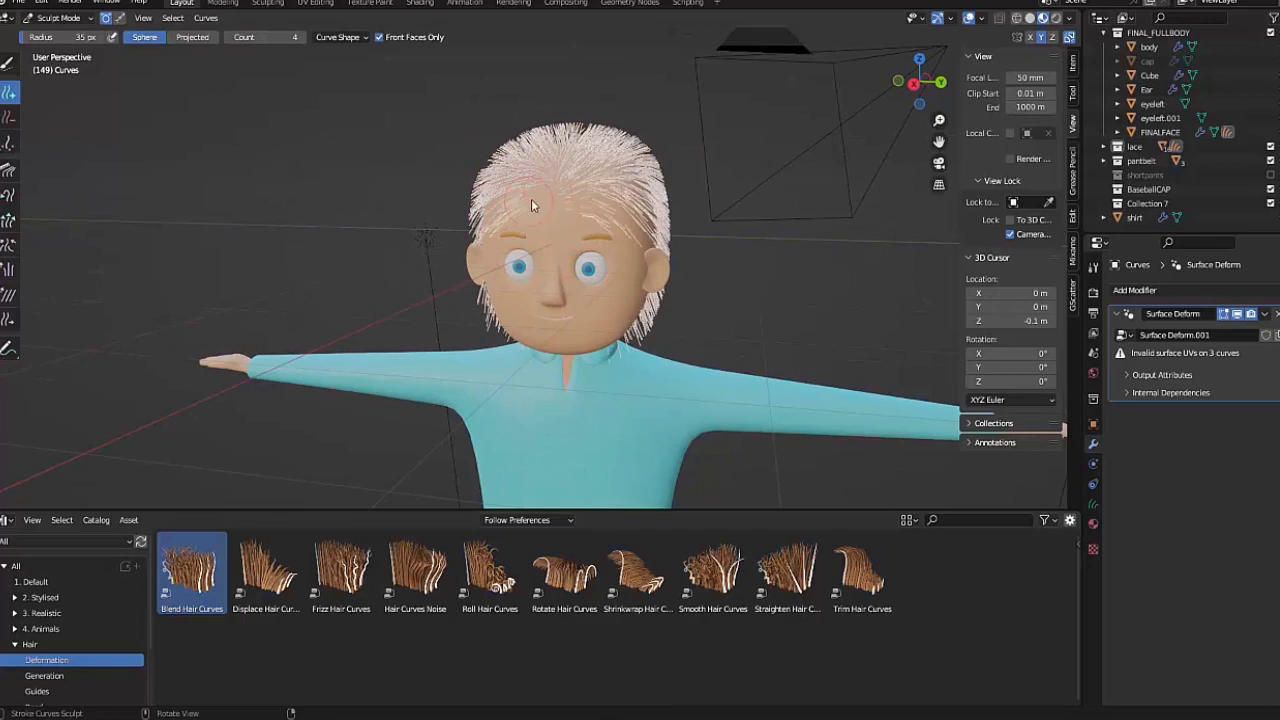
pyautogui.moveTo(540, 200); pyautogui.dragTo(357, 129, button='middle')
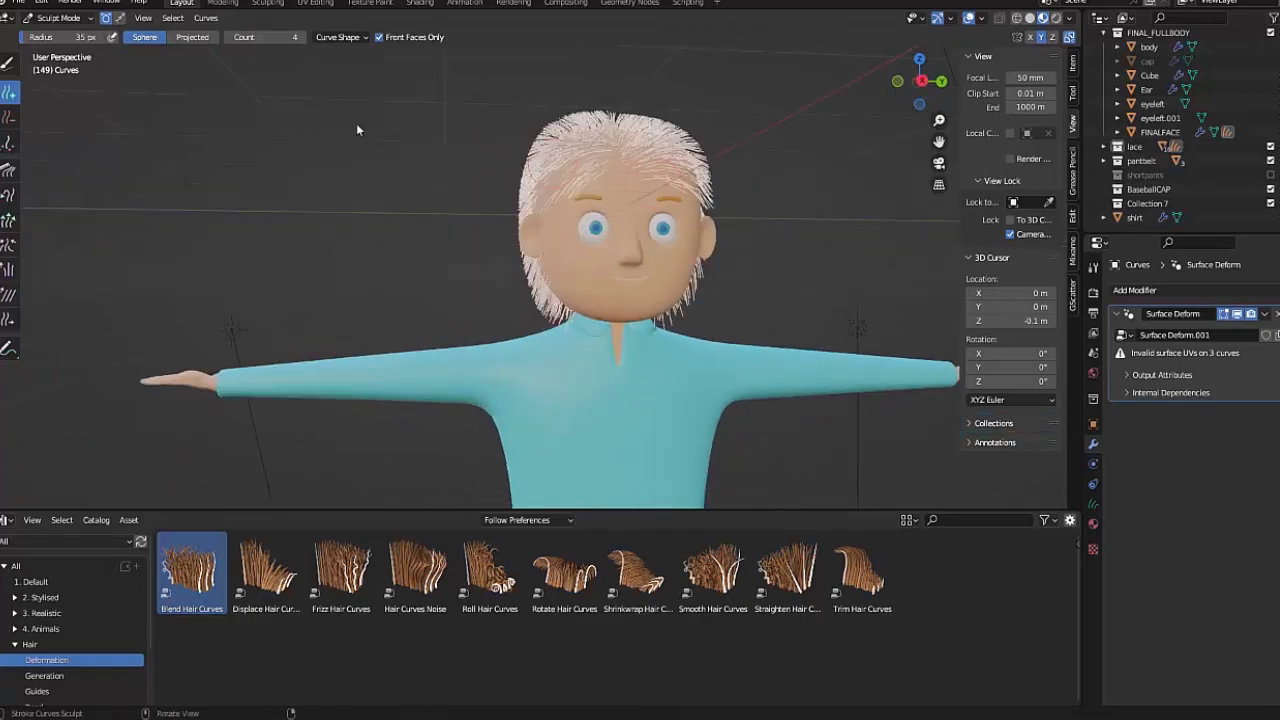
pyautogui.click(8, 117)
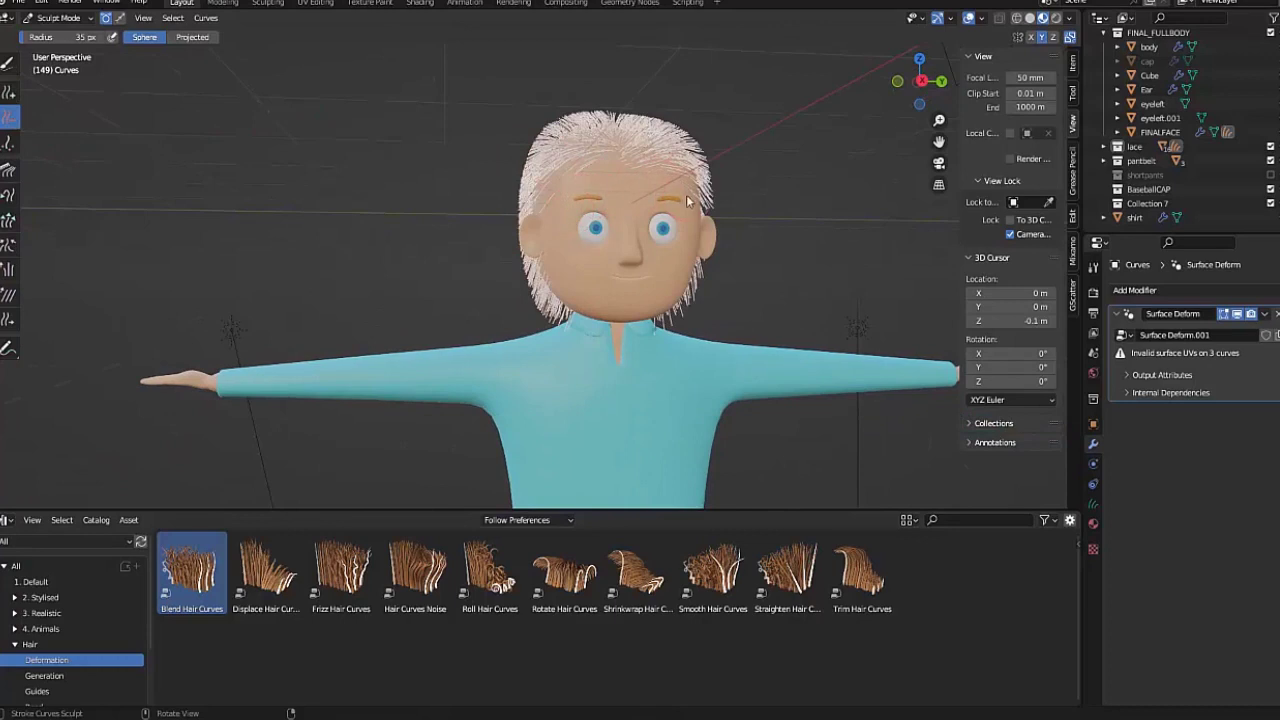
pyautogui.moveTo(638, 291); pyautogui.dragTo(791, 322, button='middle')
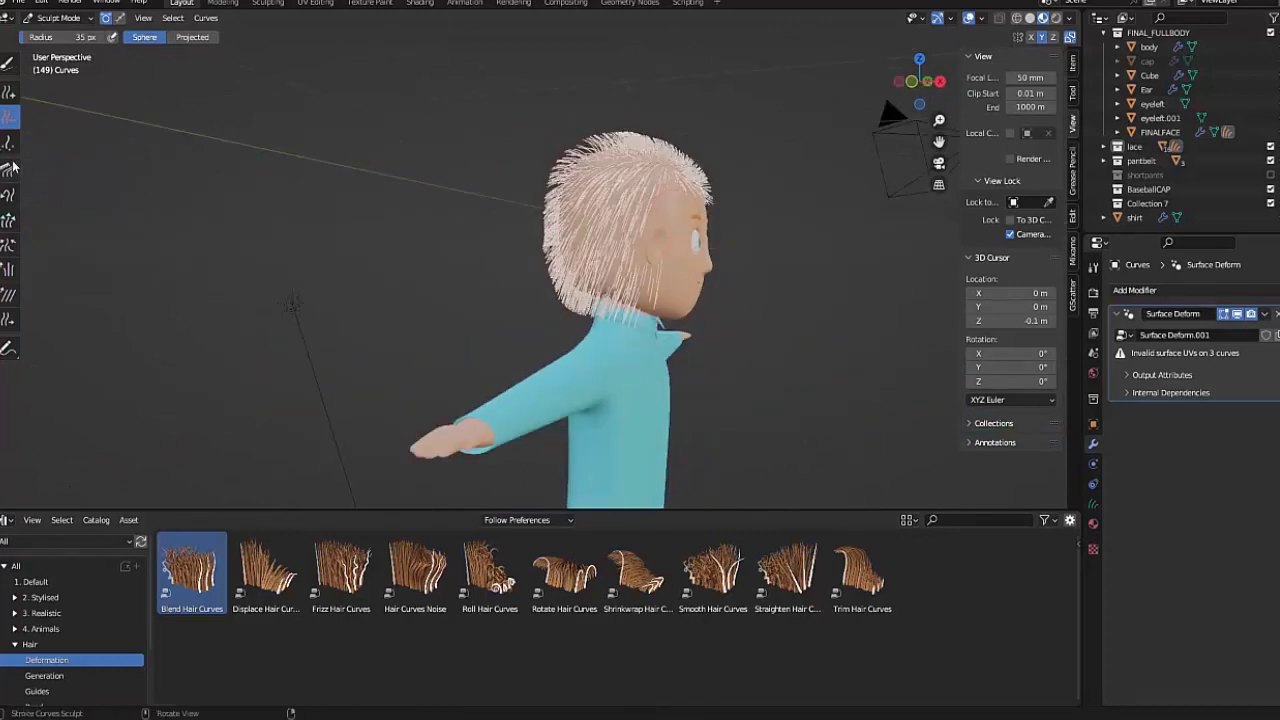
pyautogui.click(8, 94)
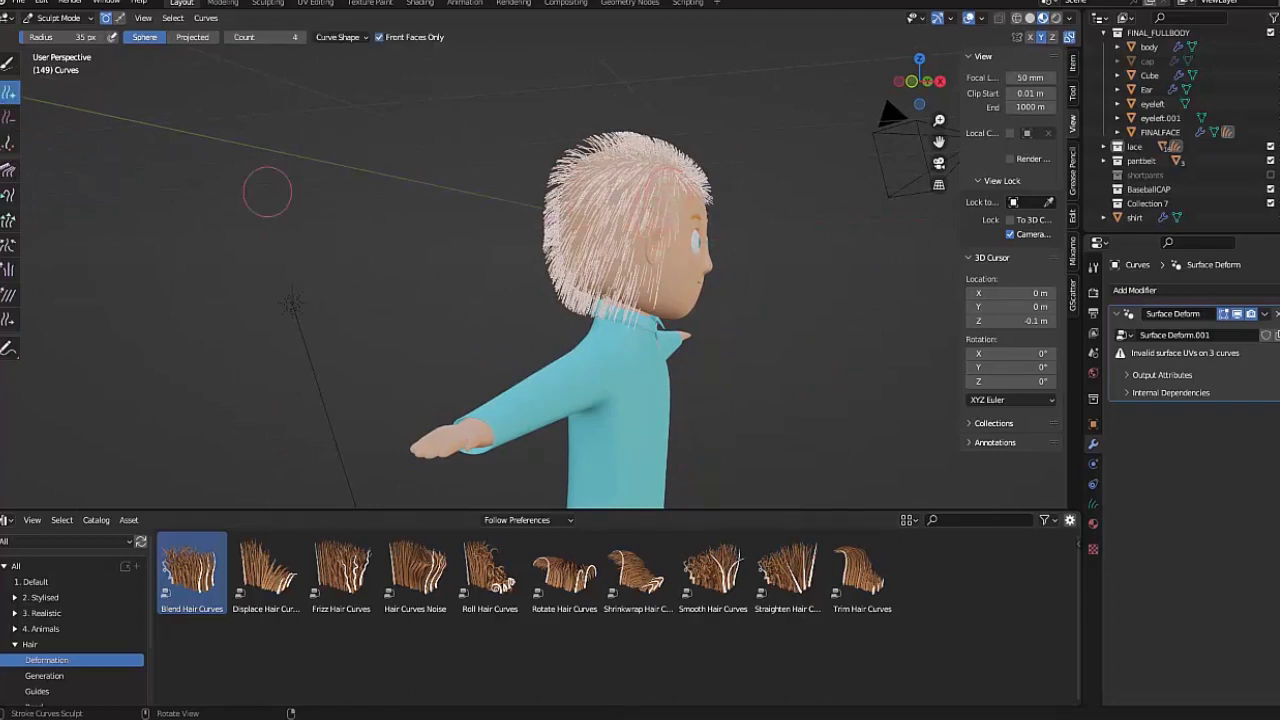
pyautogui.click(7, 118)
pyautogui.moveTo(683, 237); pyautogui.dragTo(586, 342, button='middle')
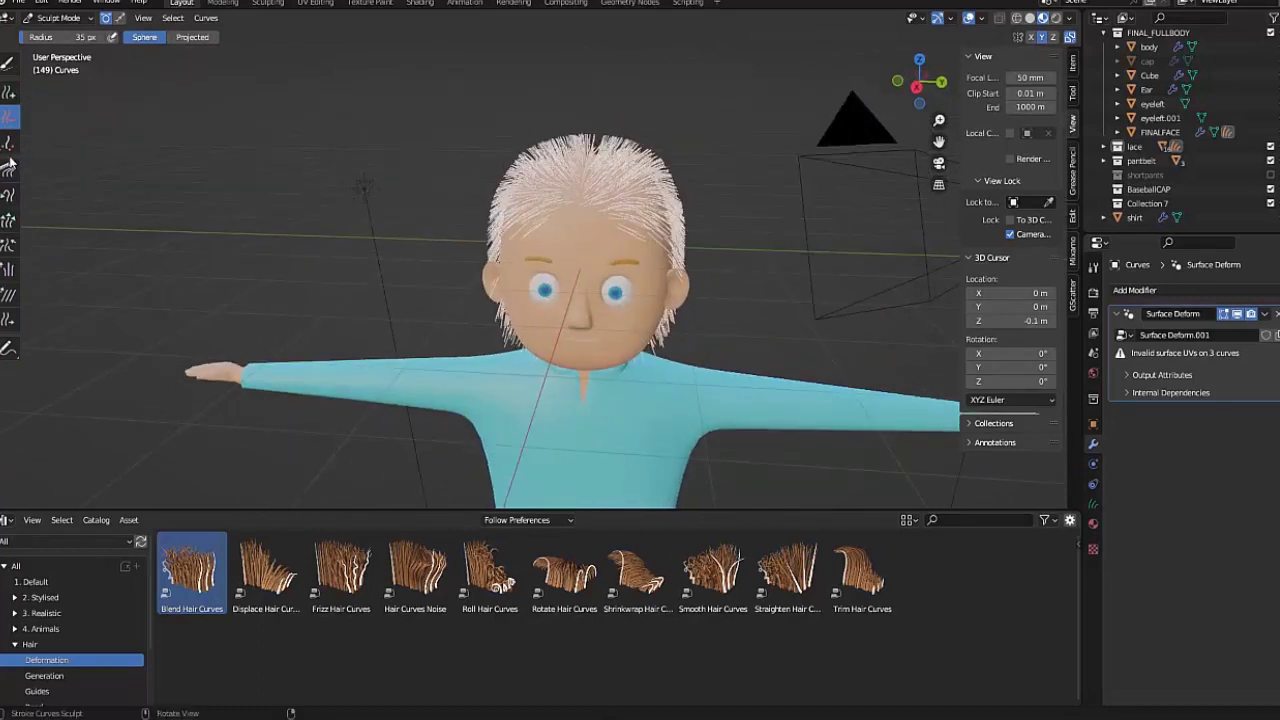
# Step: Try Grow/Shrink, then comb the stray strands on the head's left side
pyautogui.click(10, 222)
pyautogui.moveTo(306, 237)
pyautogui.mouseDown(button='middle')
pyautogui.moveTo(737, 277)
pyautogui.moveTo(828, 239)
pyautogui.moveTo(658, 303)
pyautogui.moveTo(525, 137)
pyautogui.mouseUp(button='middle')
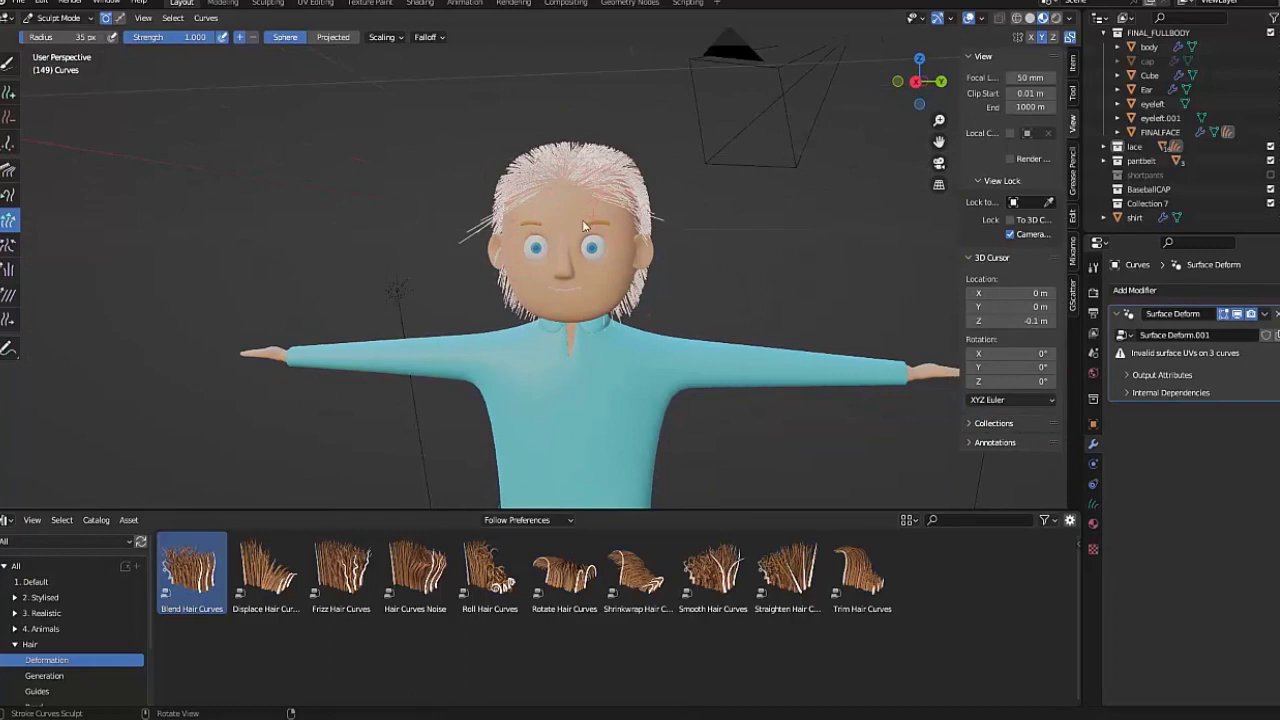
pyautogui.click(8, 170)
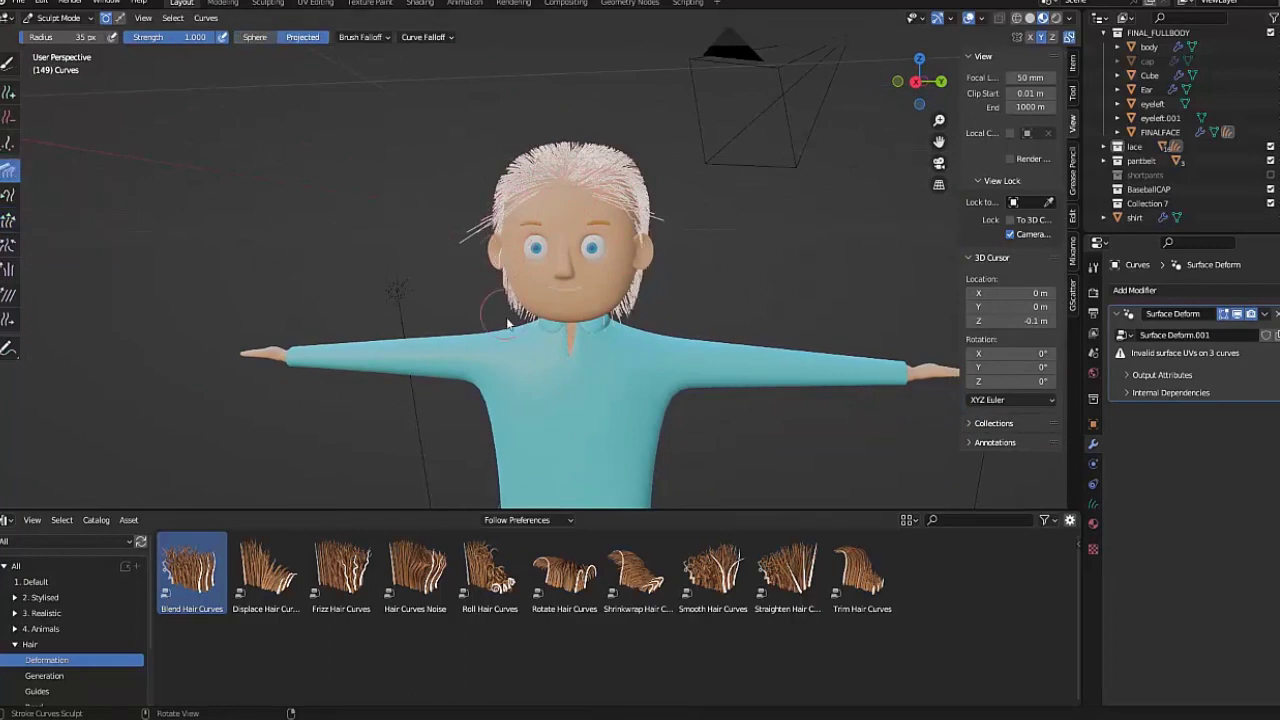
pyautogui.moveTo(466, 237)
pyautogui.mouseDown()
pyautogui.moveTo(607, 258)
pyautogui.moveTo(622, 316)
pyautogui.mouseUp()
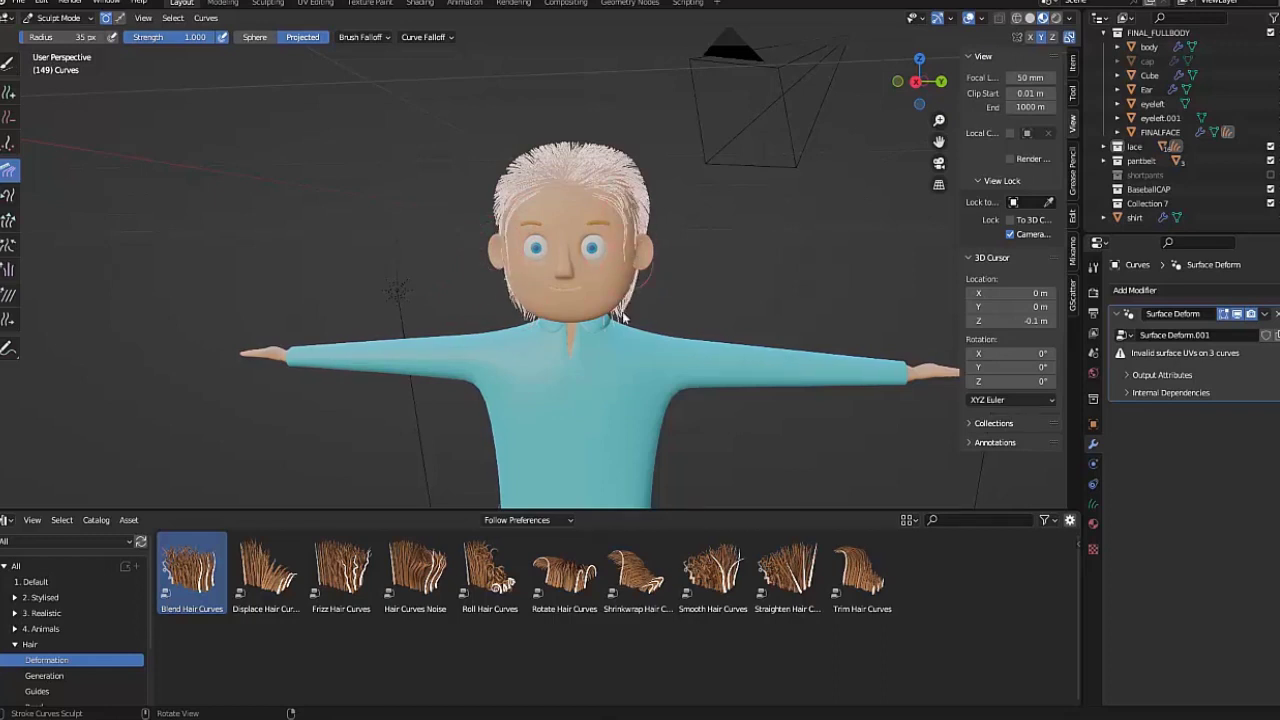
pyautogui.moveTo(645, 195)
pyautogui.mouseDown(button='middle')
pyautogui.moveTo(531, 192)
pyautogui.moveTo(577, 264)
pyautogui.moveTo(708, 222)
pyautogui.moveTo(671, 189)
pyautogui.moveTo(588, 269)
pyautogui.moveTo(593, 283)
pyautogui.moveTo(588, 234)
pyautogui.moveTo(643, 216)
pyautogui.mouseUp(button='middle')
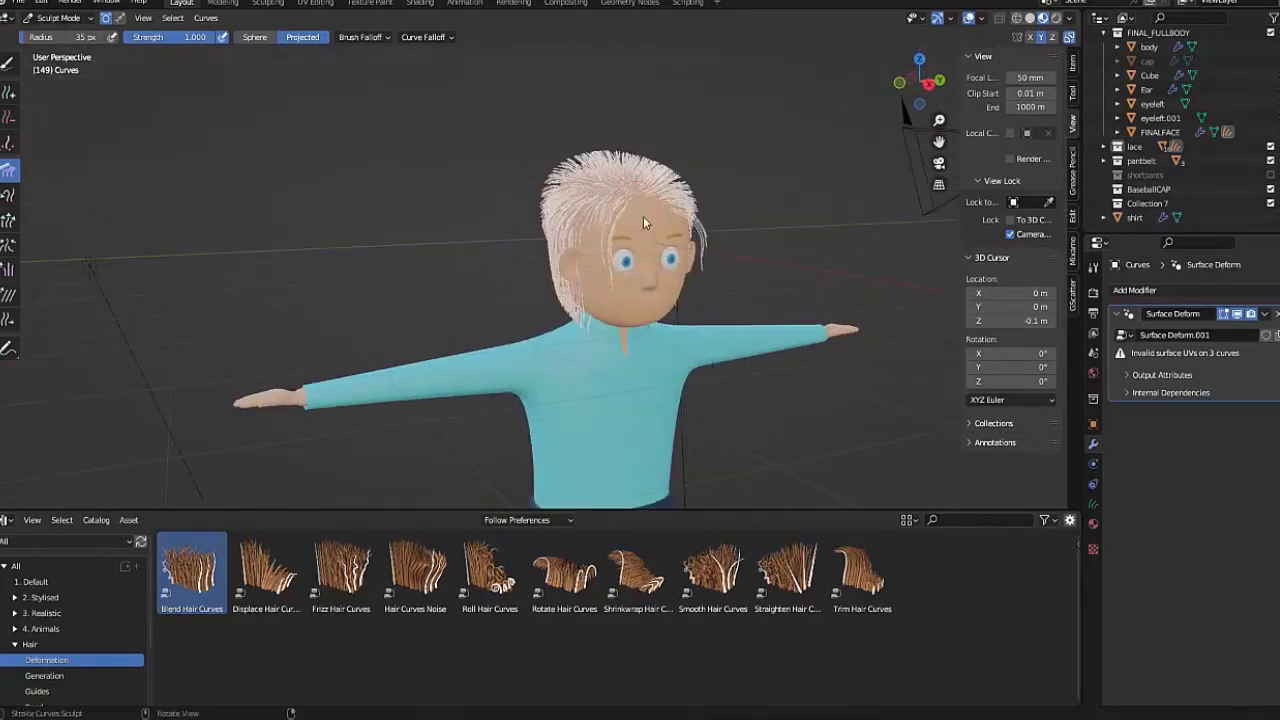
# Step: Check the hair material, switch to Object Mode, and render the camera view
pyautogui.click(1093, 523)
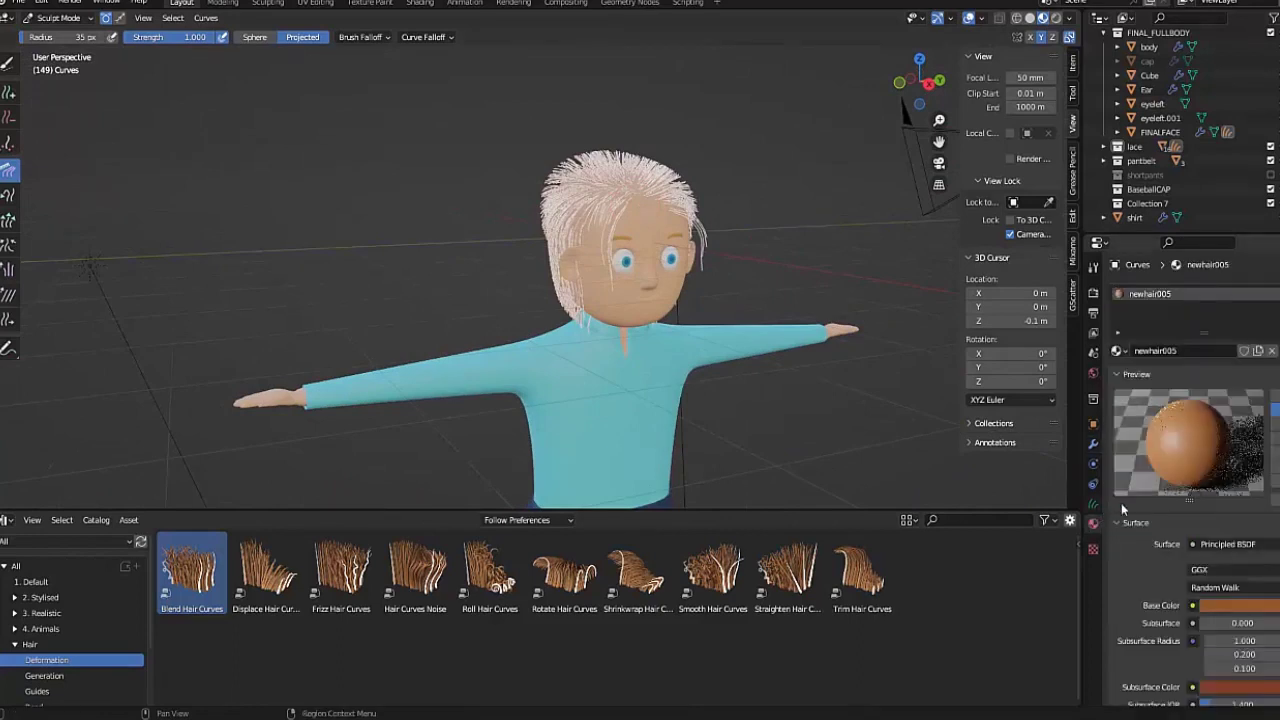
pyautogui.click(1118, 351)
pyautogui.click(60, 18)
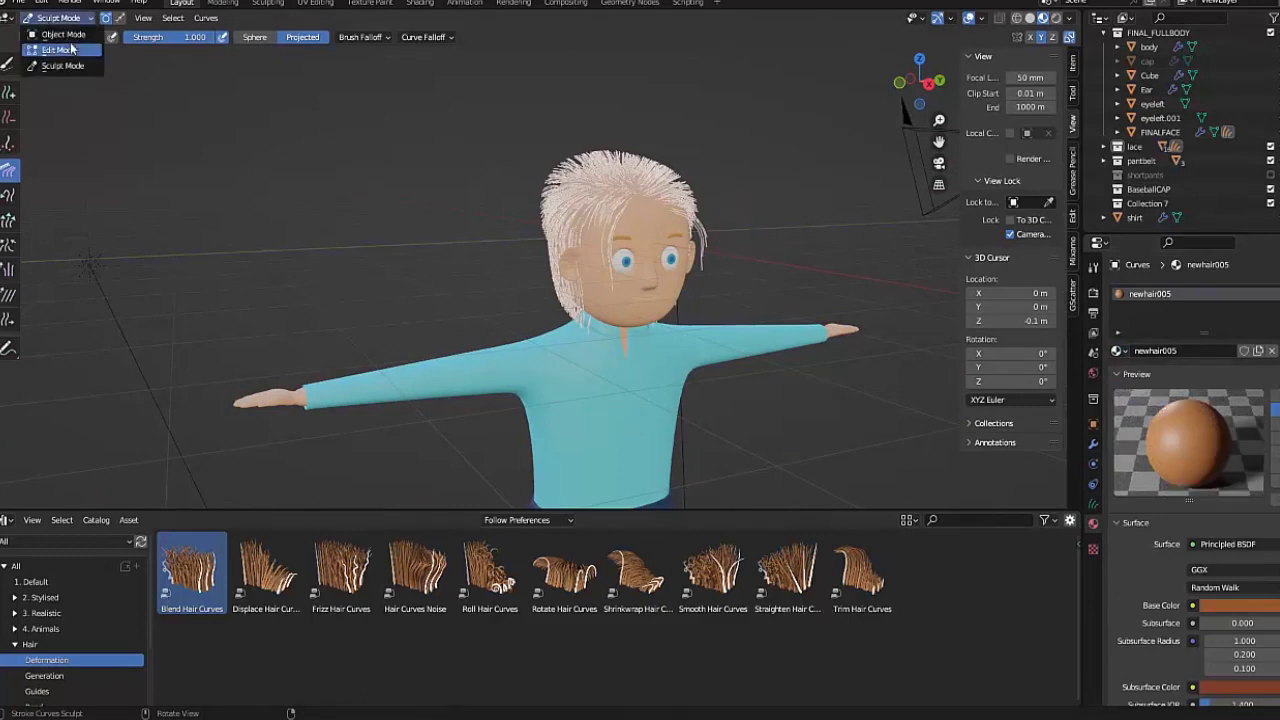
pyautogui.click(60, 30)
pyautogui.moveTo(740, 230)
pyautogui.mouseDown(button='middle')
pyautogui.moveTo(784, 216)
pyautogui.moveTo(675, 230)
pyautogui.mouseUp(button='middle')
pyautogui.press('KP_0')
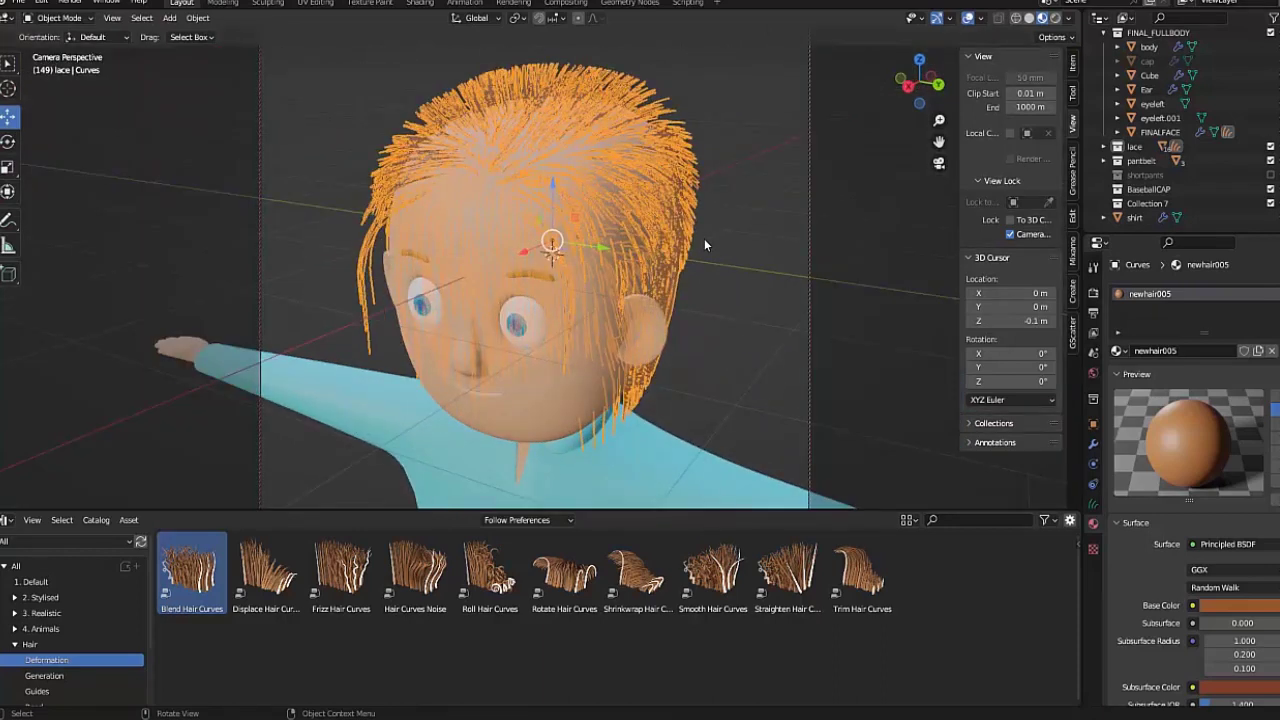
pyautogui.press('F12')
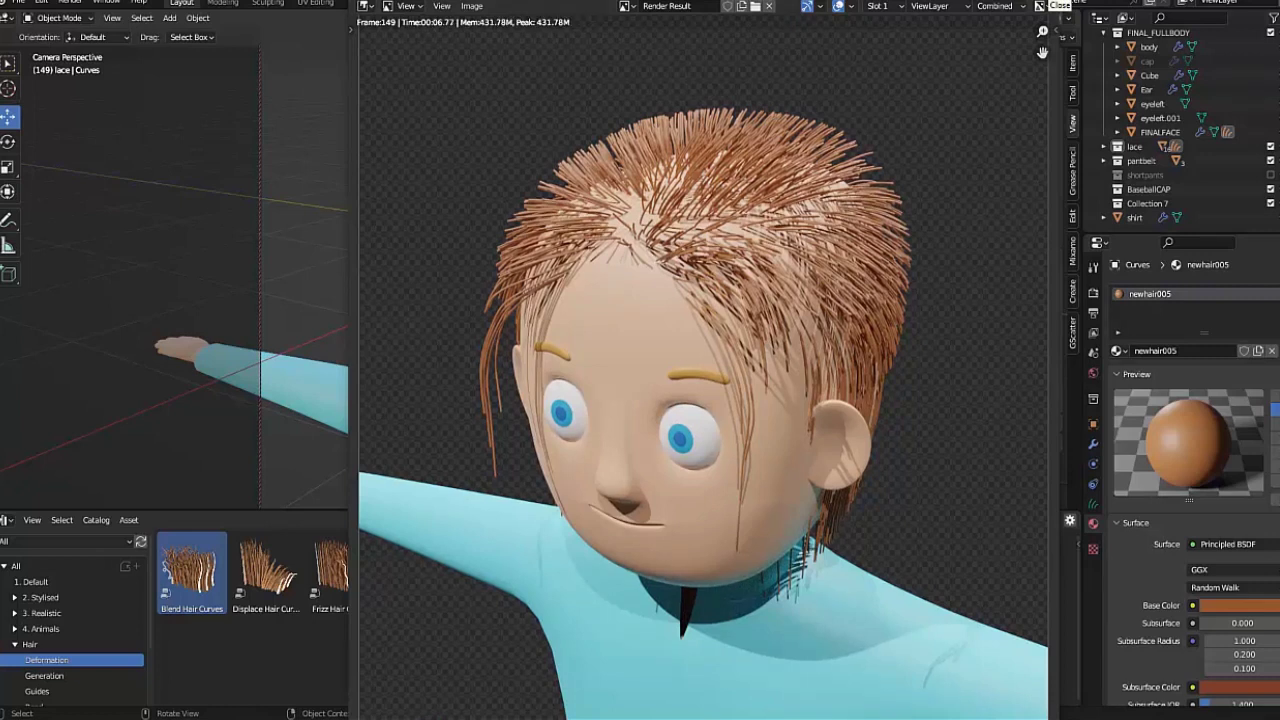
pyautogui.press('Escape')
# Step: Inspect the head from front and back, then return to Sculpt Mode
pyautogui.moveTo(766, 250)
pyautogui.mouseDown(button='middle')
pyautogui.moveTo(716, 279)
pyautogui.moveTo(850, 328)
pyautogui.mouseUp(button='middle')
pyautogui.scroll(2, 850, 328)
pyautogui.press('KP_1')
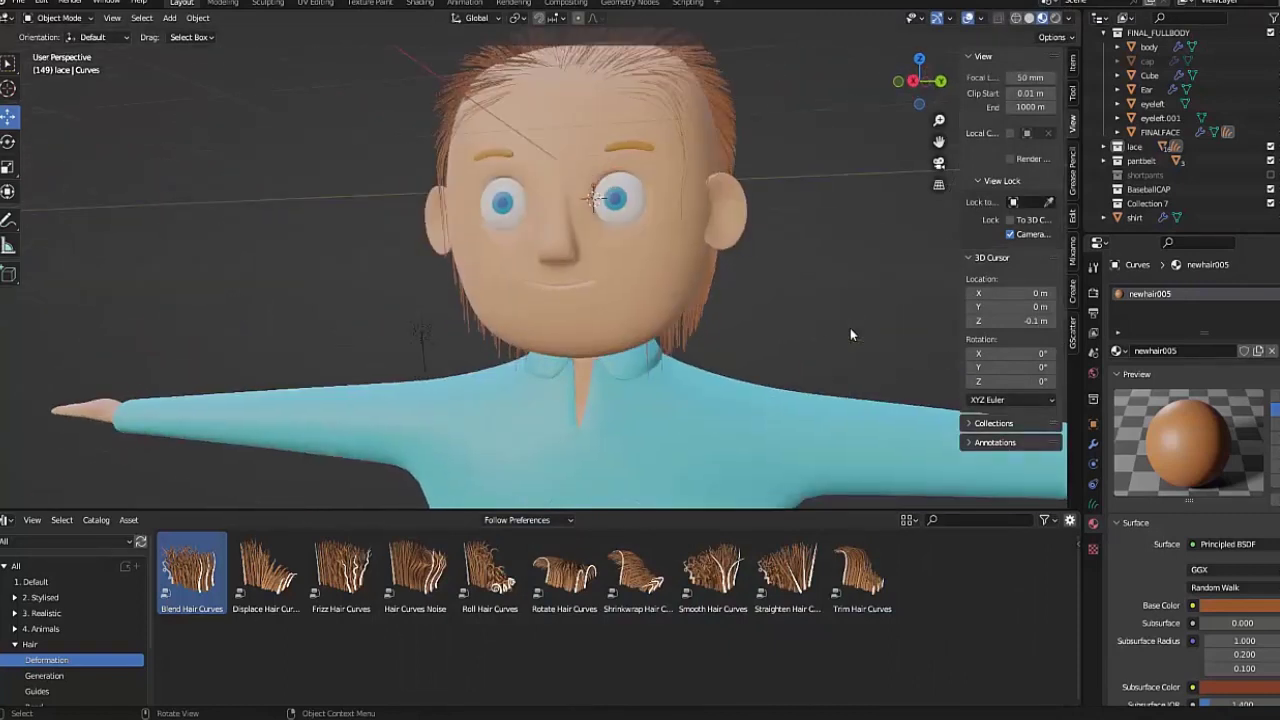
pyautogui.moveTo(743, 383); pyautogui.dragTo(631, 429, button='middle')
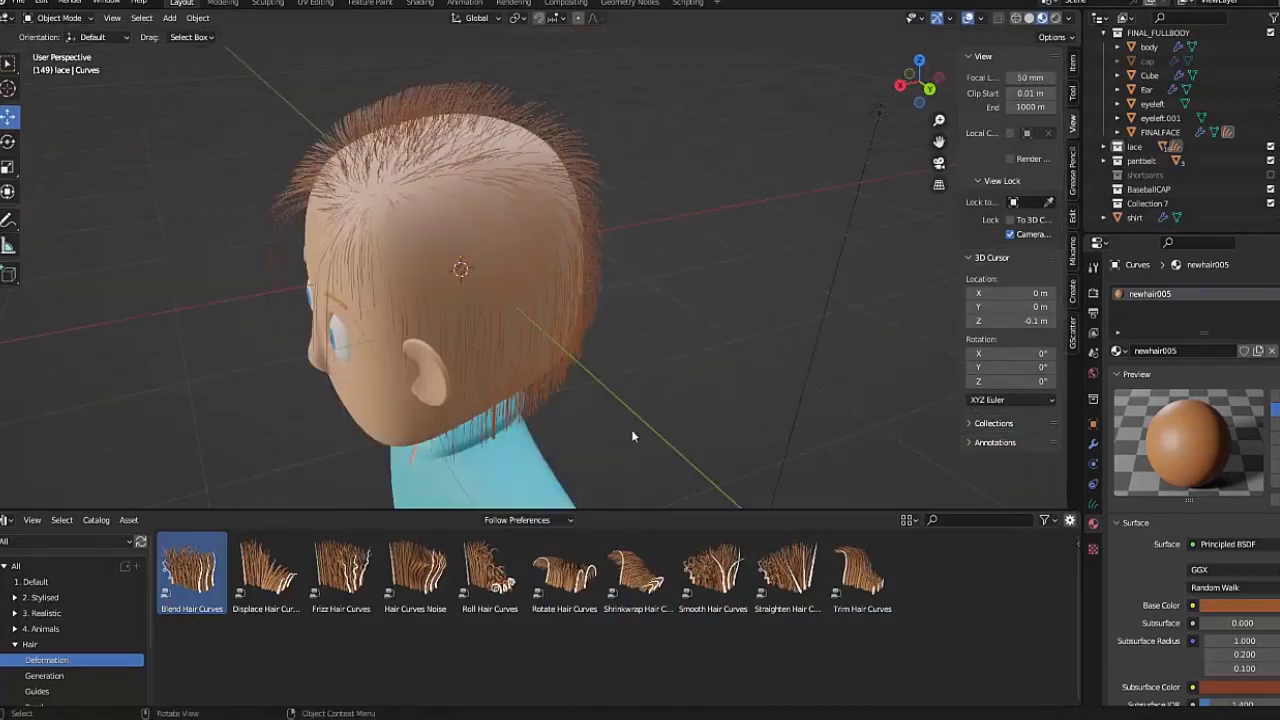
pyautogui.click(58, 18)
pyautogui.click(60, 54)
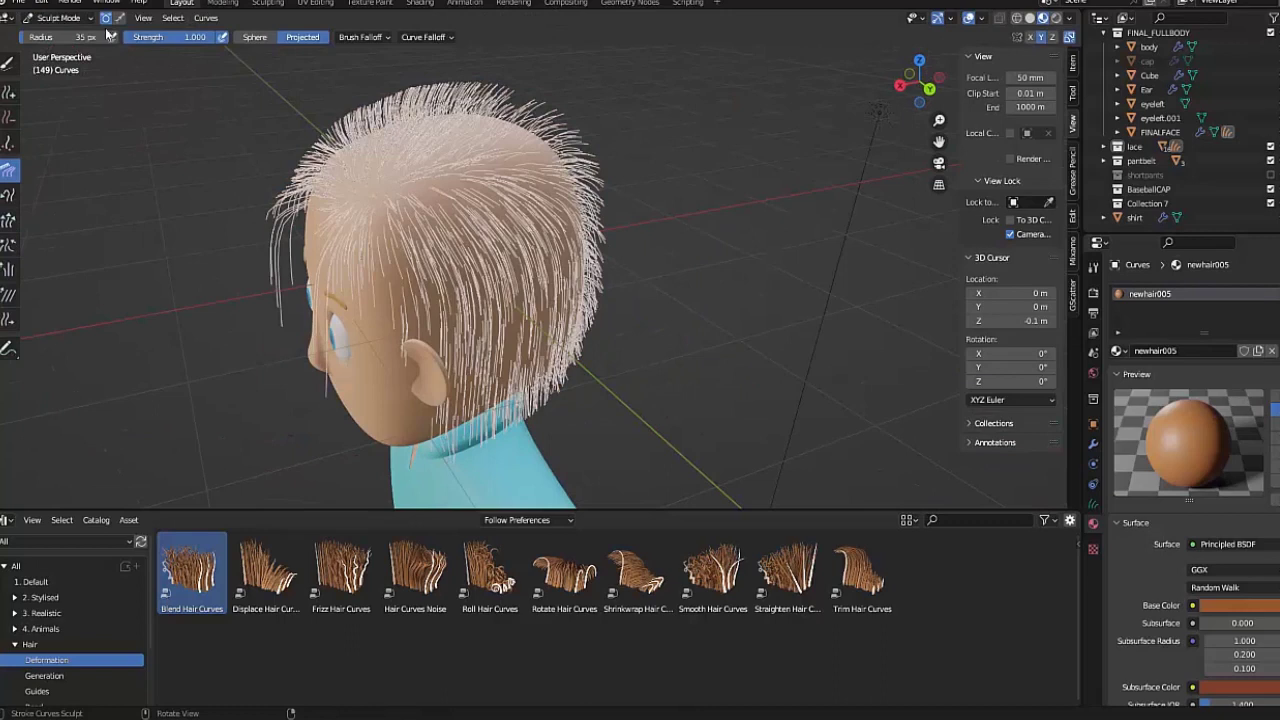
# Step: Add extra hair curves across the back, top and side of the head
pyautogui.click(9, 93)
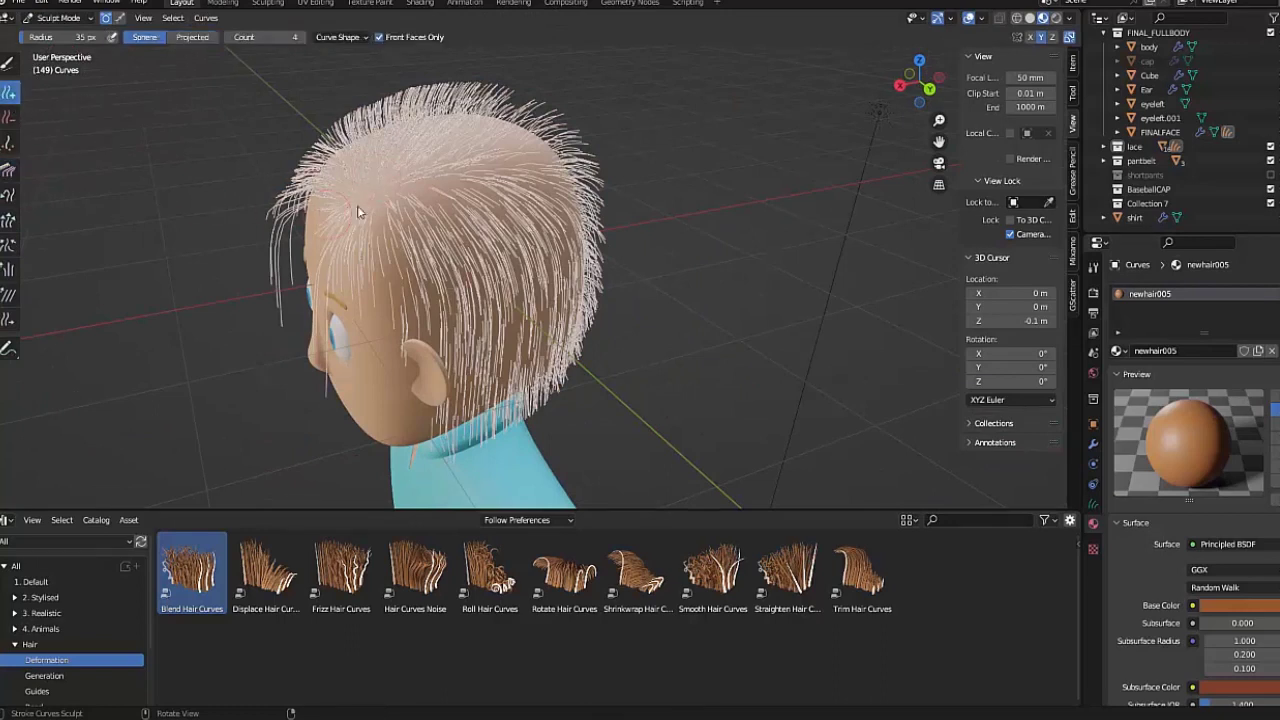
pyautogui.moveTo(456, 191)
pyautogui.mouseDown()
pyautogui.moveTo(489, 291)
pyautogui.moveTo(473, 345)
pyautogui.mouseUp()
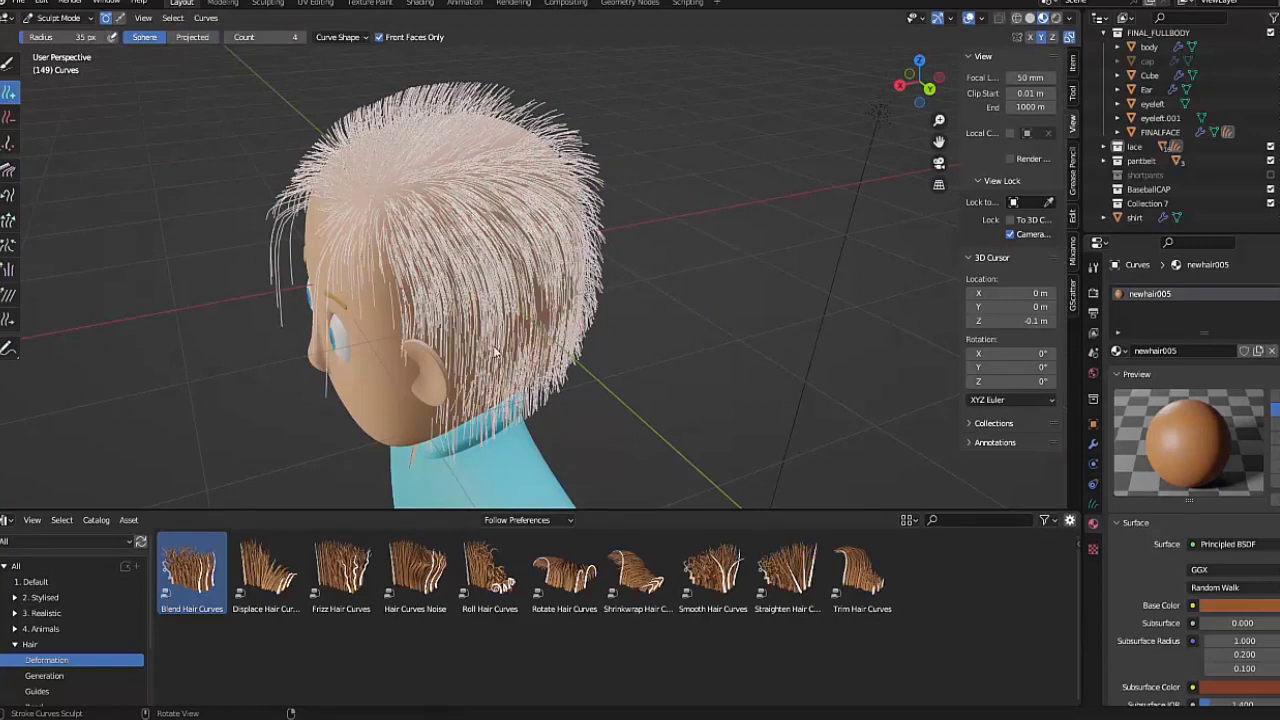
pyautogui.moveTo(505, 308); pyautogui.dragTo(714, 113, button='middle')
pyautogui.moveTo(723, 150)
pyautogui.mouseDown()
pyautogui.moveTo(657, 120)
pyautogui.moveTo(608, 126)
pyautogui.moveTo(745, 185)
pyautogui.moveTo(570, 226)
pyautogui.mouseUp()
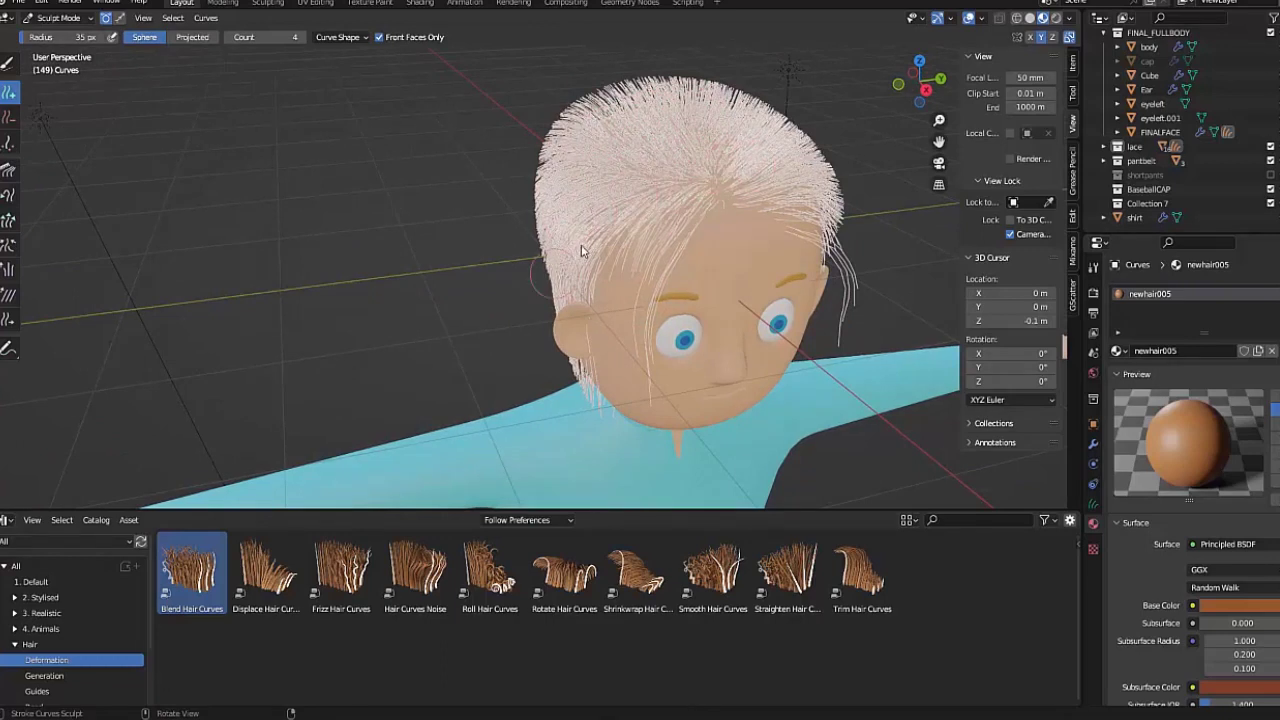
pyautogui.moveTo(581, 251); pyautogui.dragTo(680, 165, button='middle')
pyautogui.moveTo(680, 165)
pyautogui.mouseDown()
pyautogui.moveTo(608, 228)
pyautogui.moveTo(585, 102)
pyautogui.moveTo(588, 310)
pyautogui.moveTo(654, 258)
pyautogui.mouseUp()
pyautogui.moveTo(680, 160)
pyautogui.mouseDown(button='middle')
pyautogui.moveTo(612, 260)
pyautogui.moveTo(524, 258)
pyautogui.mouseUp(button='middle')
# Step: Try deleting the long strands beside the face, undo it, and comb them instead
pyautogui.click(7, 118)
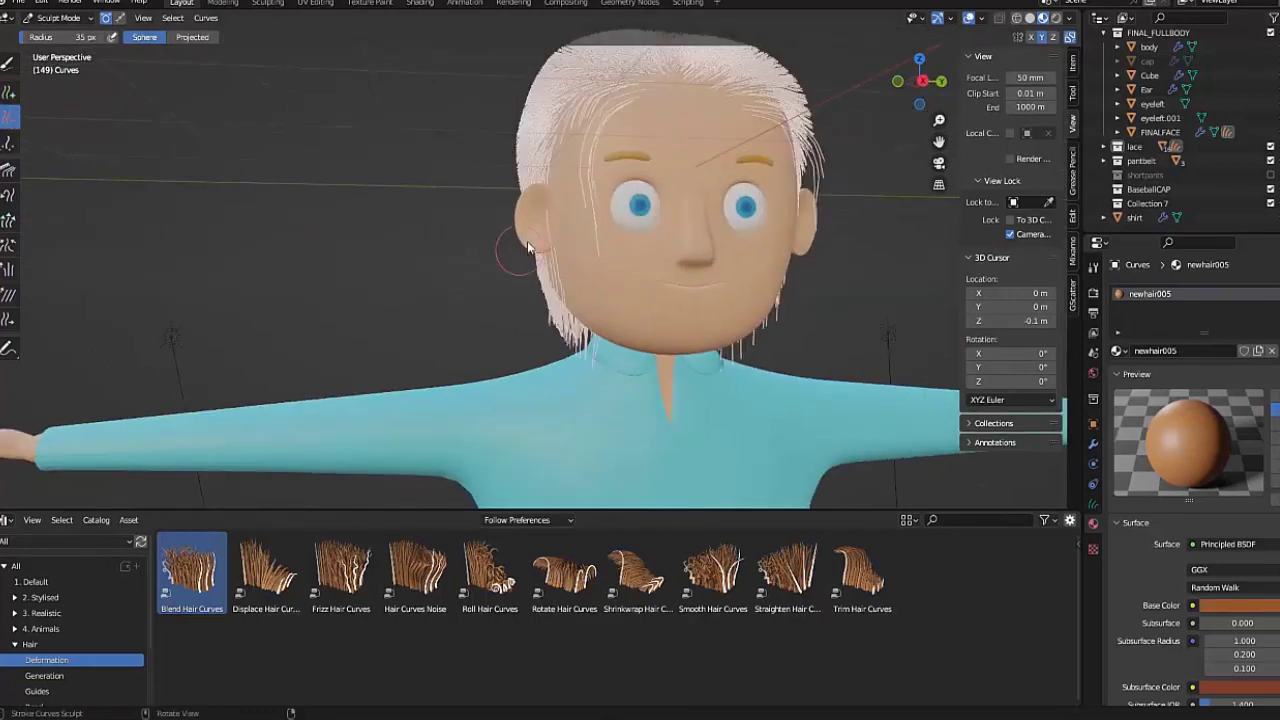
pyautogui.moveTo(563, 298)
pyautogui.mouseDown(button='middle')
pyautogui.moveTo(571, 337)
pyautogui.moveTo(470, 352)
pyautogui.moveTo(739, 248)
pyautogui.moveTo(770, 293)
pyautogui.moveTo(776, 241)
pyautogui.mouseUp(button='middle')
pyautogui.moveTo(233, 88); pyautogui.dragTo(300, 95, button='middle')
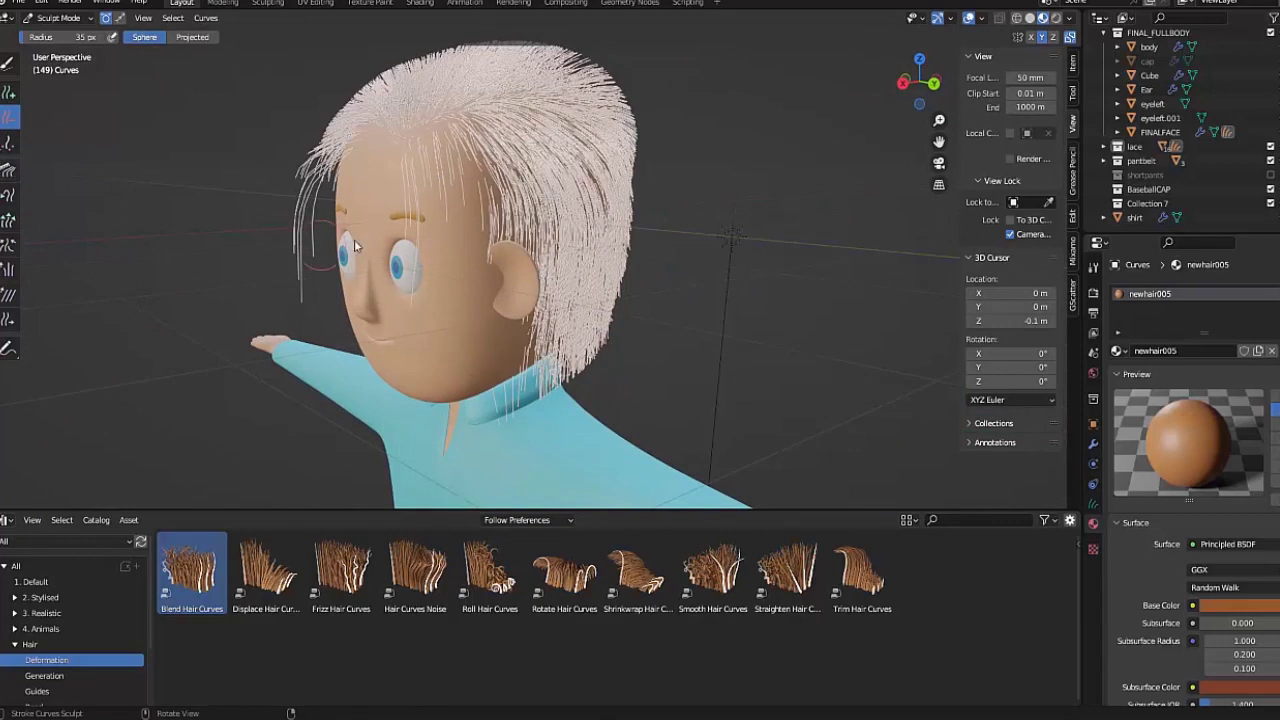
pyautogui.moveTo(354, 245); pyautogui.dragTo(374, 290)
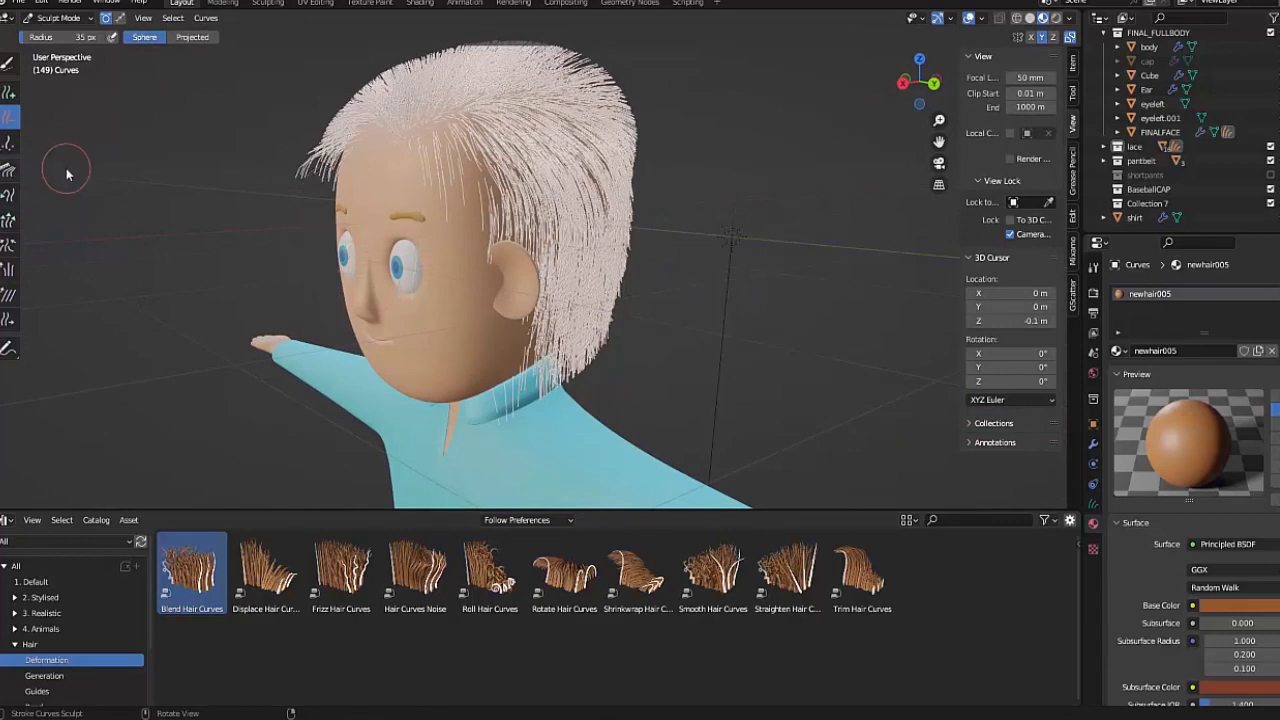
pyautogui.hotkey('ctrl', 'z')
pyautogui.click(9, 170)
pyautogui.moveTo(332, 222)
pyautogui.mouseDown()
pyautogui.moveTo(280, 205)
pyautogui.moveTo(314, 251)
pyautogui.moveTo(345, 235)
pyautogui.moveTo(333, 205)
pyautogui.moveTo(318, 215)
pyautogui.moveTo(318, 300)
pyautogui.moveTo(322, 262)
pyautogui.moveTo(340, 338)
pyautogui.mouseUp()
# Step: Undo the last stroke and keep the Pinch brush radius at 35 px
pyautogui.hotkey('ctrl', 'z')
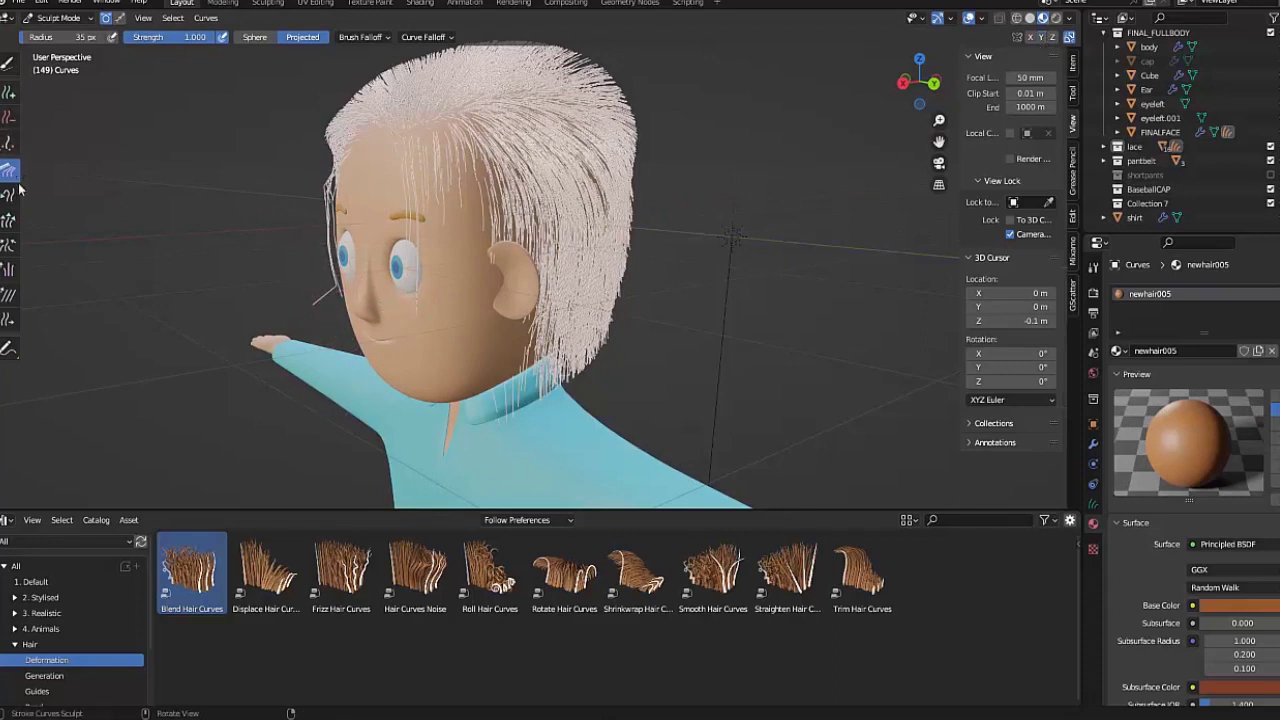
pyautogui.click(7, 243)
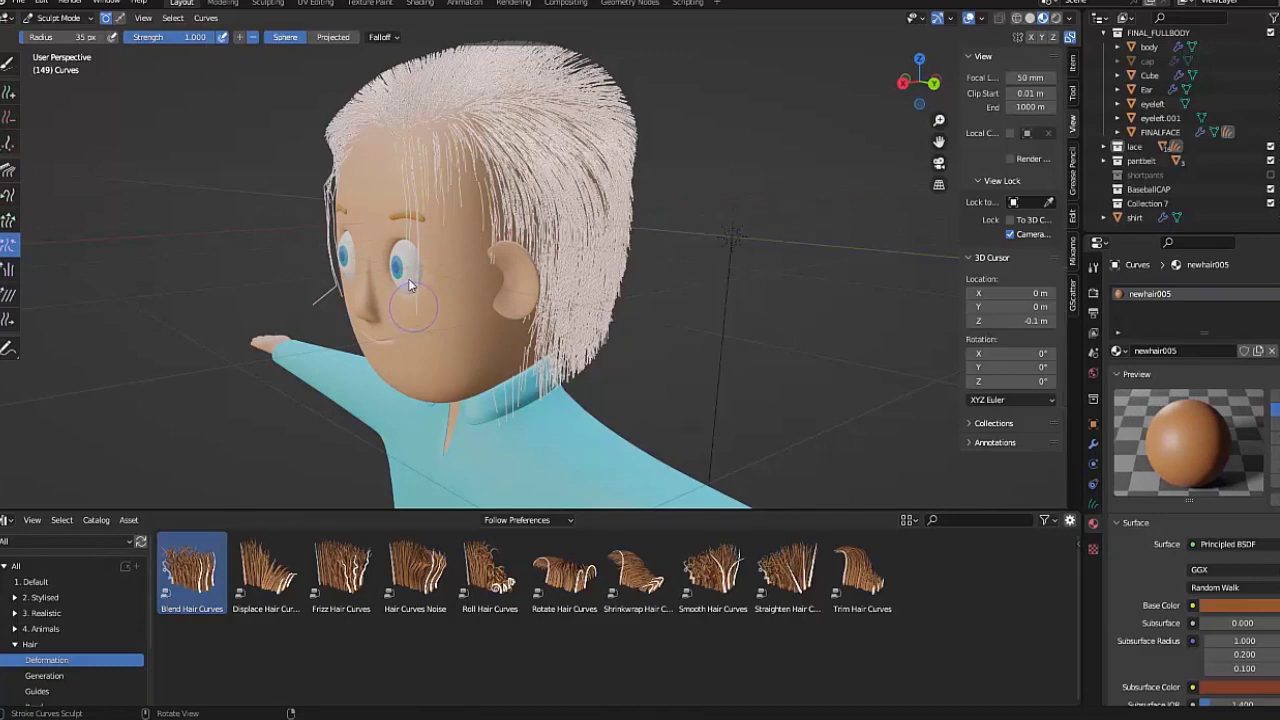
pyautogui.click(45, 41)
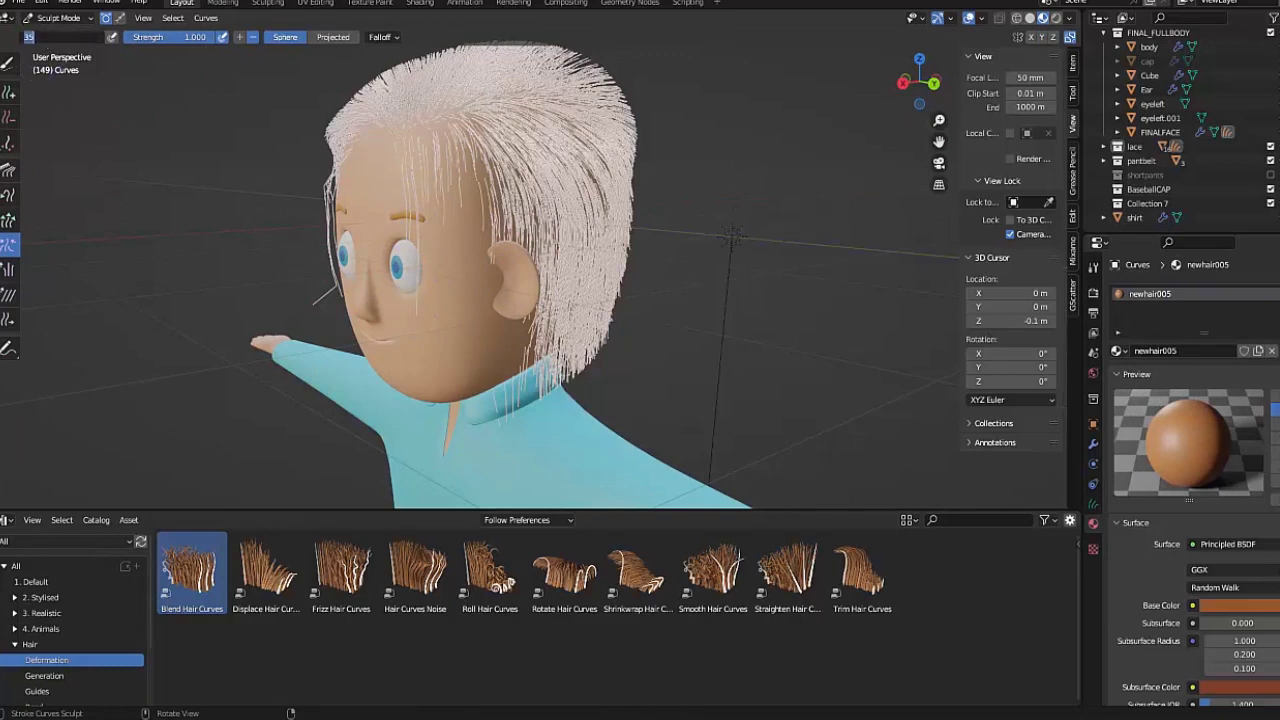
pyautogui.click(418, 295)
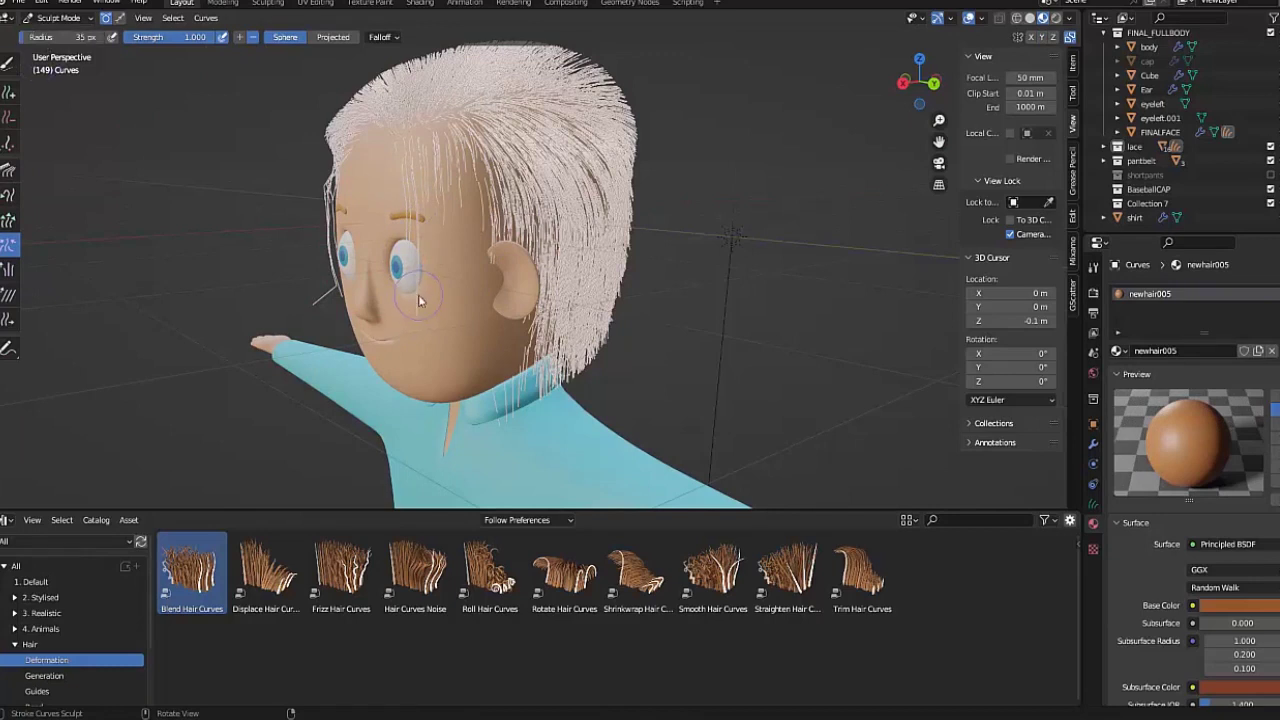
# Step: Shorten the strands over the forehead and comb the top of the head
pyautogui.click(10, 222)
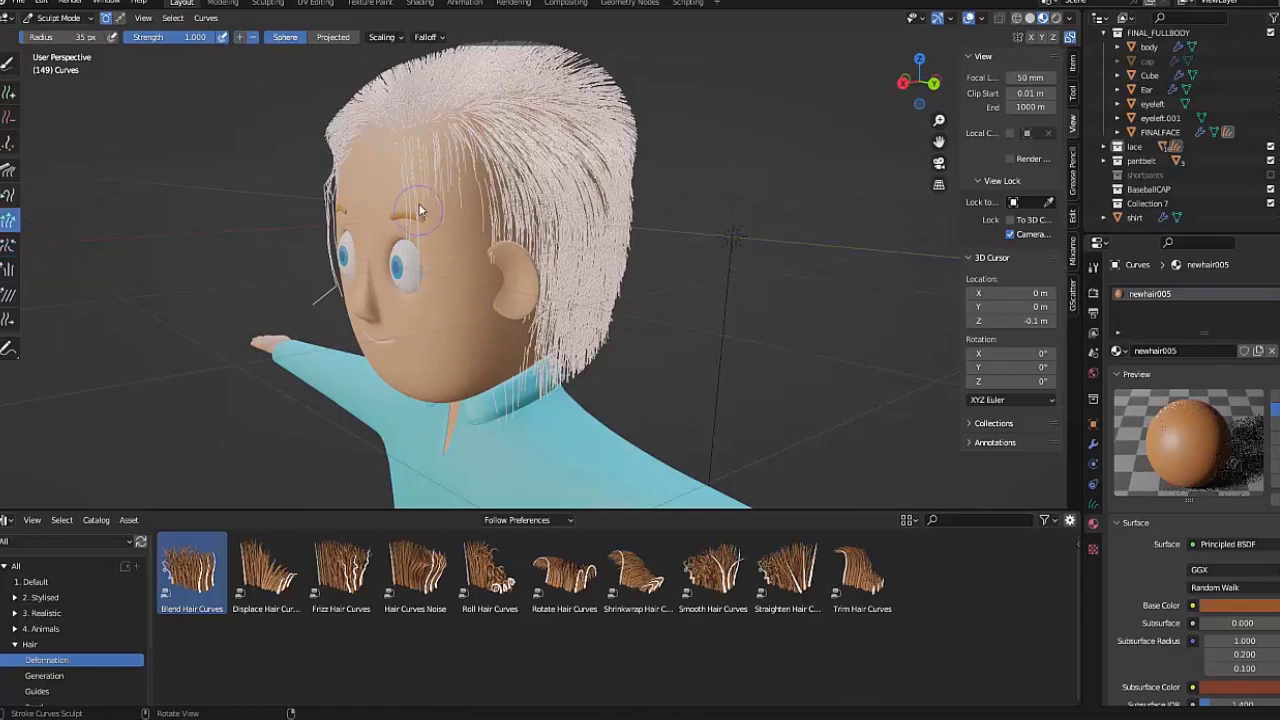
pyautogui.moveTo(416, 213); pyautogui.dragTo(411, 170)
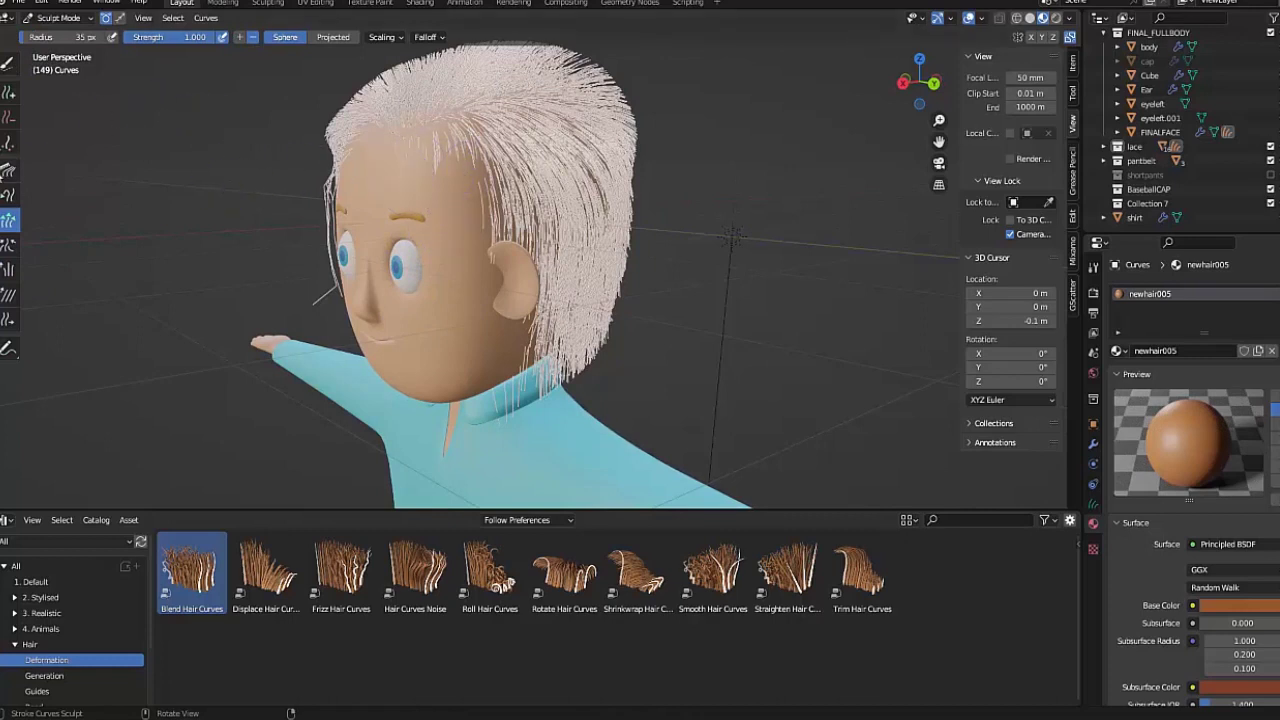
pyautogui.click(8, 170)
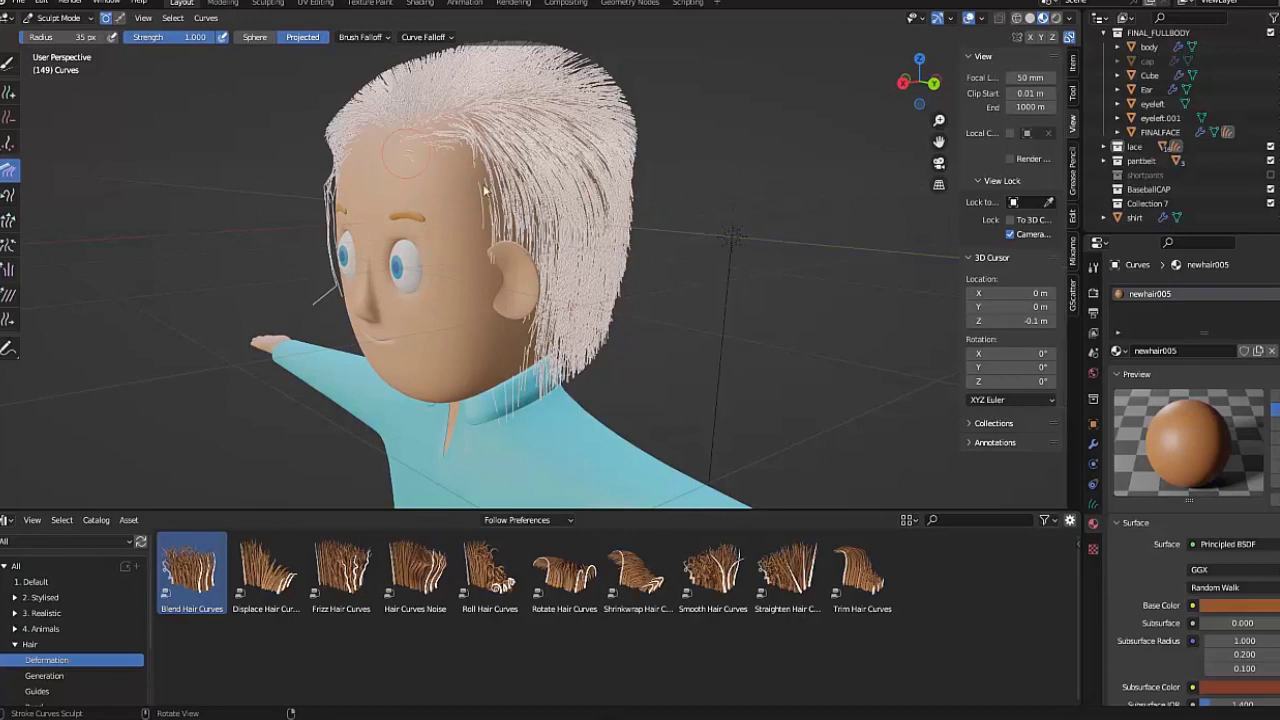
pyautogui.moveTo(487, 200); pyautogui.dragTo(492, 296)
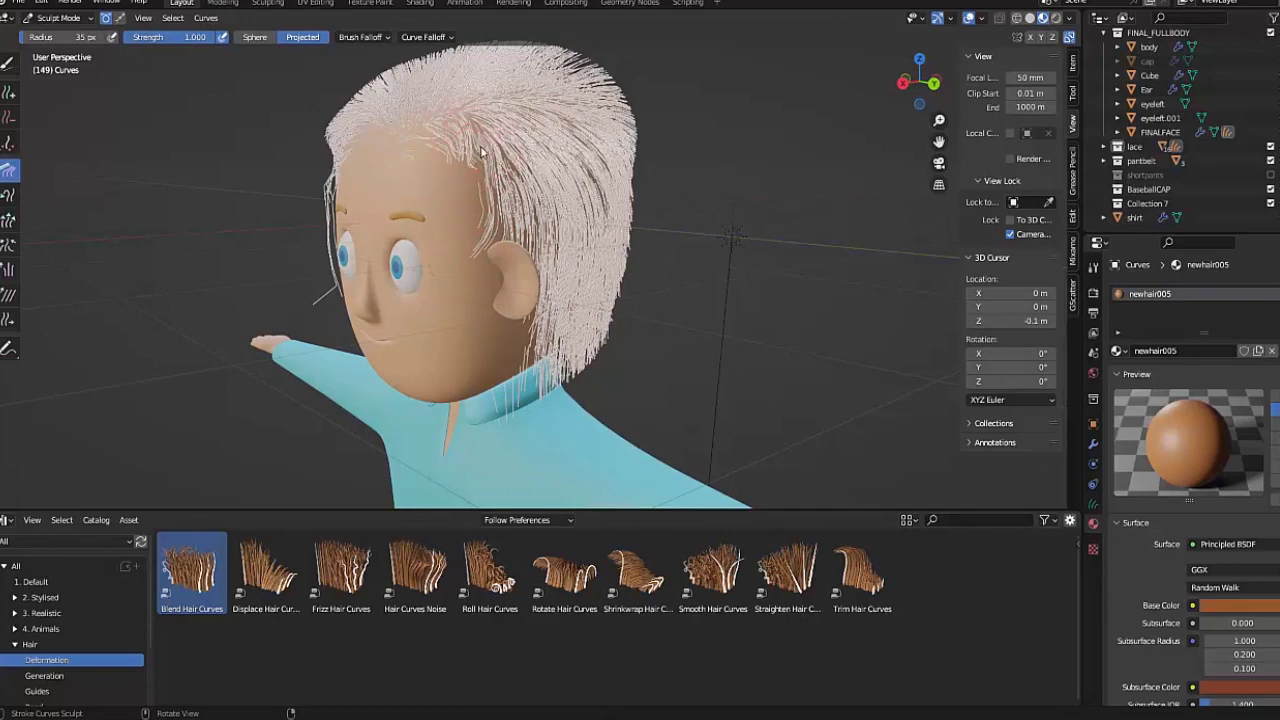
pyautogui.moveTo(488, 250)
pyautogui.mouseDown(button='middle')
pyautogui.moveTo(492, 325)
pyautogui.moveTo(695, 181)
pyautogui.mouseUp(button='middle')
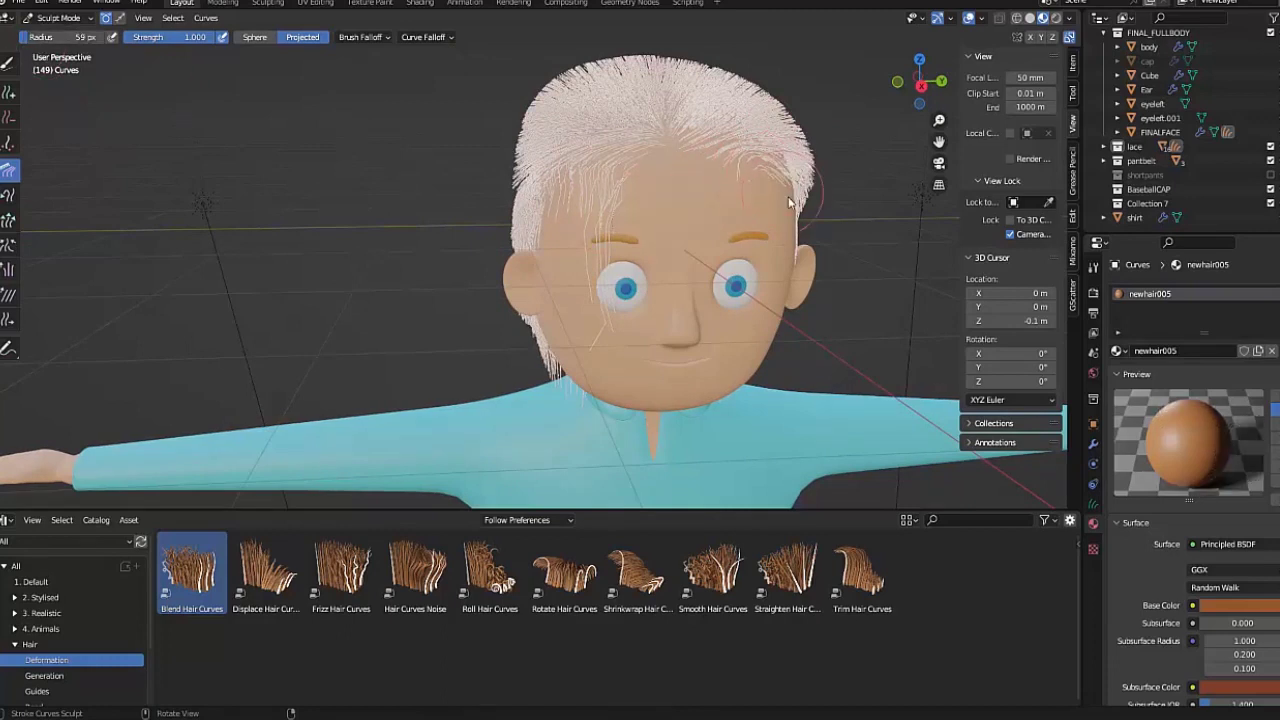
# Step: Comb the side hair down over the temple and adjust strand lengths there
pyautogui.click(8, 119)
pyautogui.press('f')
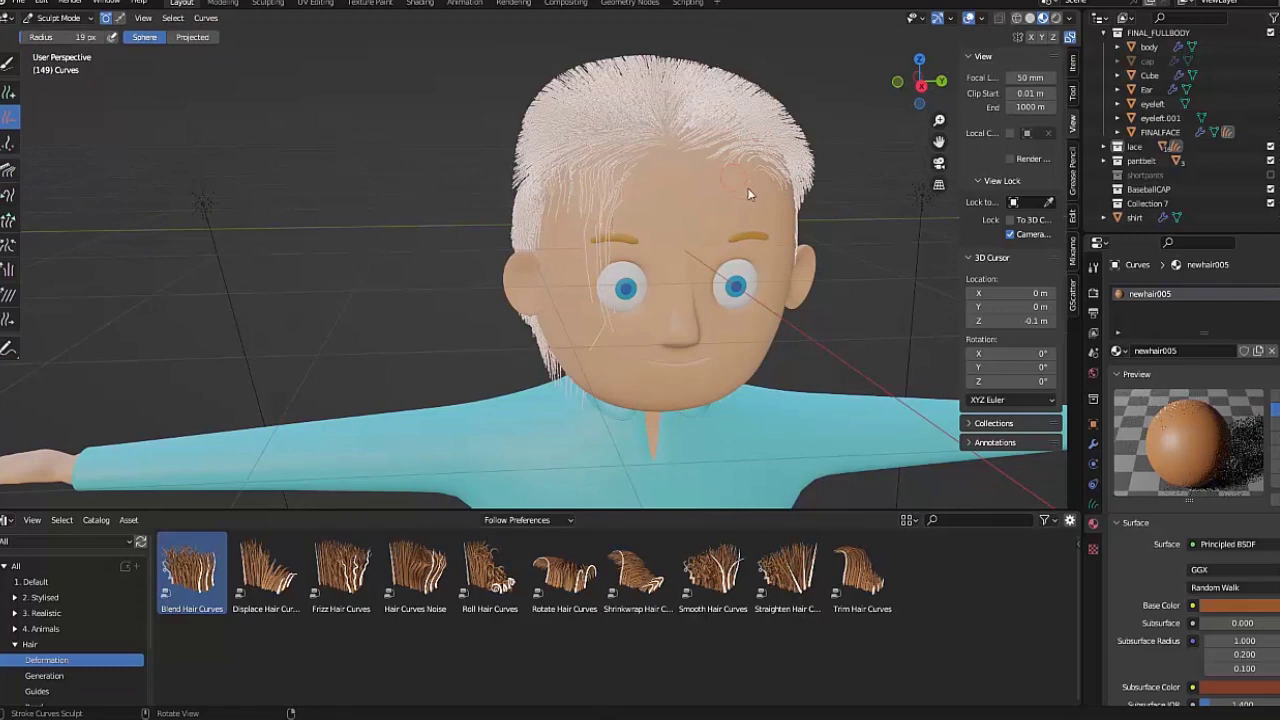
pyautogui.moveTo(688, 285)
pyautogui.mouseDown(button='middle')
pyautogui.moveTo(466, 222)
pyautogui.moveTo(424, 250)
pyautogui.moveTo(470, 248)
pyautogui.mouseUp(button='middle')
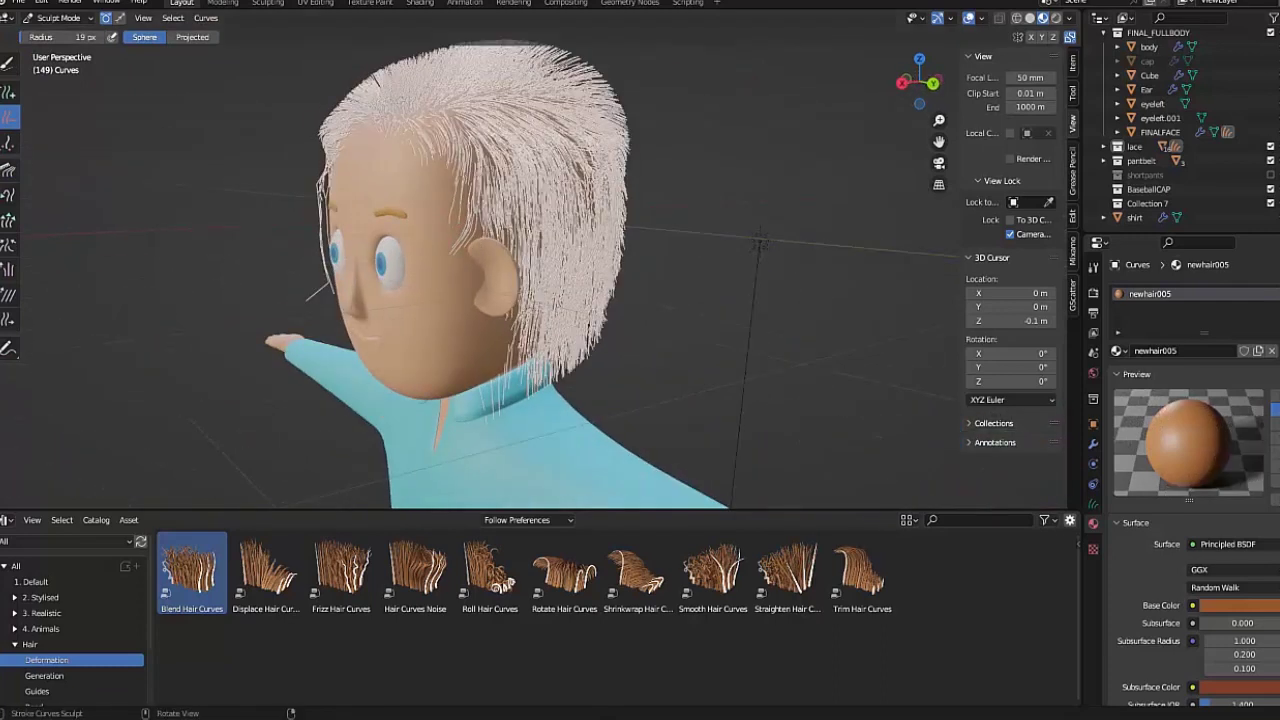
pyautogui.click(8, 171)
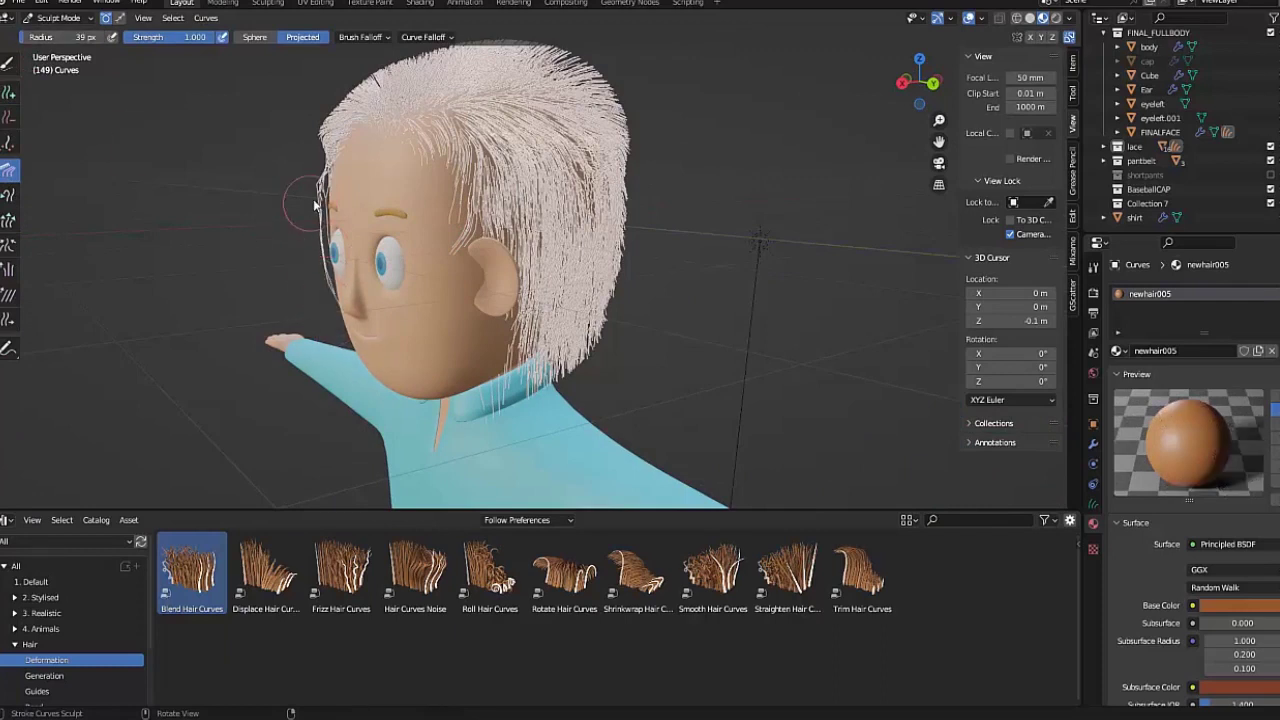
pyautogui.moveTo(358, 257)
pyautogui.mouseDown(button='middle')
pyautogui.moveTo(414, 276)
pyautogui.moveTo(400, 267)
pyautogui.mouseUp(button='middle')
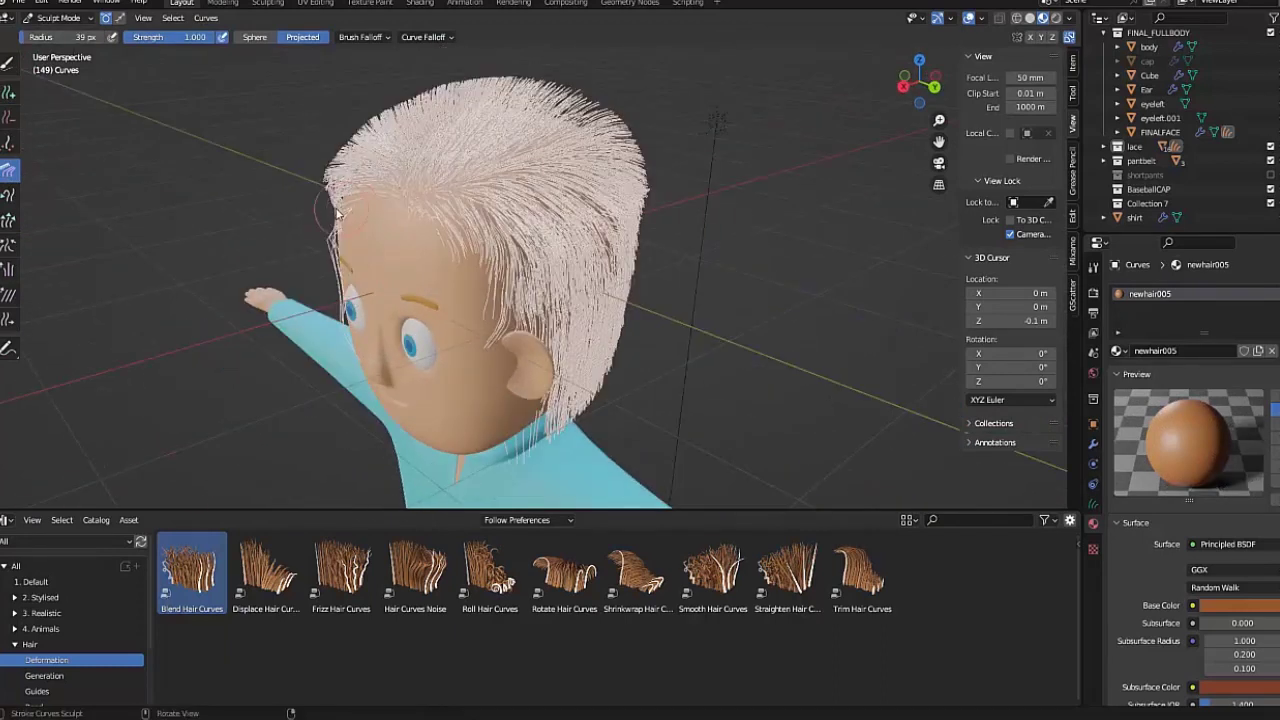
pyautogui.moveTo(326, 205); pyautogui.dragTo(343, 325)
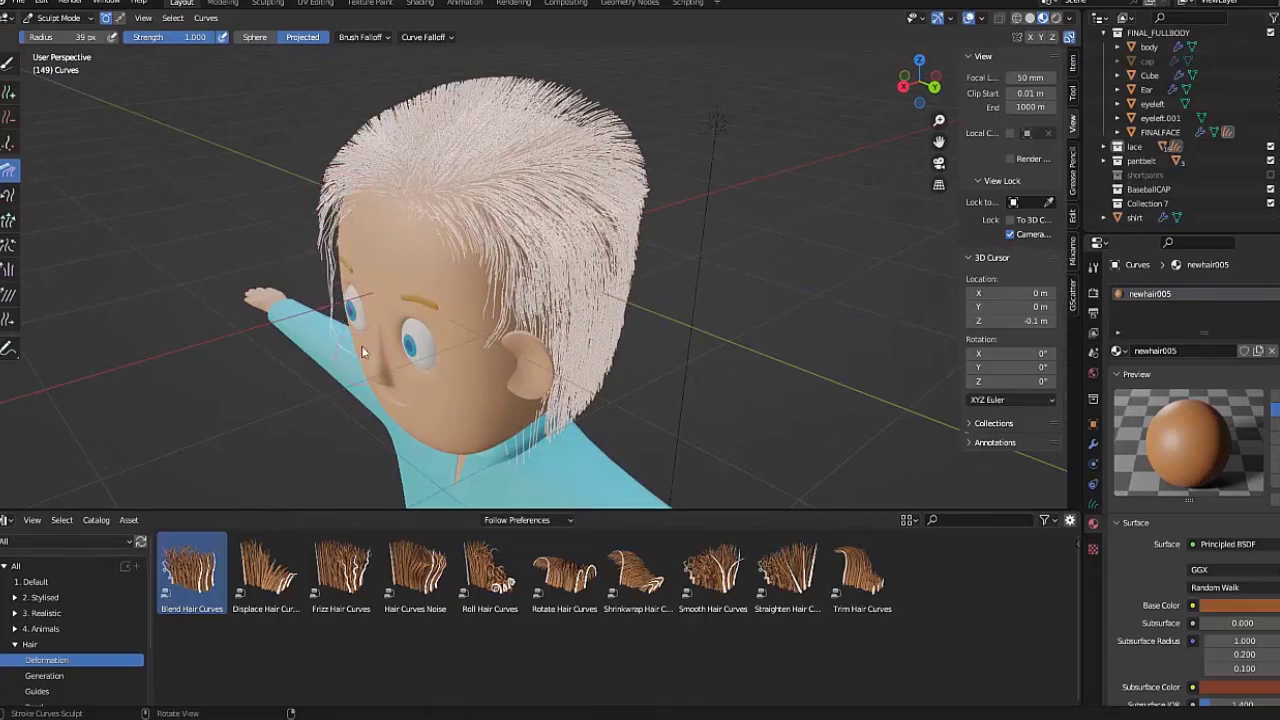
pyautogui.click(7, 222)
pyautogui.moveTo(330, 335); pyautogui.dragTo(333, 308)
# Step: Comb the back of the head and tidy the stray right-side strands, undoing the last stroke
pyautogui.moveTo(326, 328)
pyautogui.mouseDown(button='middle')
pyautogui.moveTo(312, 382)
pyautogui.moveTo(255, 327)
pyautogui.moveTo(303, 418)
pyautogui.moveTo(465, 182)
pyautogui.mouseUp(button='middle')
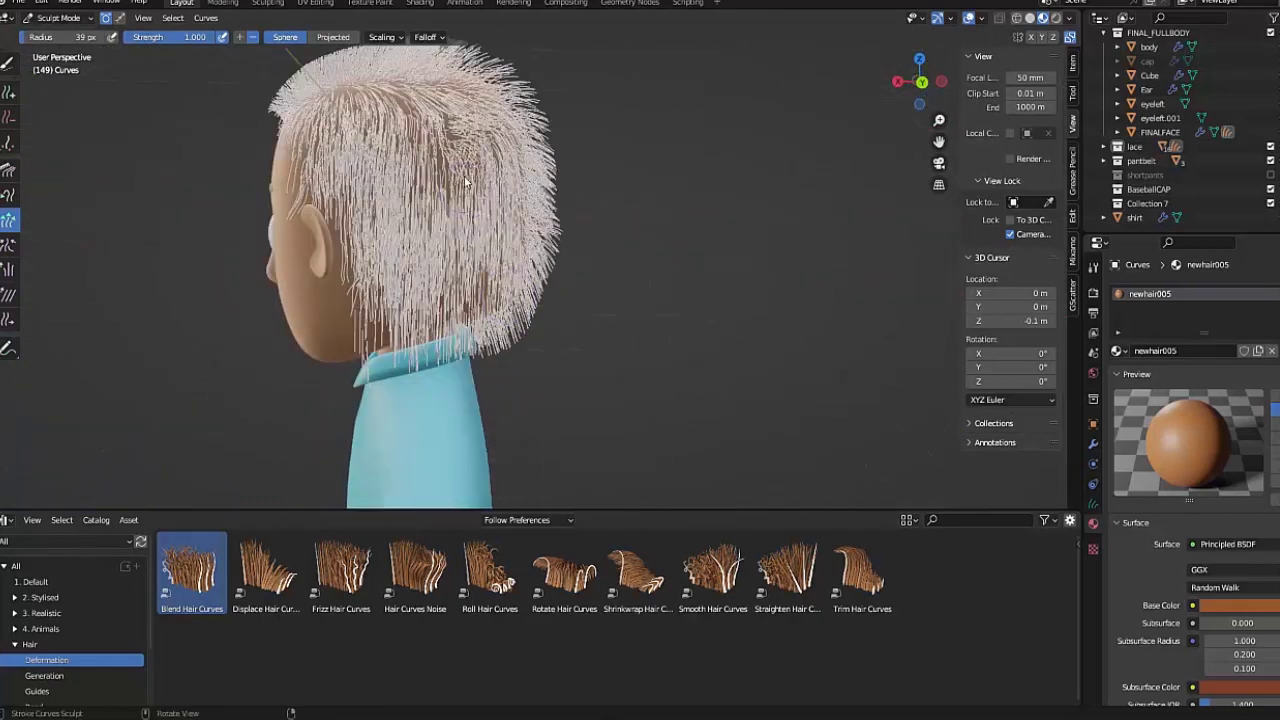
pyautogui.click(8, 170)
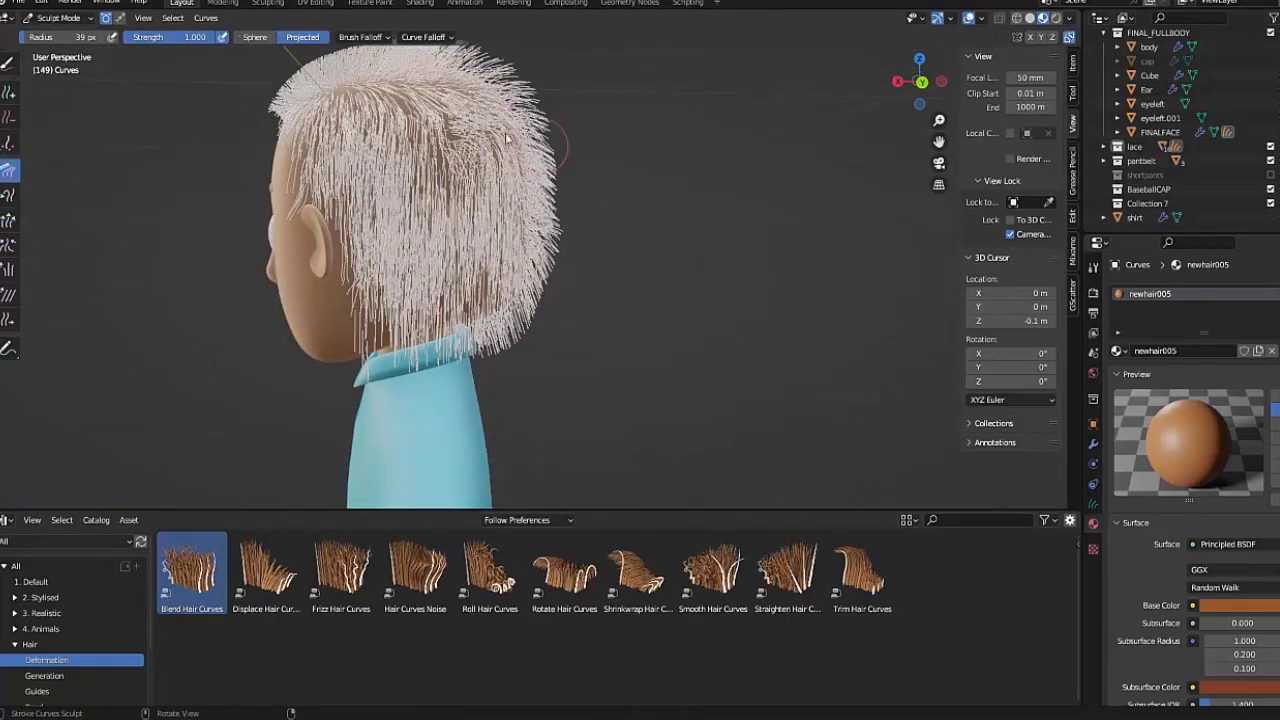
pyautogui.moveTo(475, 125)
pyautogui.mouseDown()
pyautogui.moveTo(485, 351)
pyautogui.moveTo(529, 439)
pyautogui.mouseUp()
pyautogui.moveTo(516, 178)
pyautogui.mouseDown()
pyautogui.moveTo(545, 345)
pyautogui.moveTo(560, 175)
pyautogui.moveTo(558, 192)
pyautogui.mouseUp()
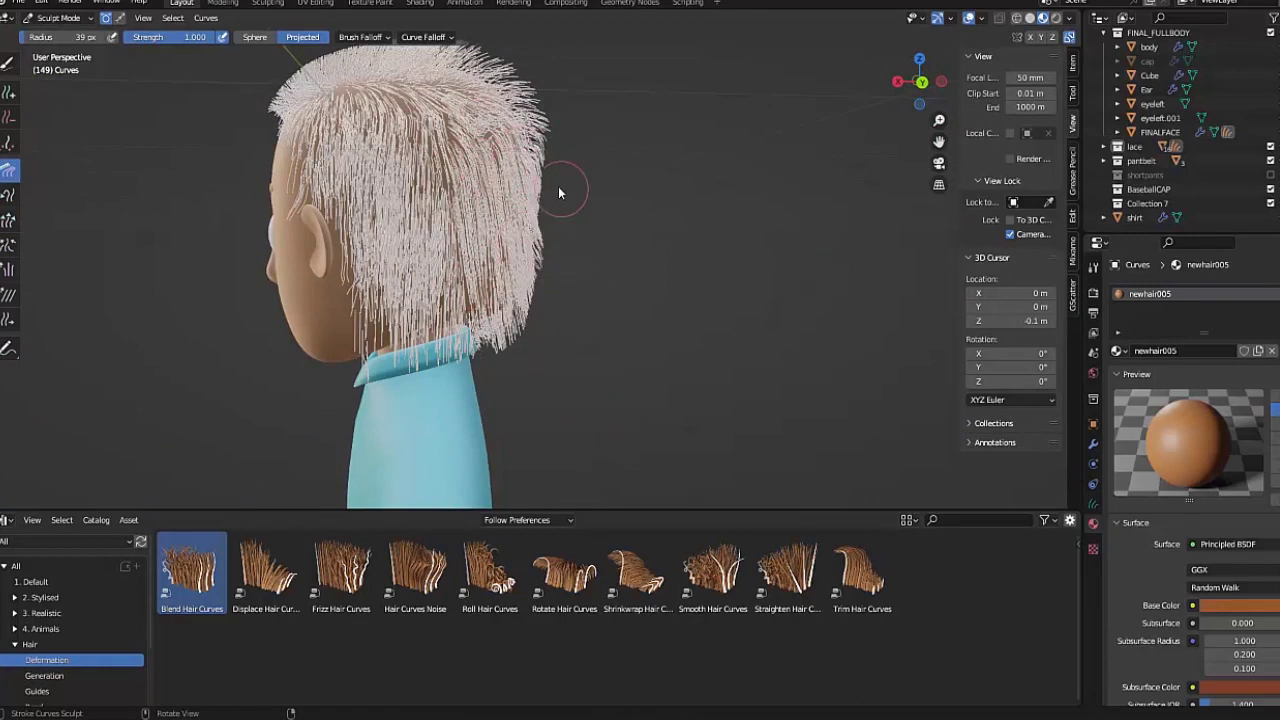
pyautogui.moveTo(583, 351)
pyautogui.mouseDown(button='middle')
pyautogui.moveTo(261, 413)
pyautogui.moveTo(440, 260)
pyautogui.mouseUp(button='middle')
pyautogui.moveTo(520, 335)
pyautogui.mouseDown(button='middle')
pyautogui.moveTo(553, 280)
pyautogui.moveTo(748, 277)
pyautogui.moveTo(574, 310)
pyautogui.moveTo(787, 305)
pyautogui.moveTo(692, 277)
pyautogui.moveTo(568, 150)
pyautogui.mouseUp(button='middle')
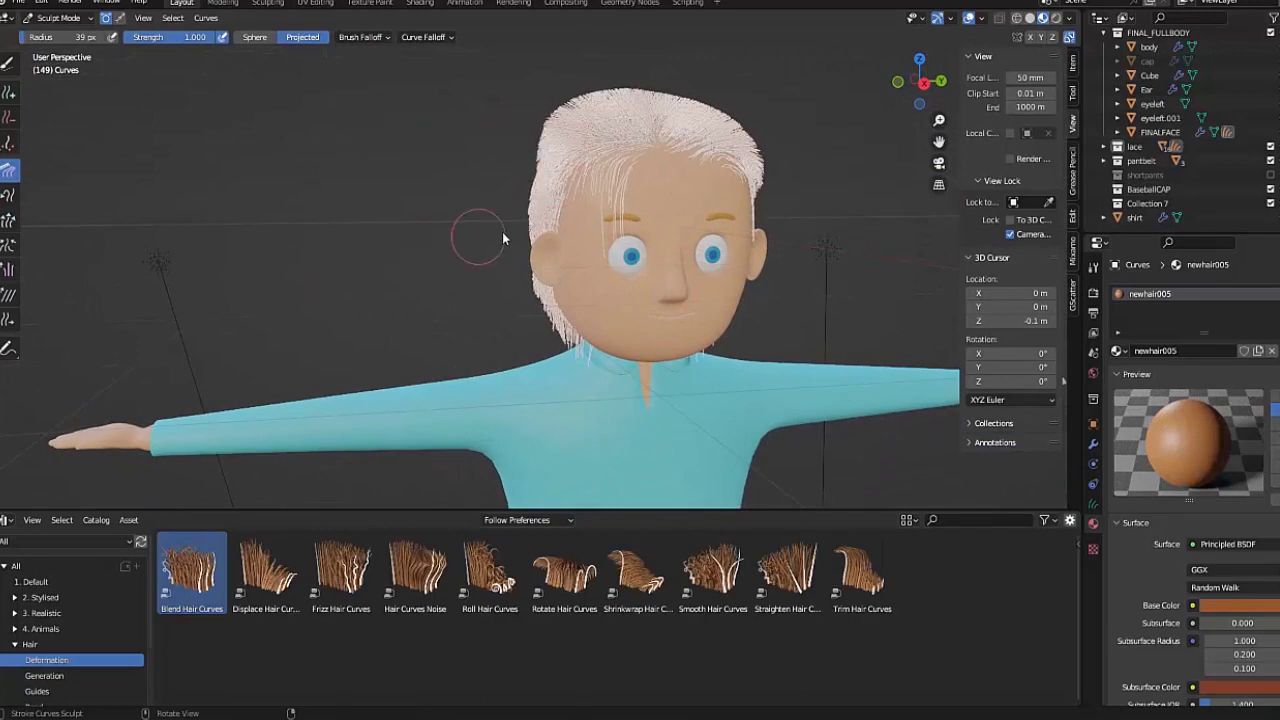
pyautogui.hotkey('ctrl', 'z')
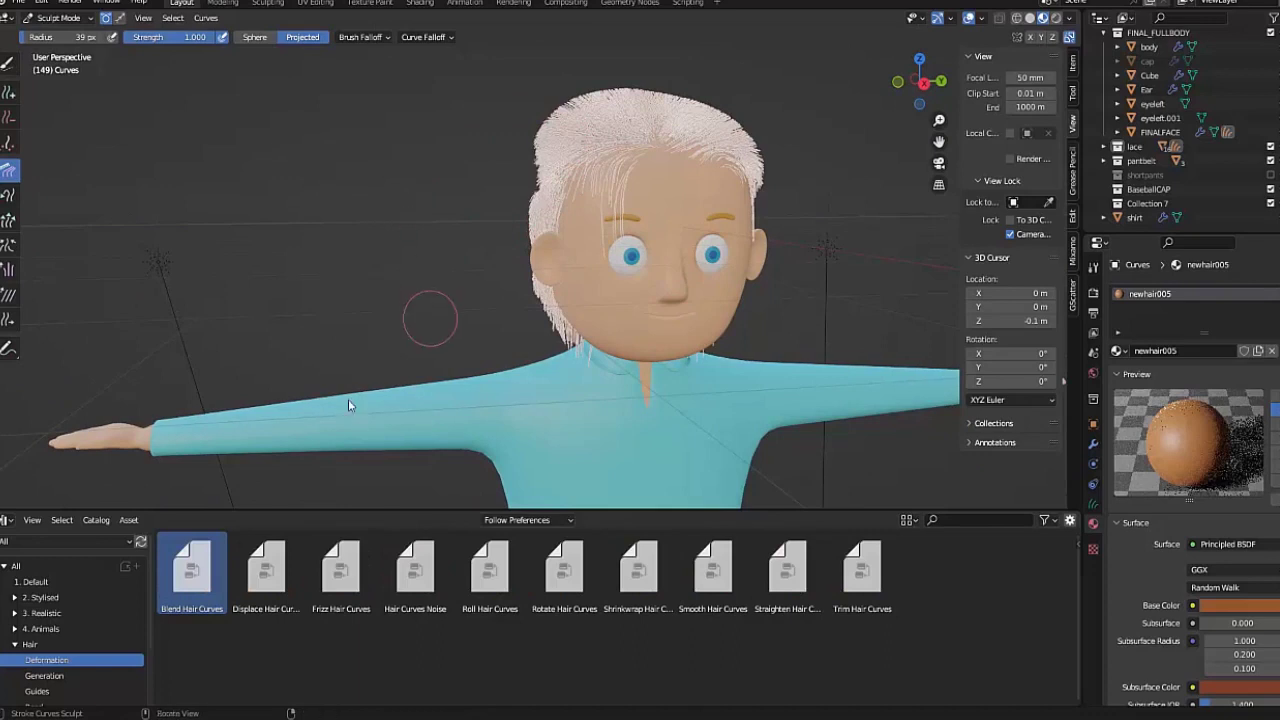
# Step: Comb the left-side hair fuller and the back hair downward into longer strands
pyautogui.moveTo(358, 273)
pyautogui.mouseDown(button='middle')
pyautogui.moveTo(468, 318)
pyautogui.moveTo(507, 314)
pyautogui.mouseUp(button='middle')
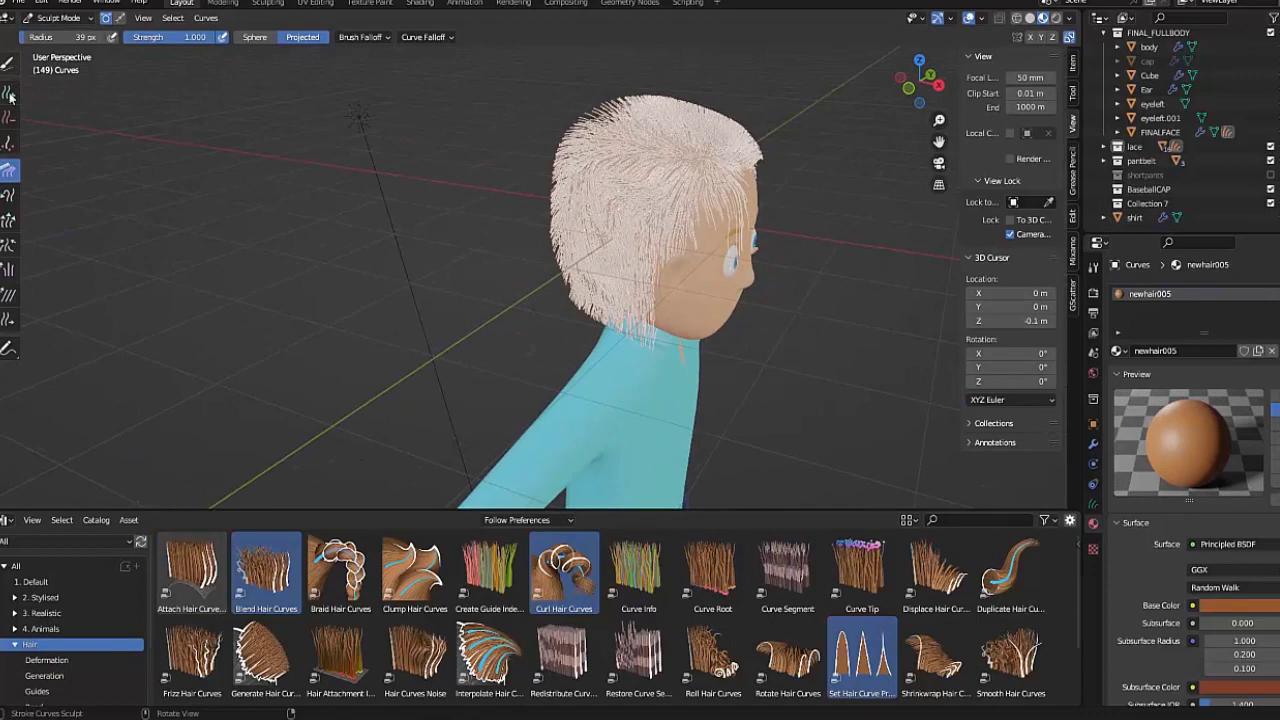
pyautogui.moveTo(10, 223); pyautogui.dragTo(390, 267, button='middle')
pyautogui.moveTo(537, 195)
pyautogui.mouseDown()
pyautogui.moveTo(531, 223)
pyautogui.moveTo(538, 173)
pyautogui.moveTo(510, 195)
pyautogui.moveTo(516, 252)
pyautogui.mouseUp()
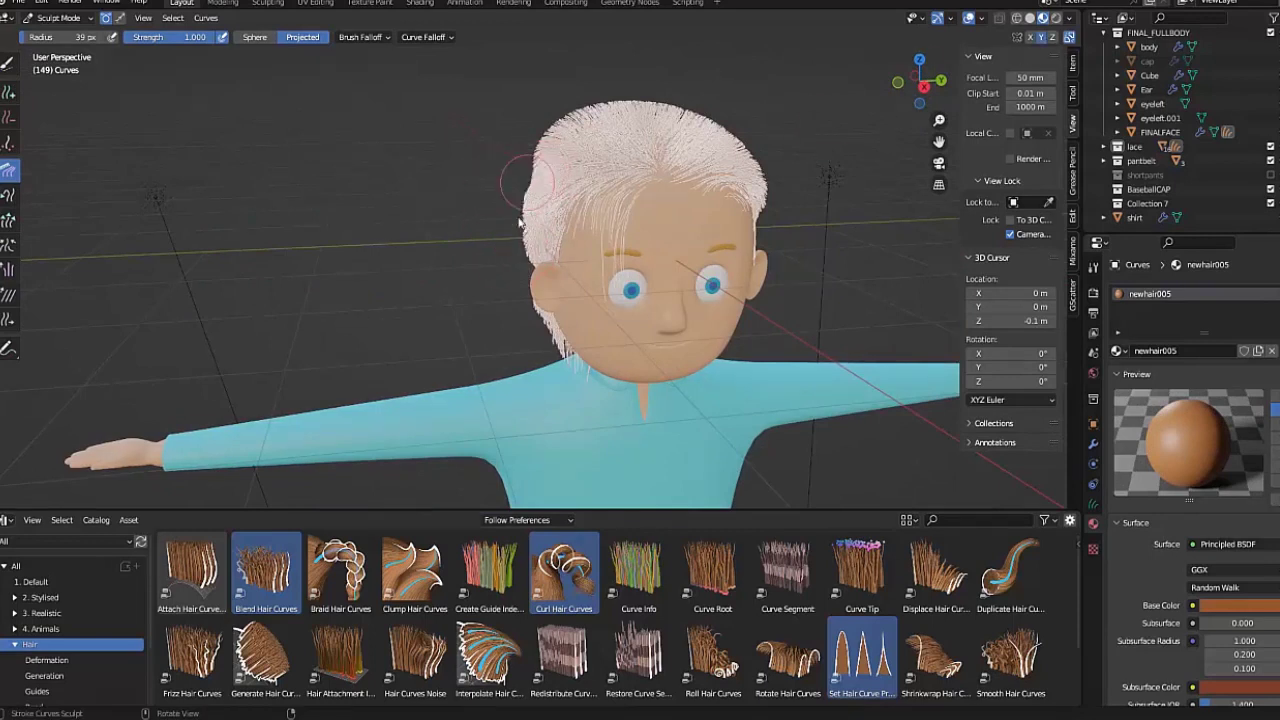
pyautogui.moveTo(547, 262)
pyautogui.mouseDown(button='middle')
pyautogui.moveTo(522, 238)
pyautogui.moveTo(656, 263)
pyautogui.mouseUp(button='middle')
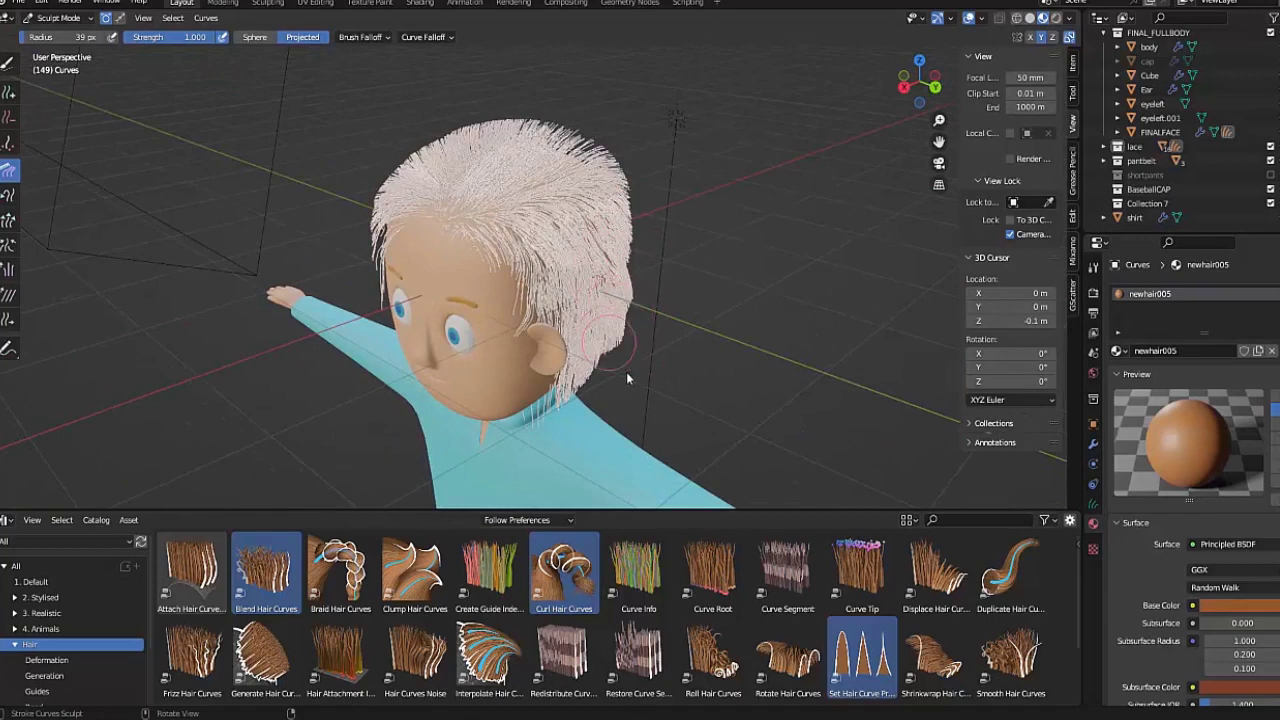
pyautogui.moveTo(592, 381); pyautogui.dragTo(368, 320, button='middle')
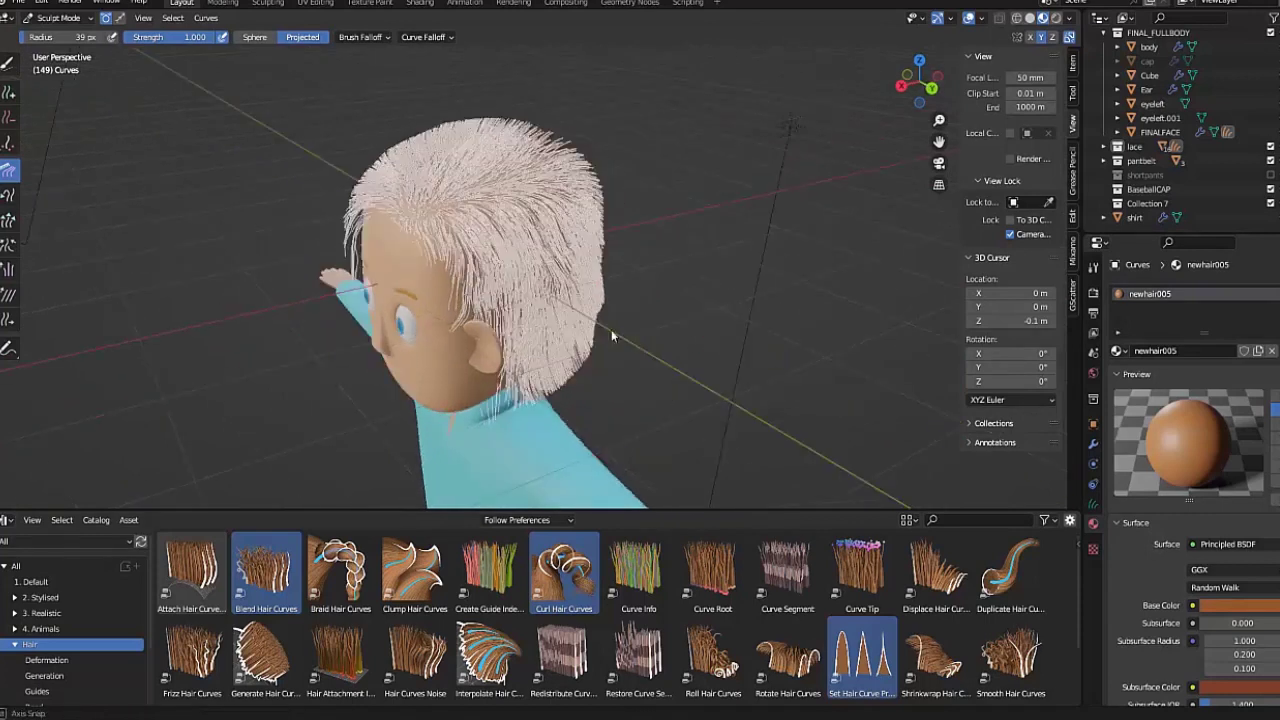
pyautogui.moveTo(485, 209); pyautogui.dragTo(519, 193)
pyautogui.moveTo(519, 193)
pyautogui.mouseDown(button='middle')
pyautogui.moveTo(321, 184)
pyautogui.moveTo(429, 186)
pyautogui.moveTo(444, 130)
pyautogui.moveTo(315, 168)
pyautogui.moveTo(247, 168)
pyautogui.mouseUp(button='middle')
pyautogui.moveTo(567, 281)
pyautogui.mouseDown(button='middle')
pyautogui.moveTo(620, 281)
pyautogui.moveTo(557, 286)
pyautogui.mouseUp(button='middle')
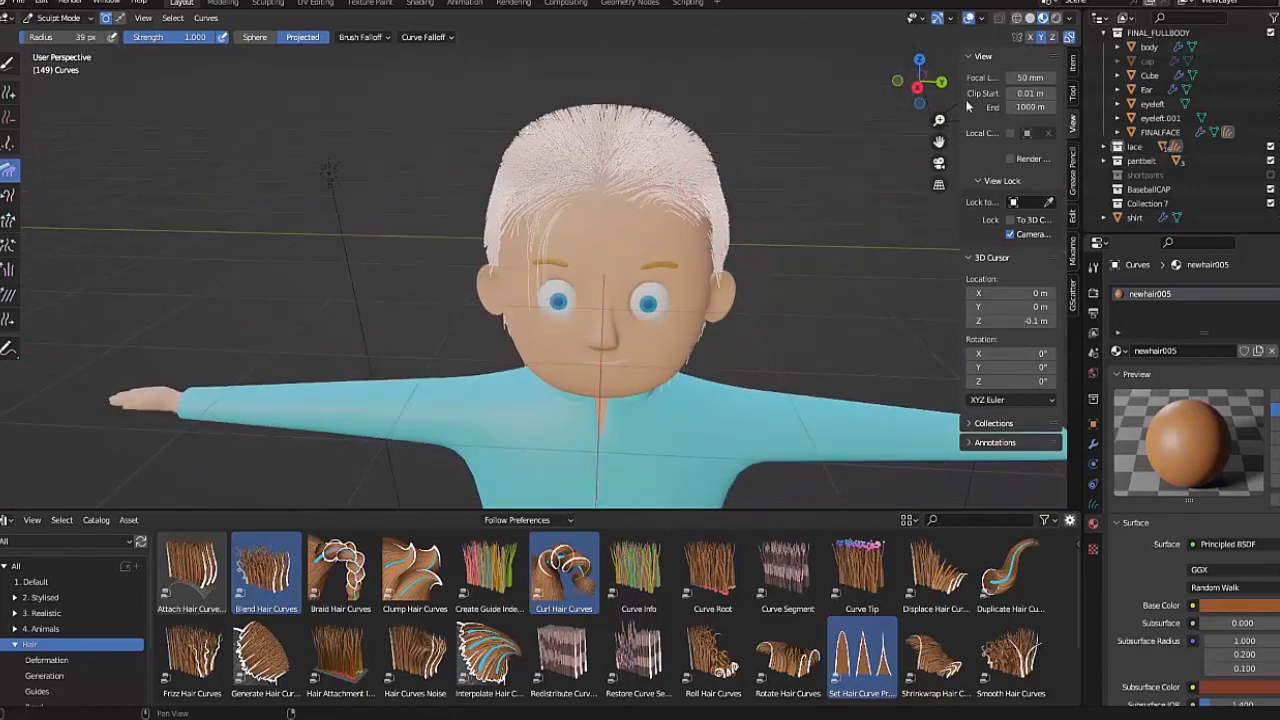
pyautogui.moveTo(560, 350)
pyautogui.mouseDown(button='middle')
pyautogui.moveTo(500, 322)
pyautogui.moveTo(533, 301)
pyautogui.moveTo(654, 326)
pyautogui.moveTo(644, 318)
pyautogui.moveTo(636, 380)
pyautogui.mouseUp(button='middle')
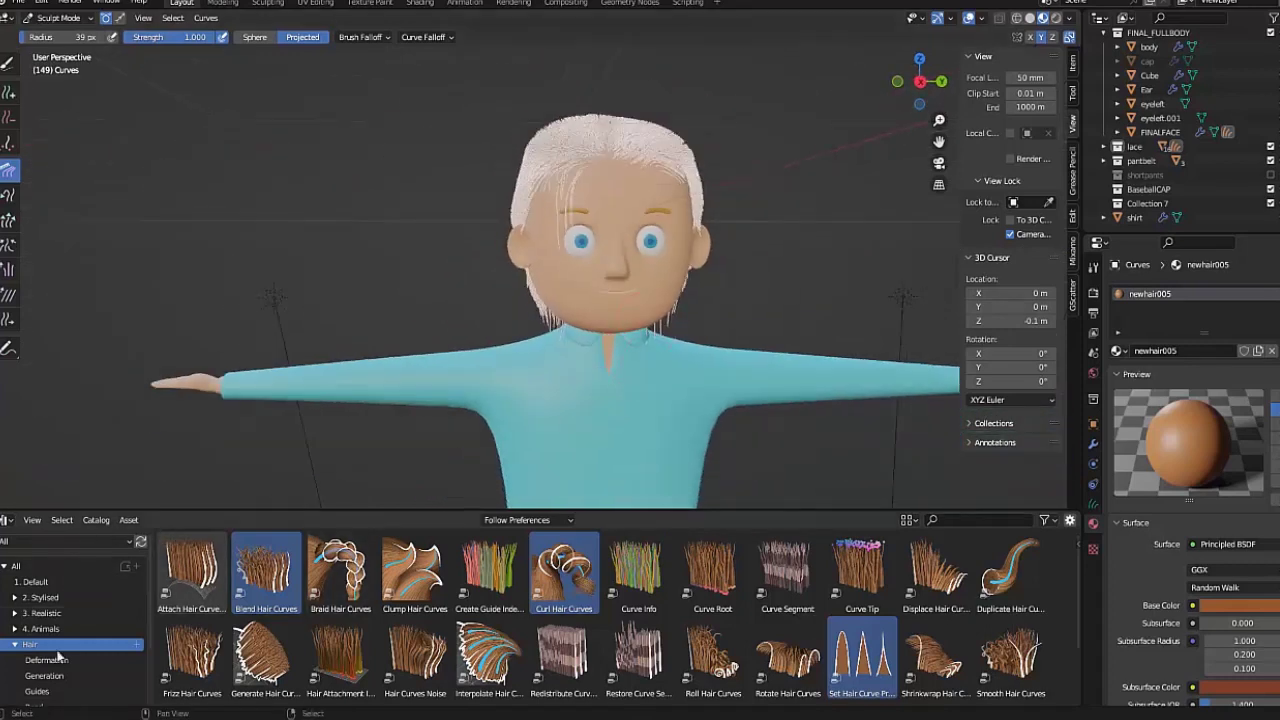
# Step: Browse the Deformation and Generation hair asset catalogs
pyautogui.click(46, 660)
pyautogui.scroll(-4, 428, 368)
pyautogui.moveTo(553, 391); pyautogui.dragTo(609, 362, button='middle')
pyautogui.scroll(4, 598, 345)
pyautogui.scroll(2, 598, 350)
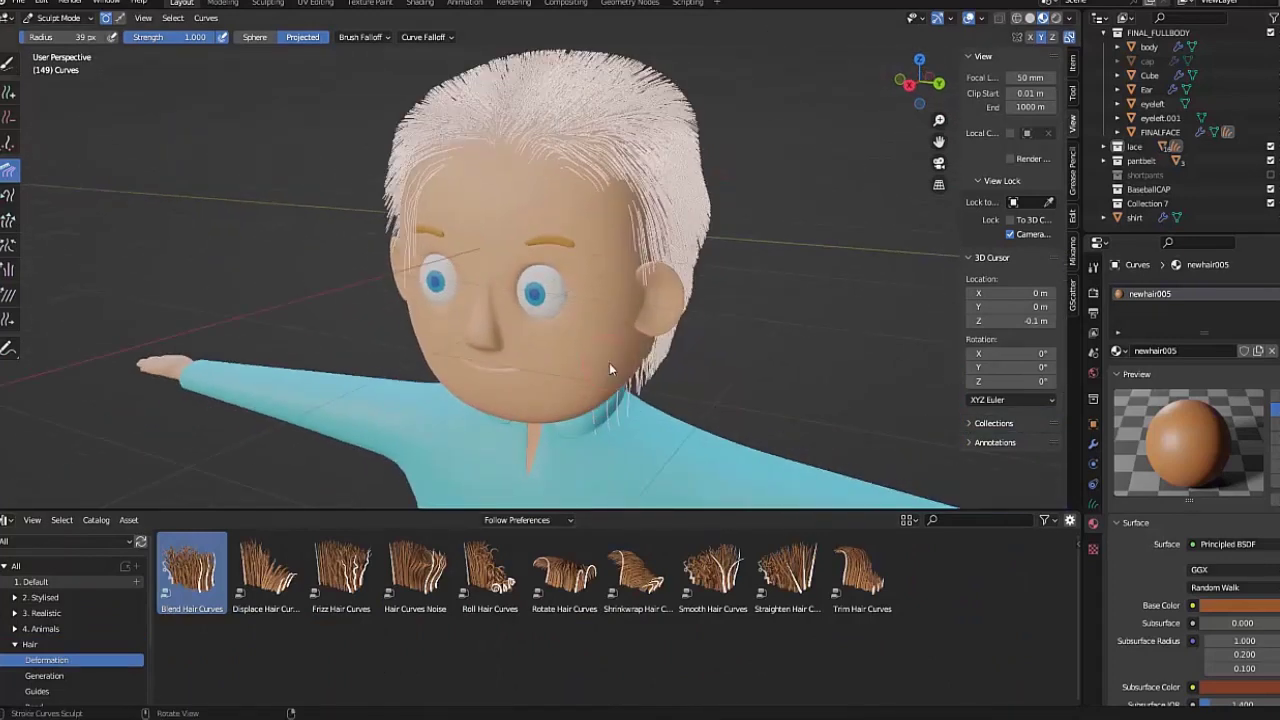
pyautogui.click(88, 677)
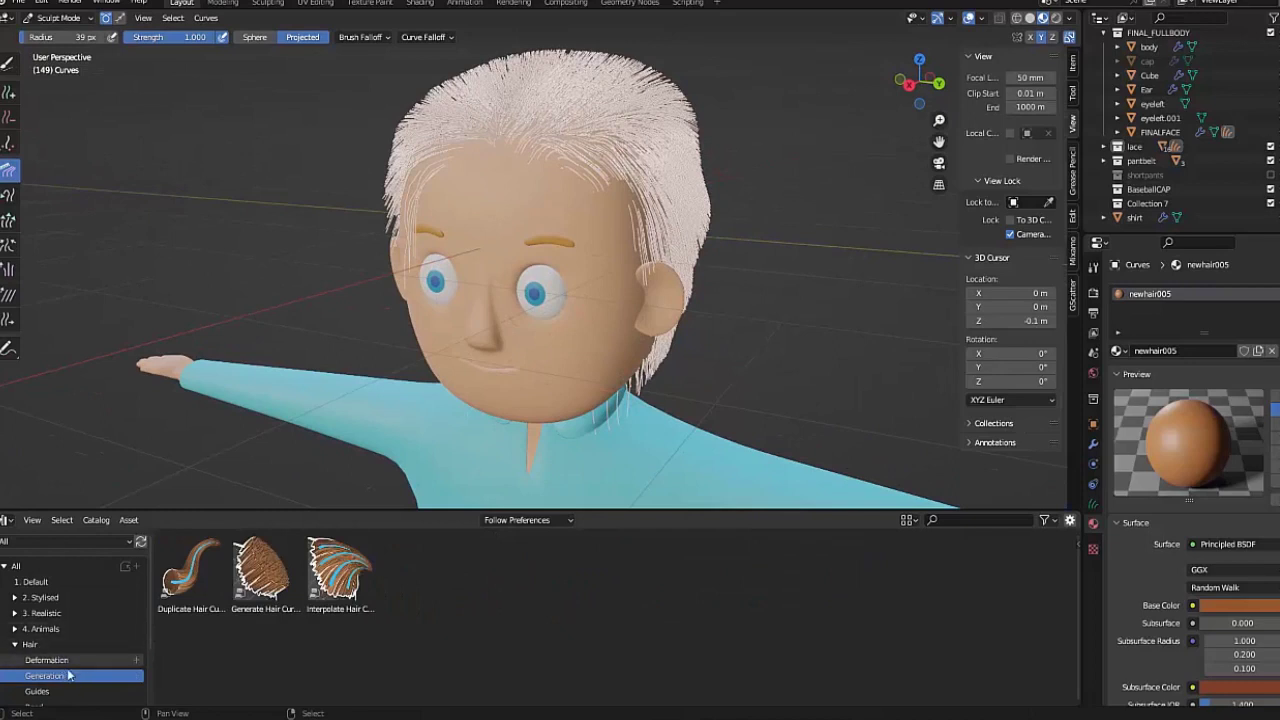
pyautogui.click(88, 660)
pyautogui.scroll(-3, 100, 655)
# Step: Click through the Read, Utility and Write hair catalogs, ending on Guides
pyautogui.click(54, 628)
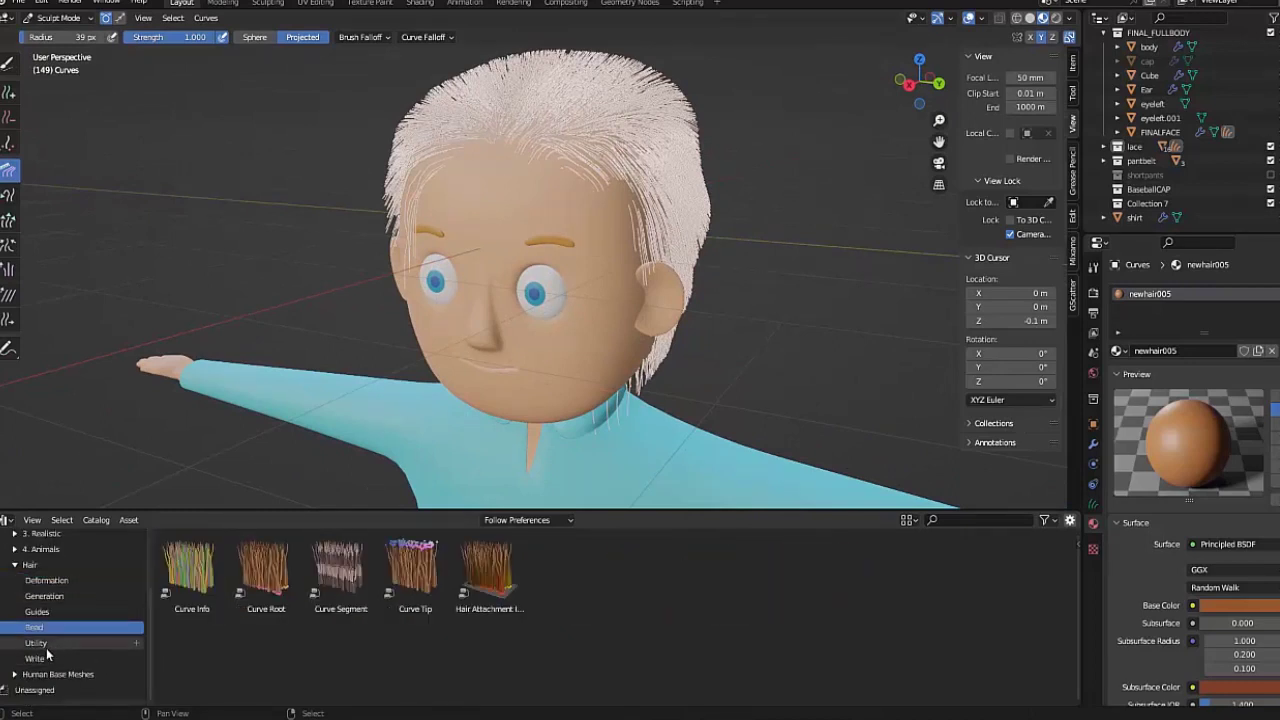
pyautogui.click(46, 645)
pyautogui.click(46, 660)
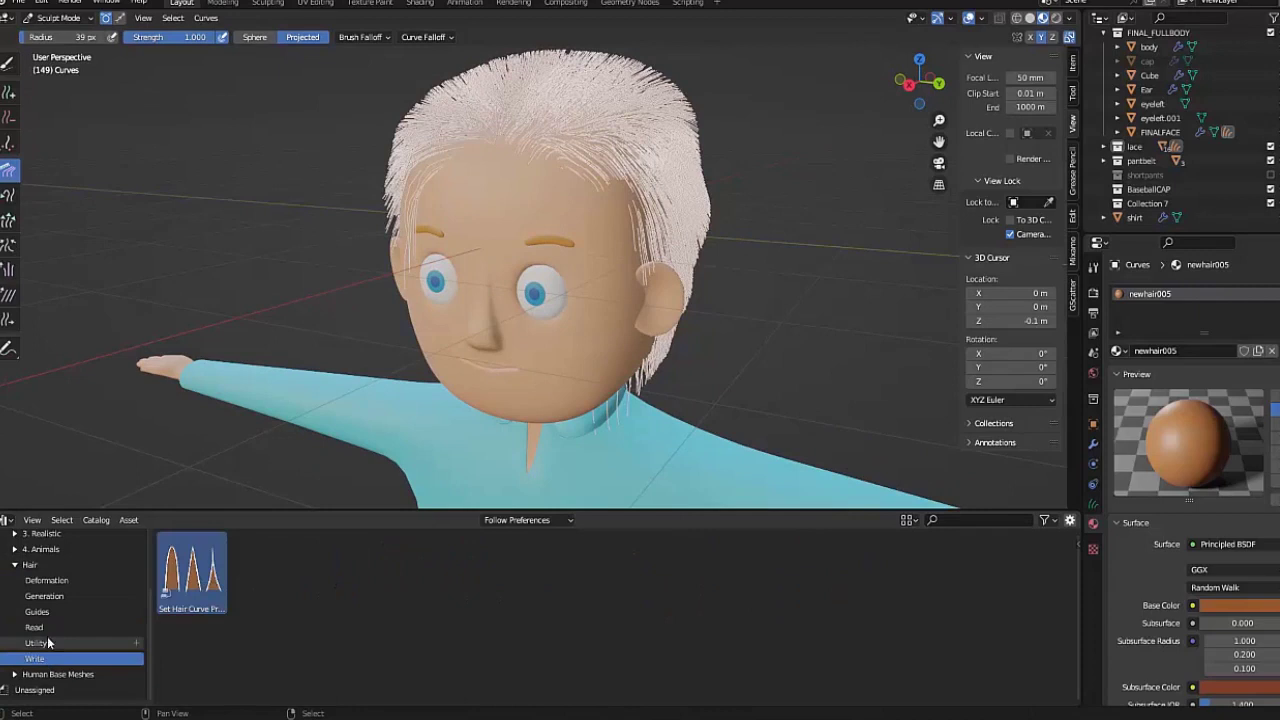
pyautogui.click(46, 597)
pyautogui.click(50, 580)
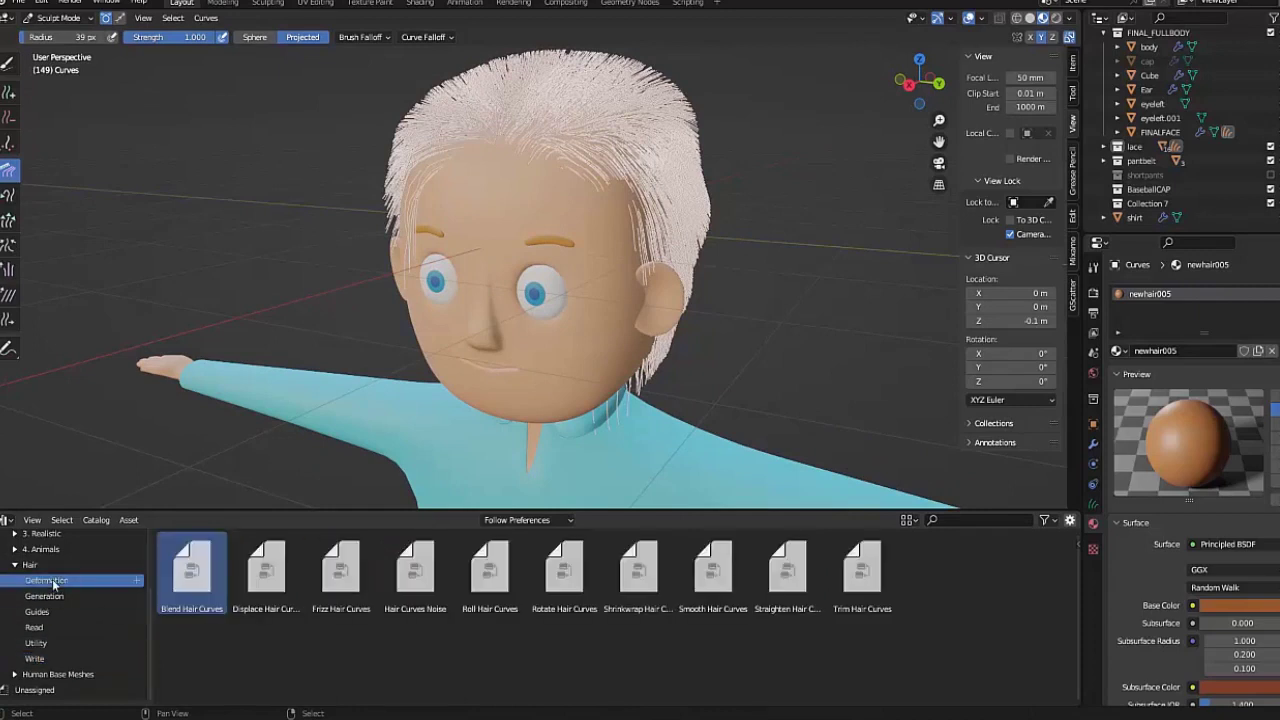
pyautogui.click(44, 596)
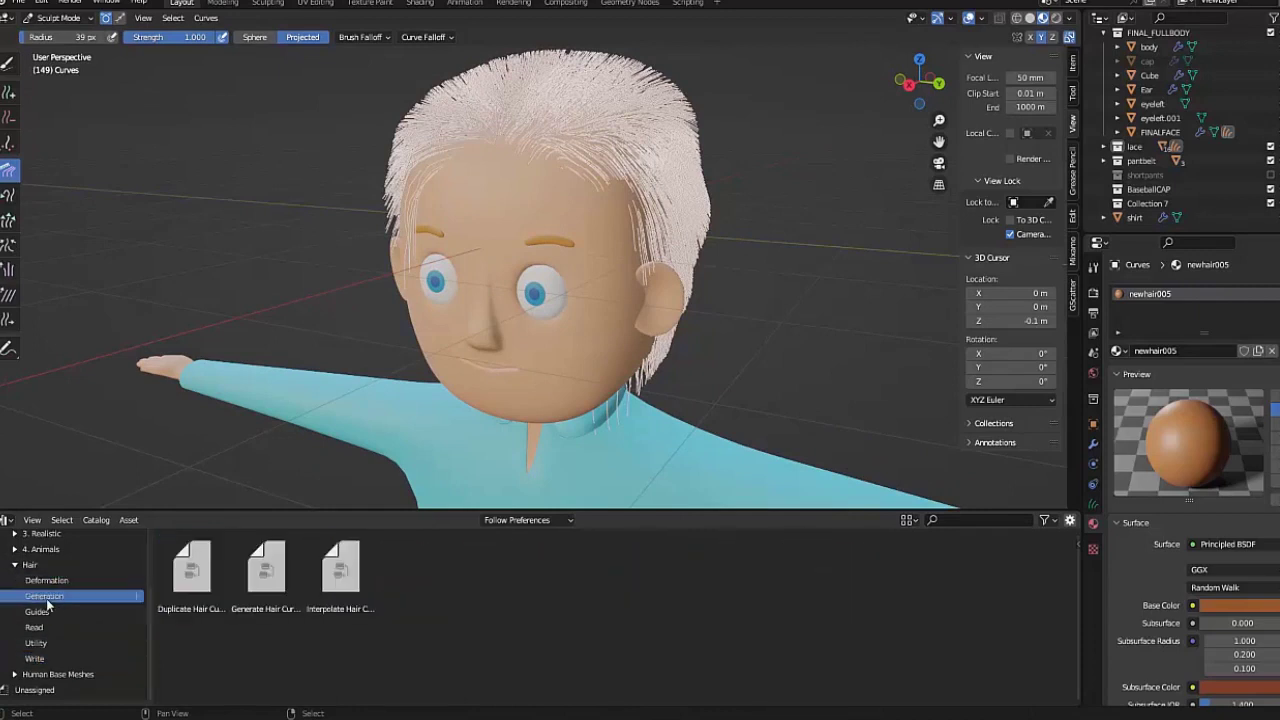
pyautogui.click(50, 612)
# Step: Drop Clump Hair Curves onto the hair with Guide Distance 0.07 m and render from the camera
pyautogui.moveTo(265, 575); pyautogui.dragTo(616, 97)
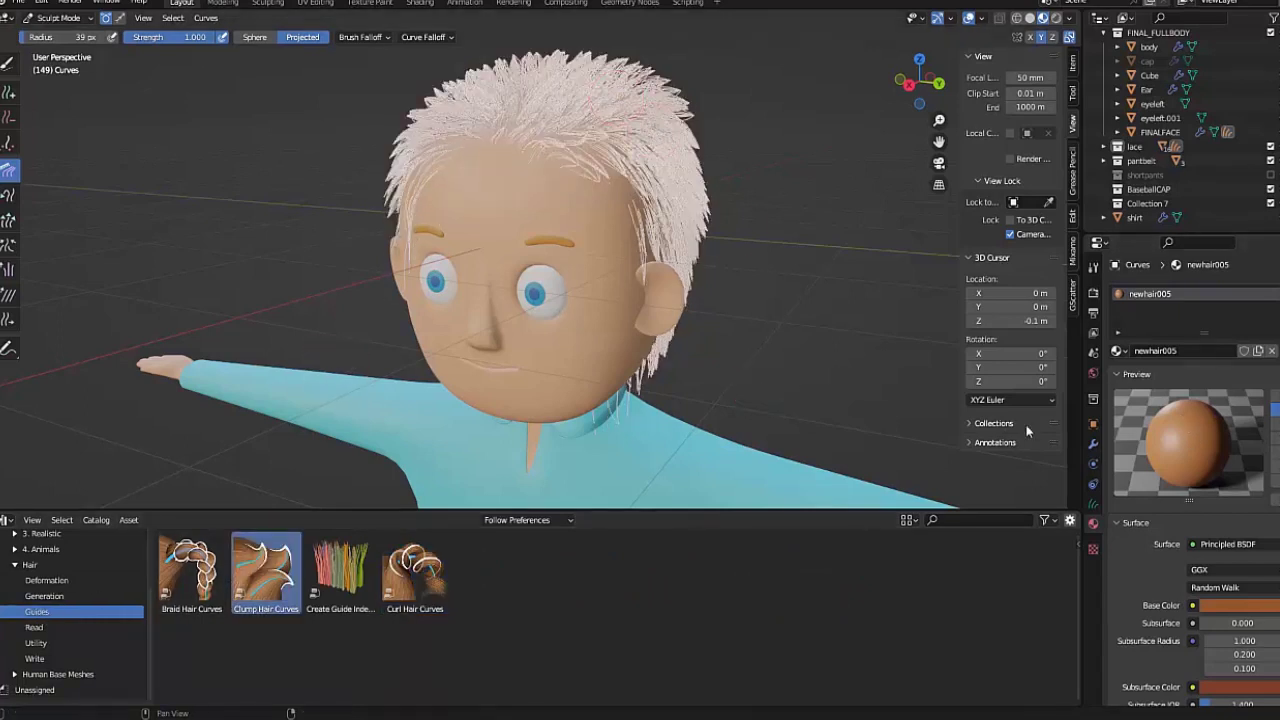
pyautogui.click(1093, 447)
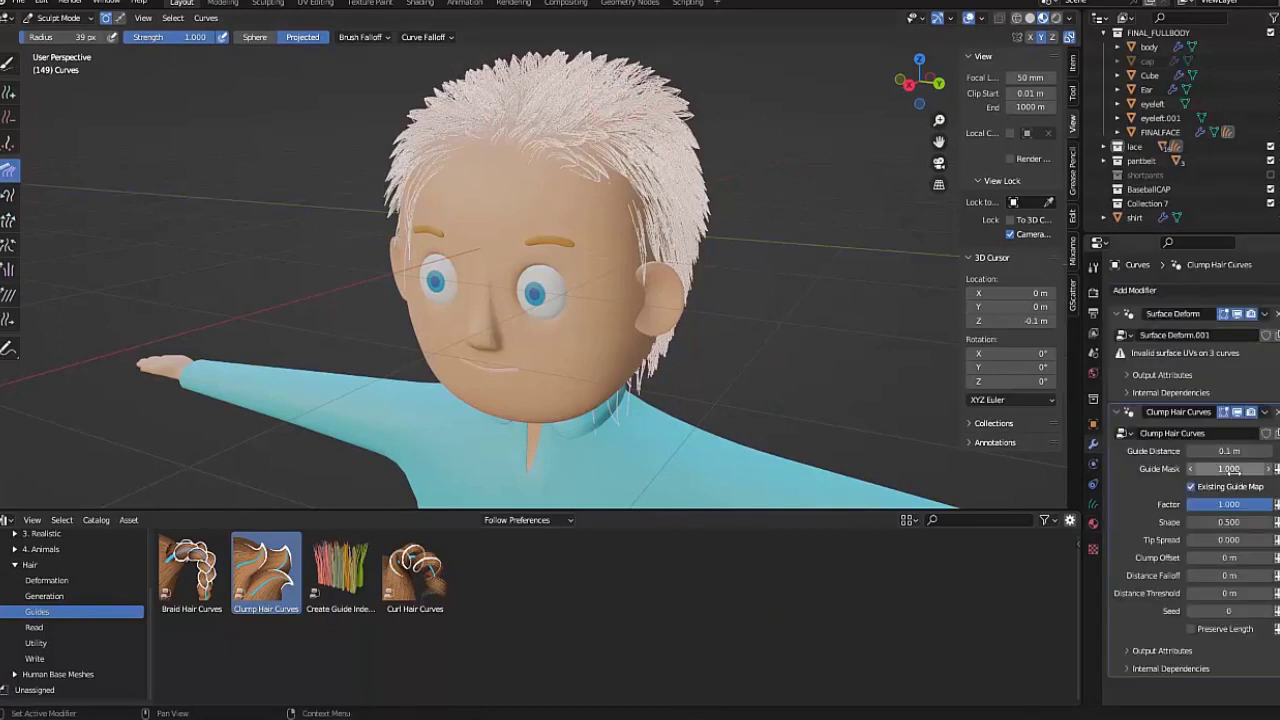
pyautogui.moveTo(1228, 451)
pyautogui.mouseDown()
pyautogui.moveTo(1200, 451)
pyautogui.moveTo(1245, 451)
pyautogui.moveTo(1222, 451)
pyautogui.mouseUp()
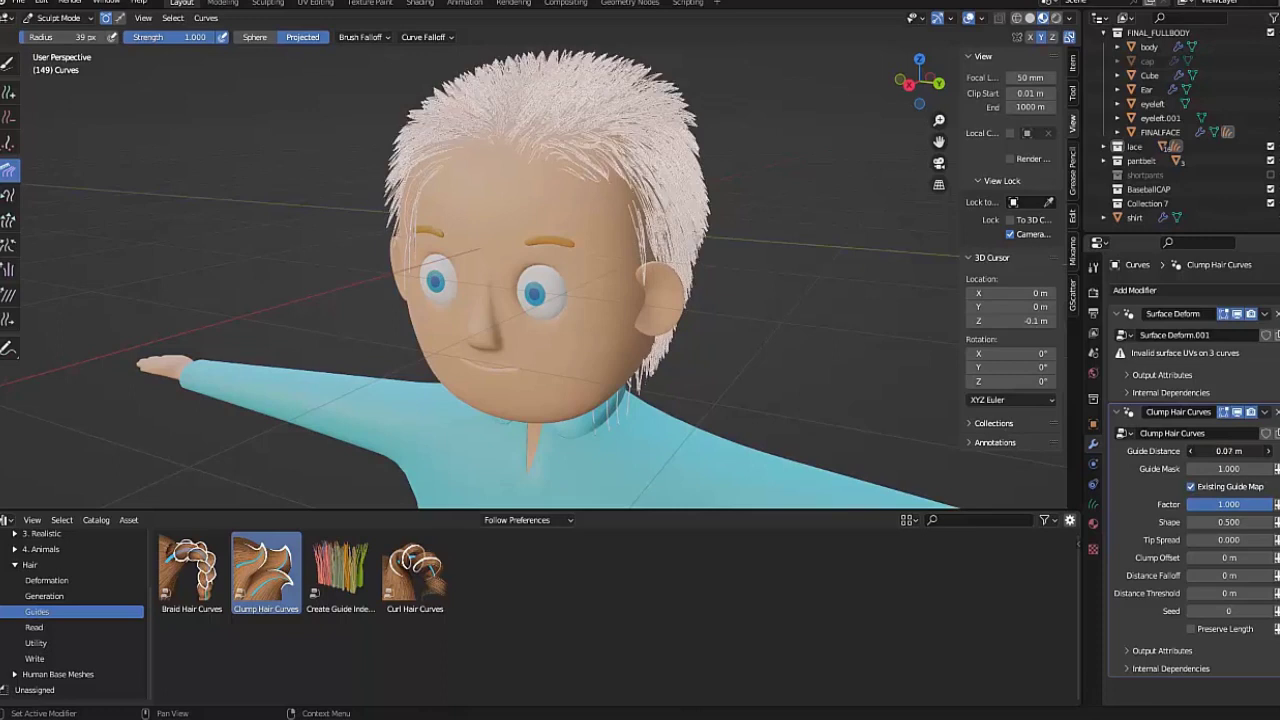
pyautogui.moveTo(846, 392)
pyautogui.mouseDown(button='middle')
pyautogui.moveTo(854, 417)
pyautogui.moveTo(718, 396)
pyautogui.moveTo(720, 408)
pyautogui.mouseUp(button='middle')
pyautogui.press('KP_0')
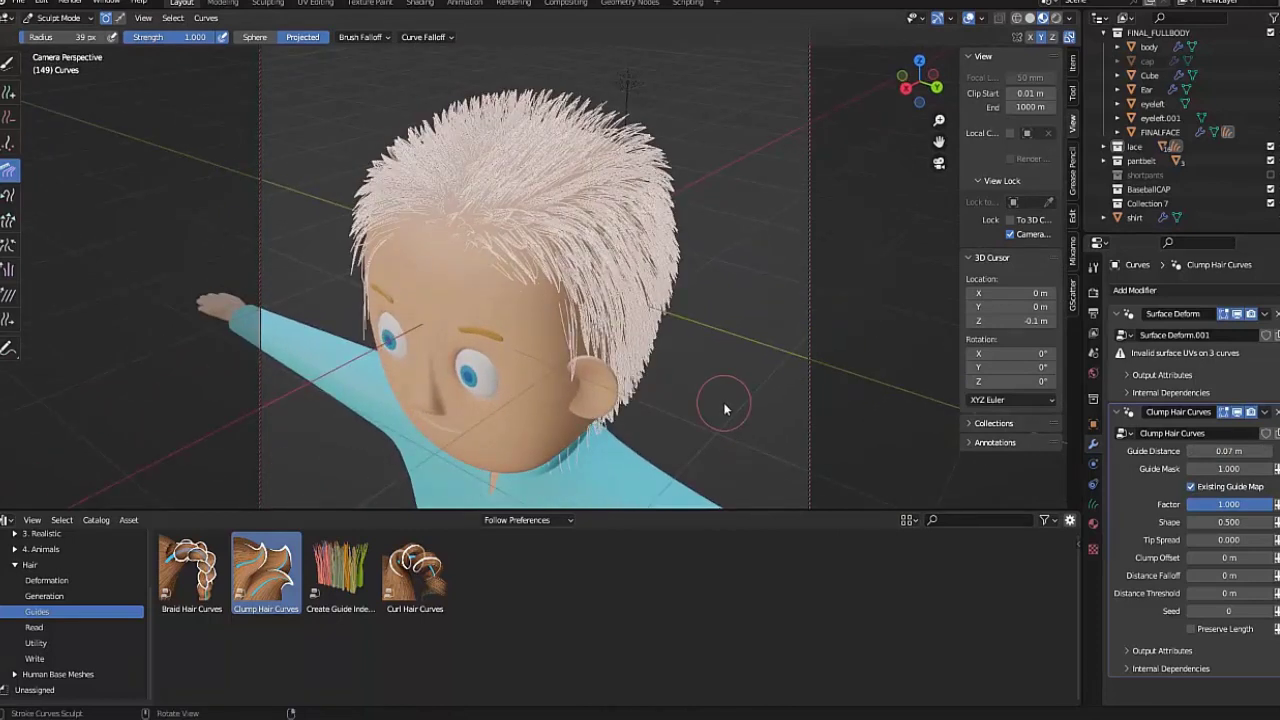
pyautogui.press('F12')
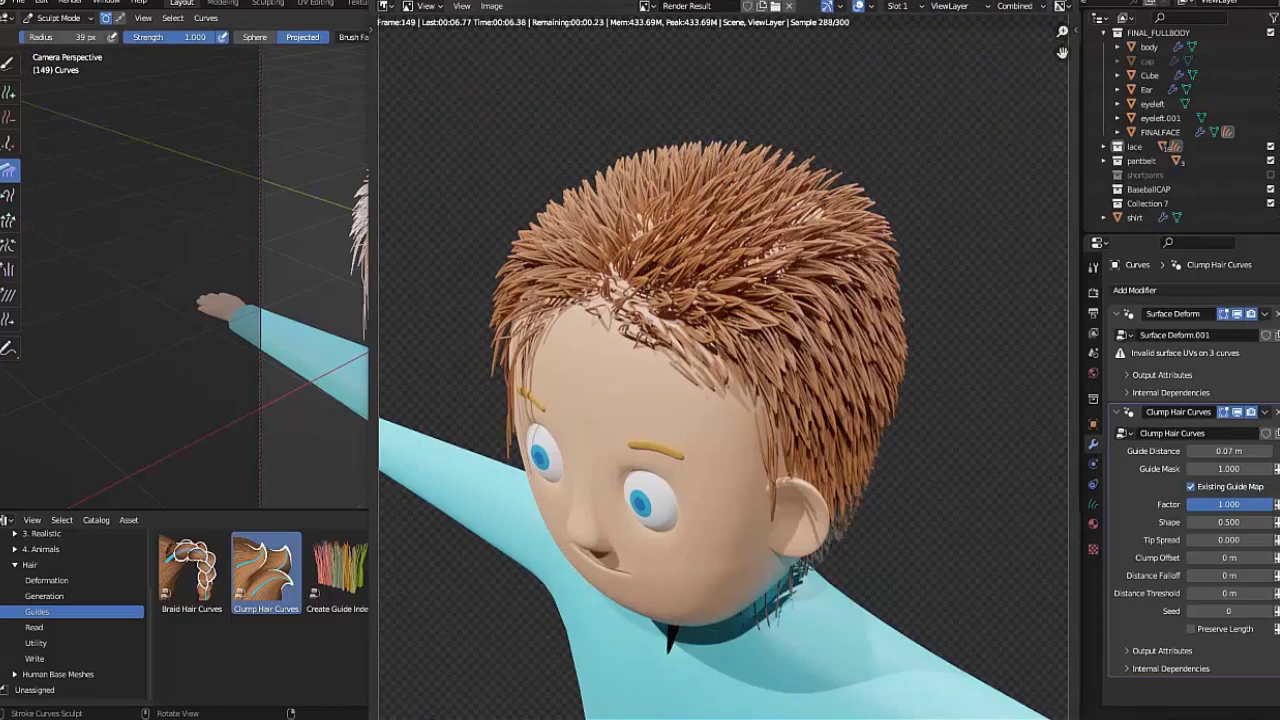
# Step: Close the render and trim the hair strands near the neck
pyautogui.press('Escape')
pyautogui.moveTo(647, 296); pyautogui.dragTo(664, 234, button='middle')
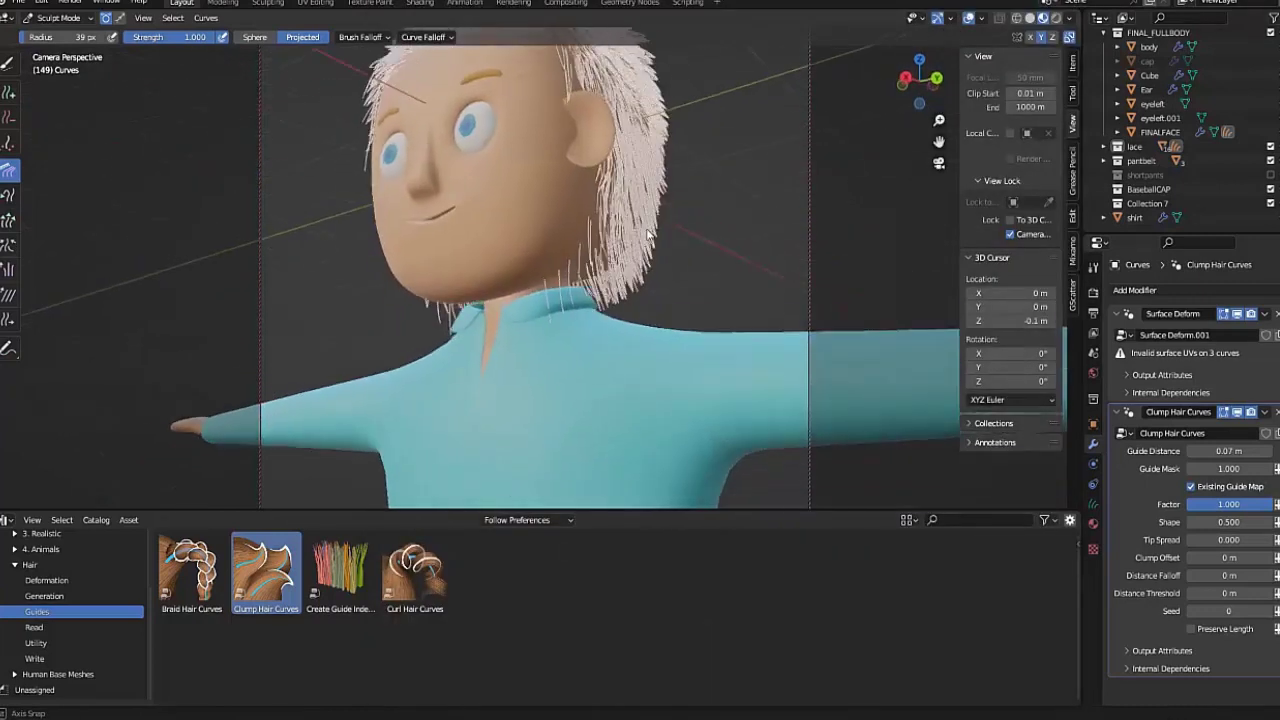
pyautogui.click(8, 116)
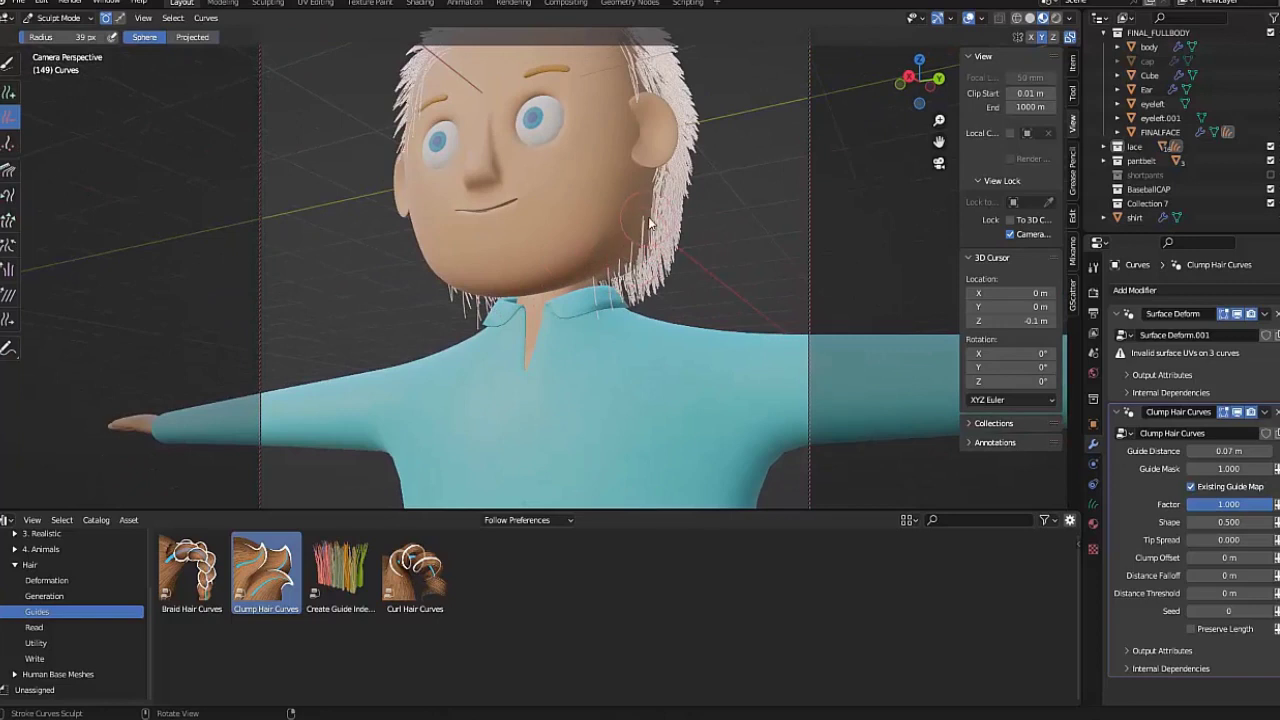
pyautogui.moveTo(648, 222); pyautogui.dragTo(557, 283)
# Step: Render the hair from a slightly raised front view and a three-quarter side view
pyautogui.moveTo(557, 277)
pyautogui.mouseDown(button='middle')
pyautogui.moveTo(685, 306)
pyautogui.moveTo(489, 314)
pyautogui.moveTo(600, 320)
pyautogui.moveTo(631, 305)
pyautogui.mouseUp(button='middle')
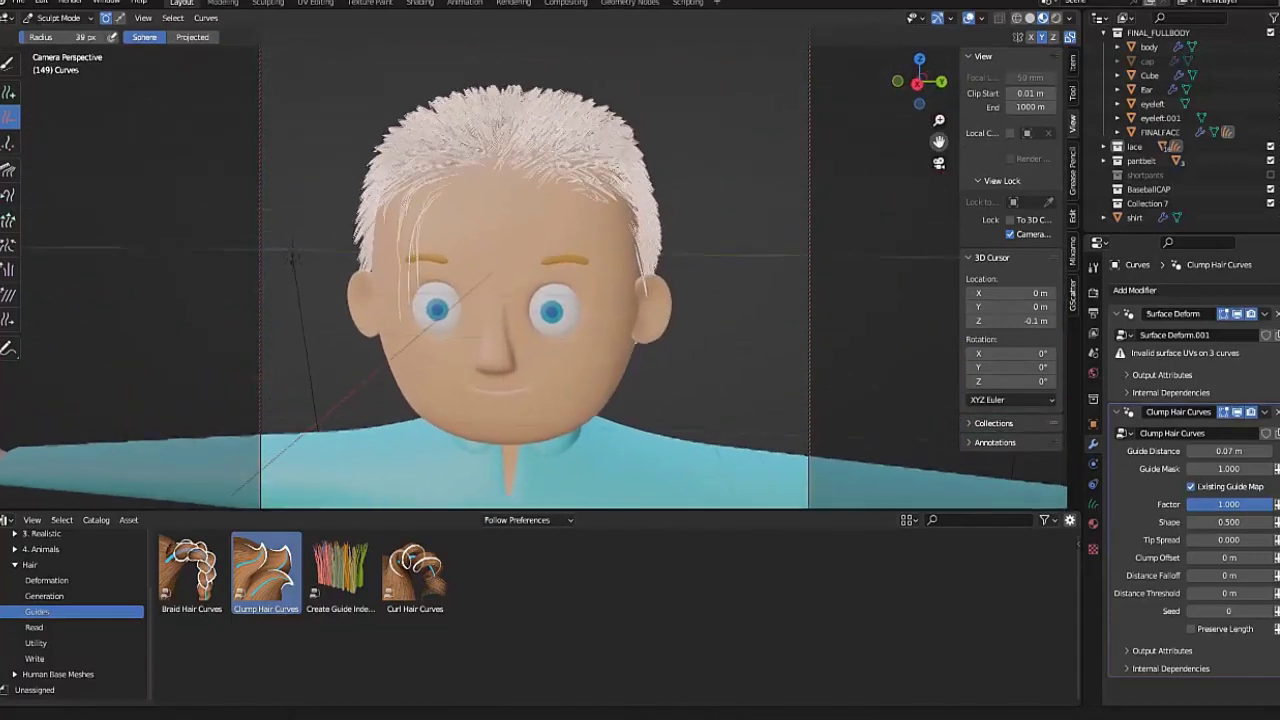
pyautogui.moveTo(938, 141); pyautogui.dragTo(743, 284)
pyautogui.moveTo(741, 278); pyautogui.dragTo(742, 305, button='middle')
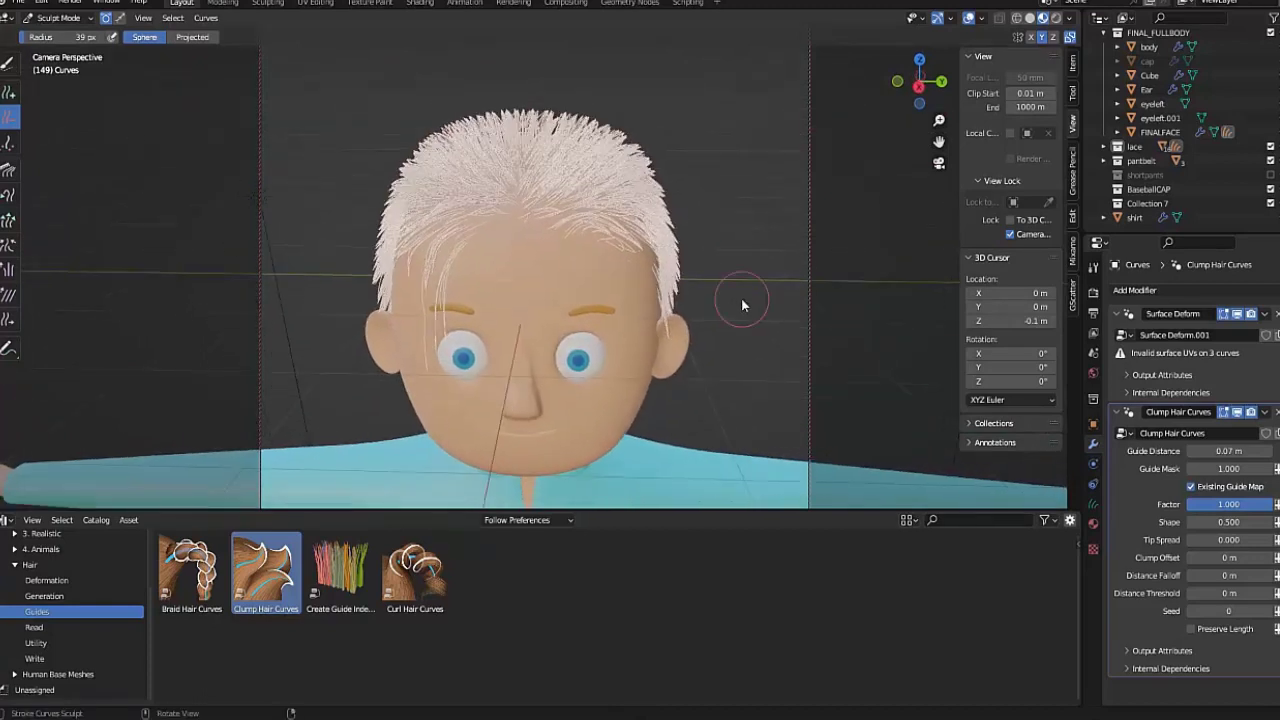
pyautogui.press('F12')
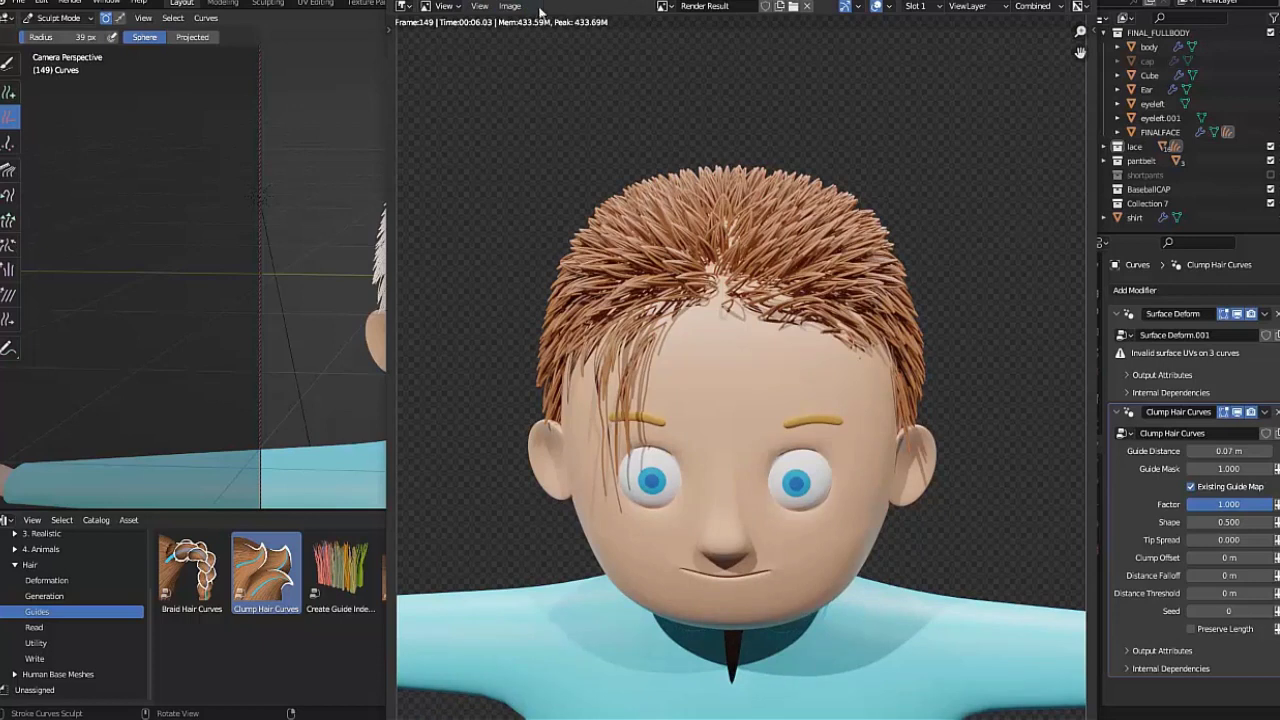
pyautogui.click(1062, 6)
pyautogui.moveTo(489, 399)
pyautogui.mouseDown(button='middle')
pyautogui.moveTo(540, 372)
pyautogui.moveTo(617, 369)
pyautogui.mouseUp(button='middle')
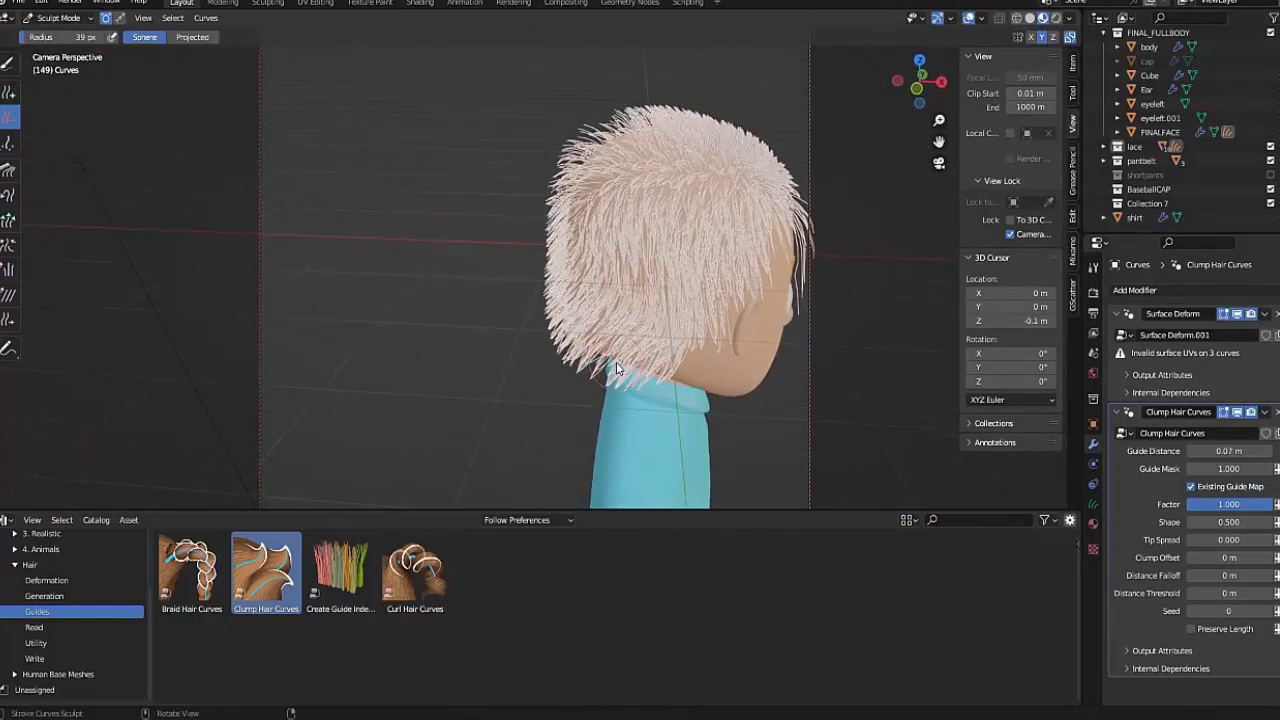
pyautogui.moveTo(939, 141); pyautogui.dragTo(809, 151)
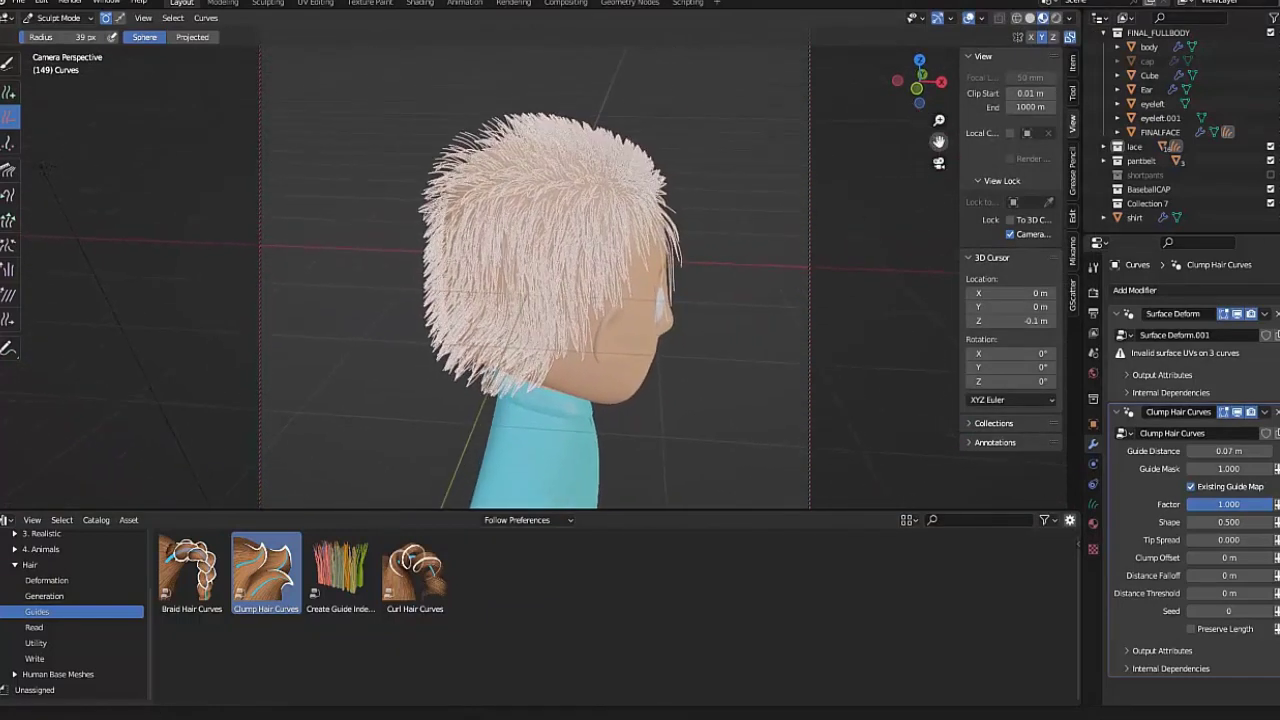
pyautogui.press('F12')
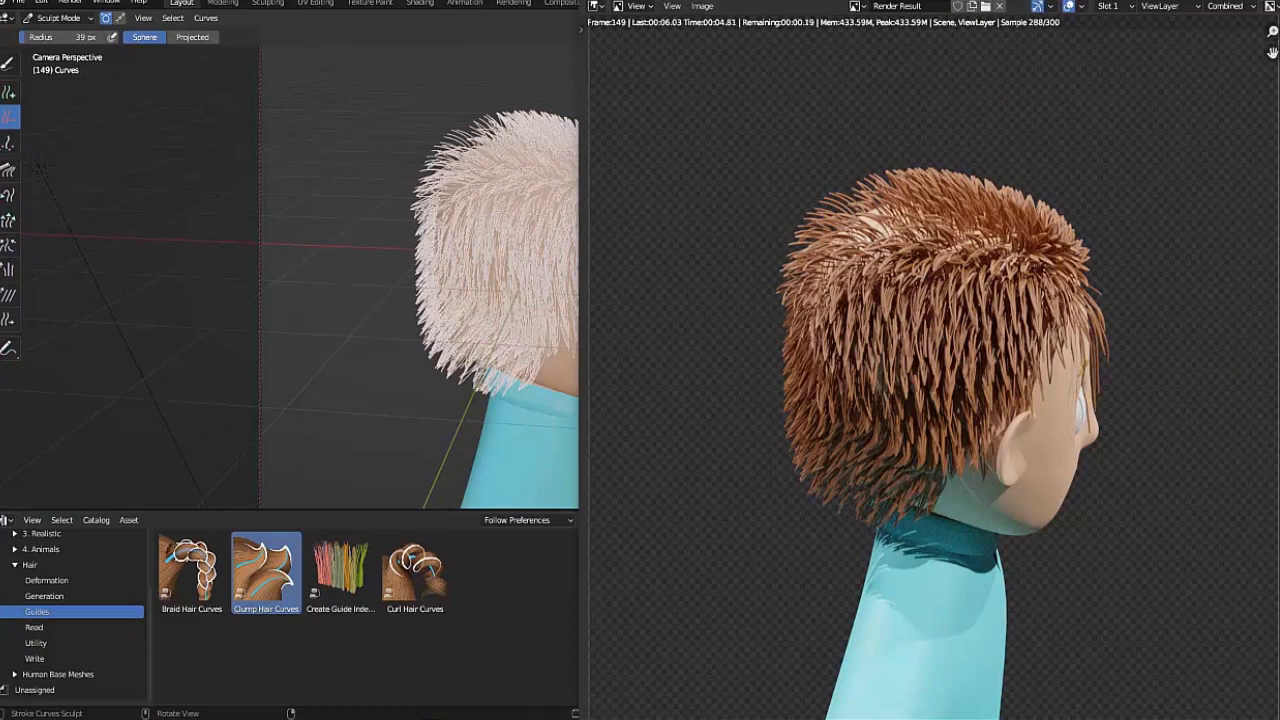
# Step: Add more hair strands over the top of the head and check a top-down render
pyautogui.press('Escape')
pyautogui.moveTo(700, 330)
pyautogui.mouseDown(button='middle')
pyautogui.moveTo(563, 314)
pyautogui.moveTo(43, 119)
pyautogui.mouseUp(button='middle')
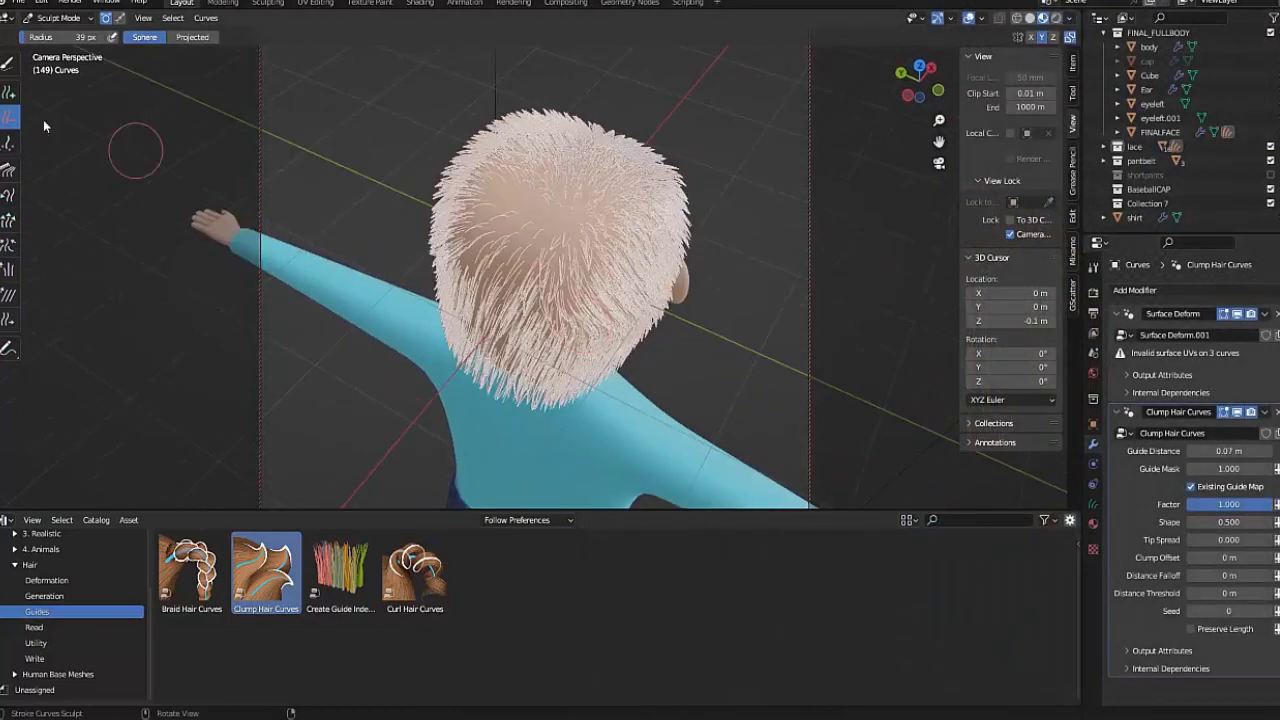
pyautogui.click(8, 92)
pyautogui.moveTo(518, 197)
pyautogui.mouseDown()
pyautogui.moveTo(565, 222)
pyautogui.moveTo(584, 214)
pyautogui.moveTo(545, 246)
pyautogui.moveTo(564, 264)
pyautogui.moveTo(598, 240)
pyautogui.moveTo(470, 290)
pyautogui.moveTo(574, 189)
pyautogui.moveTo(465, 342)
pyautogui.moveTo(498, 243)
pyautogui.moveTo(520, 265)
pyautogui.mouseUp()
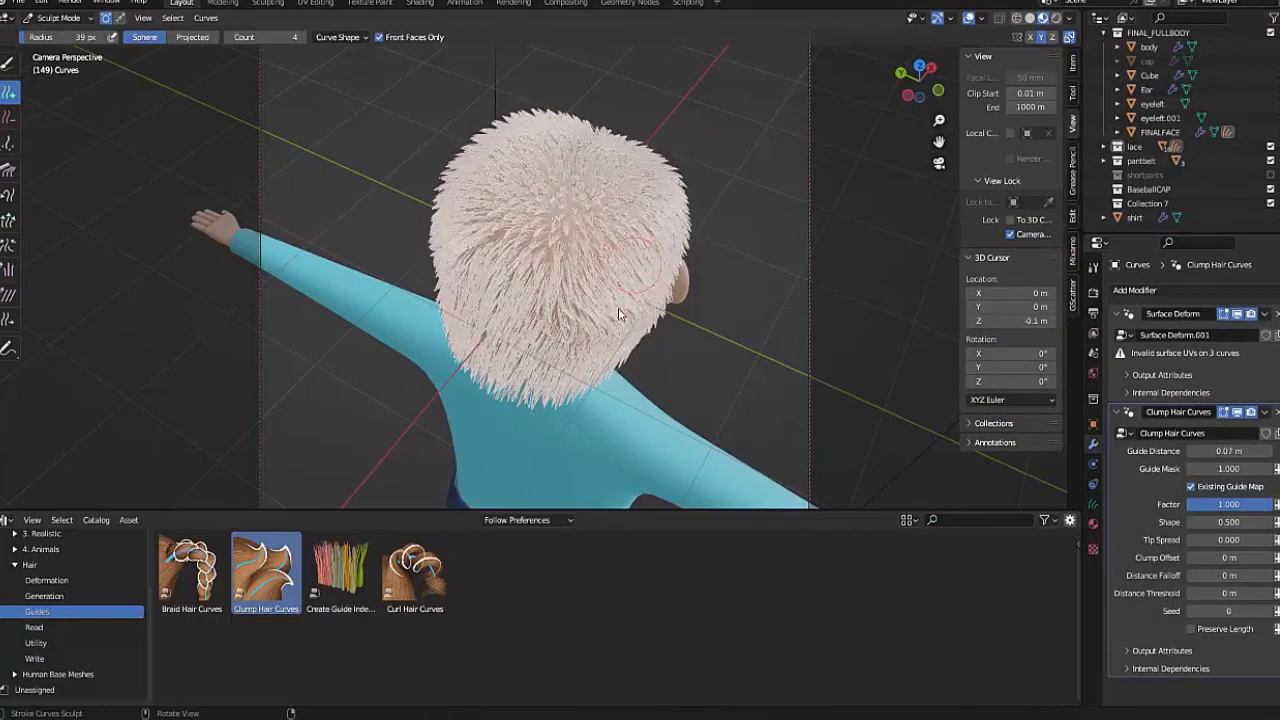
pyautogui.moveTo(520, 265); pyautogui.dragTo(518, 277, button='middle')
pyautogui.moveTo(525, 214)
pyautogui.mouseDown(button='middle')
pyautogui.moveTo(591, 229)
pyautogui.moveTo(560, 274)
pyautogui.moveTo(472, 305)
pyautogui.moveTo(680, 350)
pyautogui.moveTo(767, 347)
pyautogui.moveTo(841, 299)
pyautogui.moveTo(910, 340)
pyautogui.moveTo(586, 366)
pyautogui.moveTo(730, 376)
pyautogui.moveTo(714, 437)
pyautogui.moveTo(732, 436)
pyautogui.mouseUp(button='middle')
pyautogui.press('F12')
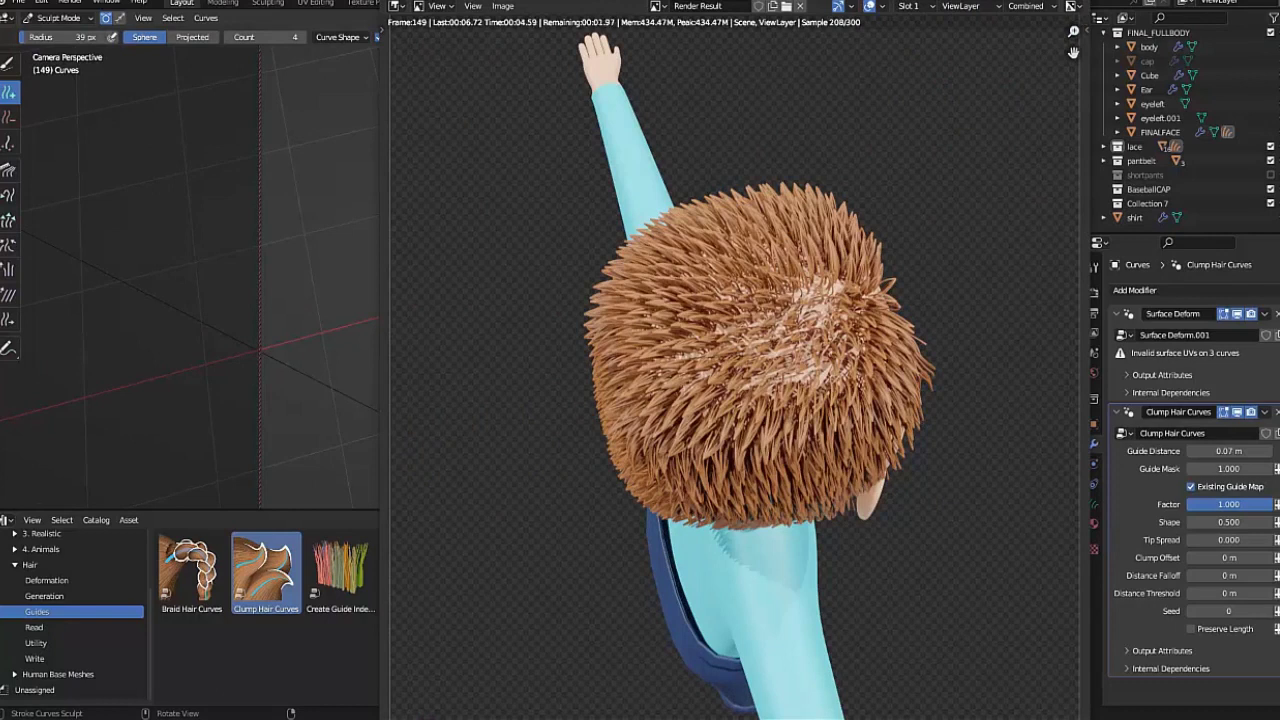
pyautogui.press('Escape')
pyautogui.press('KP_0')
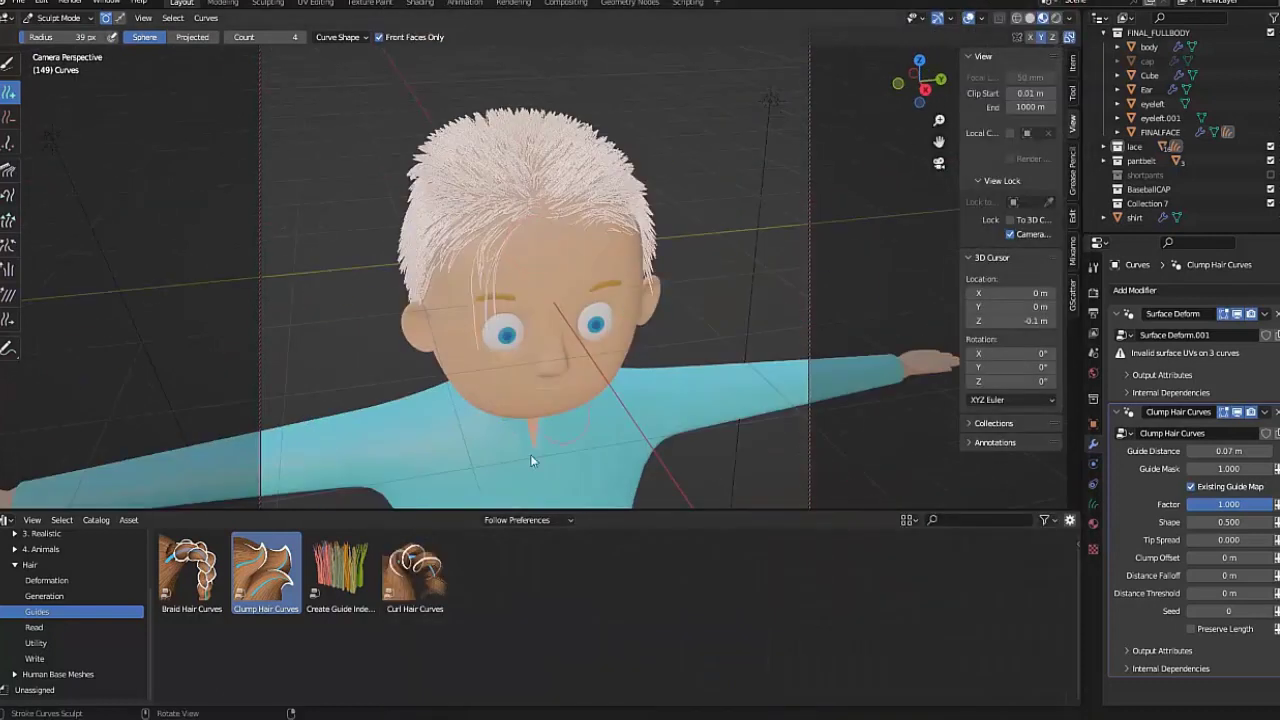
# Step: Change the bottom area from the asset browser to the Timeline editor
pyautogui.click(10, 520)
pyautogui.click(10, 520)
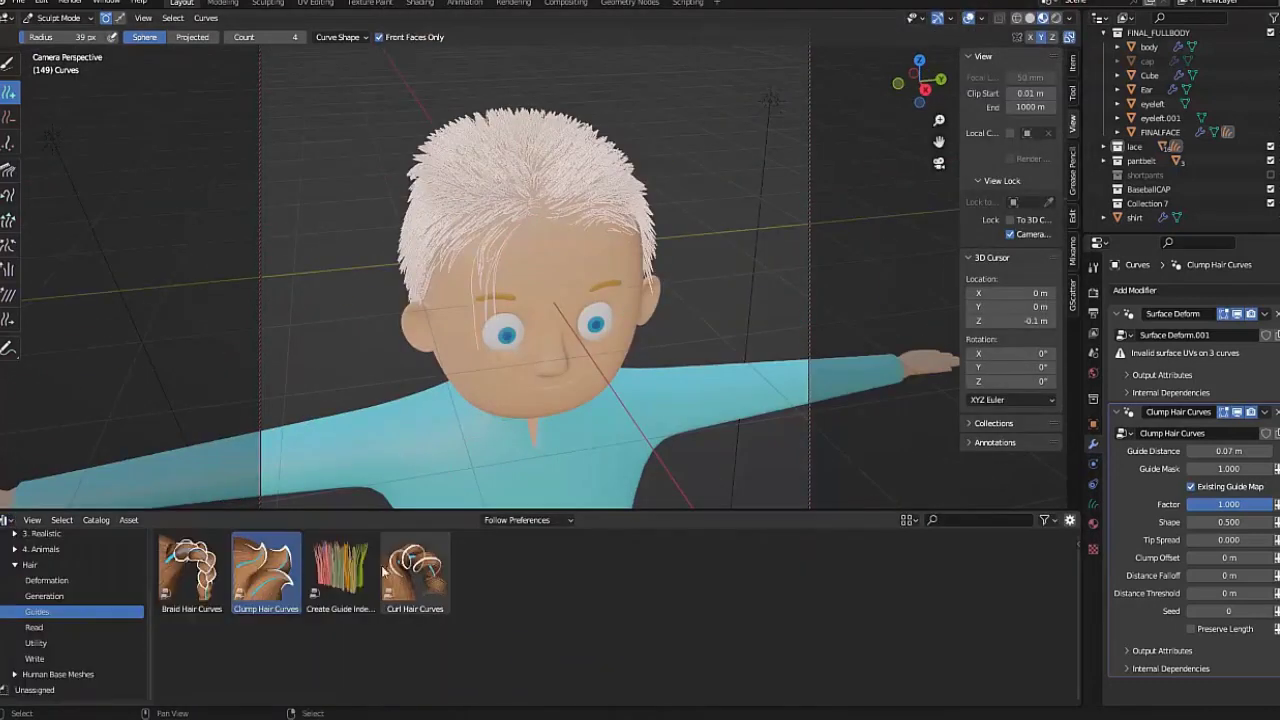
pyautogui.click(10, 520)
pyautogui.click(10, 520)
pyautogui.click(10, 520)
pyautogui.click(96, 520)
pyautogui.click(10, 520)
pyautogui.click(10, 520)
pyautogui.click(10, 520)
pyautogui.click(10, 520)
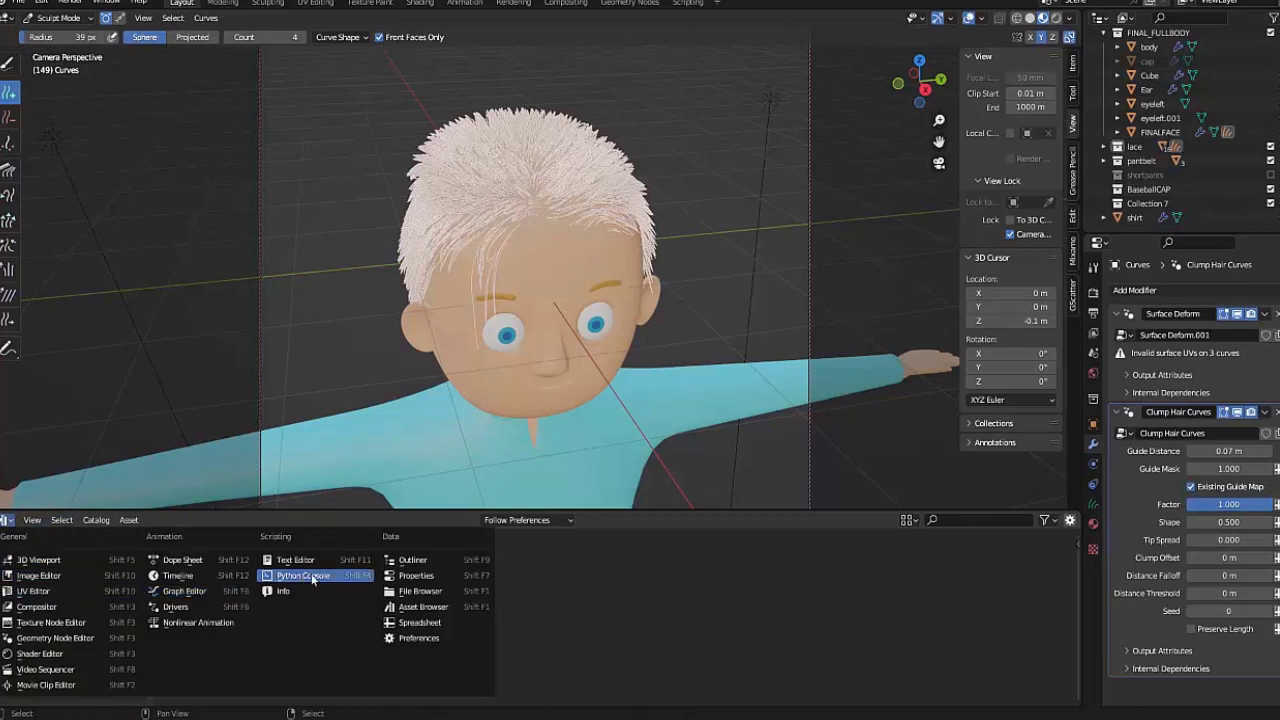
pyautogui.click(178, 575)
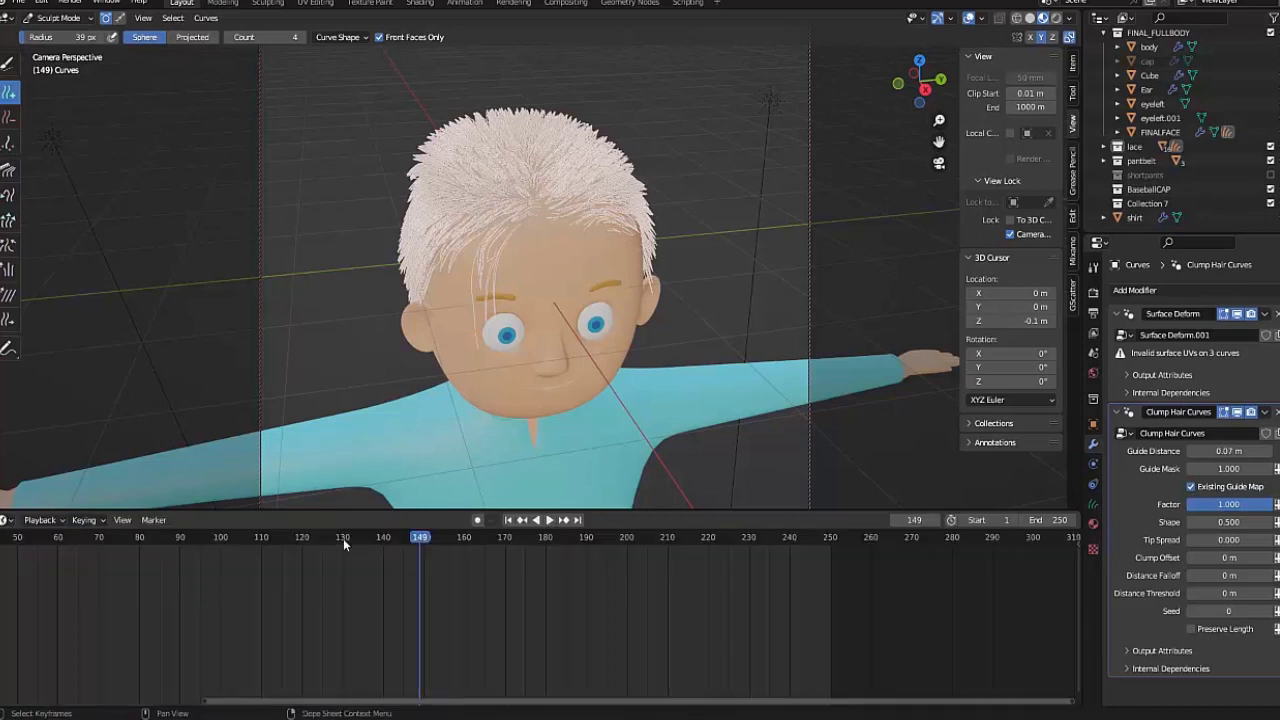
# Step: Shrink the timeline and pan the camera view so the character's legs show
pyautogui.moveTo(346, 511); pyautogui.dragTo(340, 655)
pyautogui.scroll(-5, 485, 484)
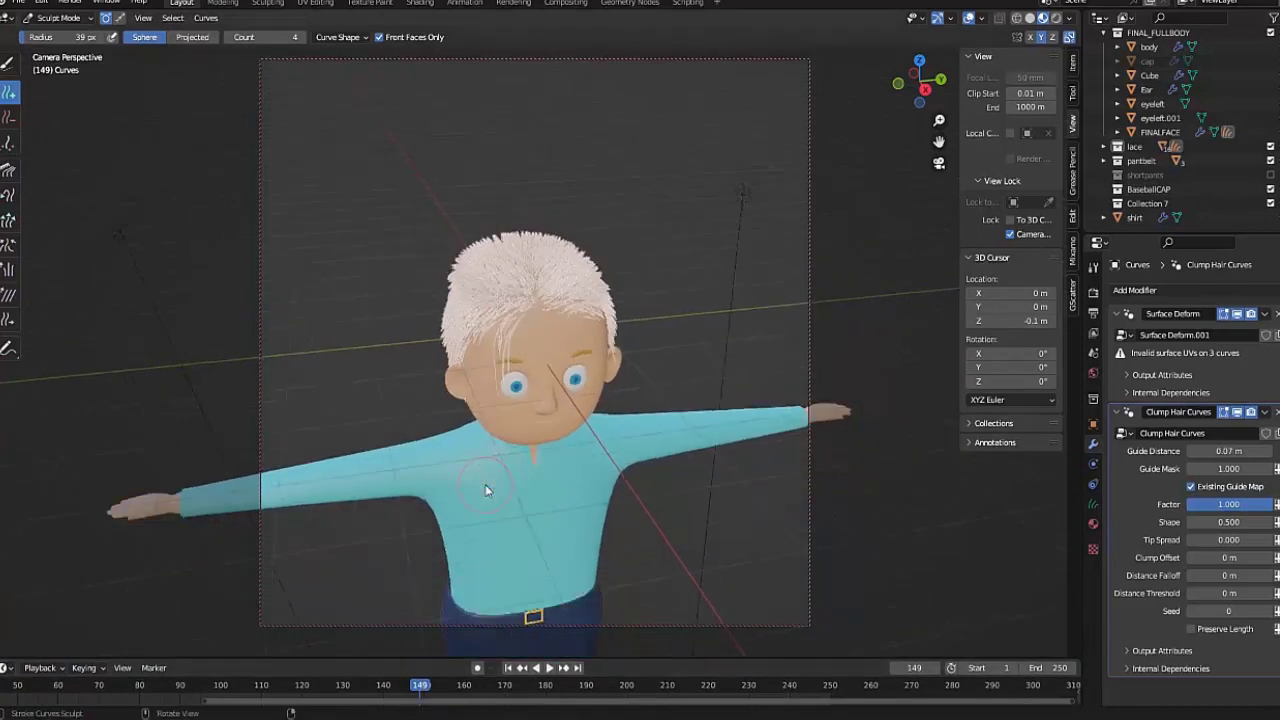
pyautogui.moveTo(939, 120); pyautogui.dragTo(621, 388)
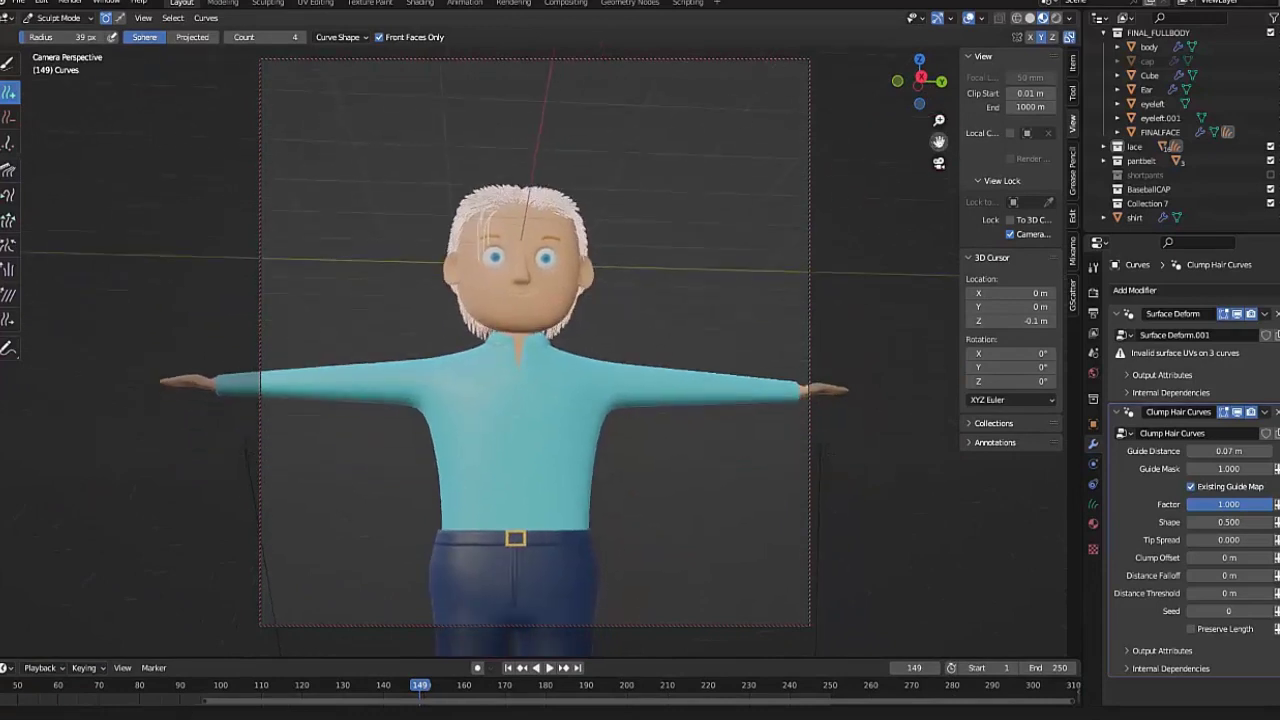
pyautogui.moveTo(621, 382)
pyautogui.mouseDown(button='middle')
pyautogui.moveTo(631, 435)
pyautogui.moveTo(621, 402)
pyautogui.moveTo(641, 400)
pyautogui.mouseUp(button='middle')
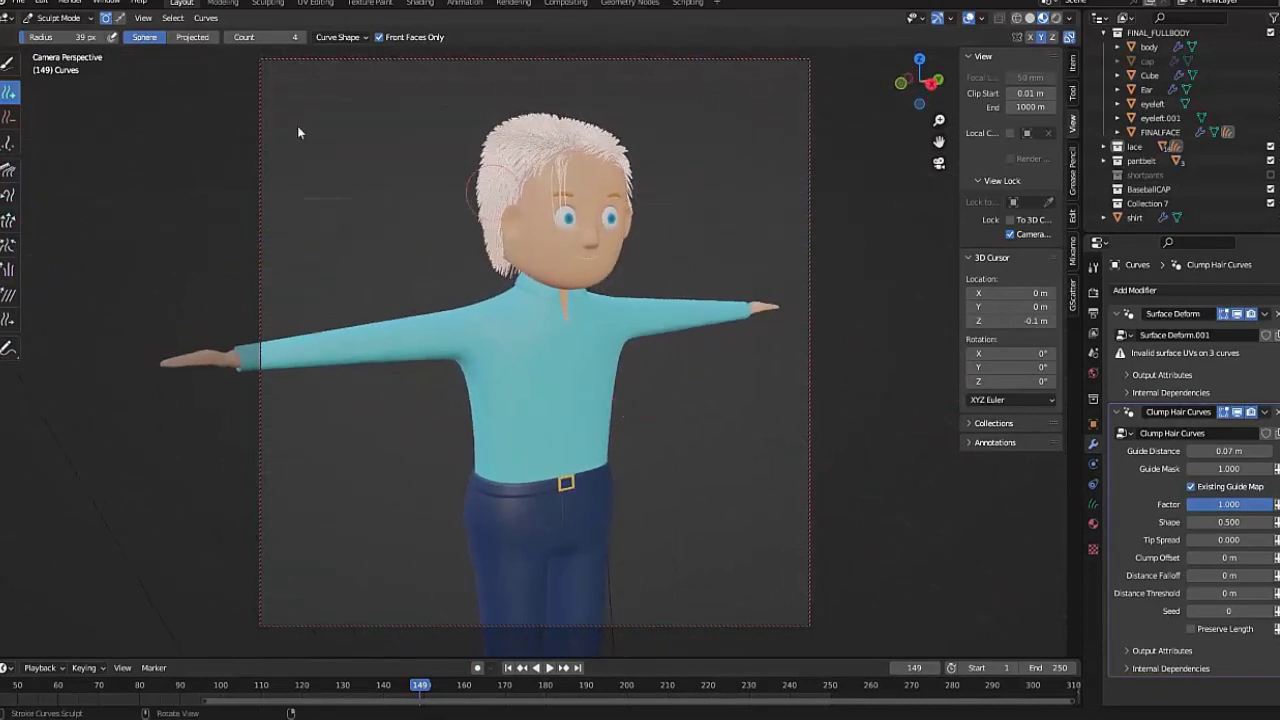
pyautogui.scroll(-2, 734, 405)
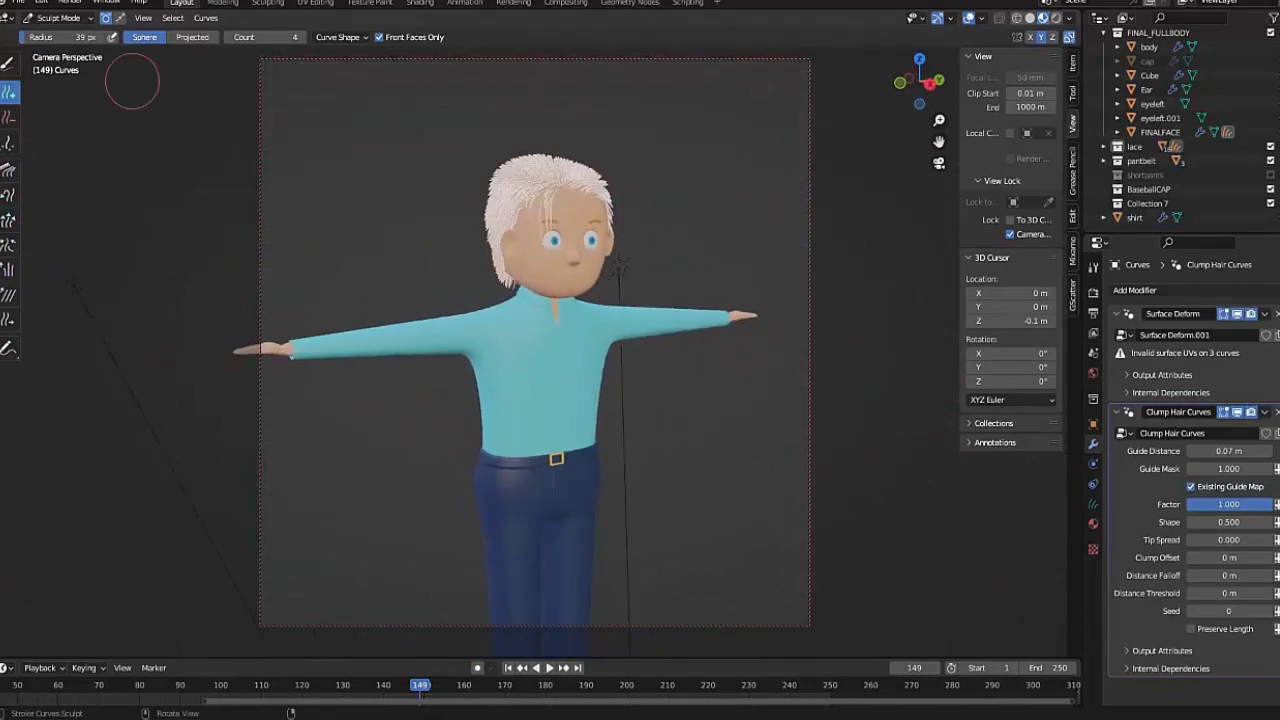
# Step: In Object Mode, raise the two sun lamps by 8.42 m and 7.74 m
pyautogui.click(58, 17)
pyautogui.click(50, 25)
pyautogui.click(630, 275)
pyautogui.moveTo(620, 218); pyautogui.dragTo(622, 62)
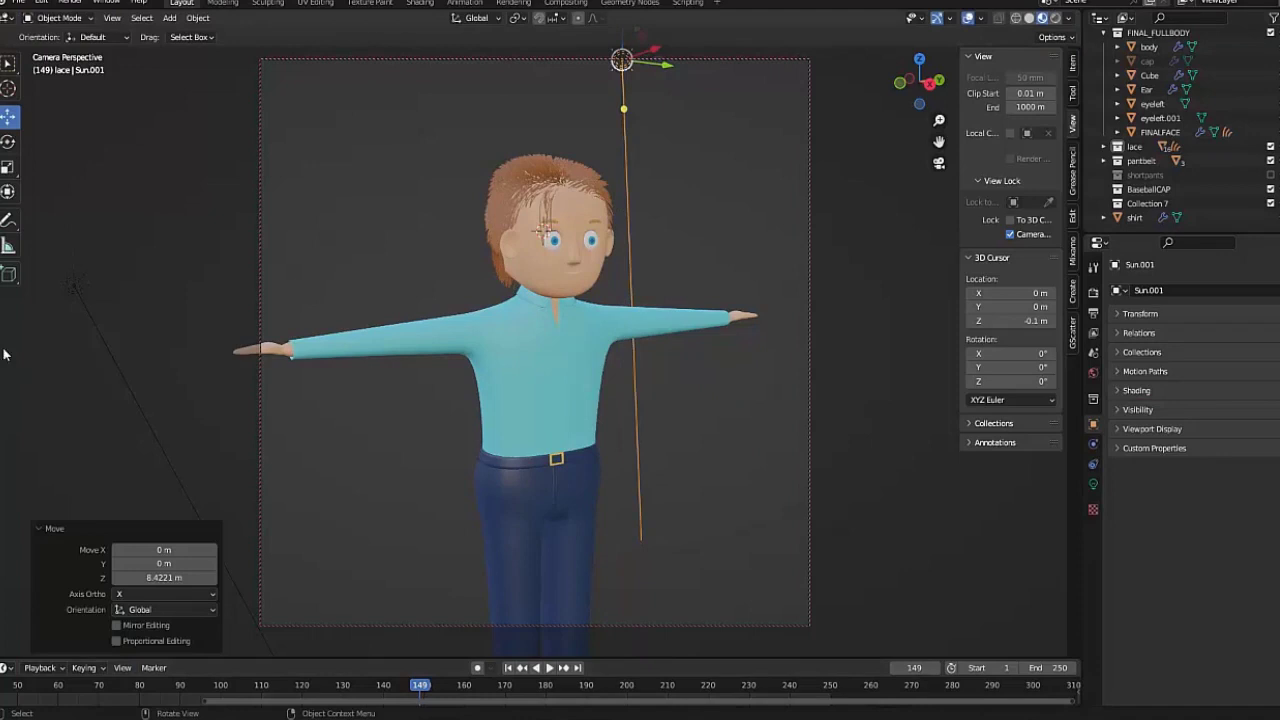
pyautogui.click(64, 298)
pyautogui.moveTo(69, 238); pyautogui.dragTo(160, 617)
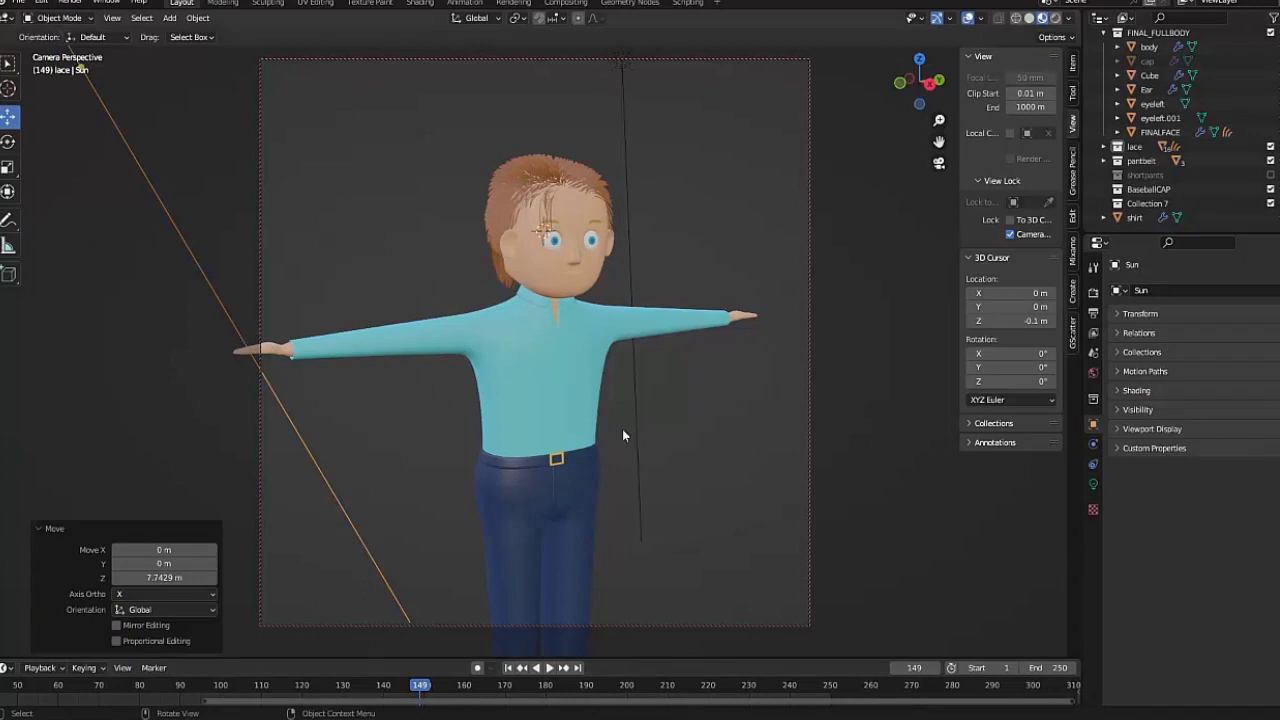
# Step: Move the Sun lamp to the upper left and rotate it -26.9° around Z
pyautogui.click(875, 518)
pyautogui.moveTo(875, 518)
pyautogui.mouseDown(button='middle')
pyautogui.moveTo(877, 533)
pyautogui.moveTo(663, 491)
pyautogui.moveTo(574, 199)
pyautogui.moveTo(567, 295)
pyautogui.mouseUp(button='middle')
pyautogui.click(523, 102)
pyautogui.moveTo(518, 98); pyautogui.dragTo(427, 234)
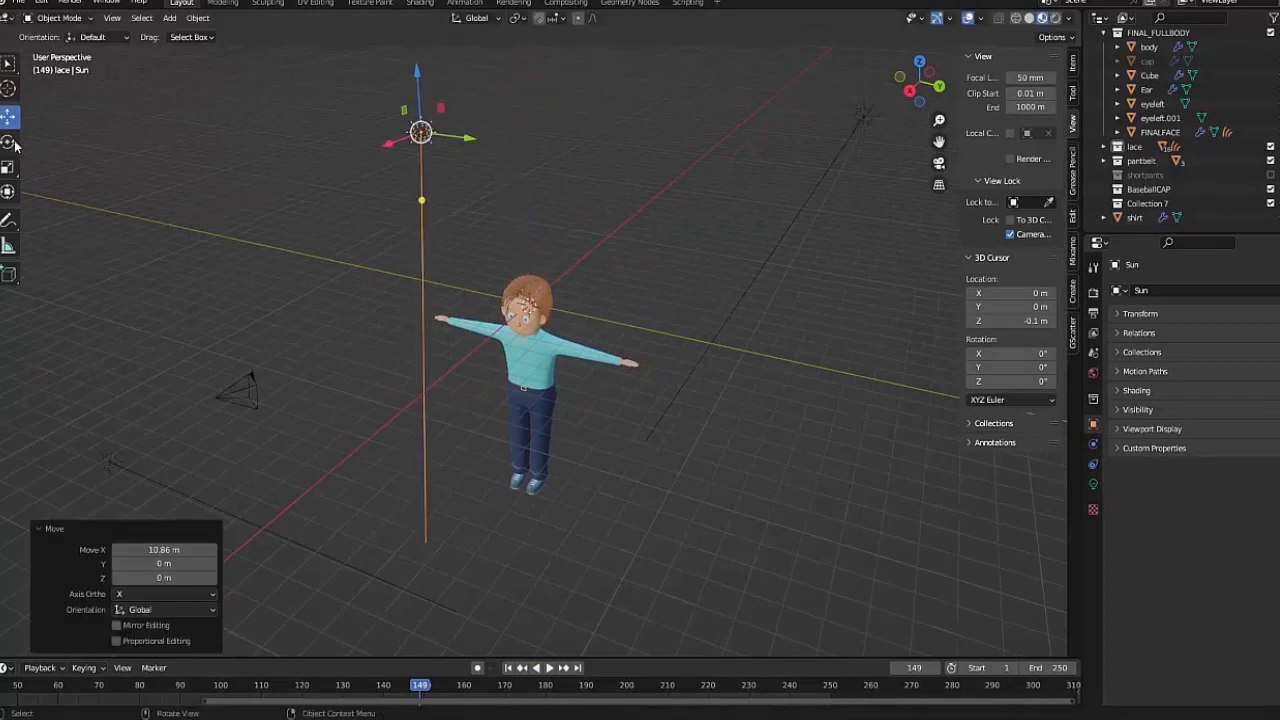
pyautogui.click(8, 141)
pyautogui.moveTo(392, 120)
pyautogui.mouseDown()
pyautogui.moveTo(378, 130)
pyautogui.moveTo(450, 100)
pyautogui.mouseUp()
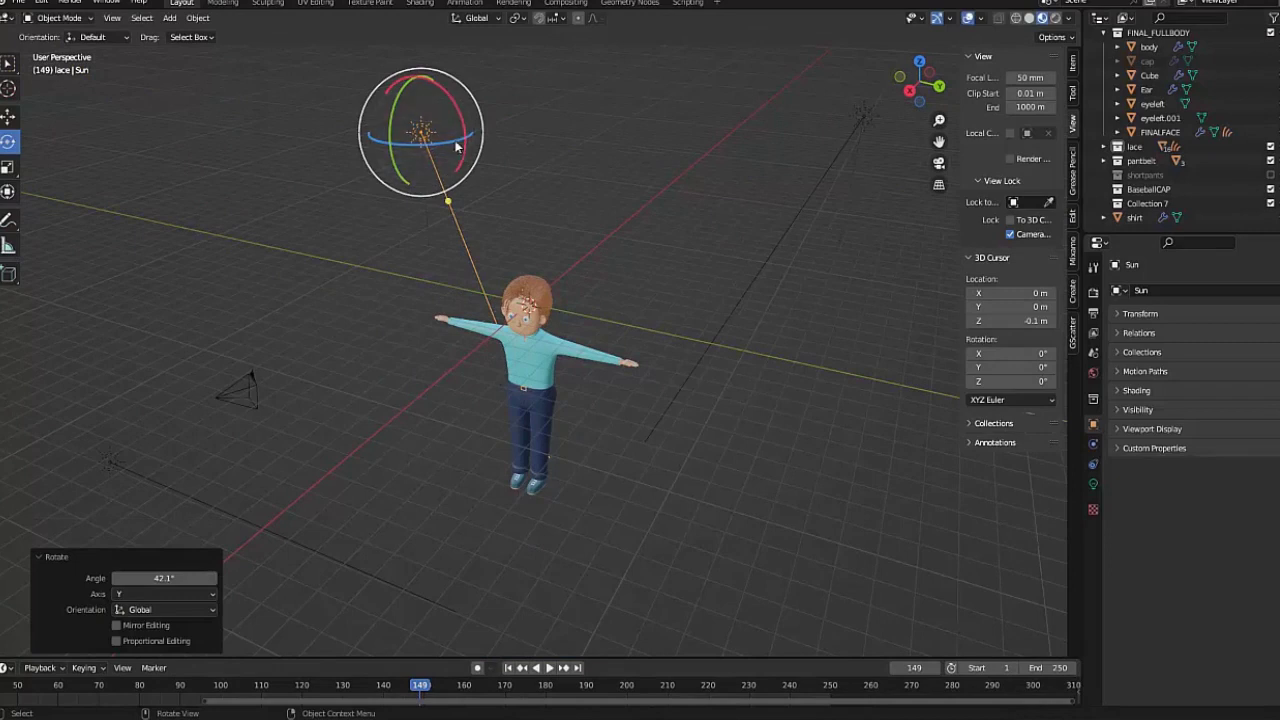
pyautogui.moveTo(462, 145); pyautogui.dragTo(80, 84)
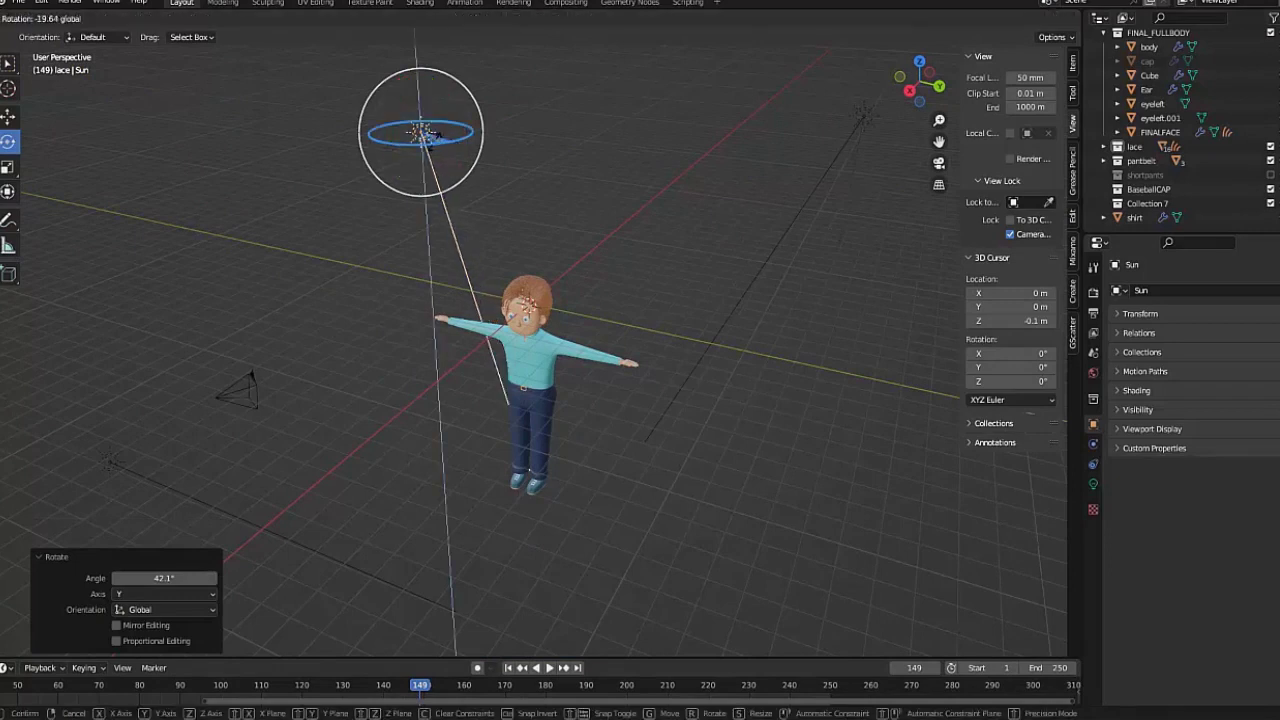
# Step: Nudge the Sun lamp along X, then duplicate it as Sun.001 at the upper right
pyautogui.click(9, 117)
pyautogui.moveTo(392, 152); pyautogui.dragTo(373, 158)
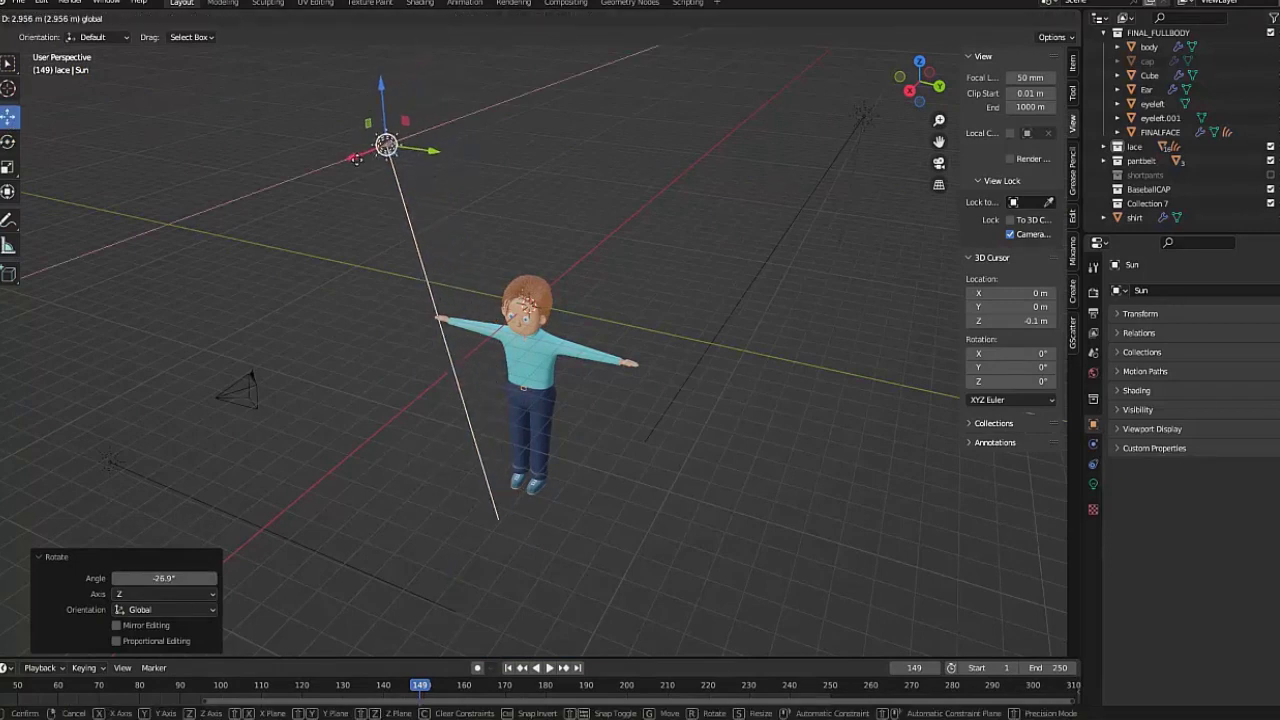
pyautogui.hotkey('shift', 'd')
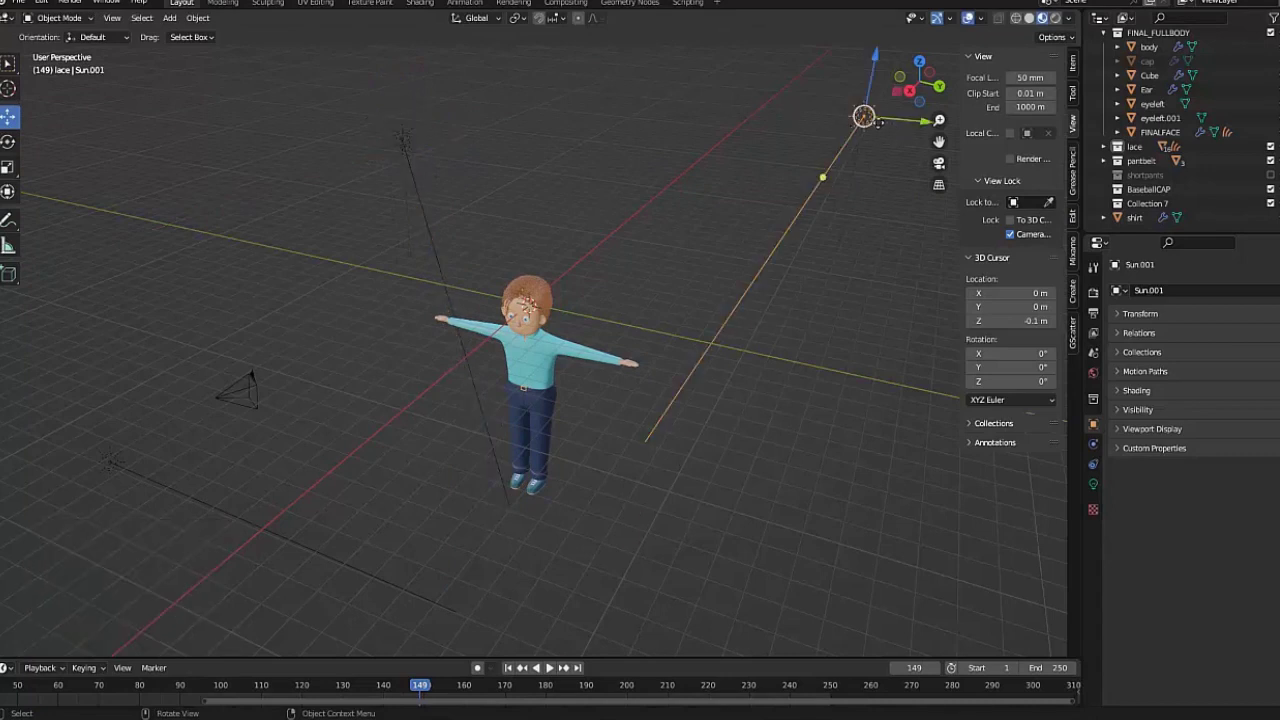
pyautogui.click(784, 140)
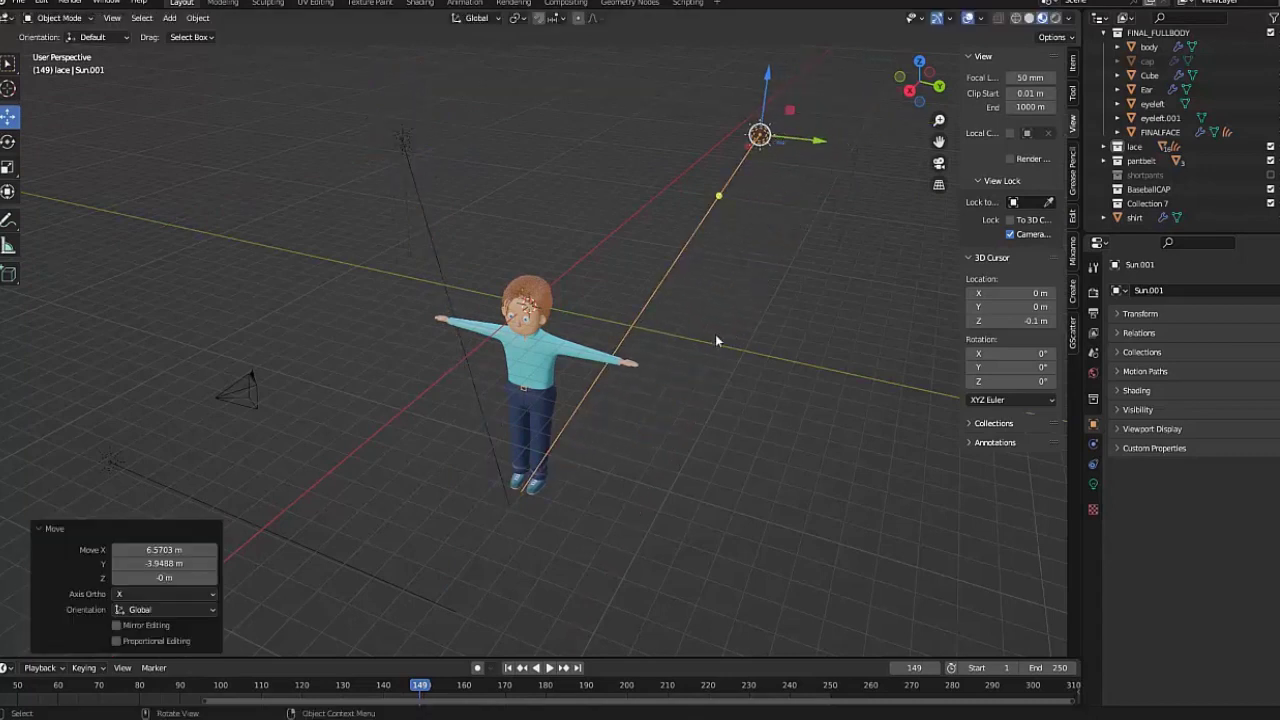
pyautogui.click(687, 380)
# Step: Return to the camera view and render the character to check the lighting
pyautogui.press('KP_0')
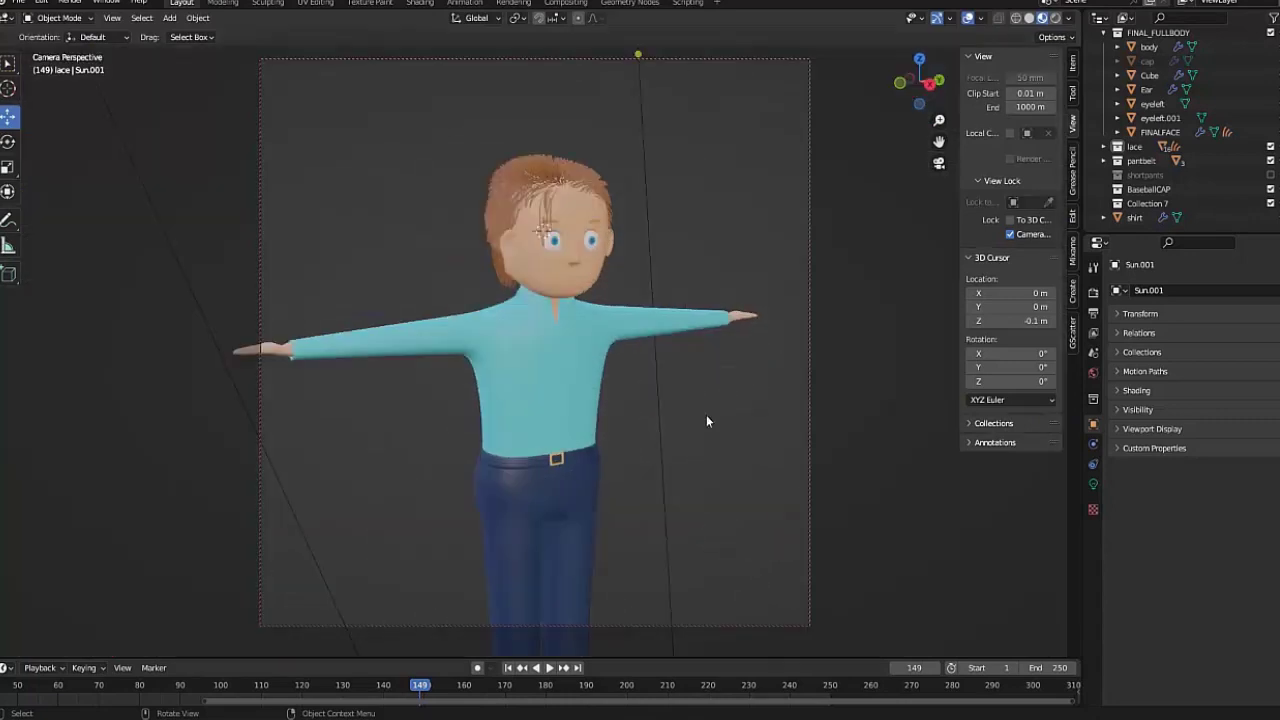
pyautogui.scroll(2, 706, 427)
pyautogui.scroll(2, 706, 427)
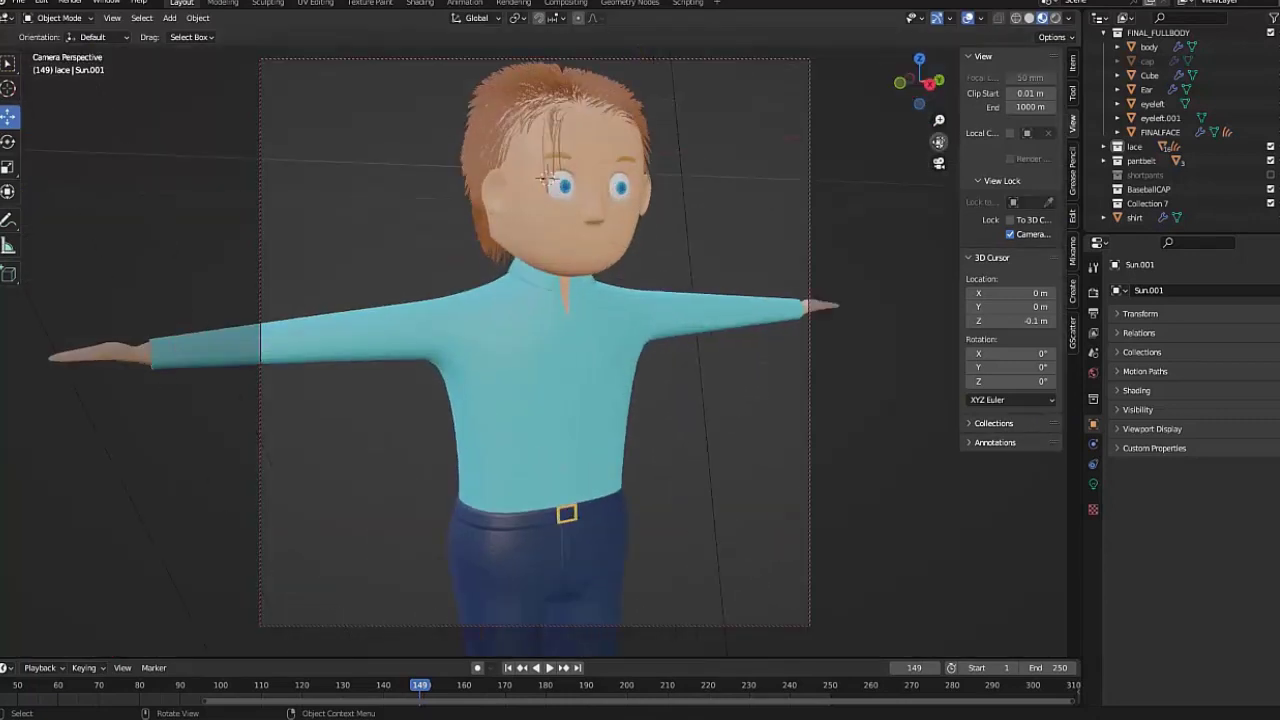
pyautogui.moveTo(930, 84); pyautogui.dragTo(931, 88)
pyautogui.press('F12')
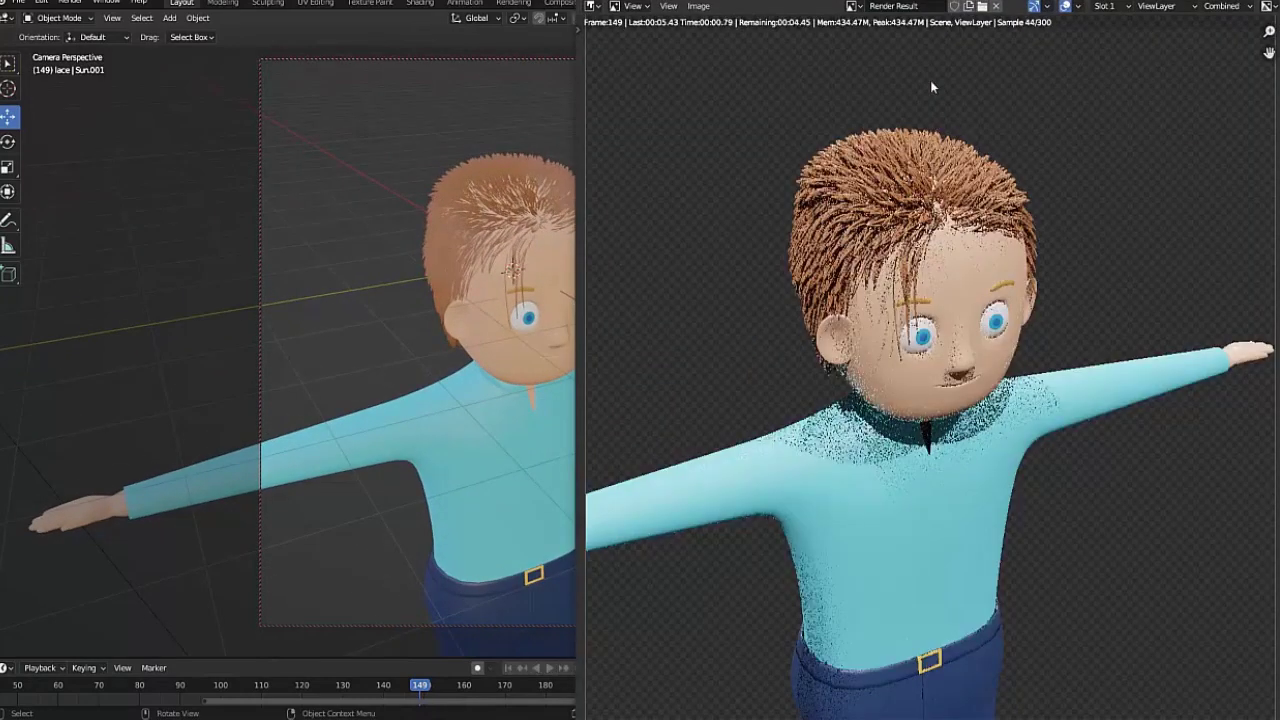